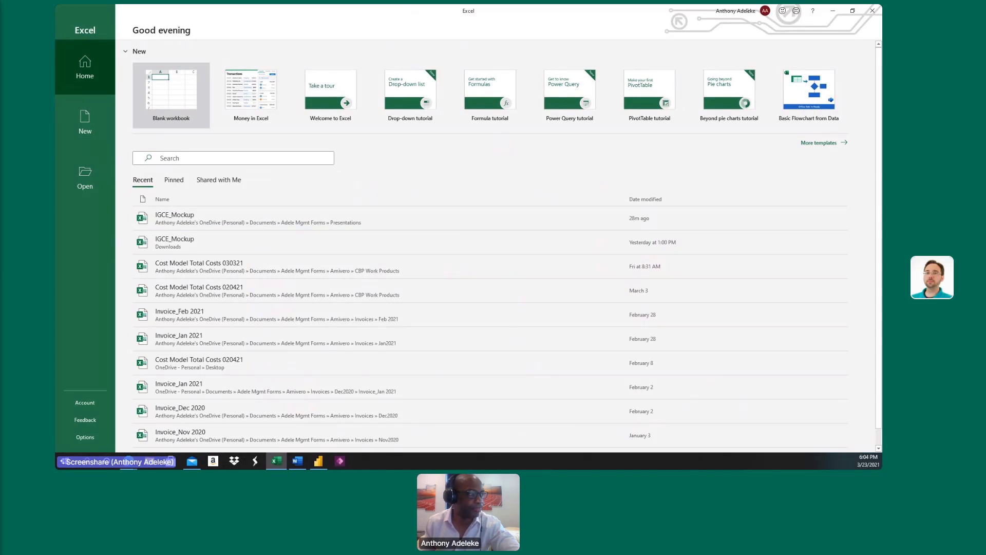
Open the recent IGCE_Mockup workbook stored in the Presentations folder and show the start of its LaborRates sheet.
click(229, 215)
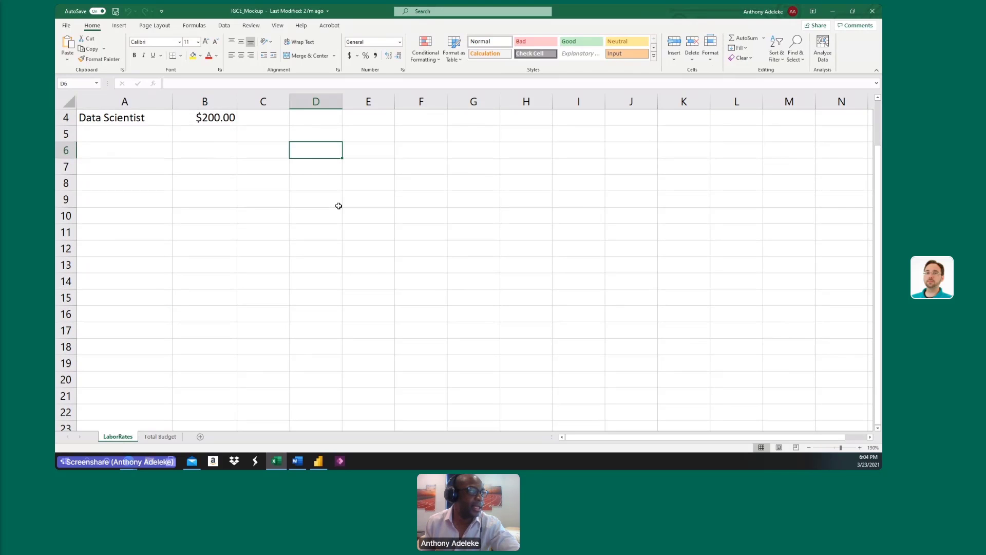
scroll(338, 205, up, 1)
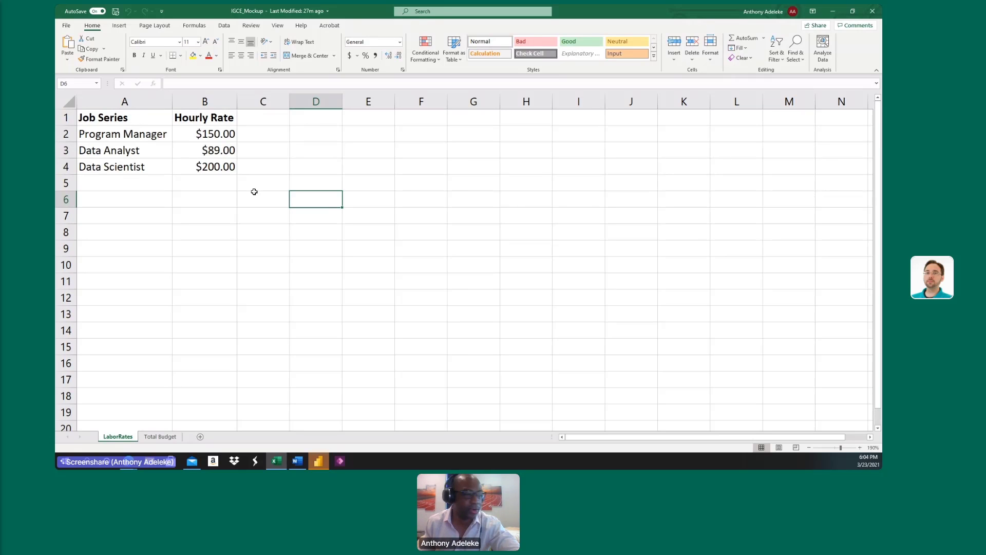
key(alt+Tab)
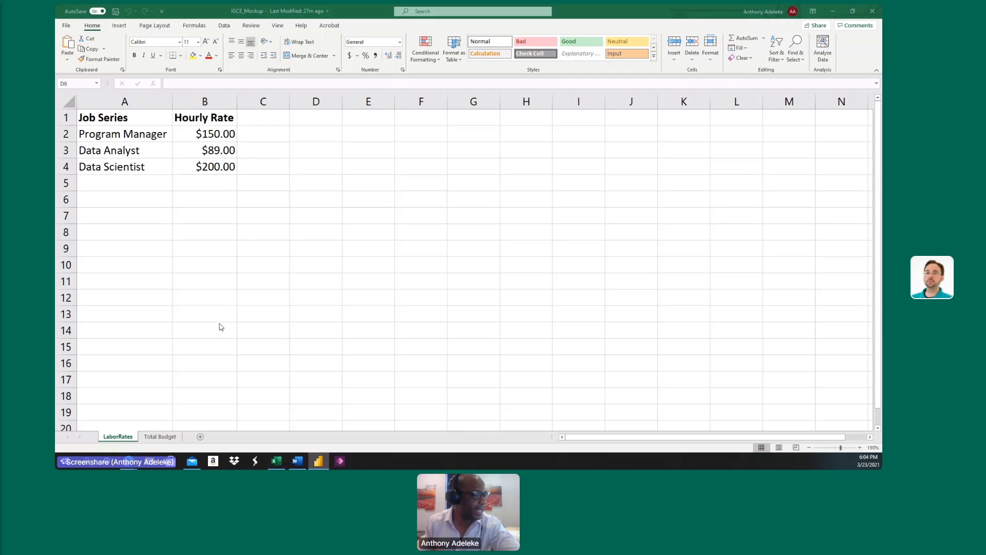
Examine the Job Series and Hourly Rate columns of the labor rates table on the LaborRates sheet.
click(125, 119)
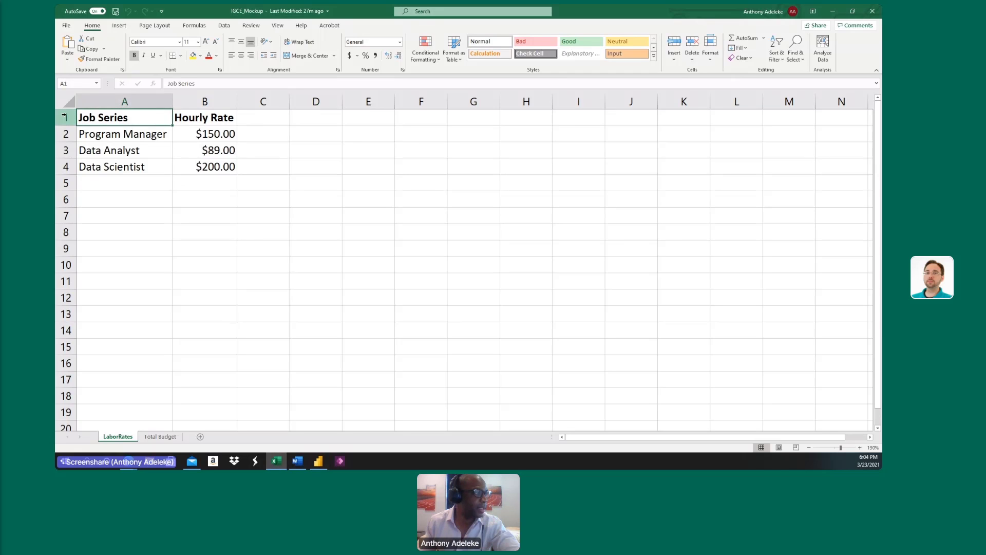
click(233, 121)
click(107, 135)
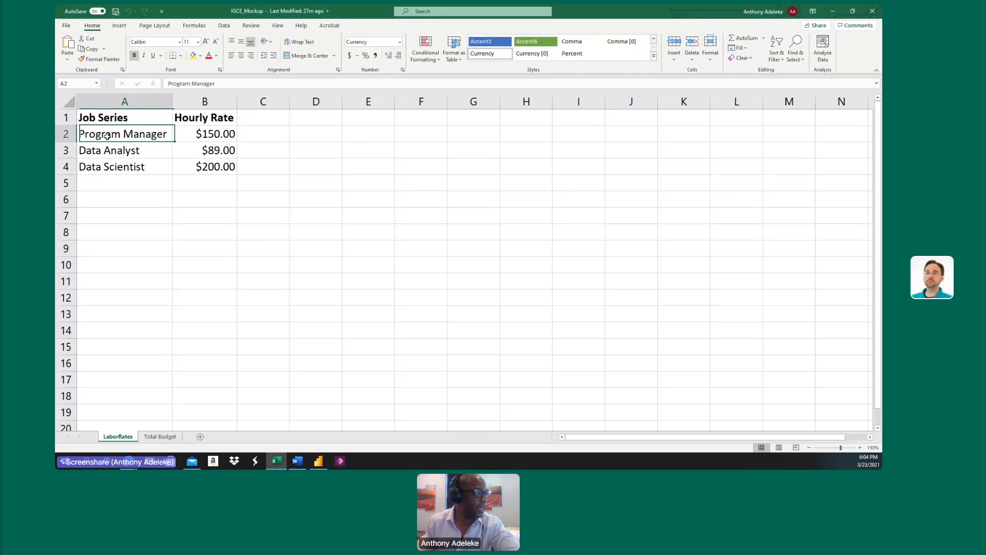
click(263, 165)
click(152, 137)
shift+click(139, 167)
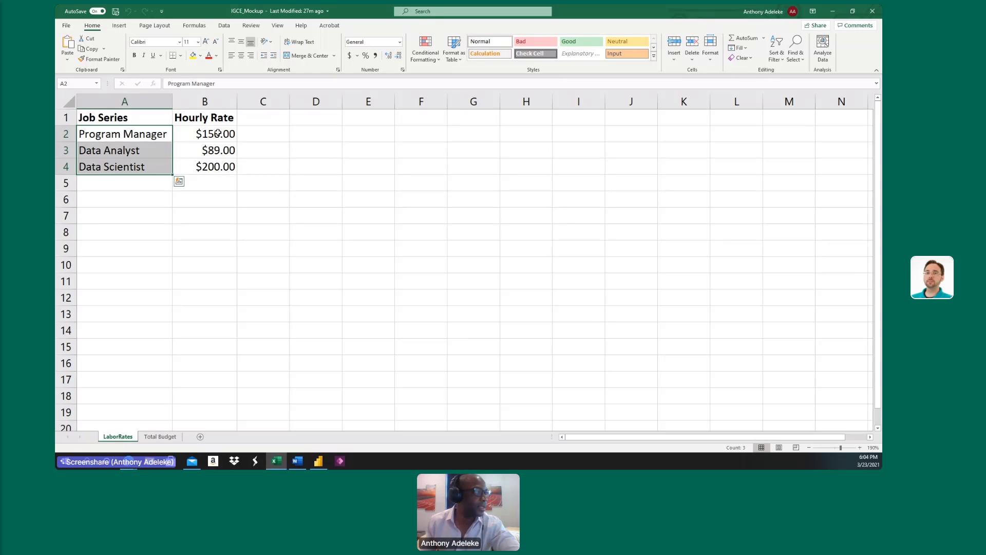
drag(218, 132, 218, 167)
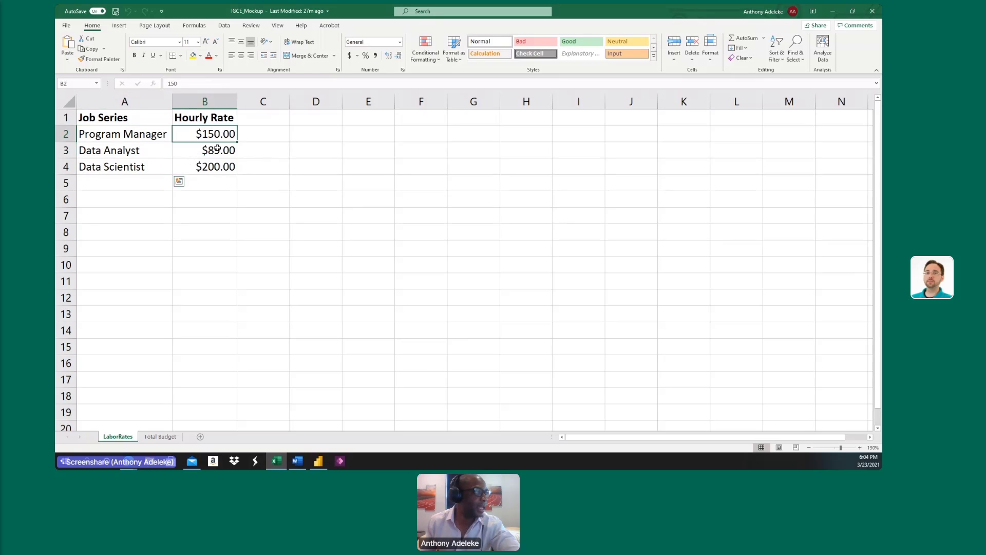
click(502, 216)
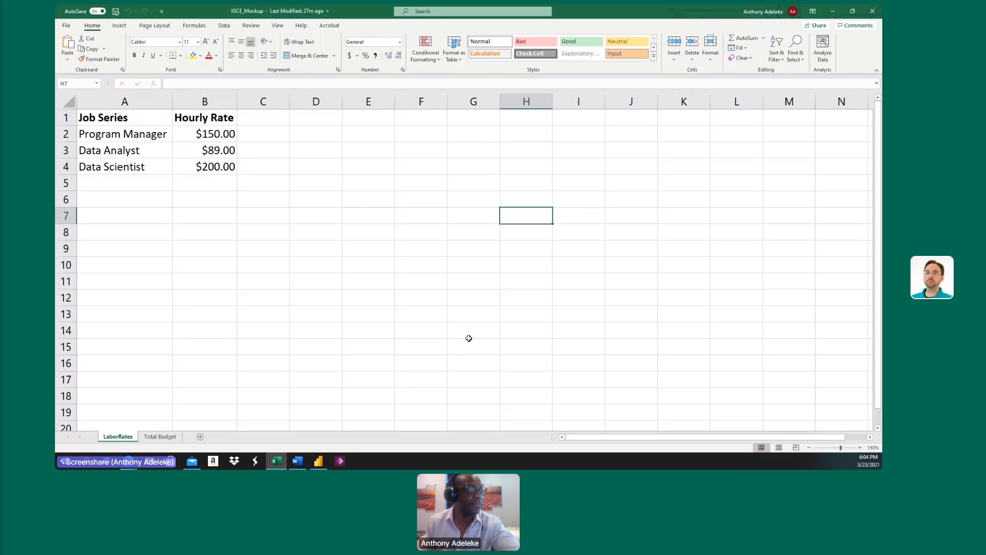
Set the total budget in cell A2 of the Total Budget sheet to 700000 and save the workbook.
click(152, 438)
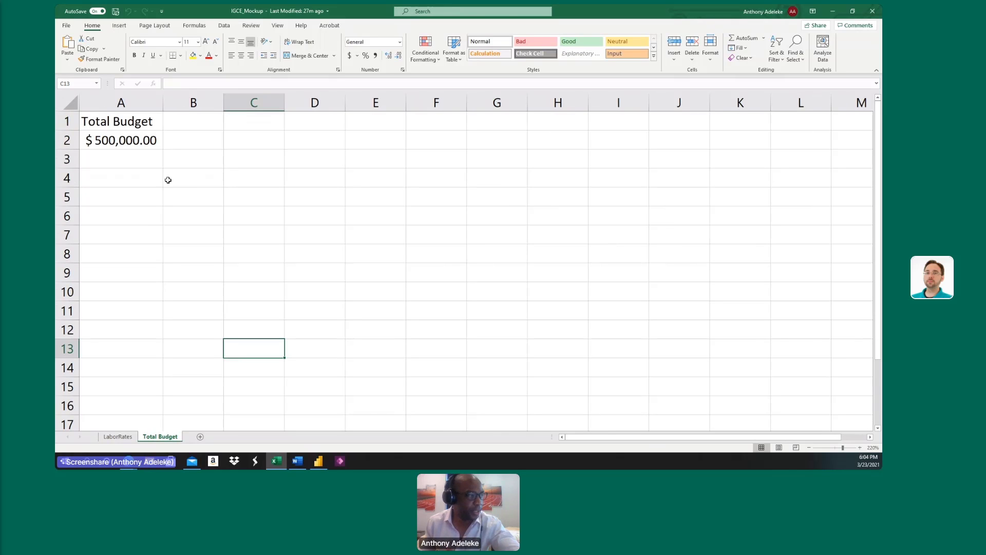
click(146, 143)
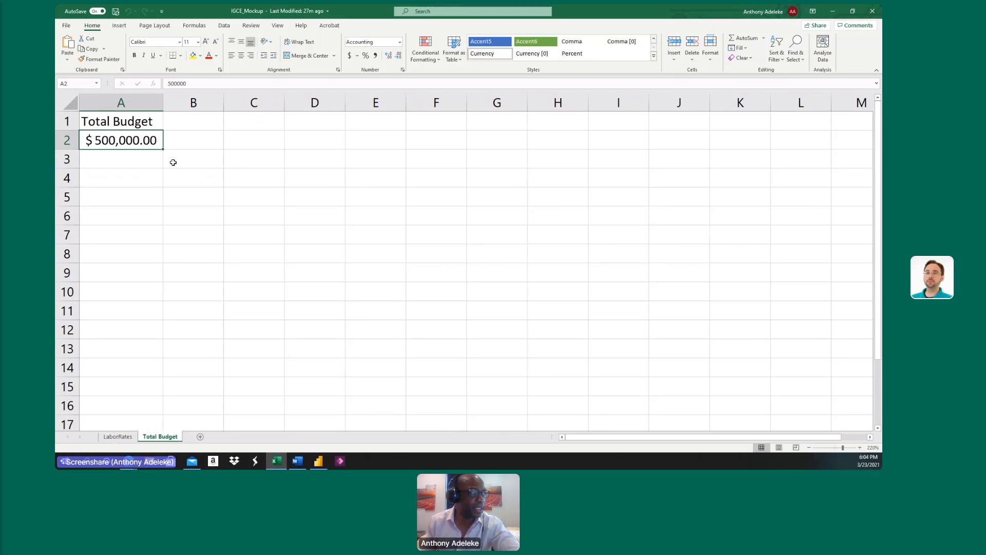
click(170, 83)
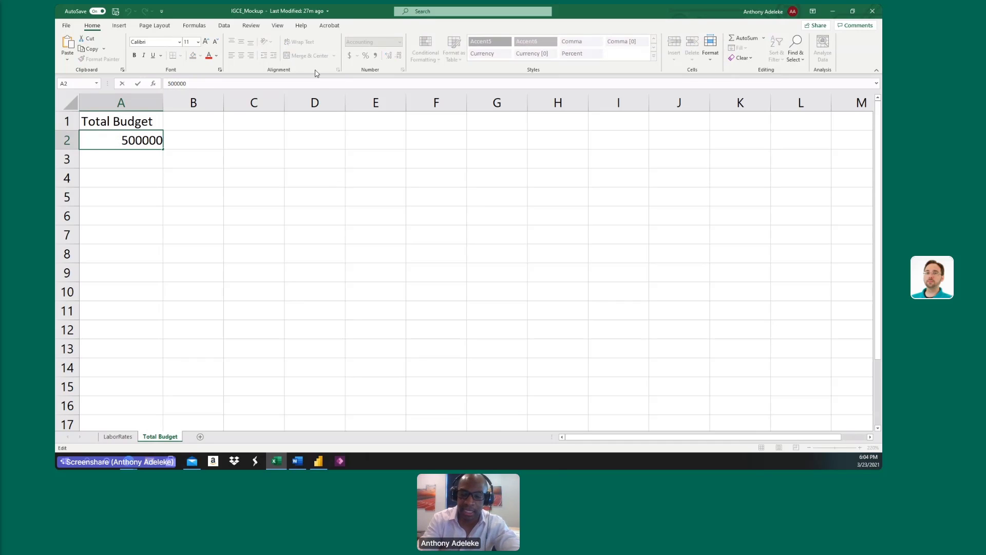
key(BackSpace)
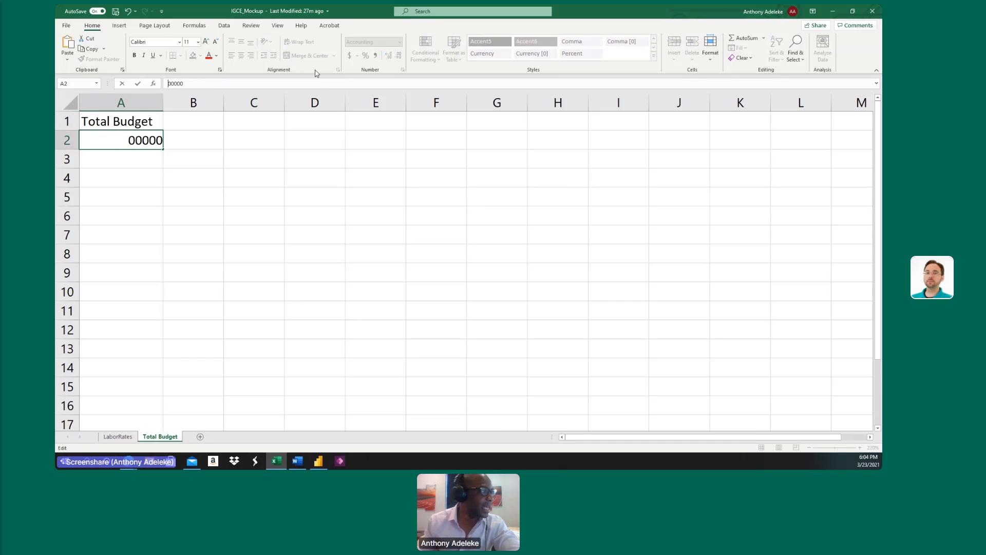
text(7)
click(161, 178)
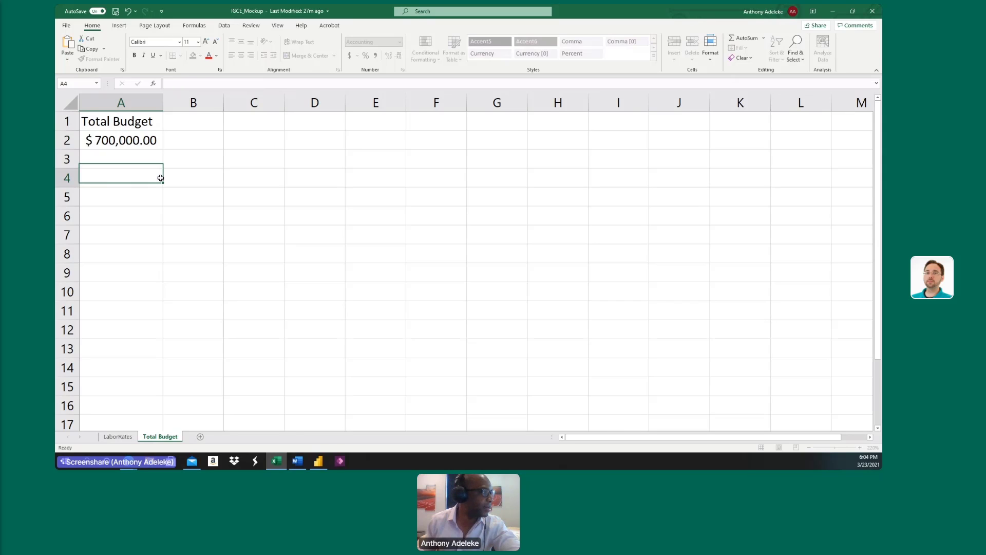
click(149, 140)
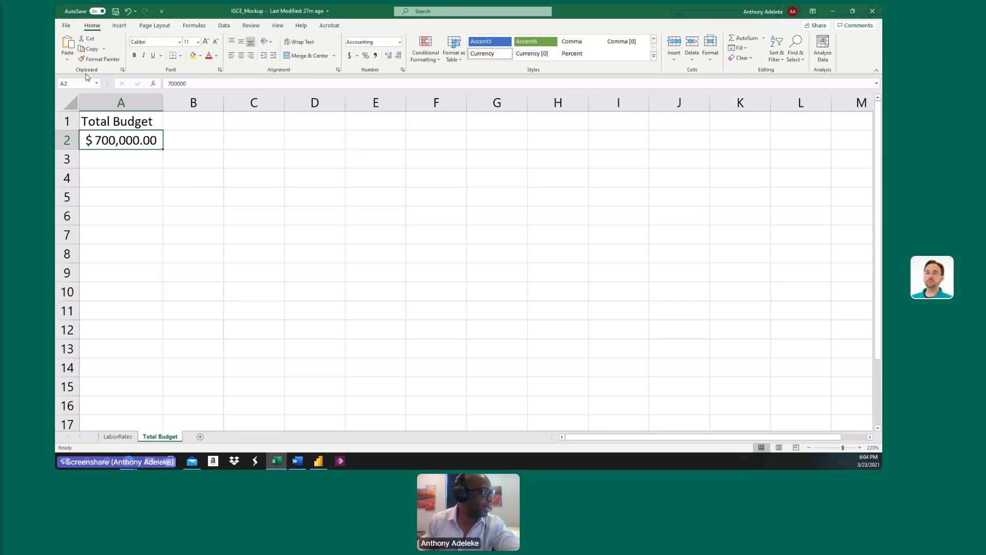
click(115, 13)
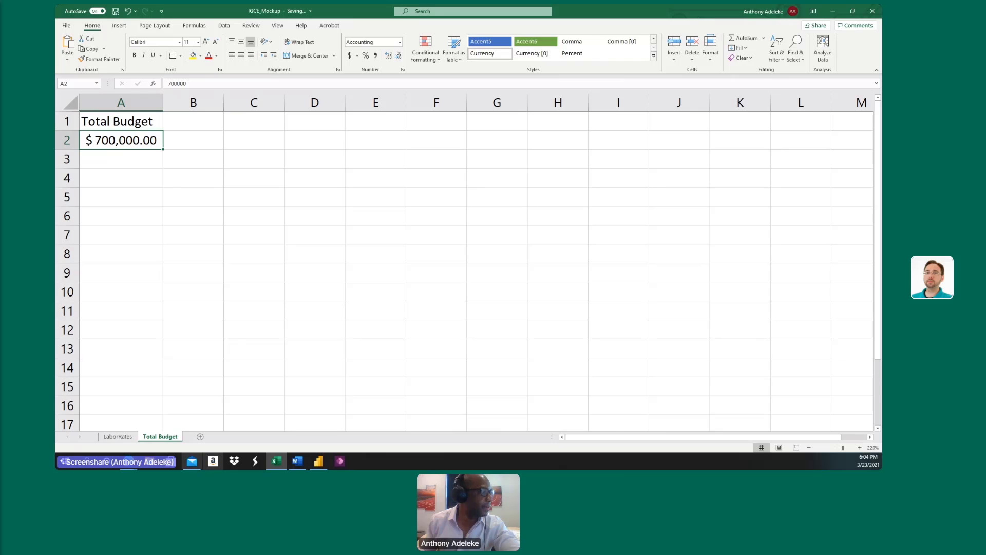
Review each hourly rate on the LaborRates sheet alongside the amount on the Total Budget sheet.
click(118, 437)
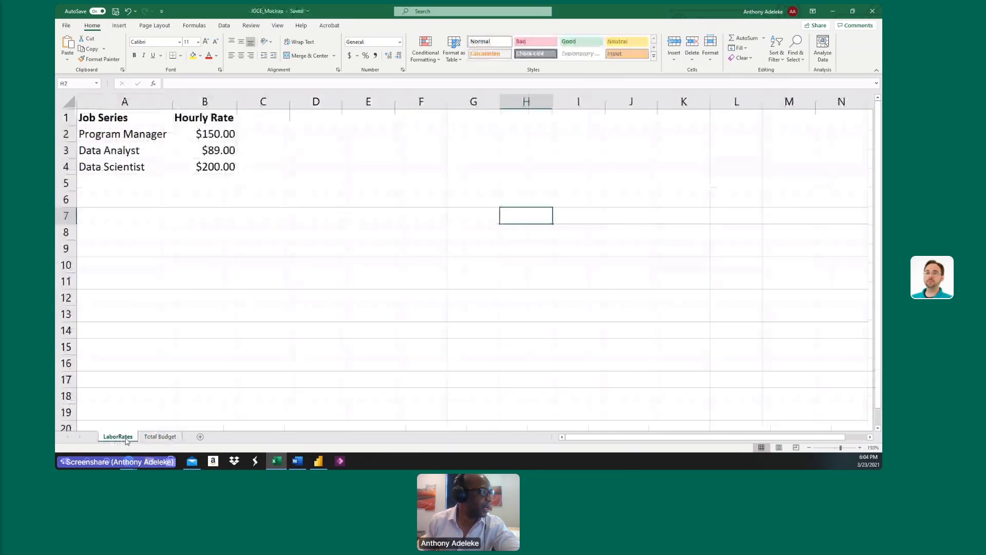
click(221, 135)
click(225, 153)
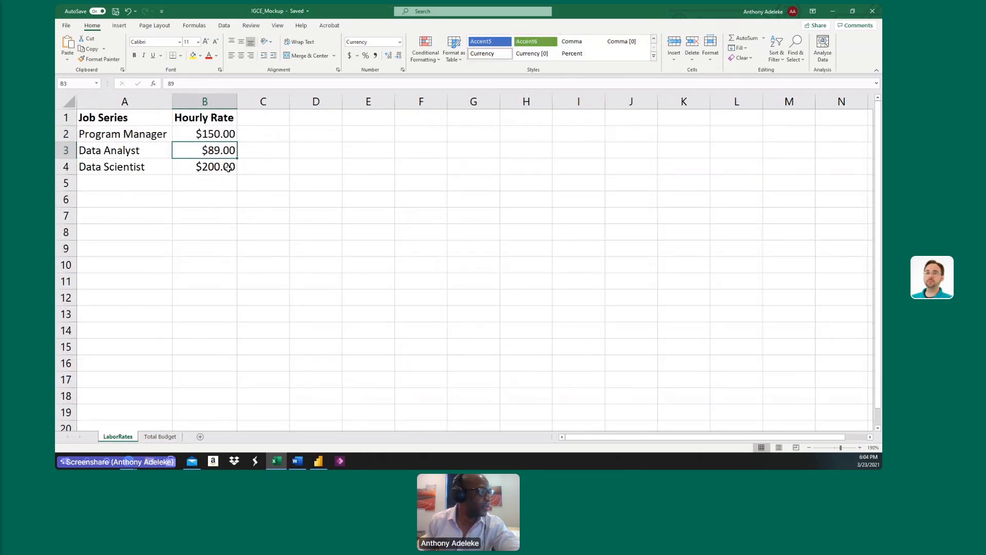
click(229, 168)
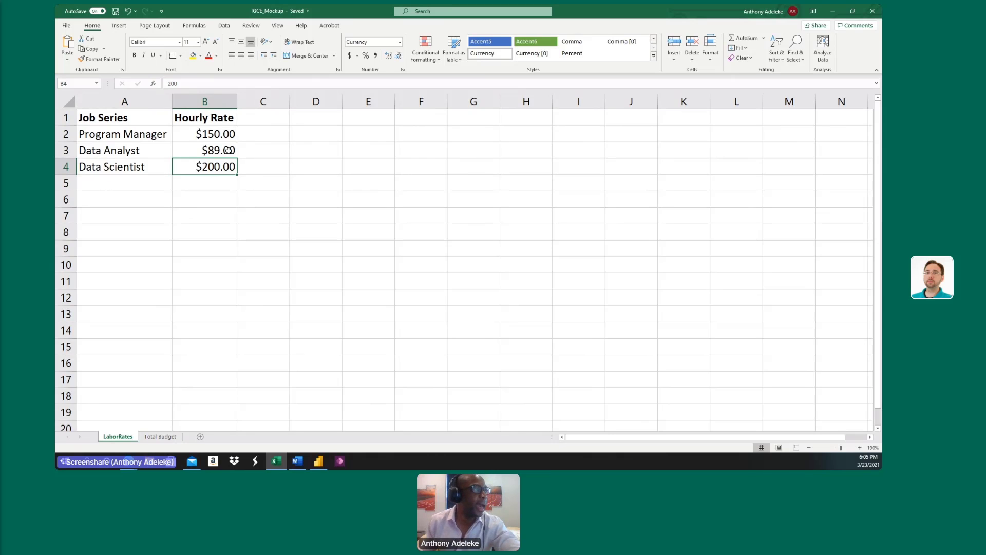
click(160, 437)
click(108, 438)
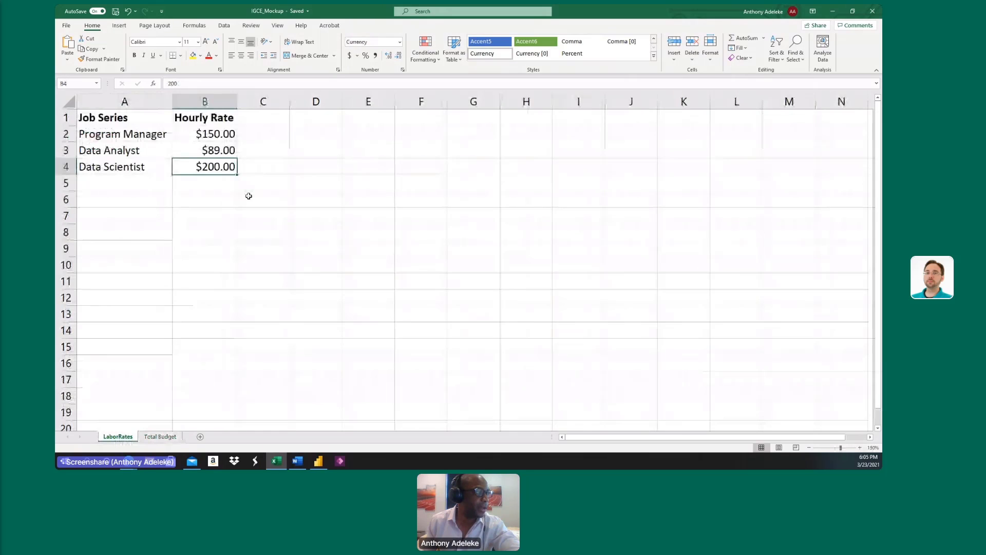
click(187, 136)
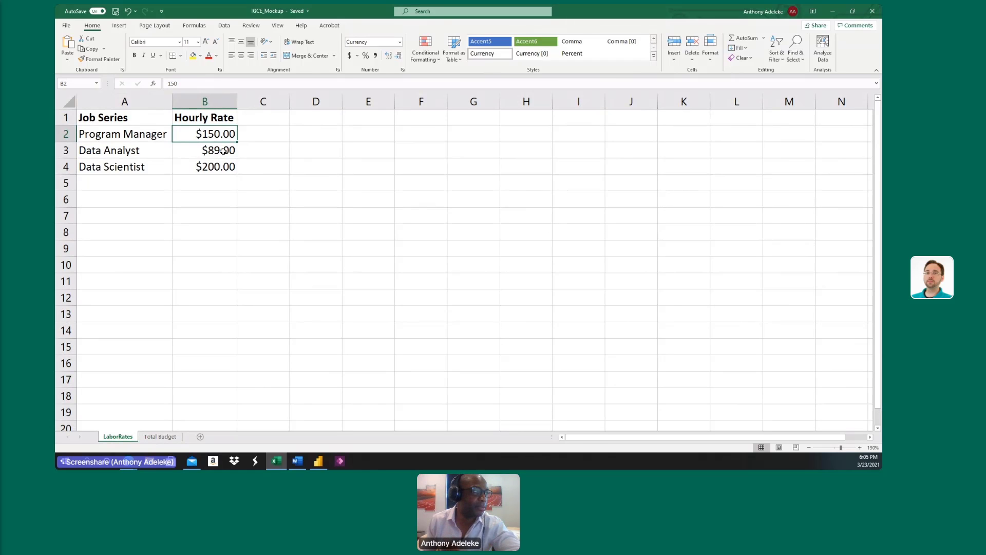
Save the IGCE_Mockup workbook once more and close it.
click(598, 163)
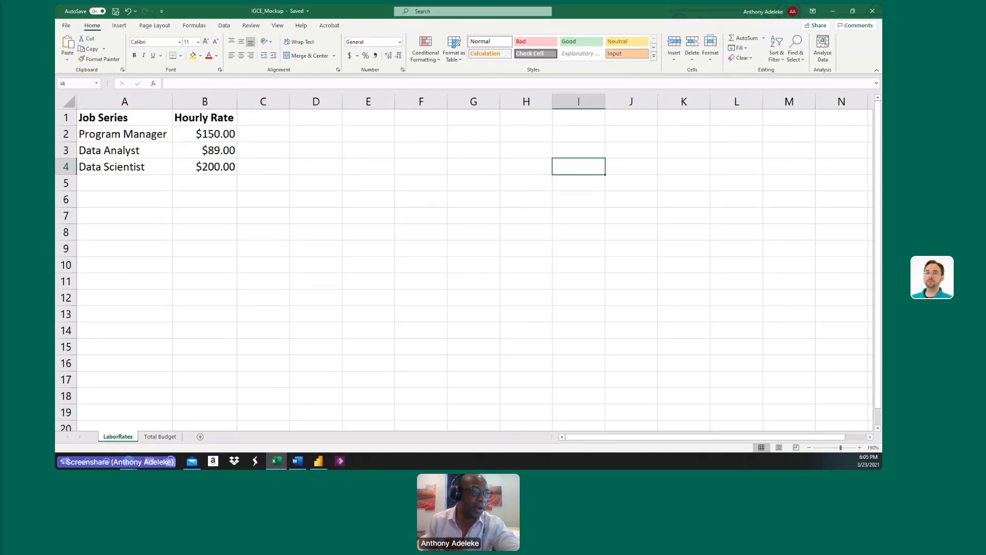
click(115, 11)
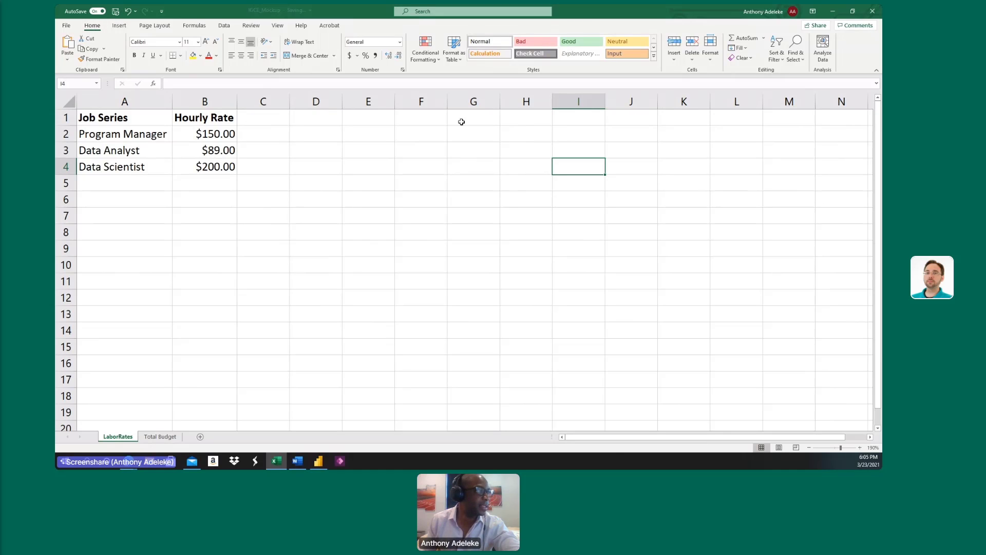
click(873, 11)
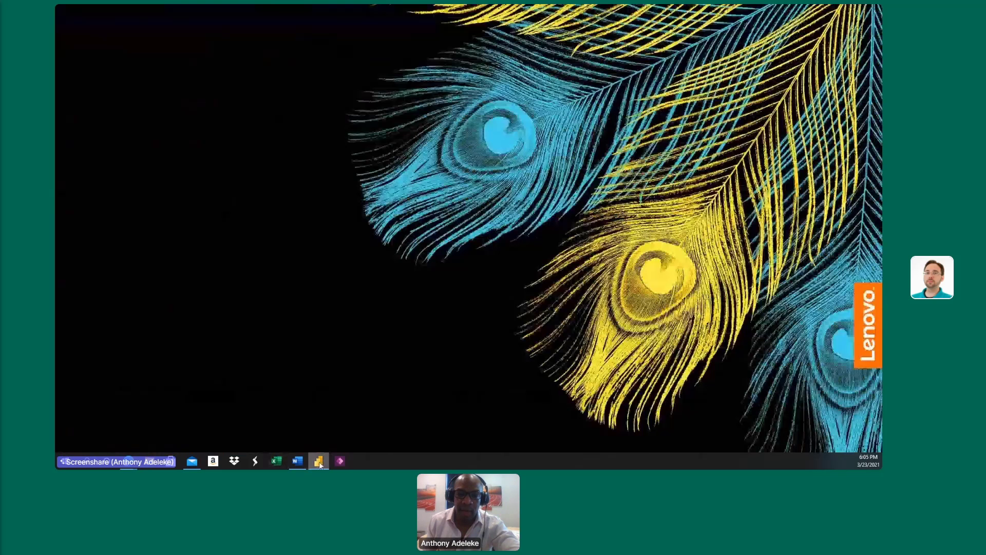
Switch to the untitled report in Power BI Desktop and make its window fill the screen.
click(319, 461)
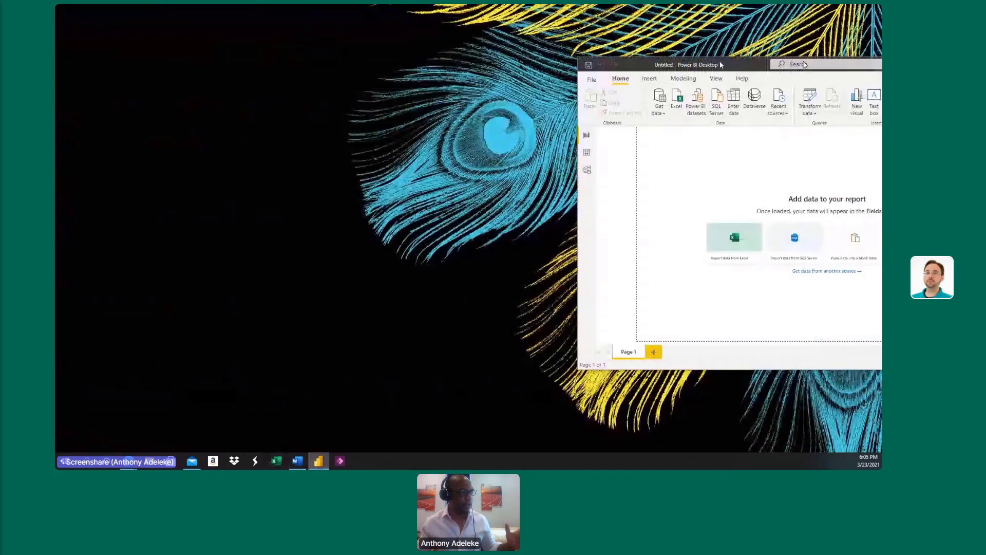
drag(721, 65, 313, 50)
click(557, 50)
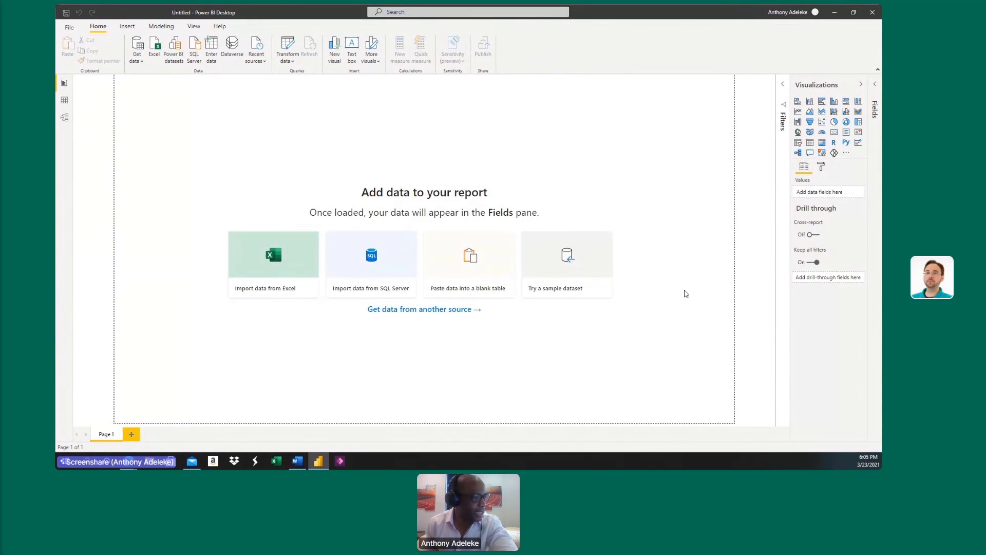
Browse the full list of data source connectors available under Get Data, and close it without connecting.
click(397, 315)
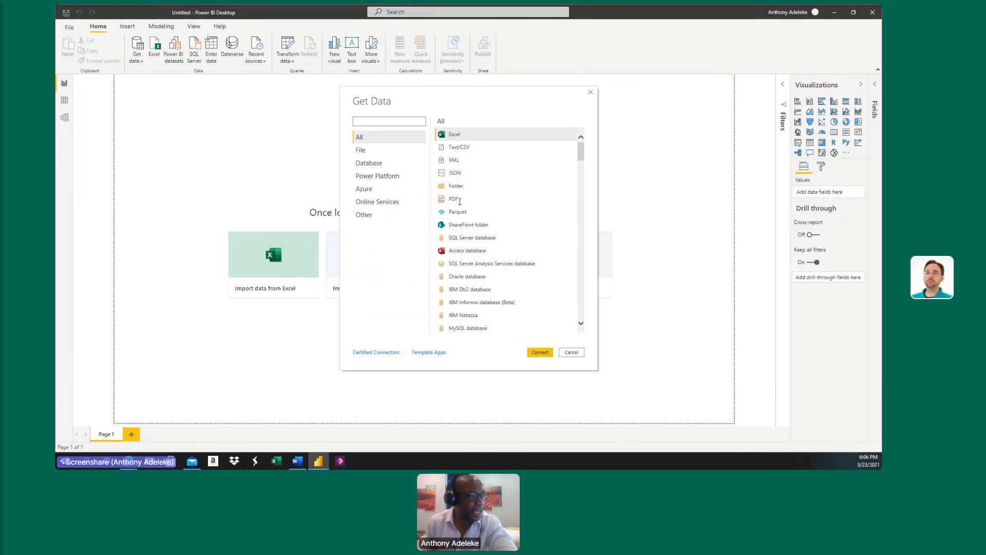
scroll(495, 267, down, 10)
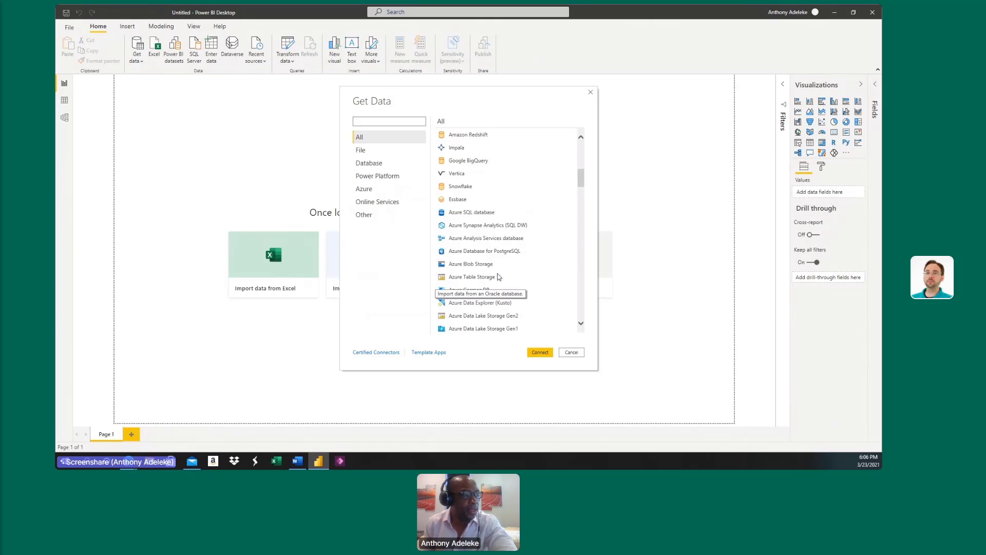
scroll(498, 277, up, 2)
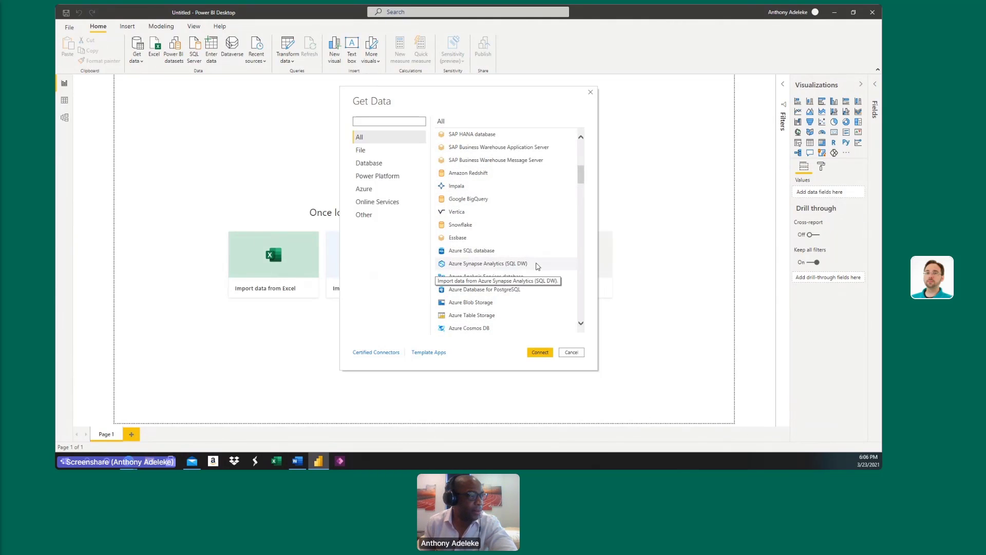
scroll(535, 262, up, 2)
scroll(519, 239, down, 6)
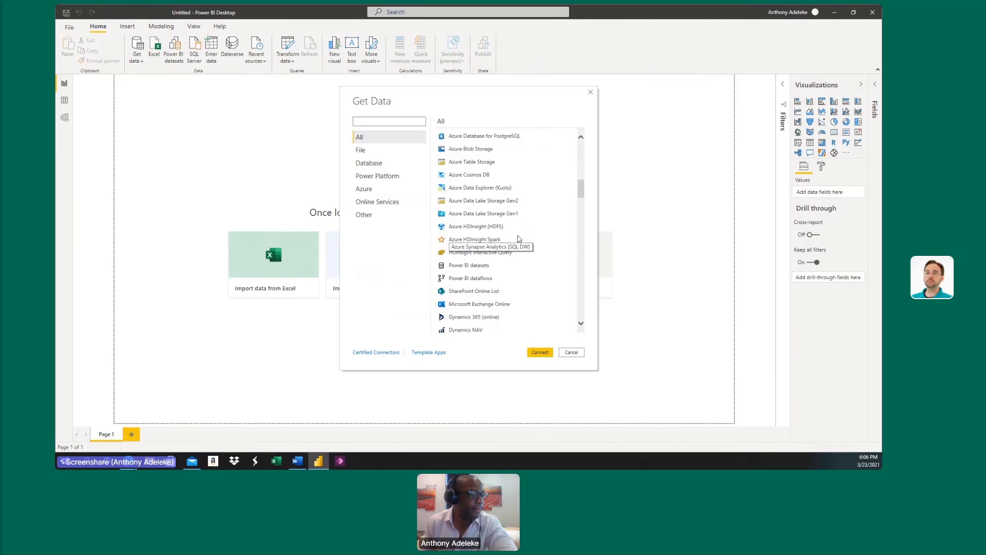
scroll(519, 239, down, 1)
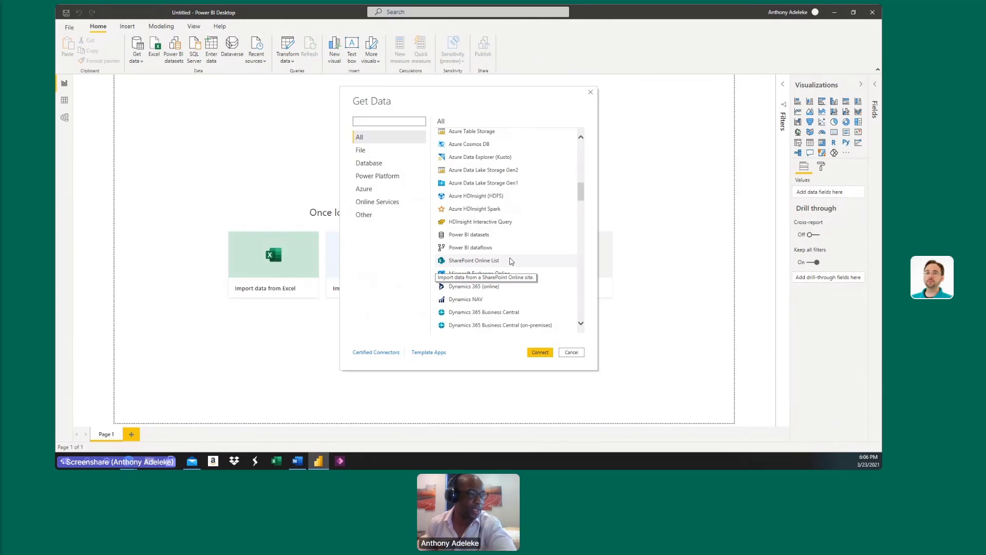
drag(582, 194, 585, 292)
scroll(578, 294, down, 5)
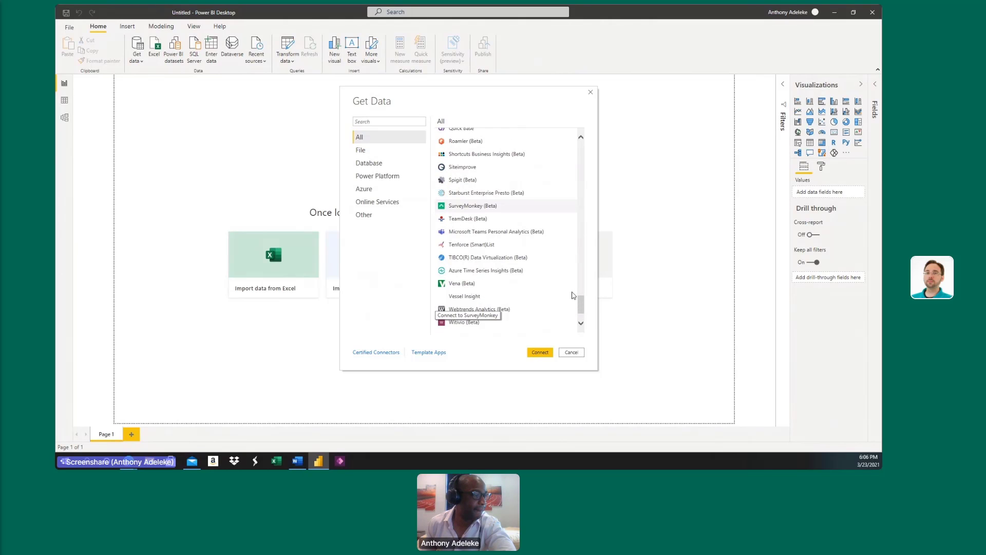
scroll(501, 257, down, 2)
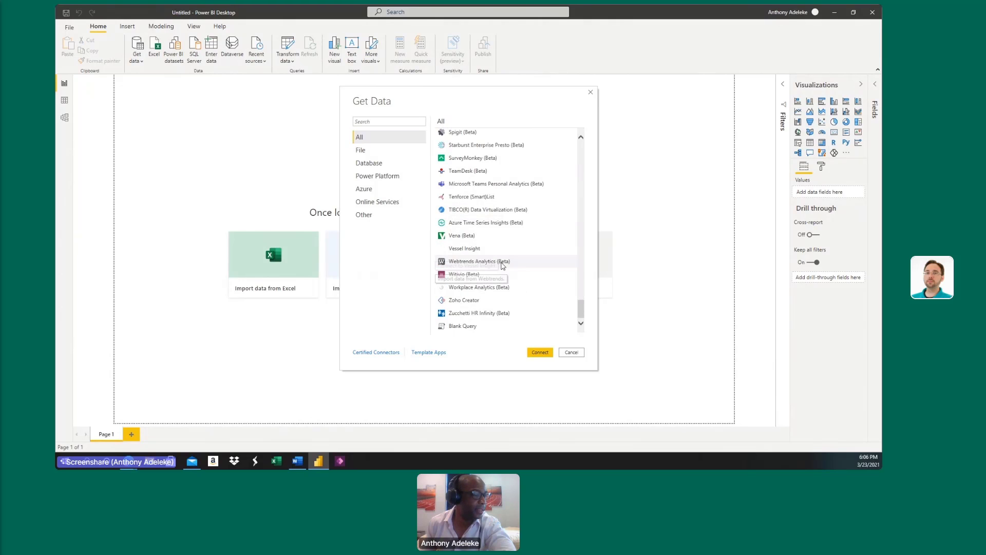
scroll(502, 264, up, 5)
scroll(504, 269, up, 3)
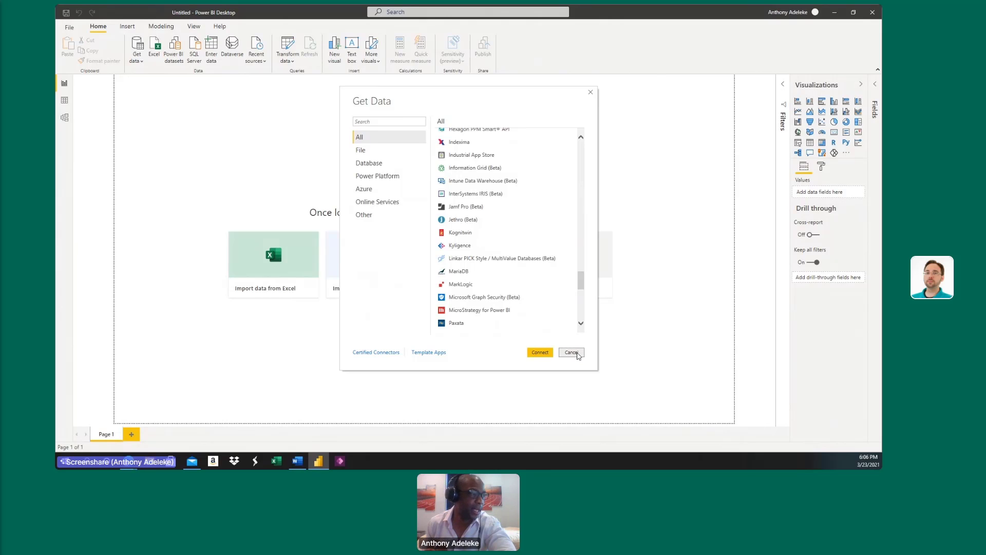
click(571, 352)
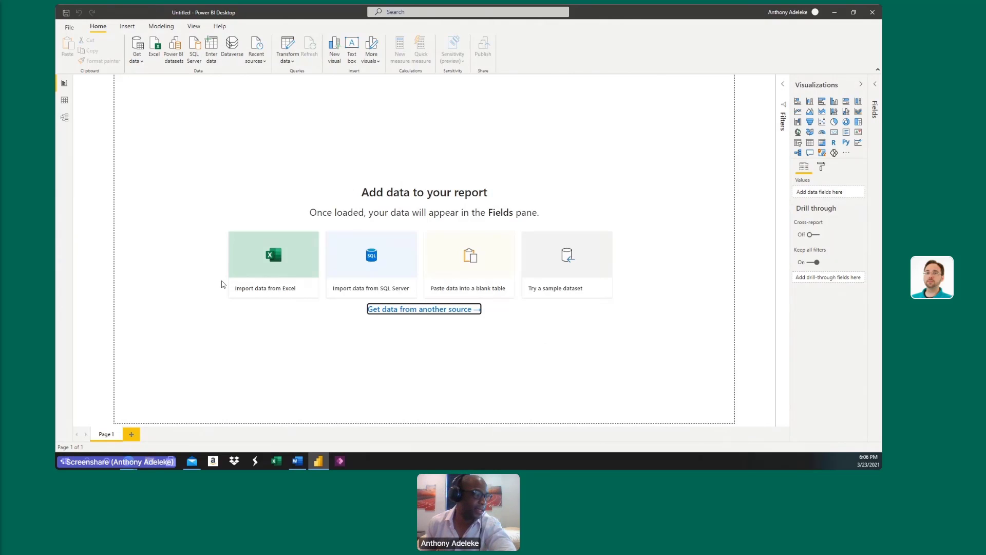
Import the LaborRates and Total Budget sheets from the IGCE_Mockup Excel workbook into the report.
click(270, 294)
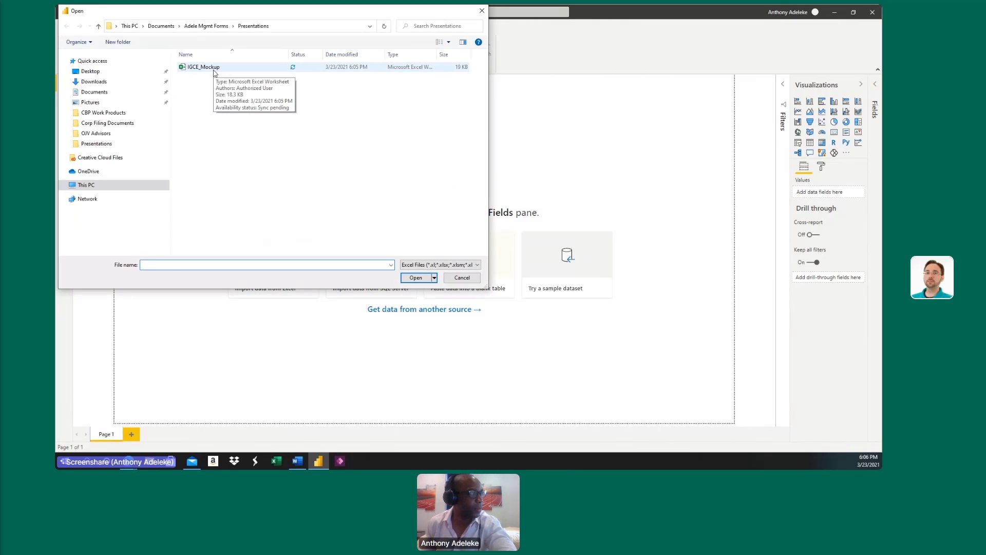
click(214, 70)
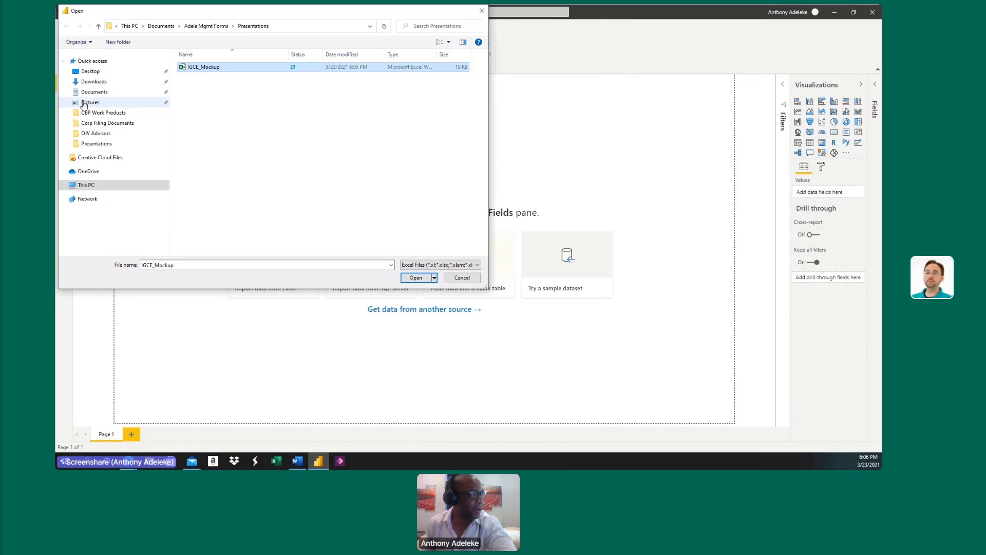
click(415, 278)
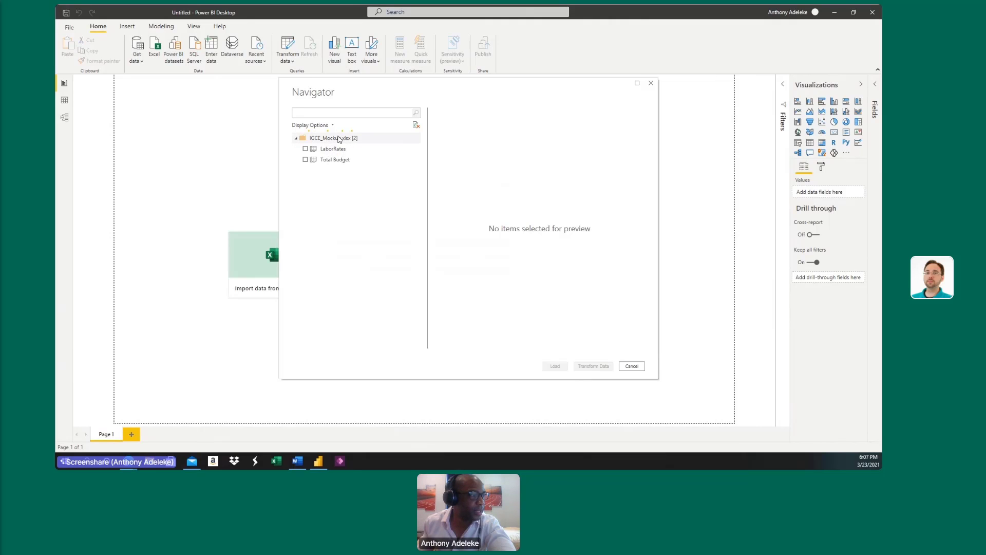
click(305, 149)
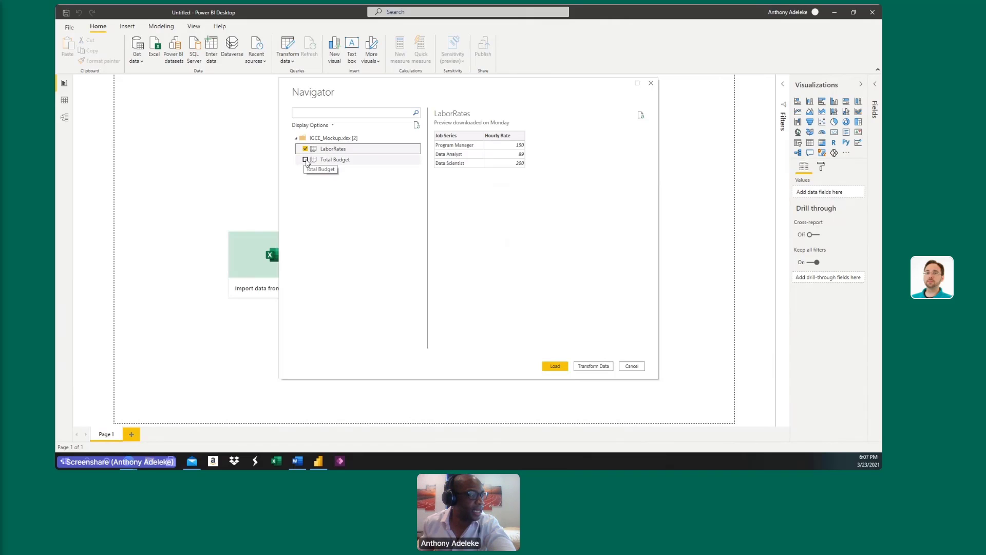
click(305, 159)
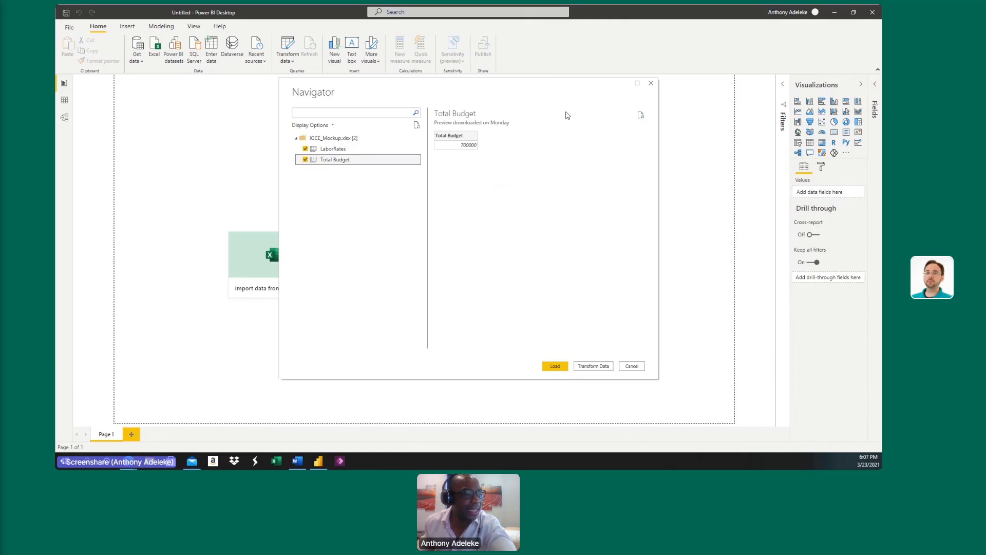
click(555, 366)
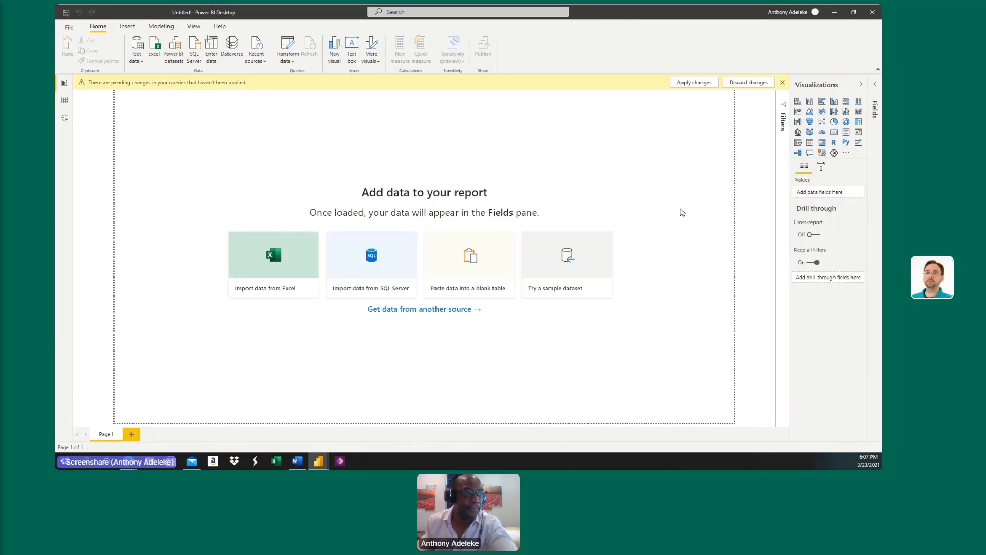
Apply the pending query changes, dismiss their notice and widen the area listing the imported fields.
click(697, 84)
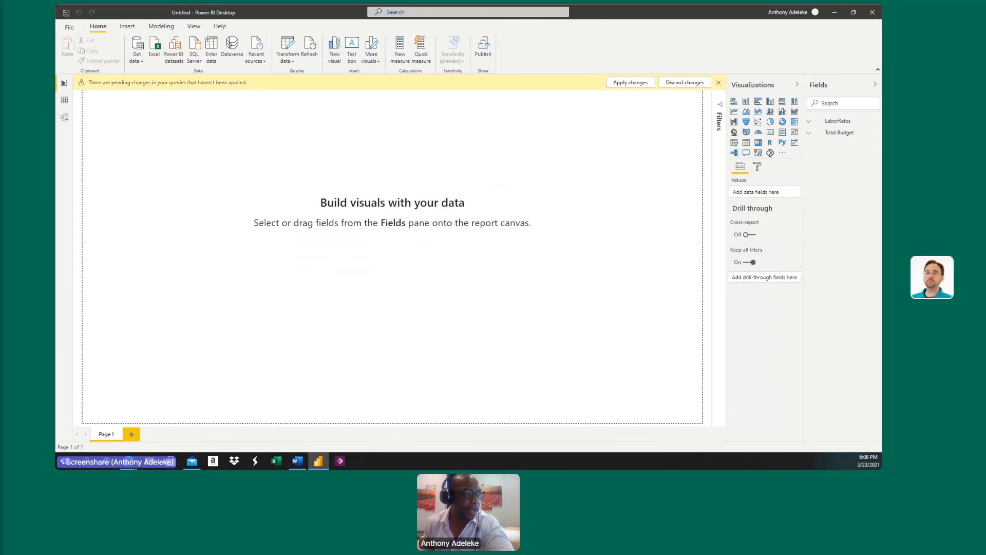
click(641, 83)
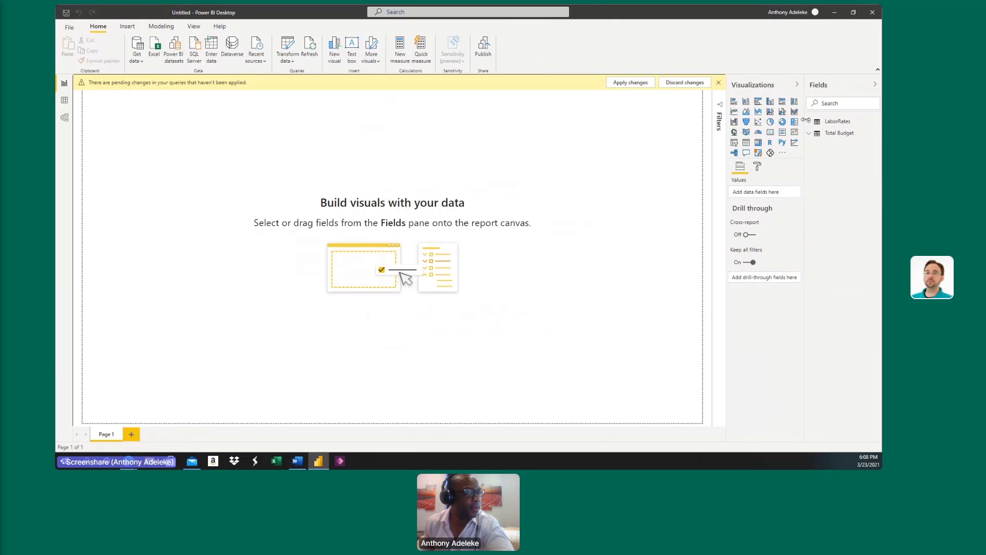
drag(807, 119, 779, 120)
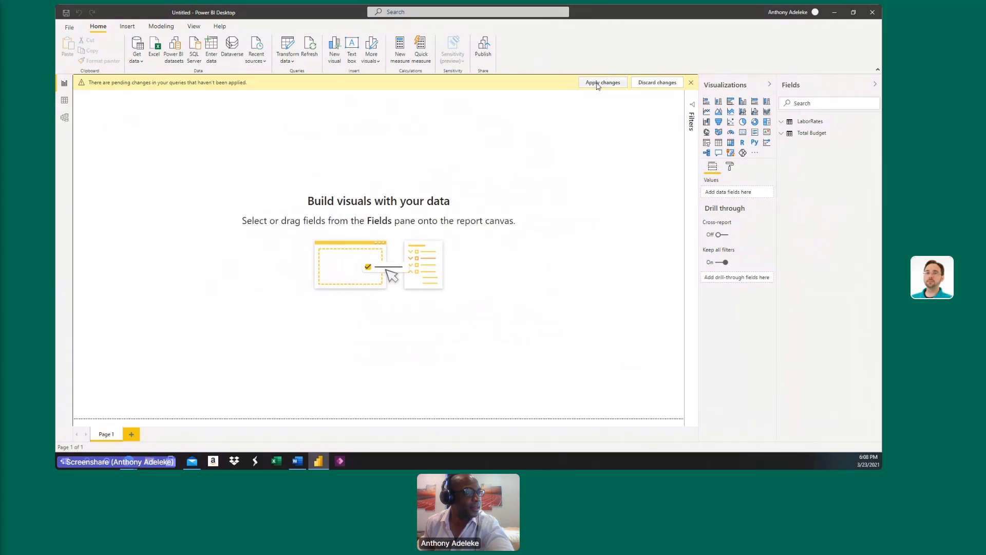
click(692, 83)
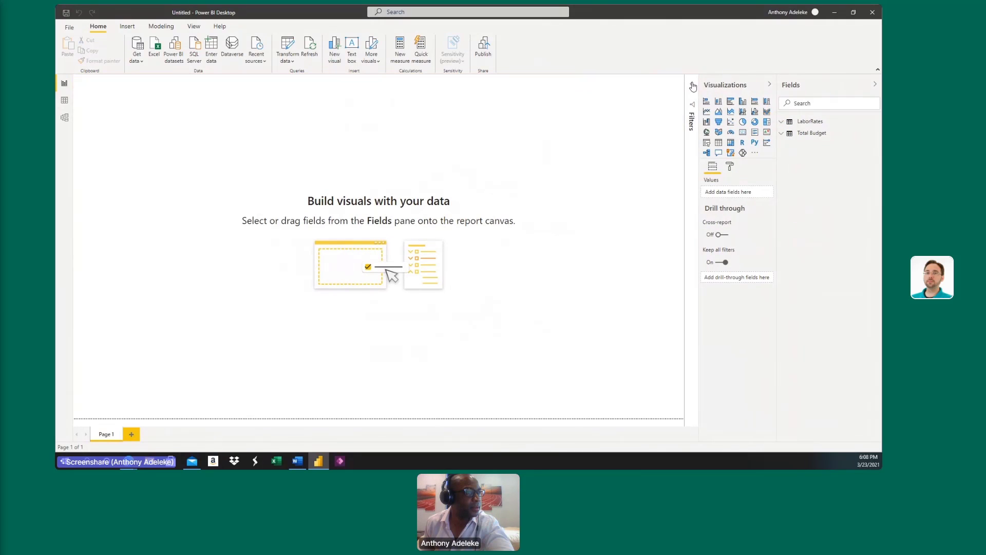
Build a column chart of Hourly Rate by Job Series and place it, slightly enlarged, lower on the page.
click(782, 122)
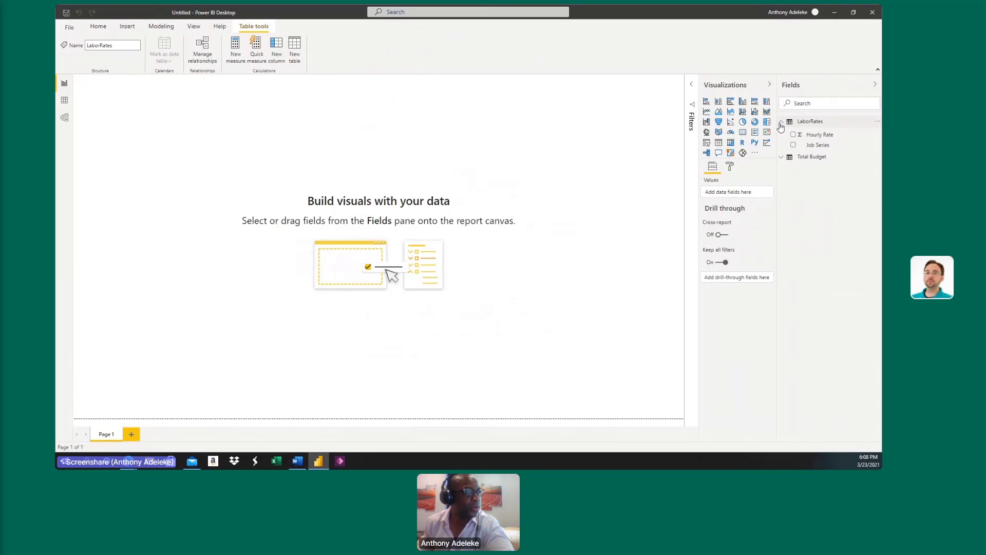
click(782, 158)
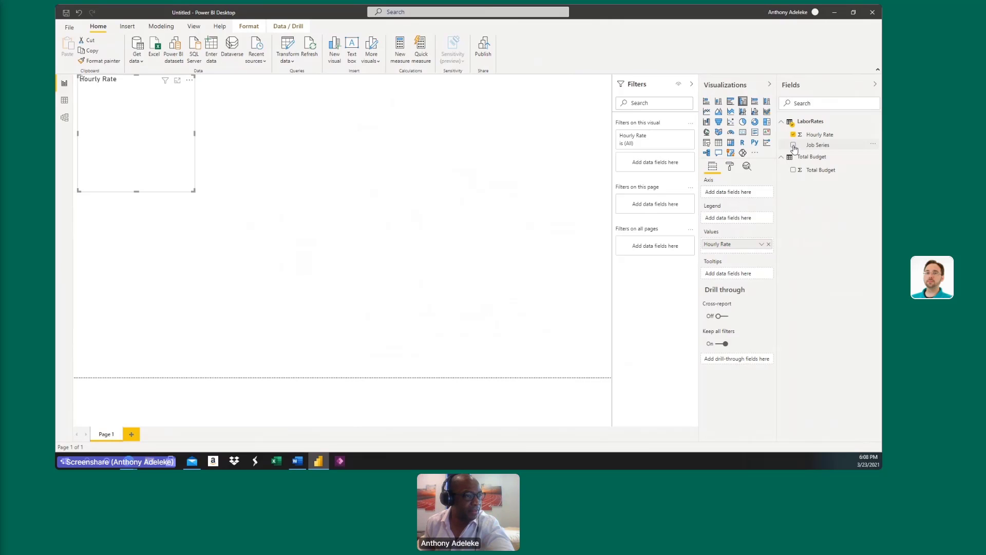
click(793, 146)
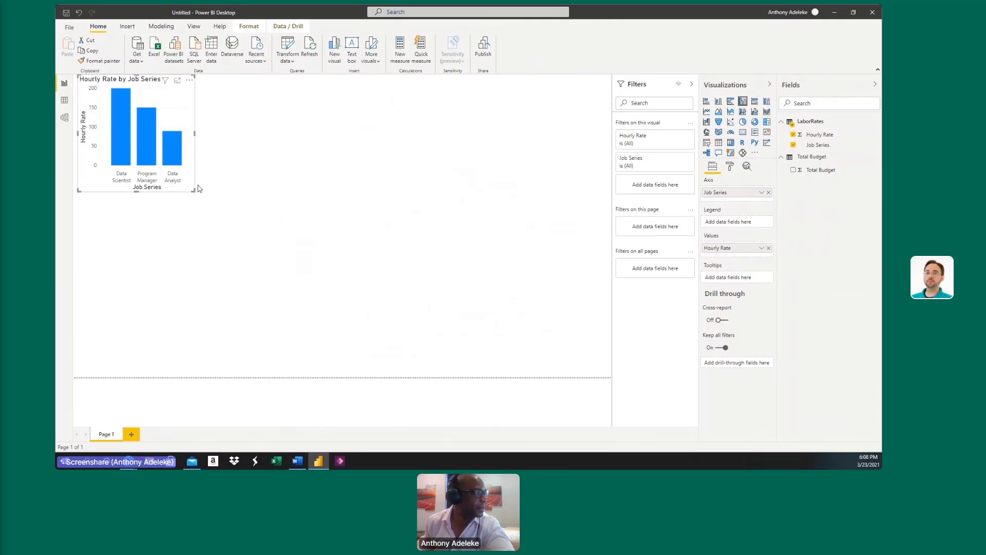
drag(190, 191, 242, 220)
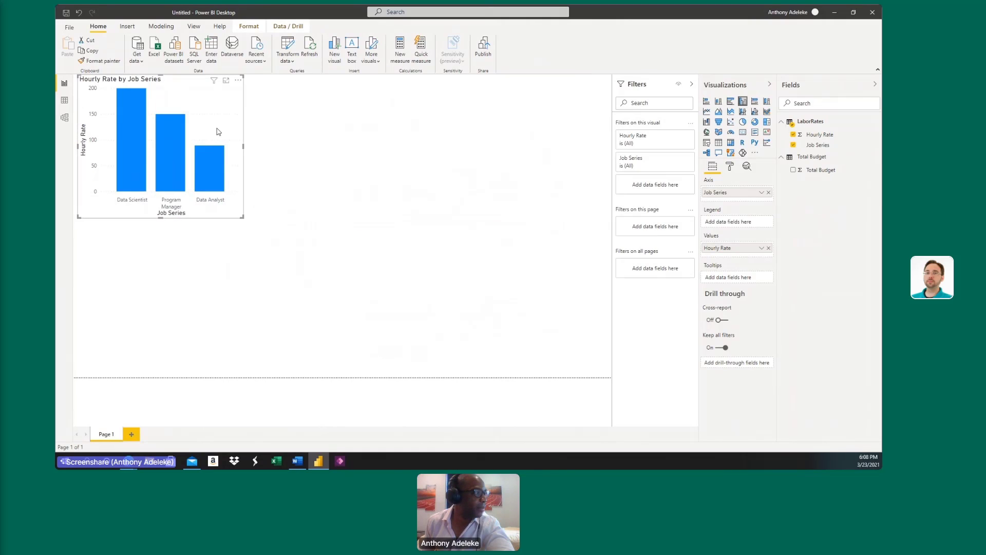
drag(215, 132, 201, 154)
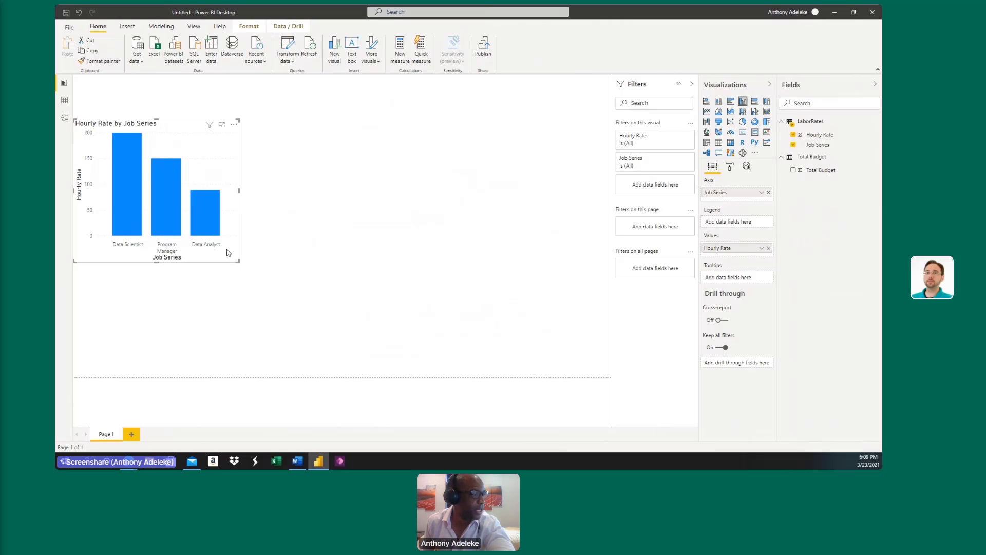
Turn on data labels for the Hourly Rate by Job Series chart.
click(731, 170)
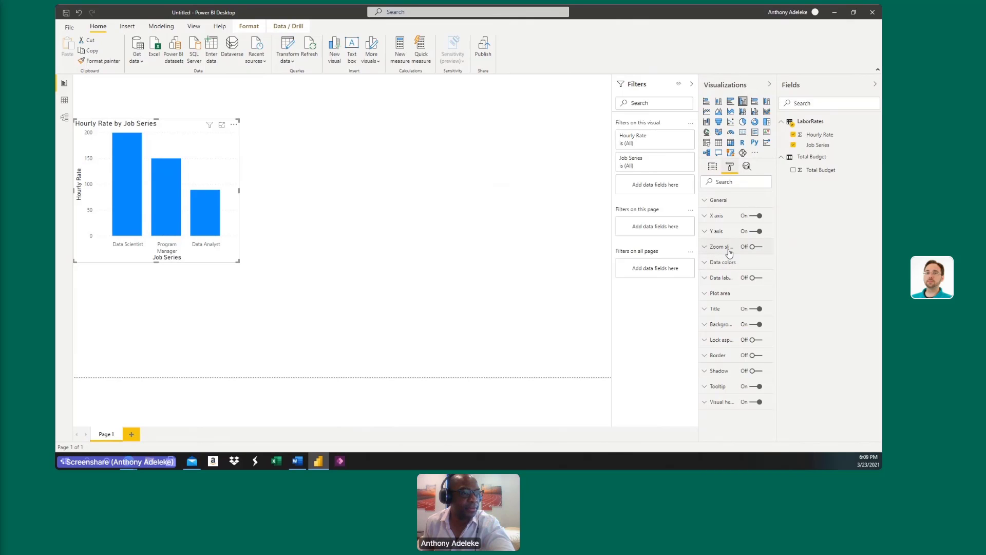
click(727, 278)
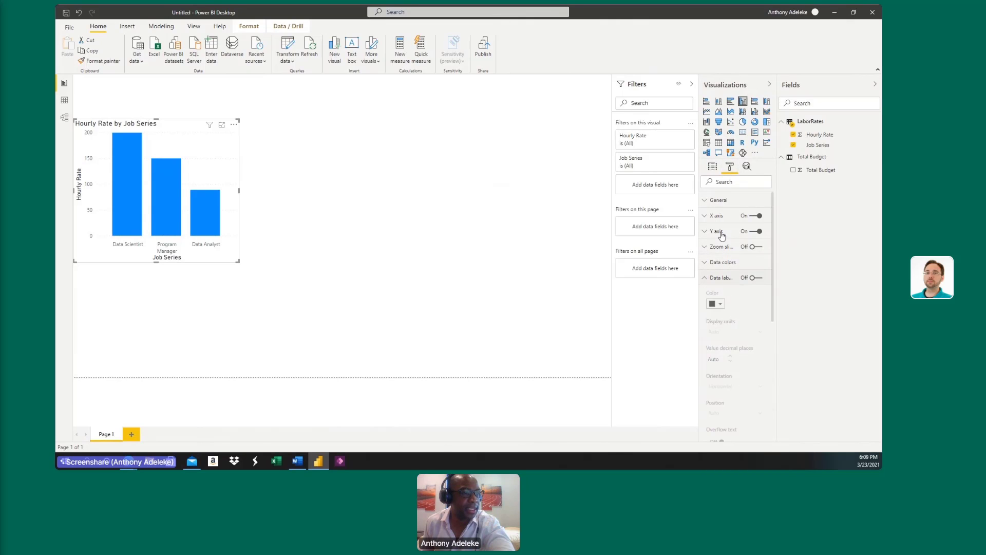
click(725, 277)
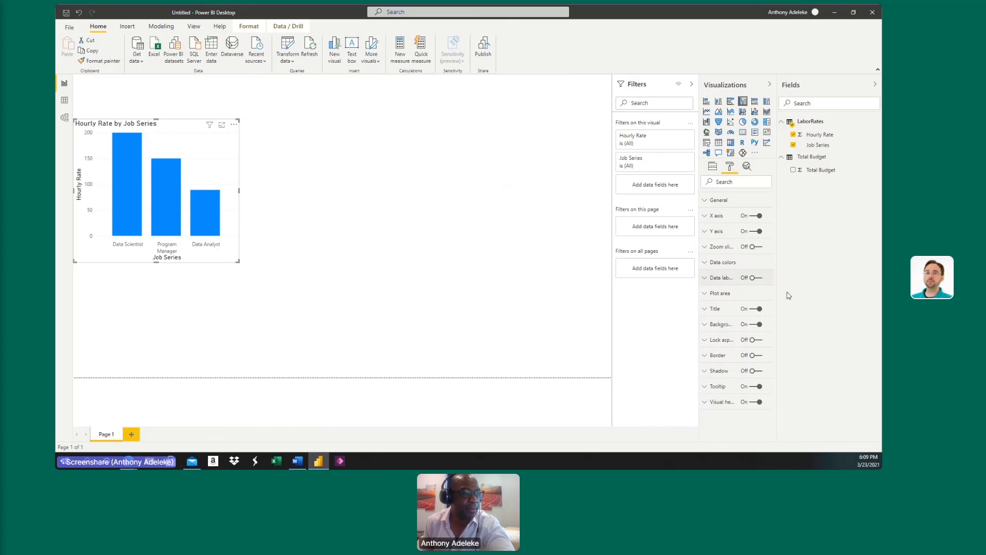
click(730, 263)
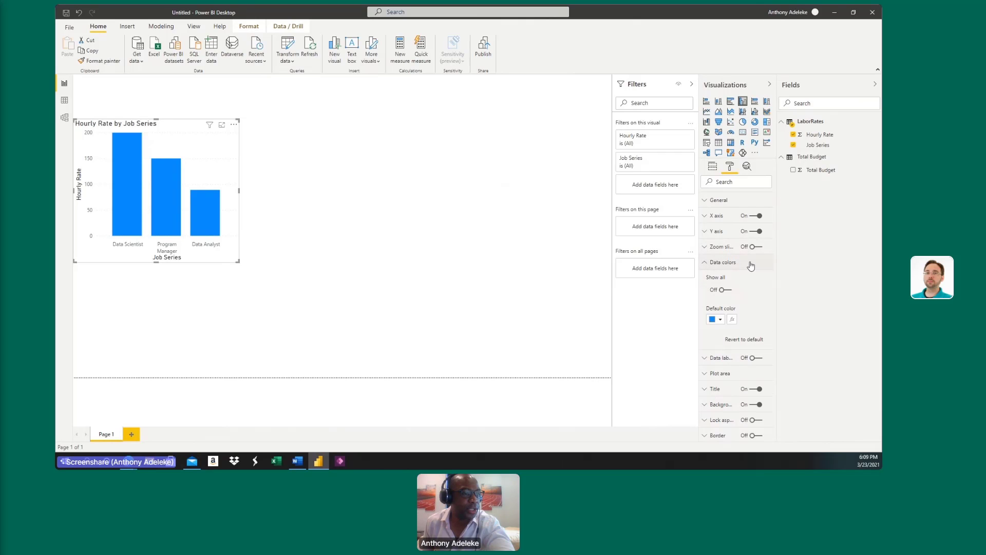
click(752, 264)
click(766, 280)
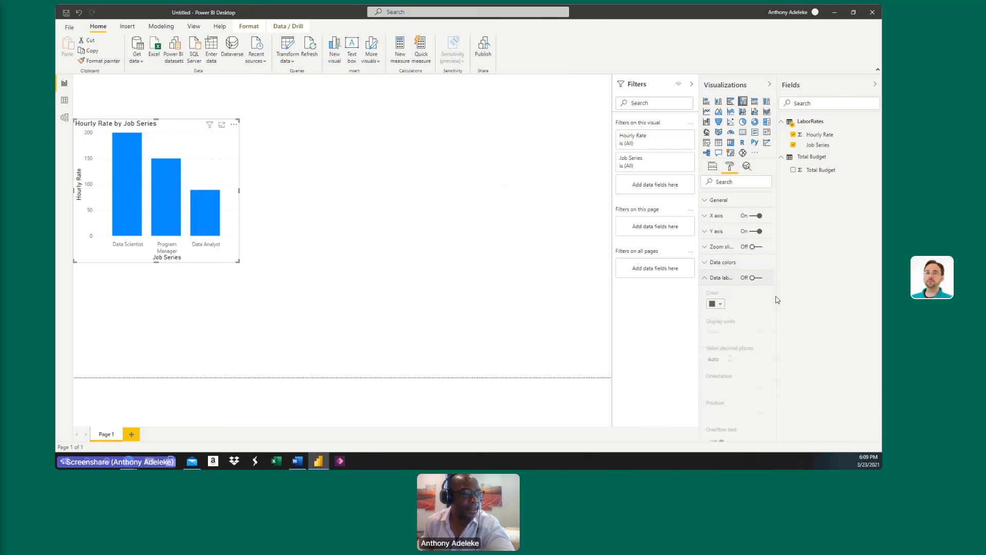
scroll(773, 304, down, 1)
click(754, 227)
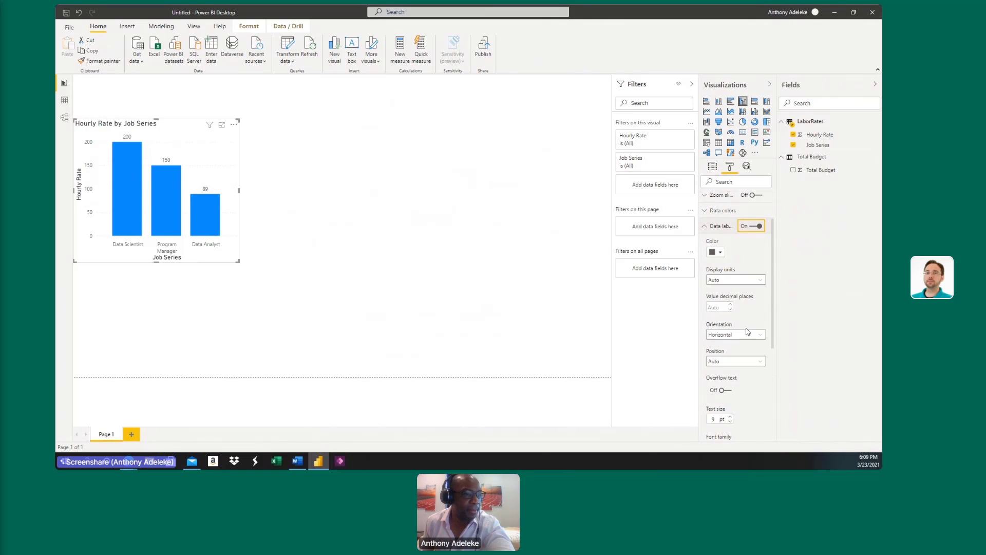
Set the chart's data labels to display units None and a text size of 20 pt.
click(759, 280)
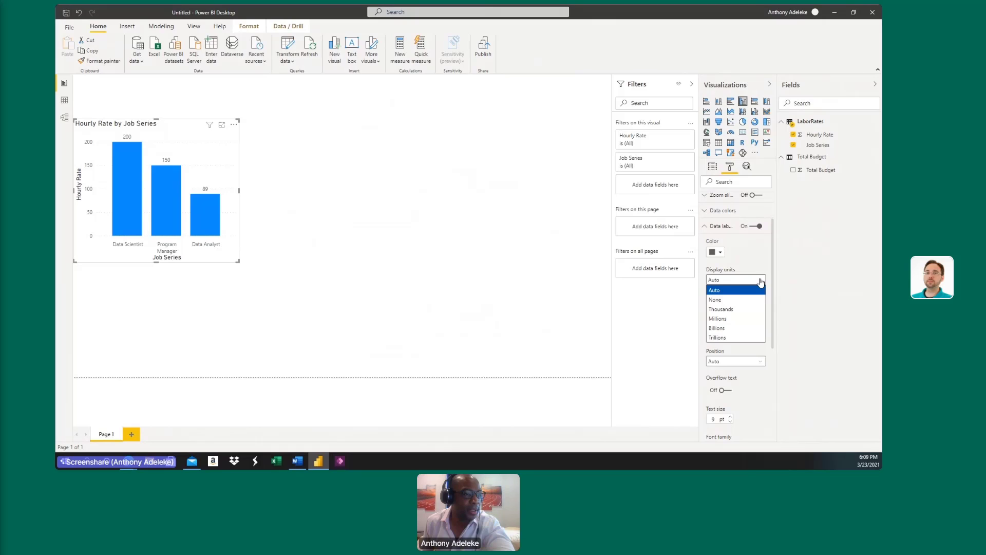
click(736, 302)
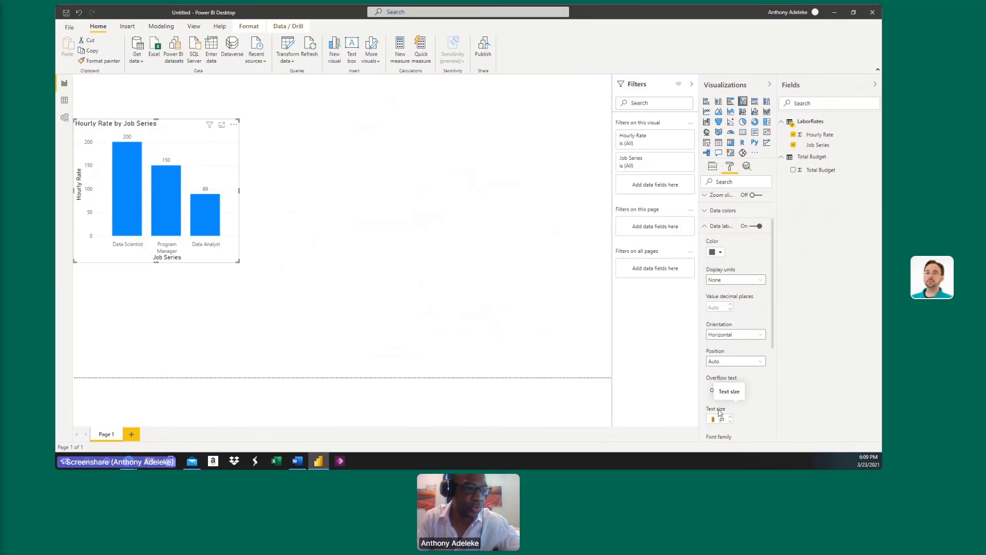
text(20)
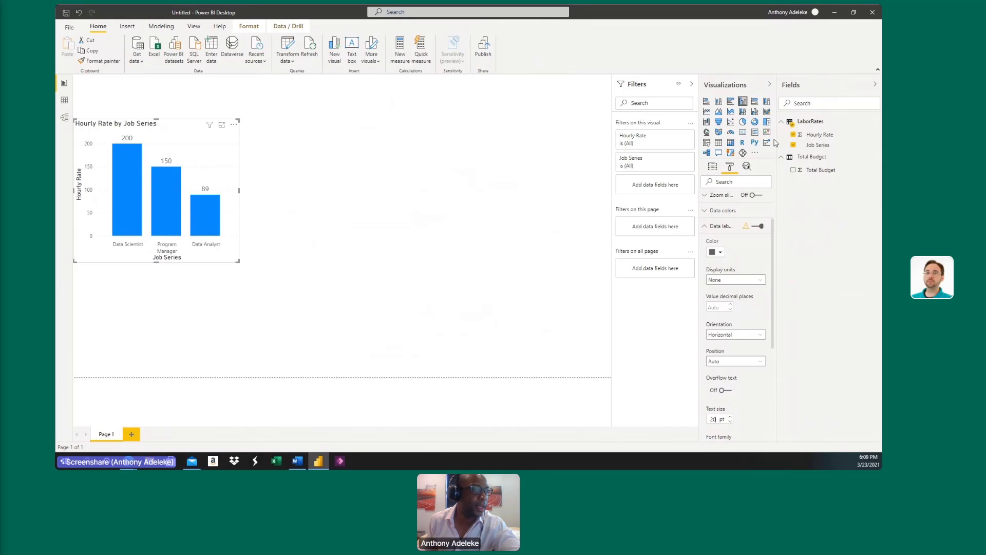
Format the Hourly Rate field as dollar currency and convert the column chart to a multi-row card.
click(854, 136)
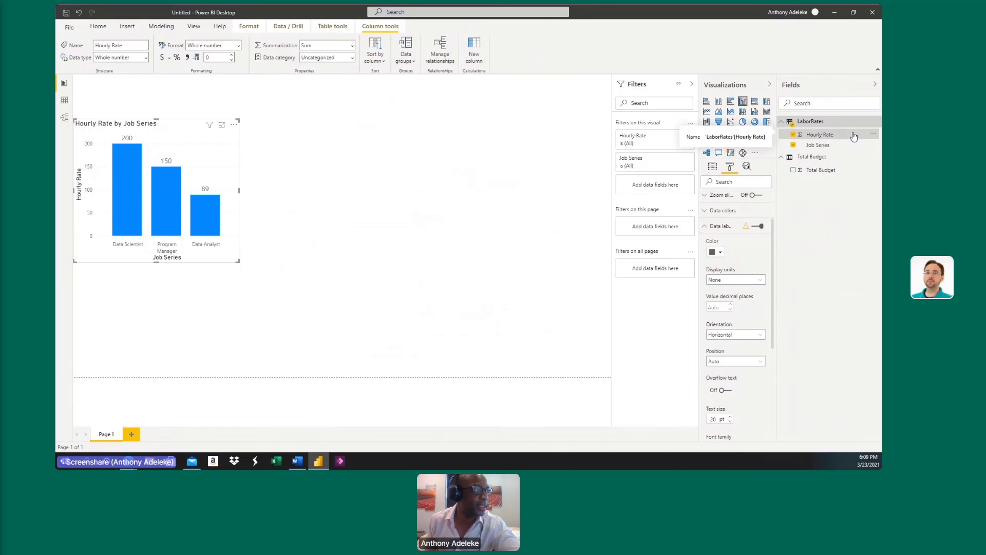
click(162, 59)
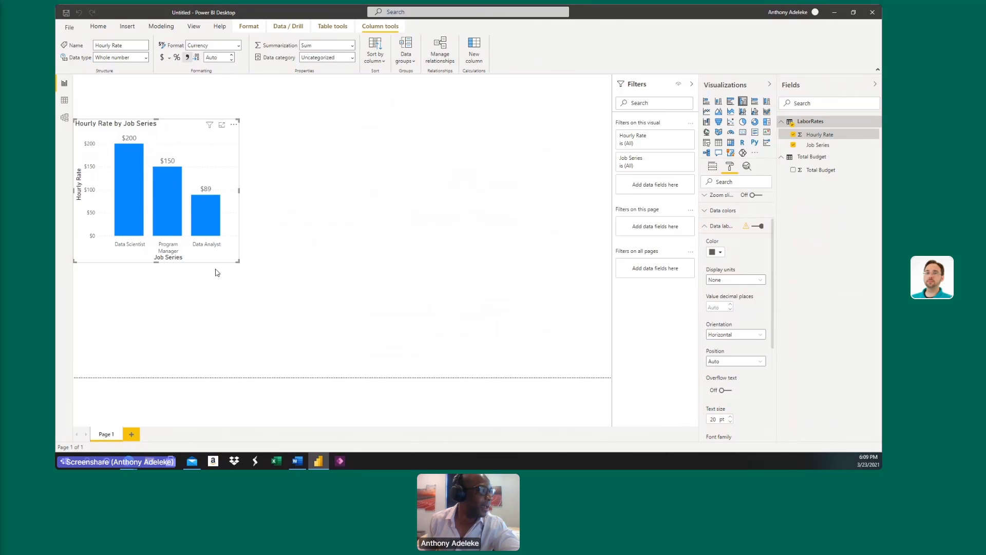
click(754, 133)
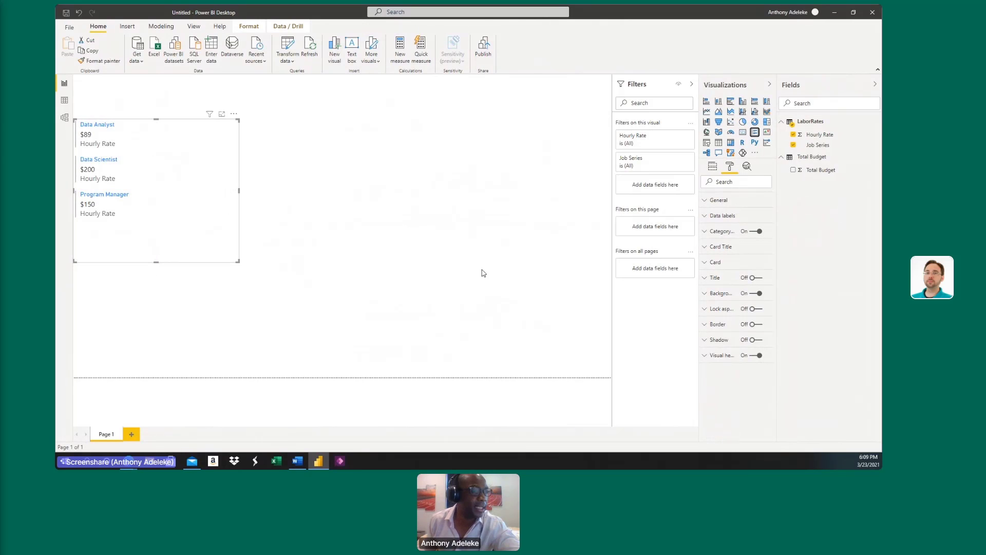
Set the text size of the multi-row card's data labels to 20 pt.
click(735, 218)
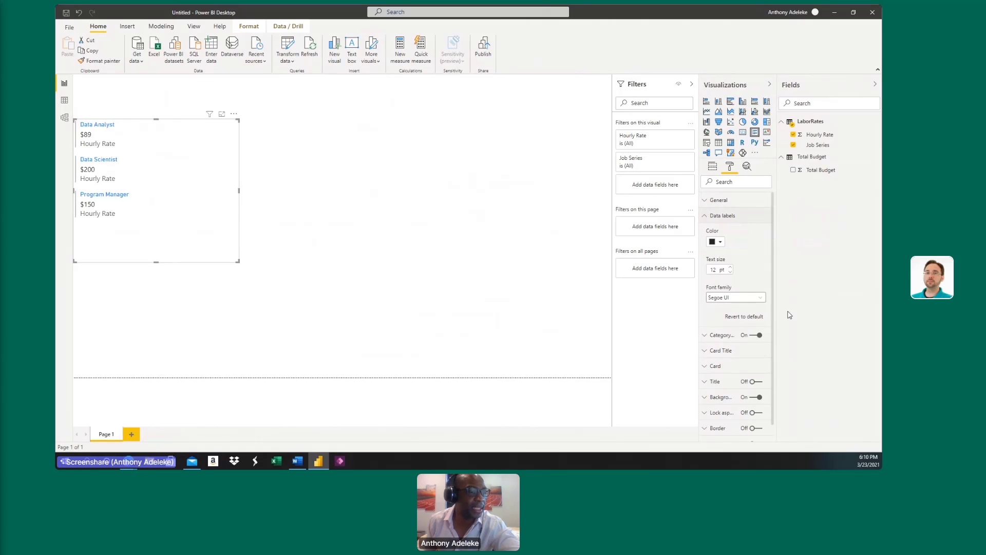
double_click(716, 270)
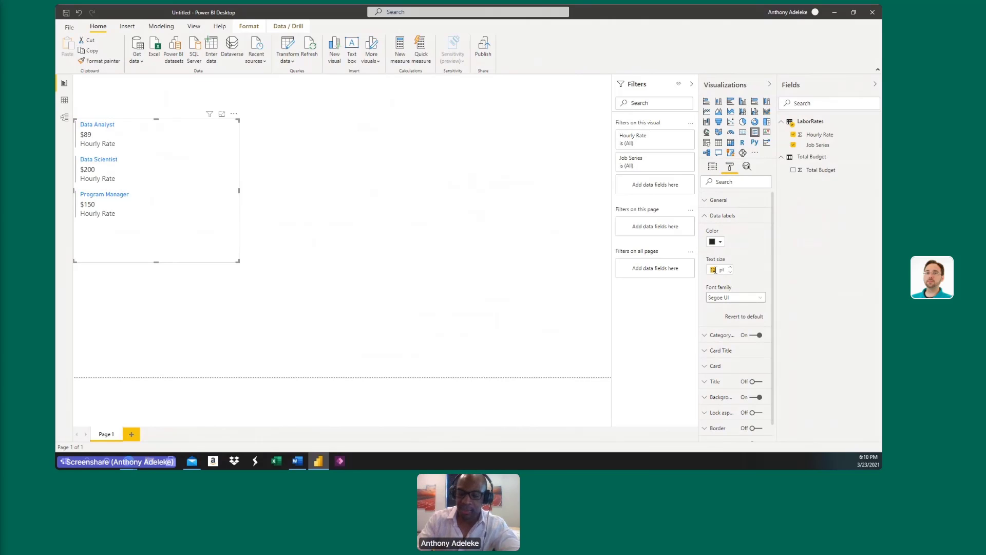
text(20)
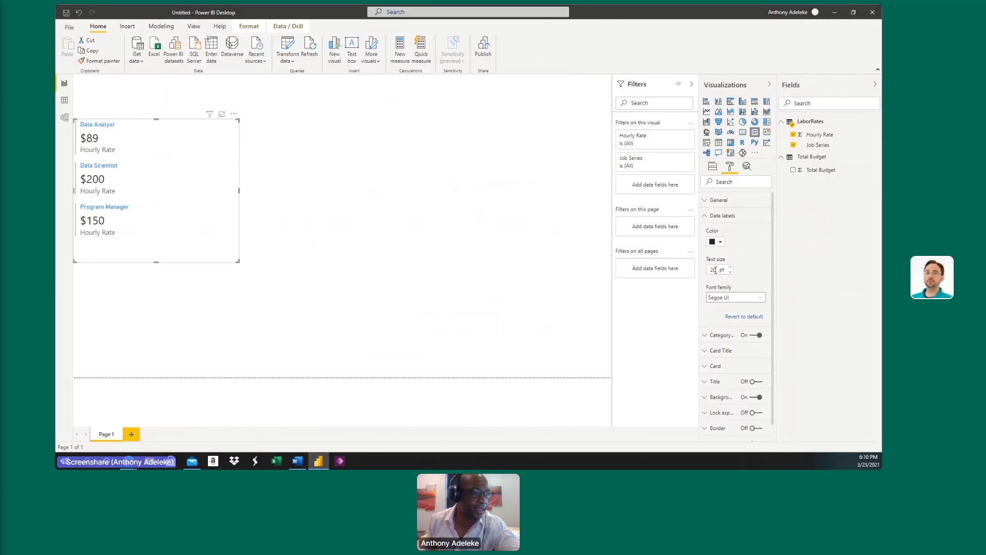
click(727, 217)
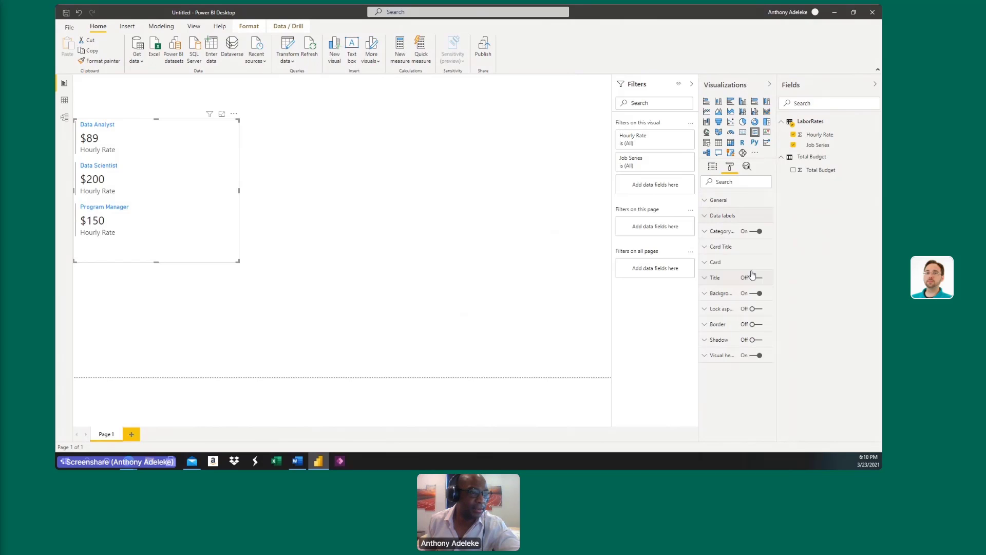
Set the text size of the card titles and of the category labels to 20 pt each.
click(733, 247)
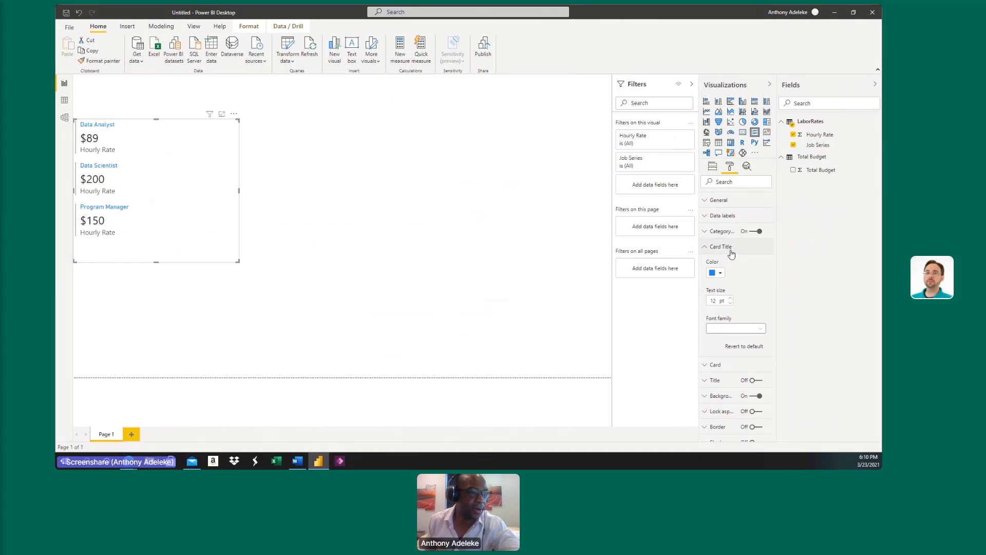
double_click(714, 302)
text(20)
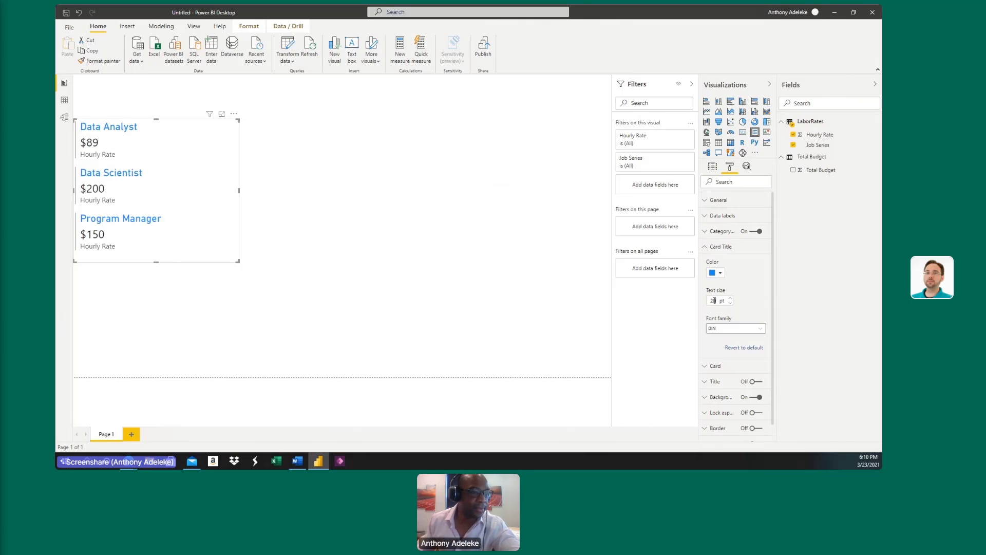
click(730, 247)
click(721, 231)
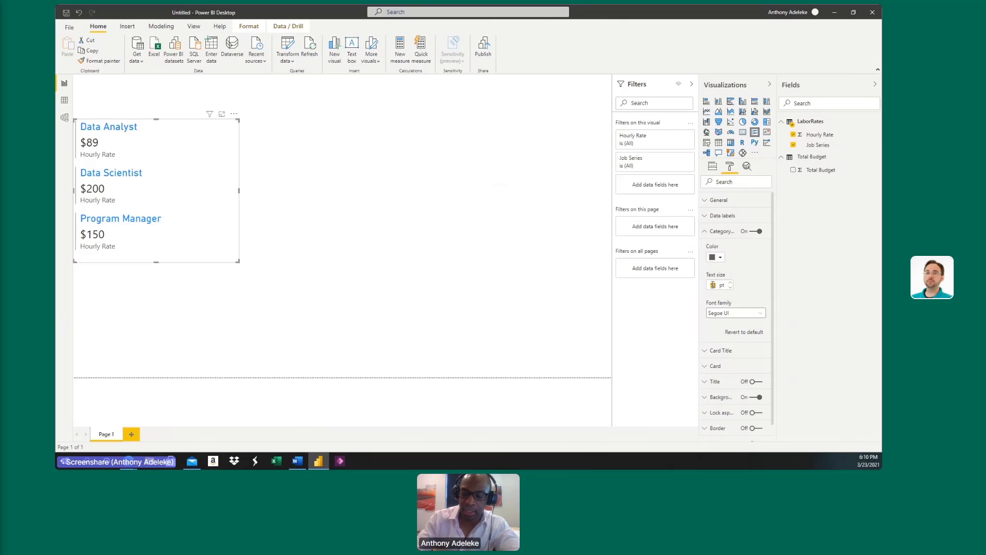
text(20)
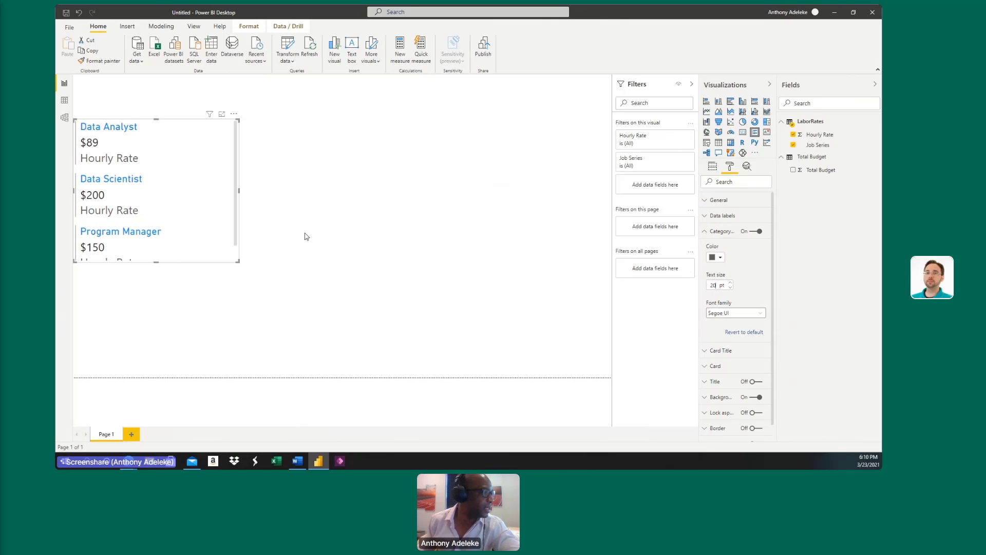
Resize the multi-row card so it is tall enough for all three job series and only as wide as its text.
drag(156, 263, 154, 284)
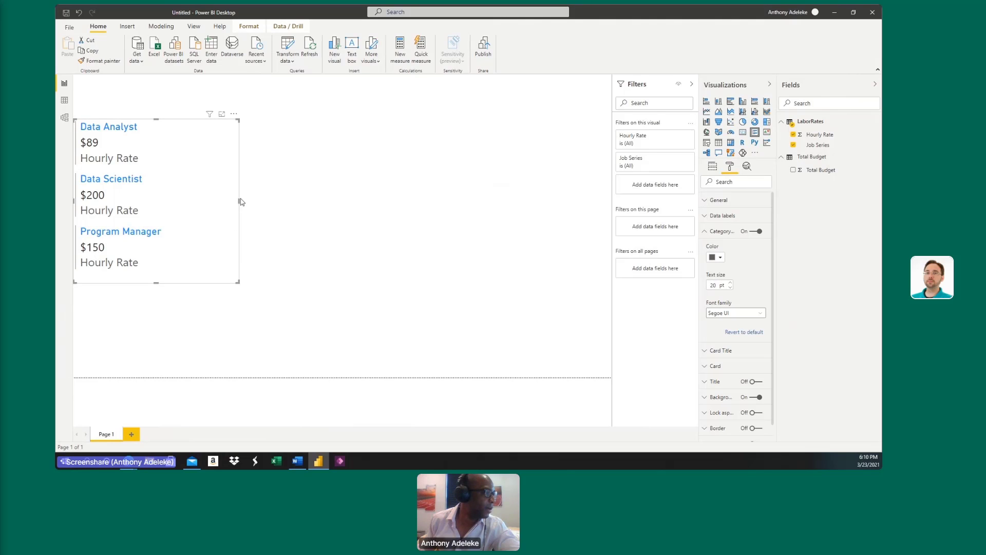
drag(238, 201, 163, 209)
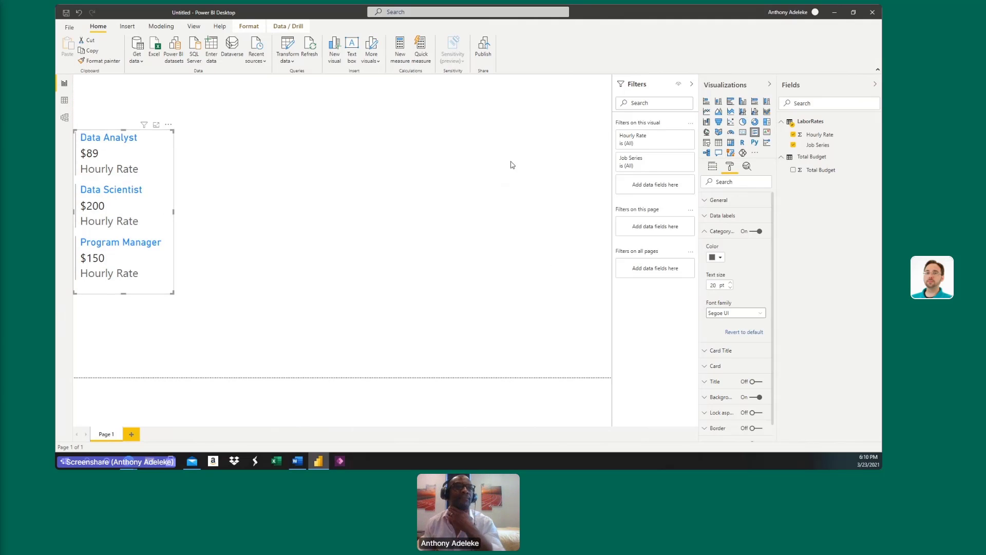
click(515, 164)
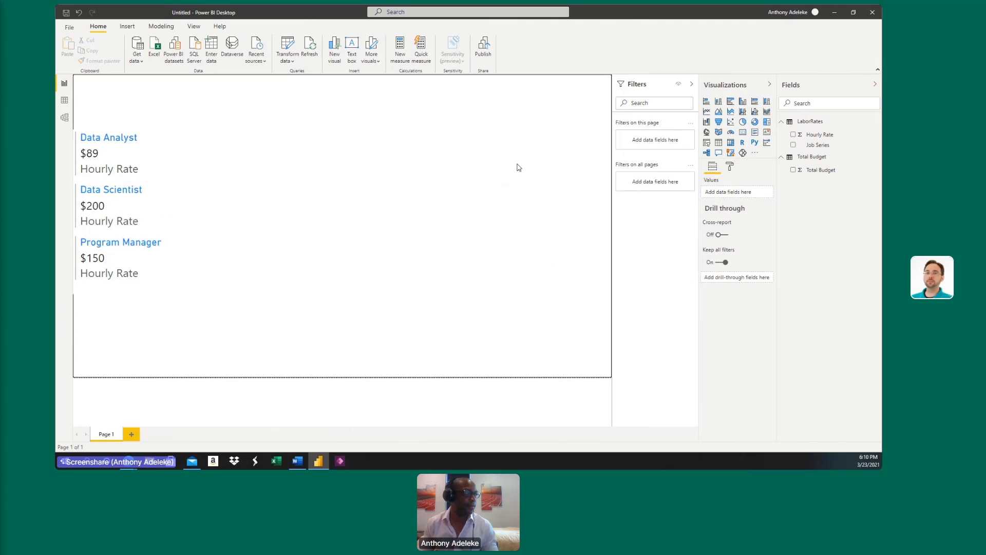
Turn on the border for the multi-row card.
click(82, 143)
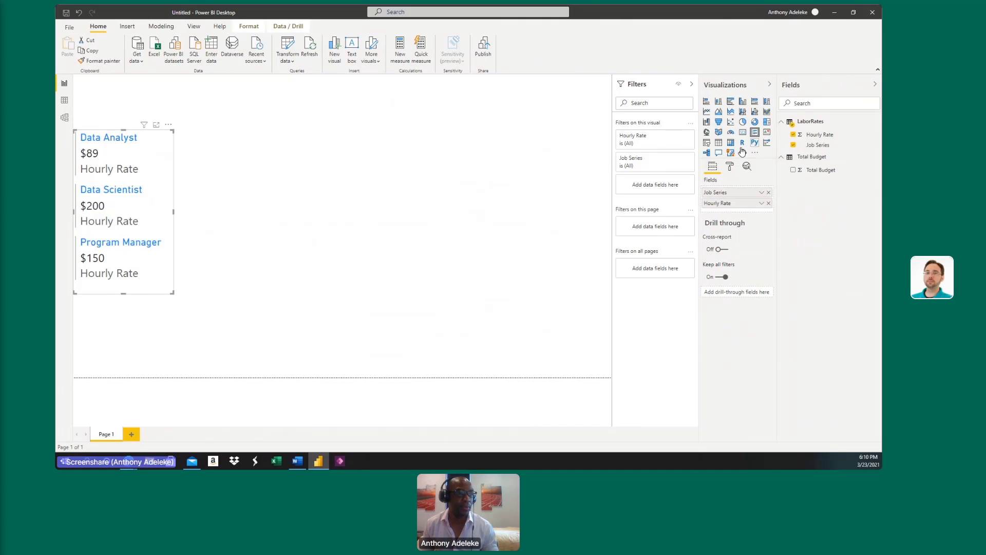
click(730, 167)
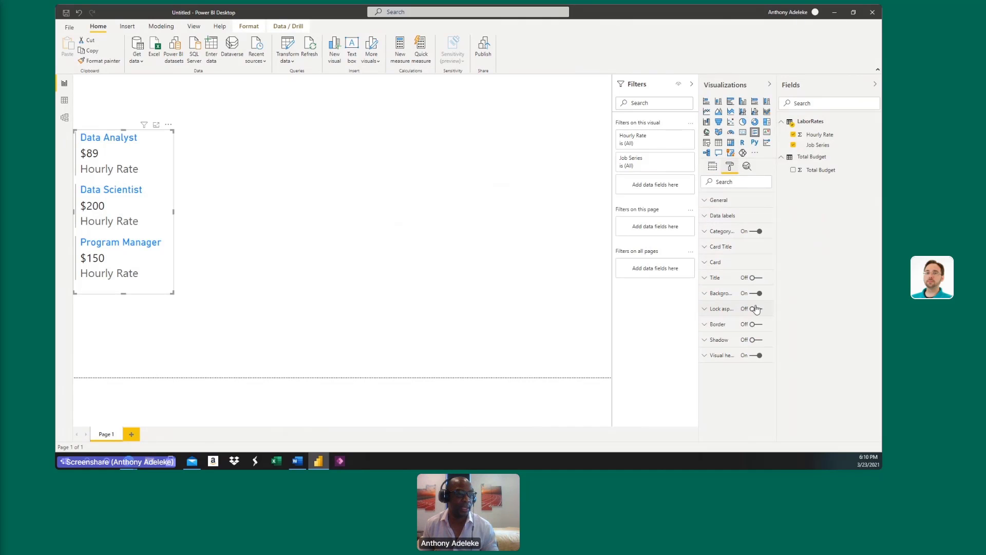
click(753, 327)
click(355, 226)
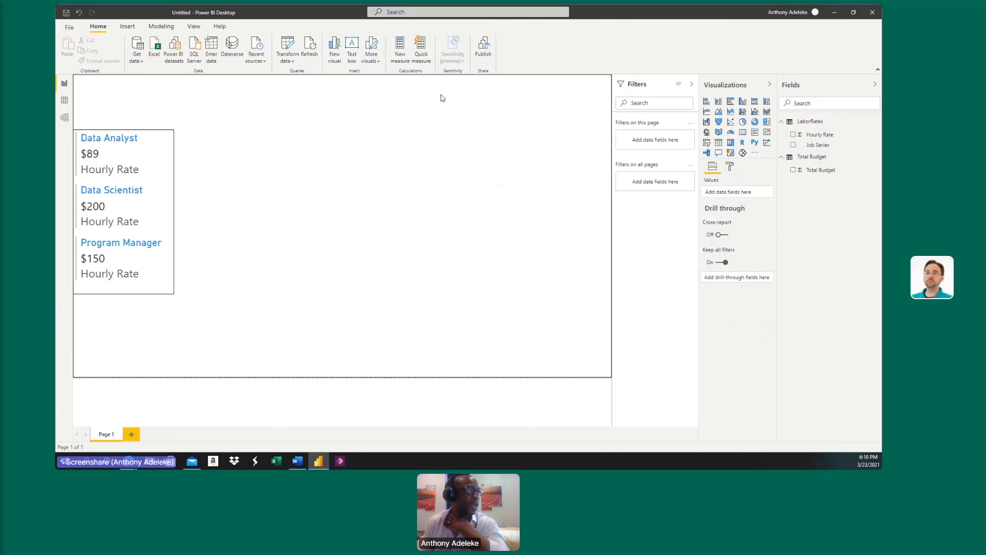
Start a new what-if parameter named Data Analyst Cost, keeping the Whole number data type.
click(160, 28)
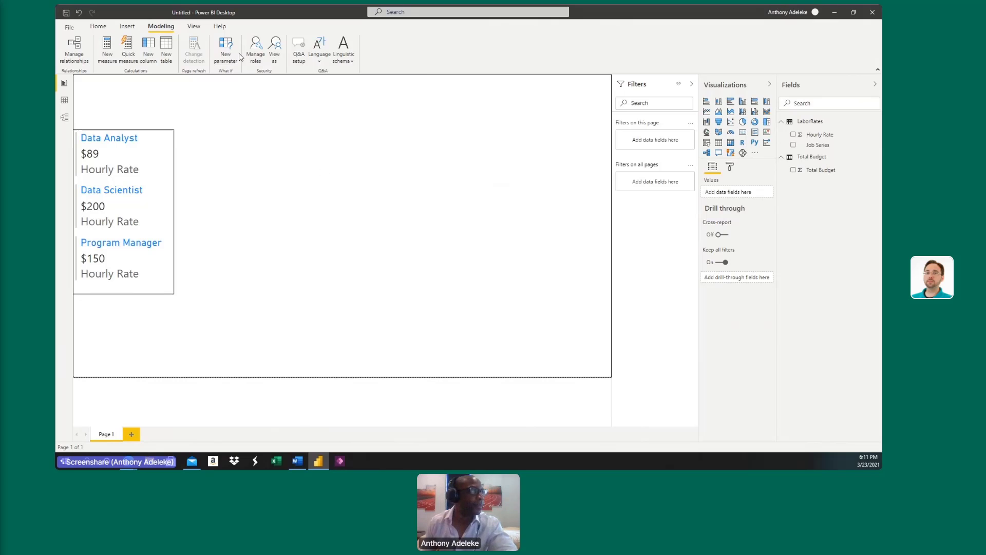
click(232, 57)
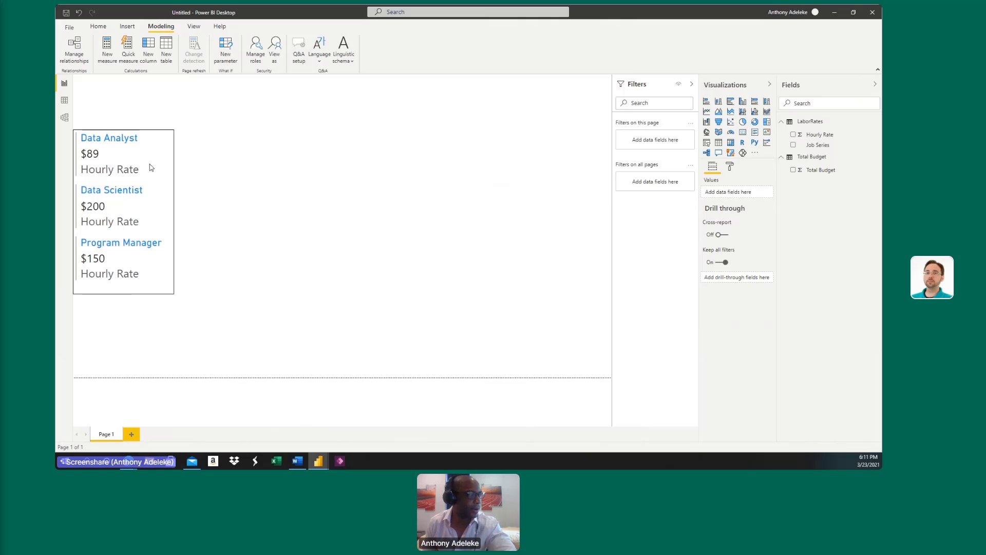
click(225, 57)
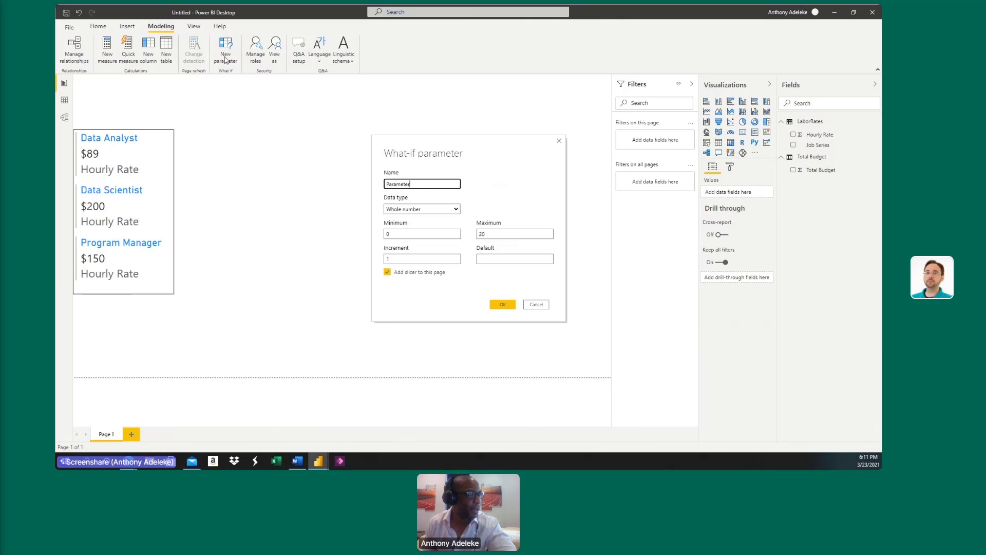
double_click(439, 186)
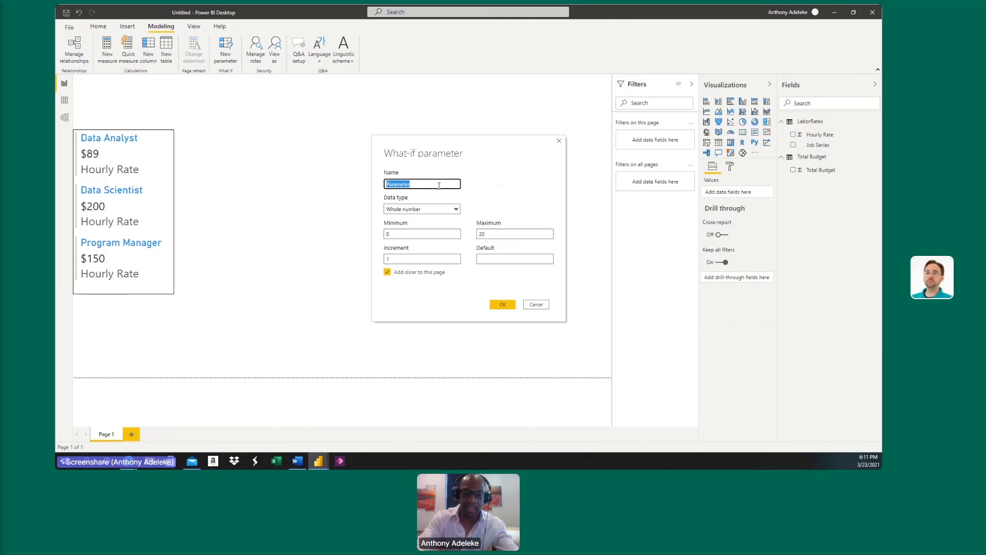
text(Data A)
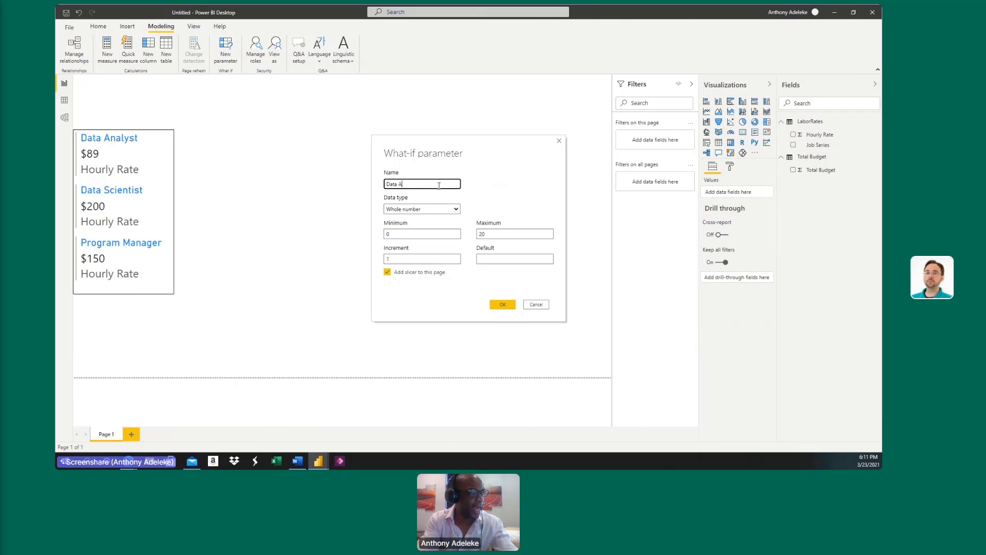
text(nalyst Cost)
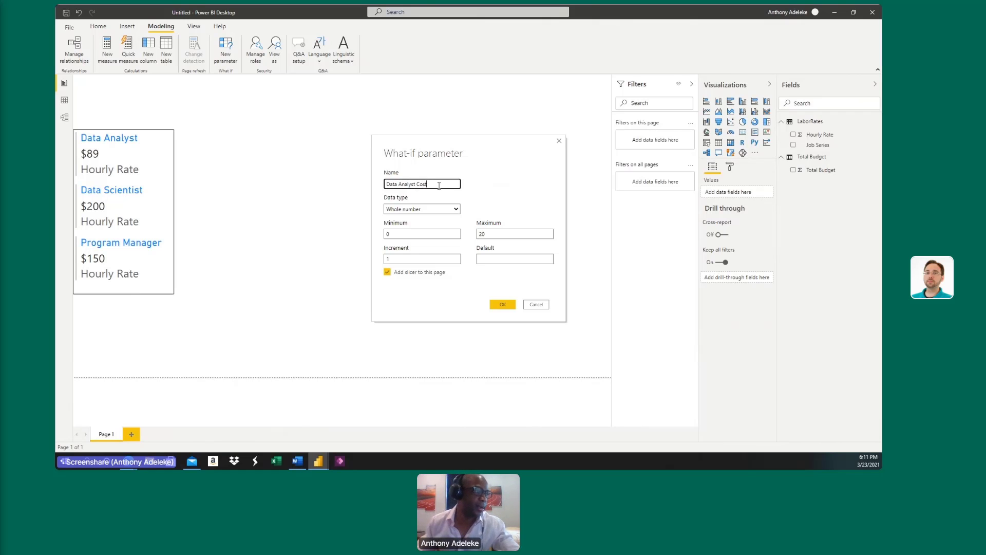
click(457, 210)
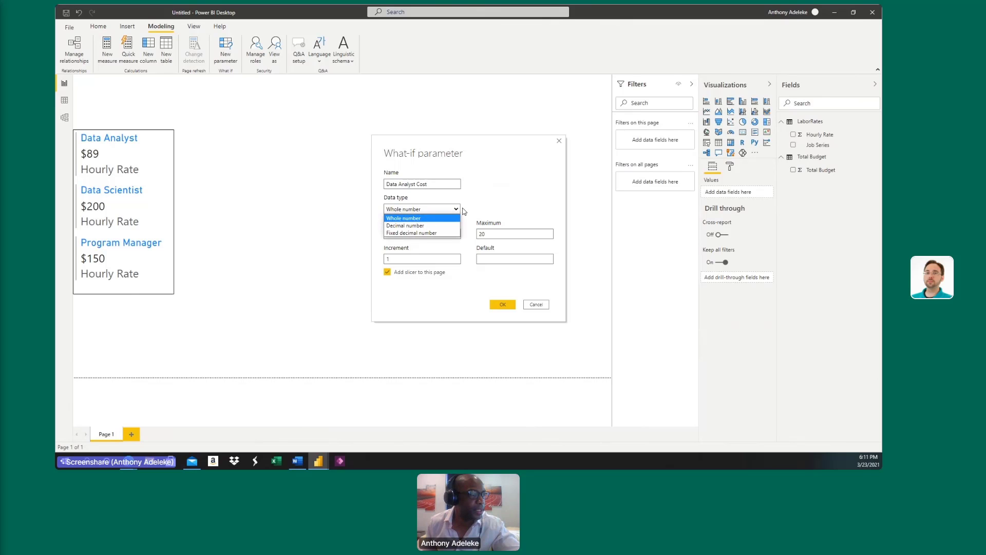
click(496, 210)
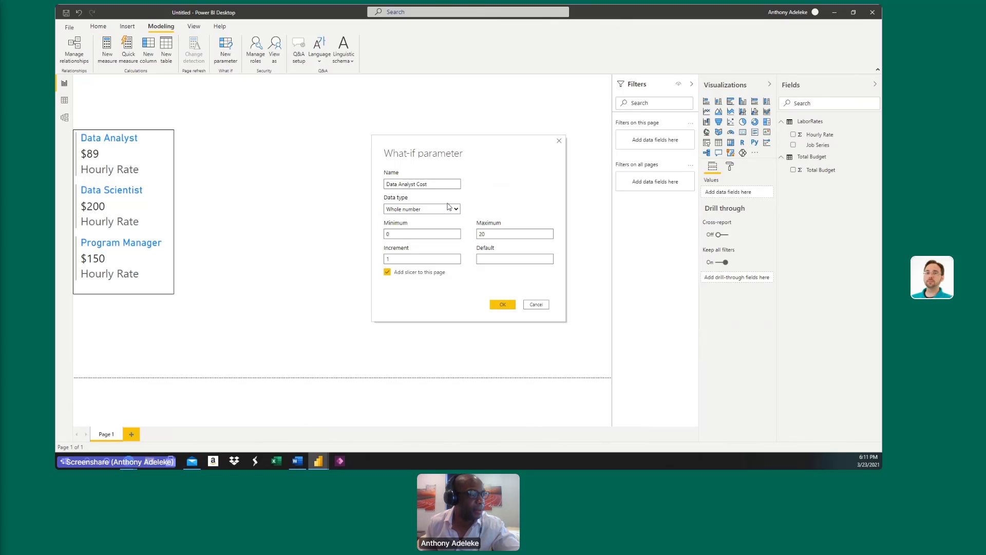
Set the parameter's minimum to 160 and its maximum to 2080.
double_click(417, 235)
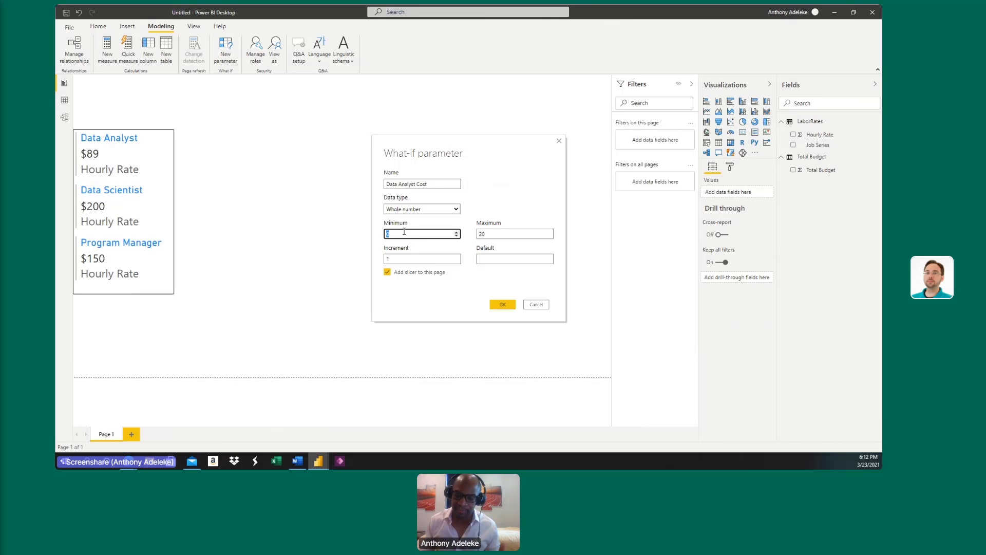
text(80)
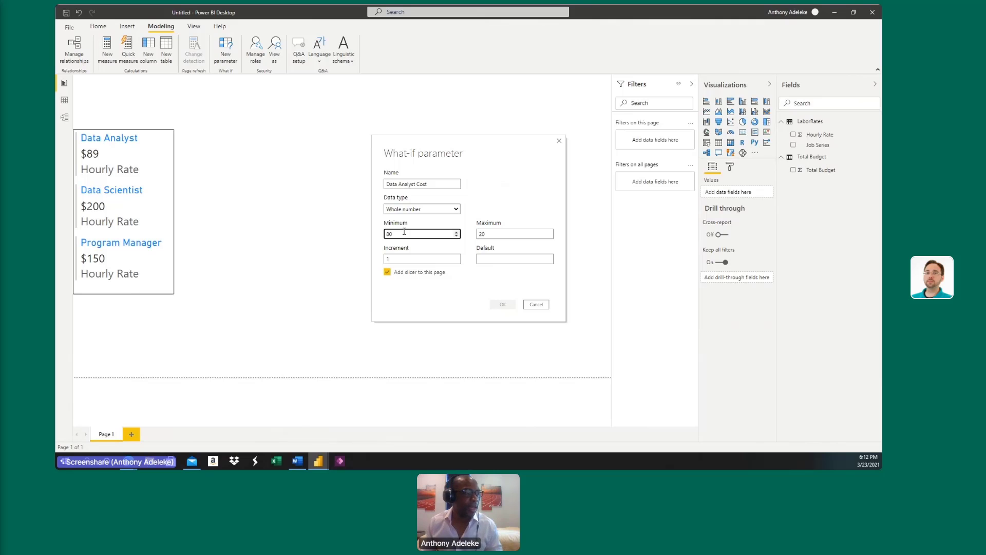
double_click(413, 233)
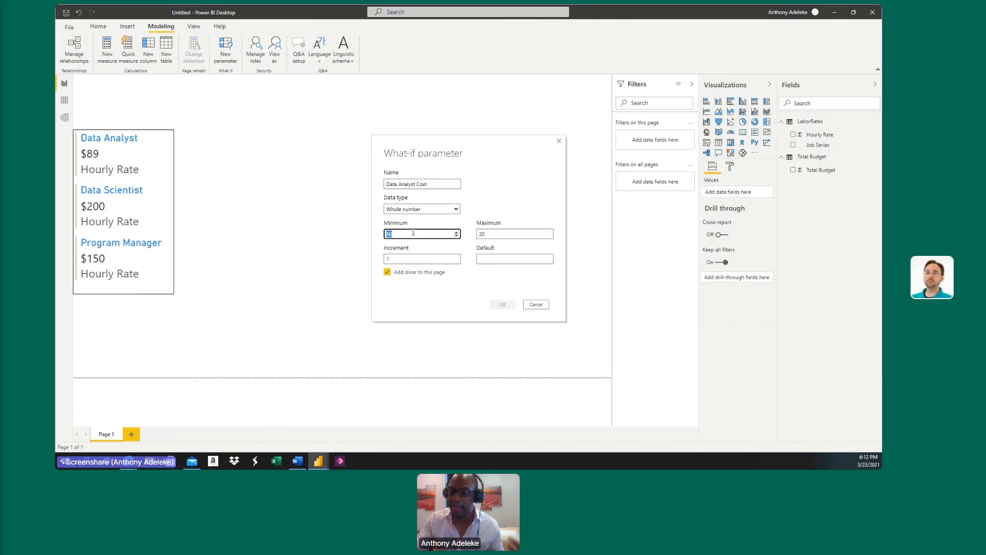
text(160)
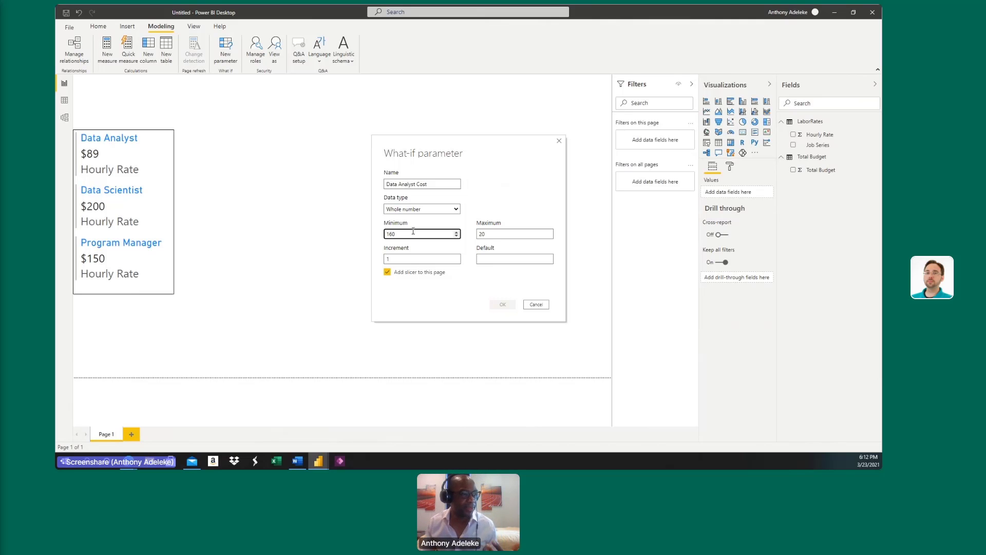
double_click(495, 235)
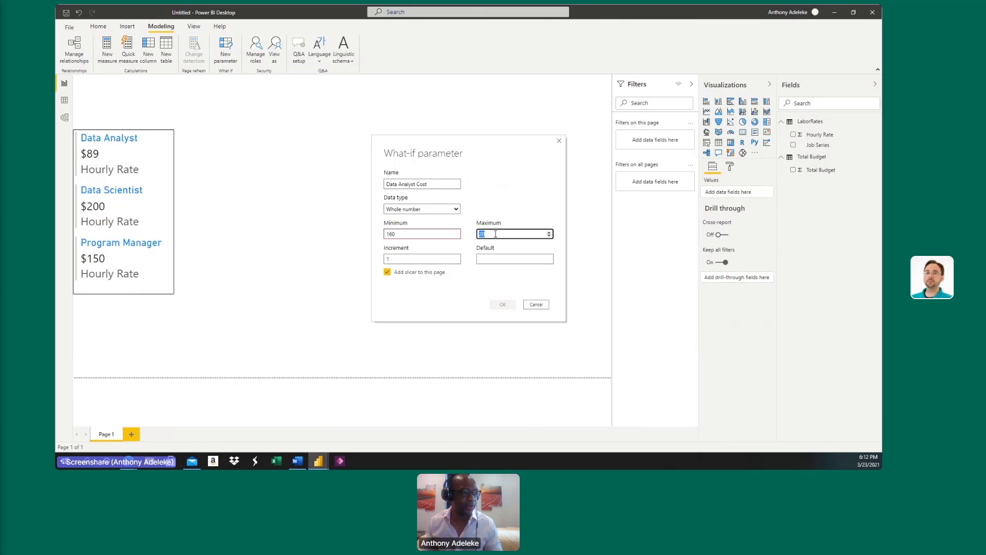
key(BackSpace)
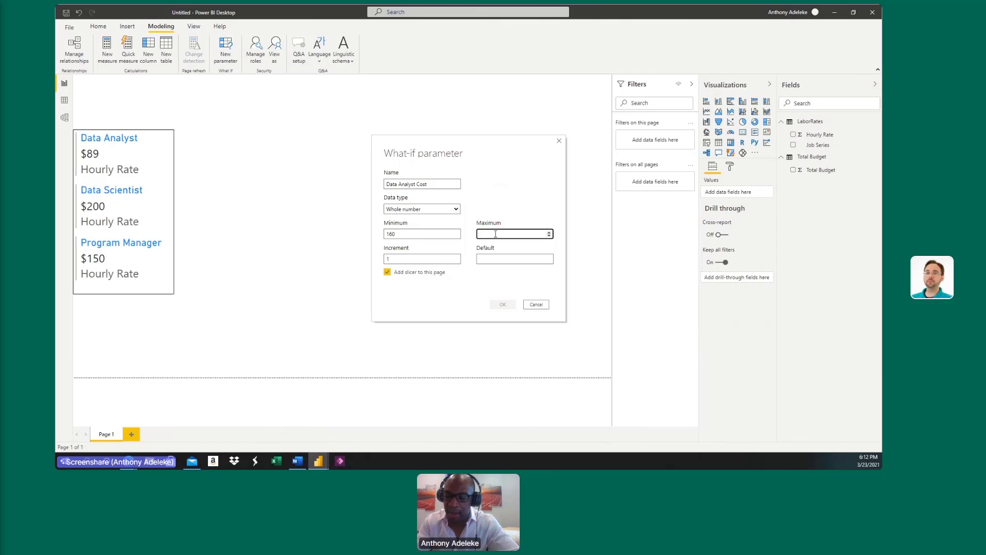
text(2080)
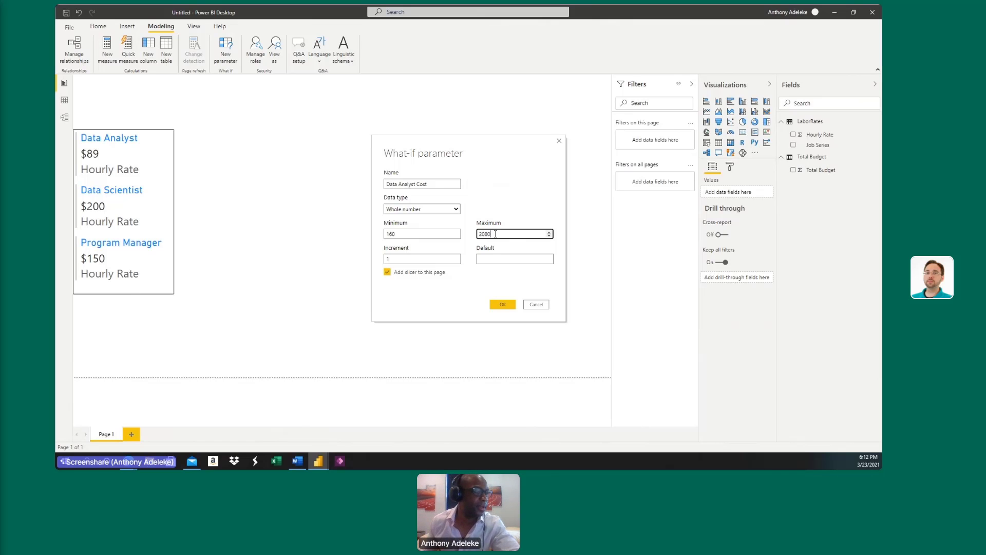
Set the parameter's increment and default to 40 each and create it with a slicer on the page.
click(431, 259)
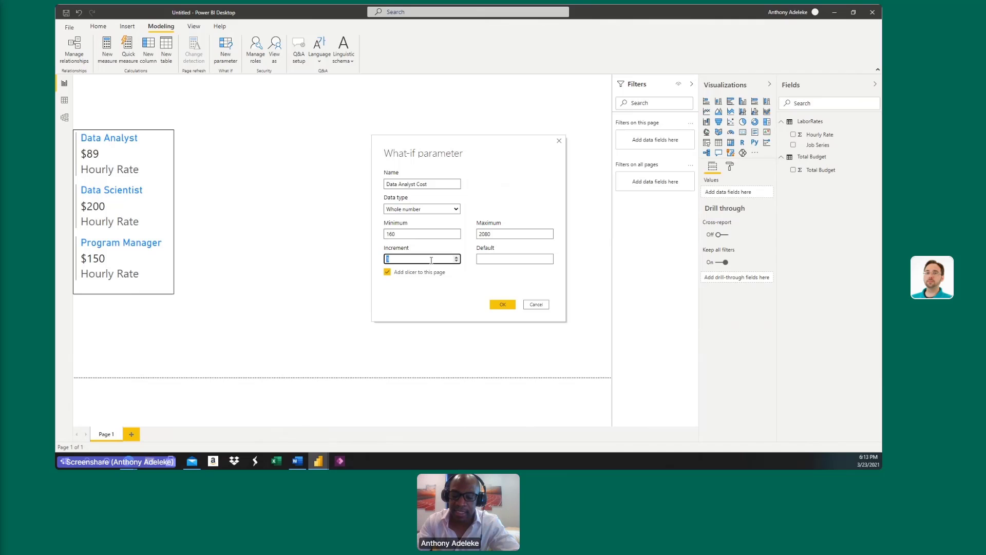
text(40)
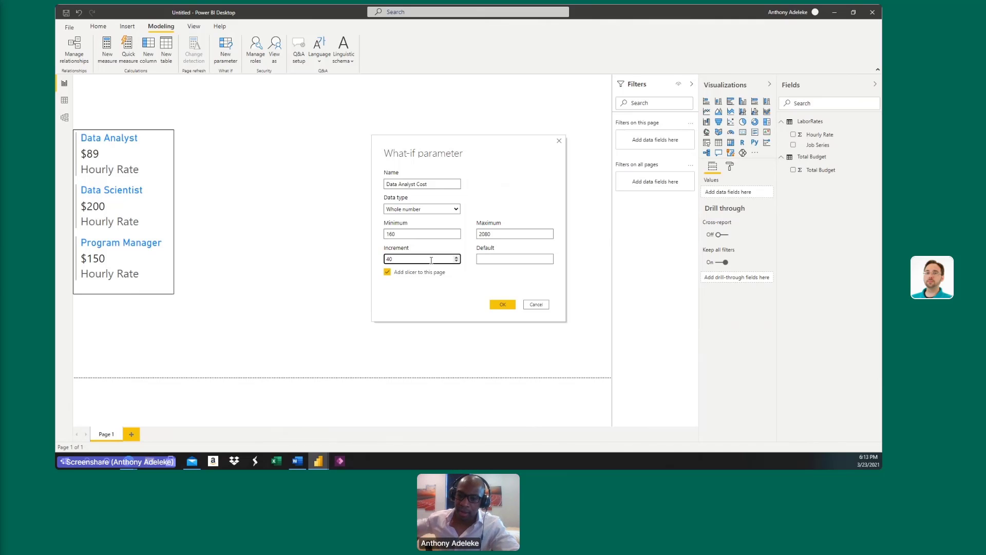
click(513, 262)
text(40)
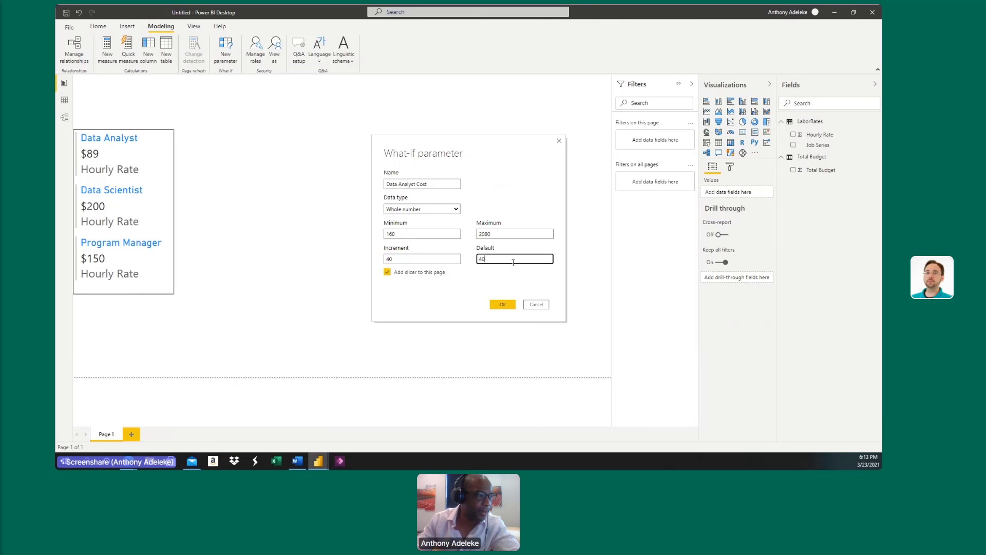
click(505, 306)
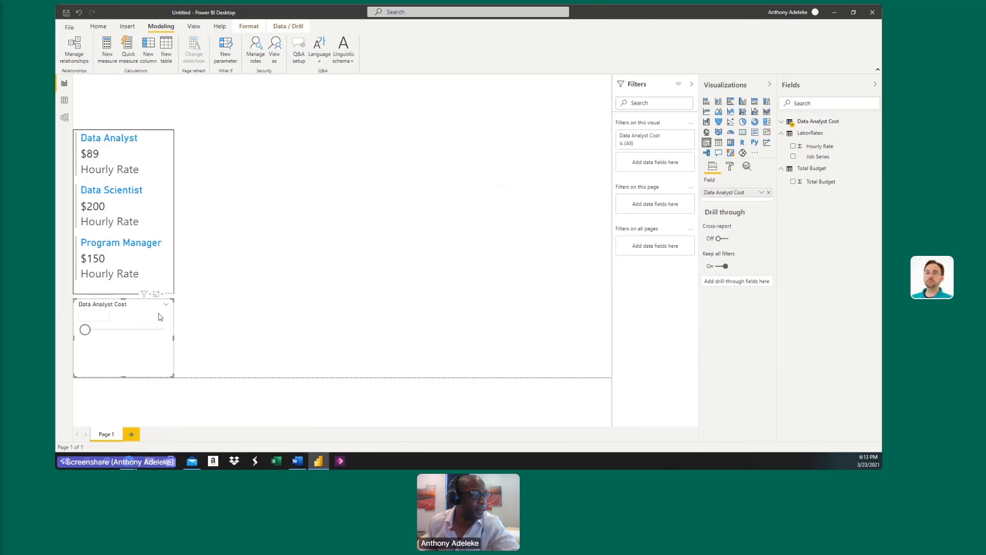
Move the Data Analyst Cost slicer to the upper-right area of the report page and widen it.
drag(158, 314, 596, 133)
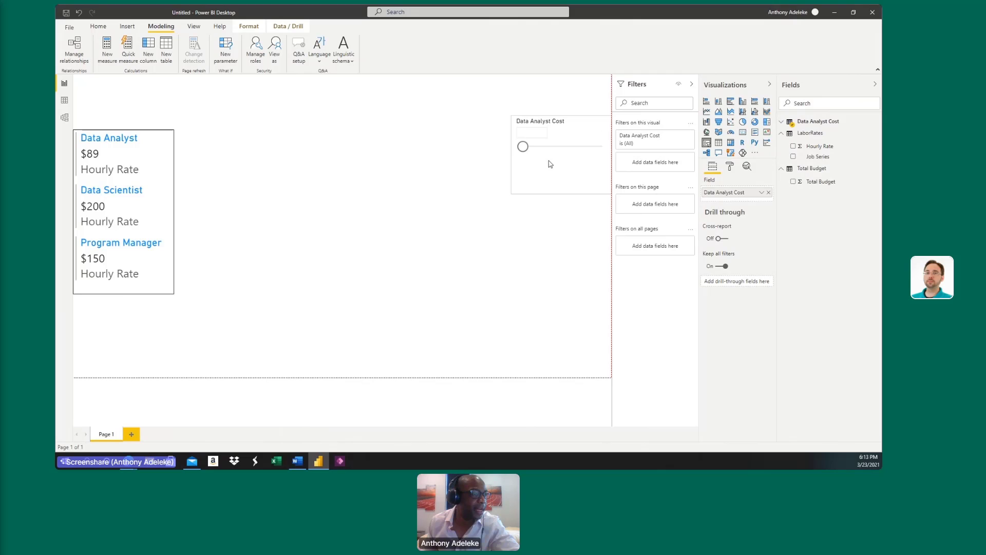
drag(510, 154, 473, 144)
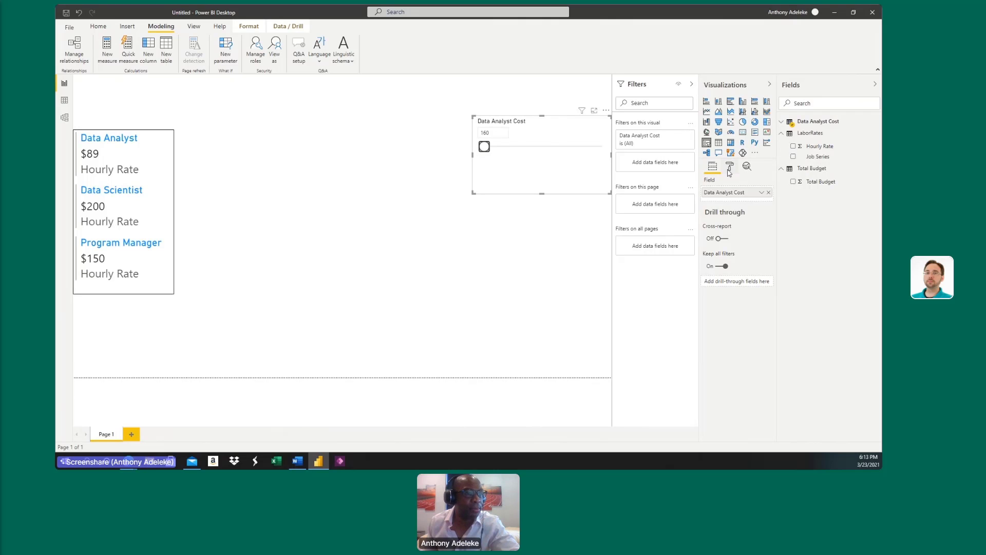
Set the text size of the slicer's numeric inputs and of its slicer header to 20 pt each.
click(730, 167)
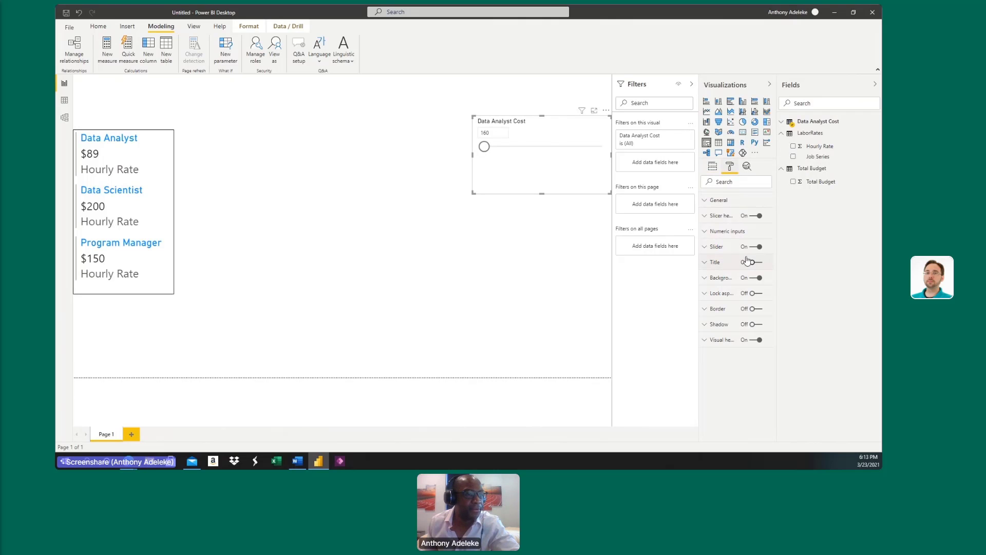
click(730, 233)
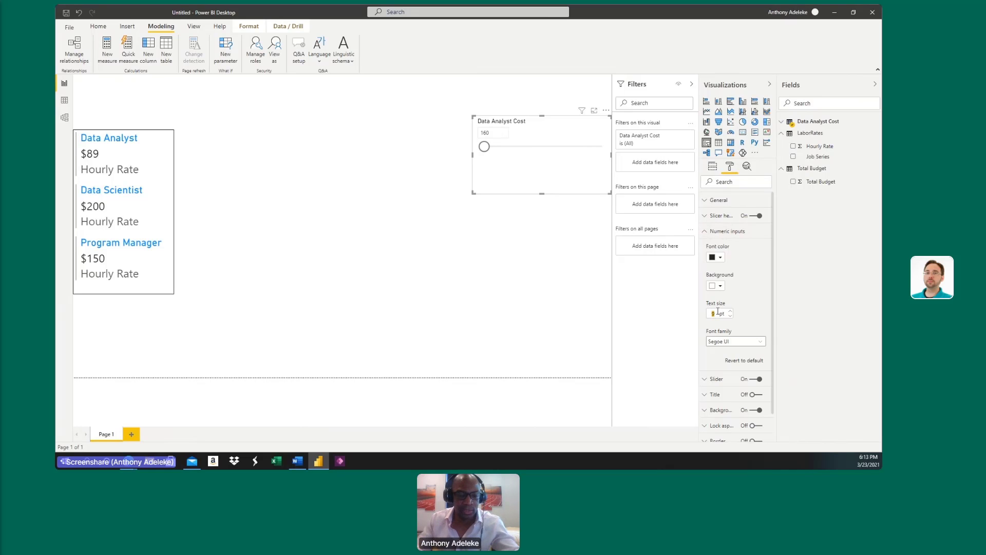
text(20)
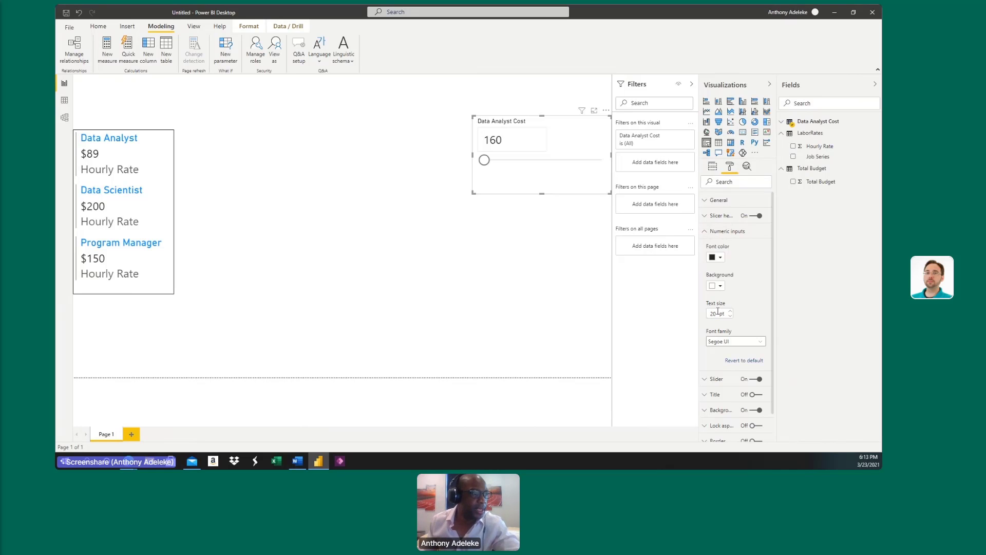
click(740, 233)
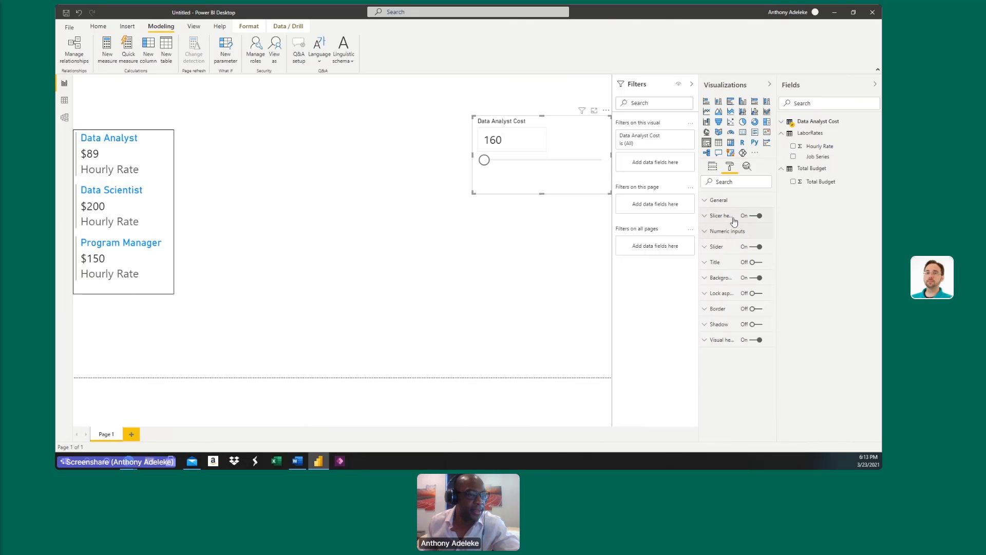
click(731, 216)
text(20)
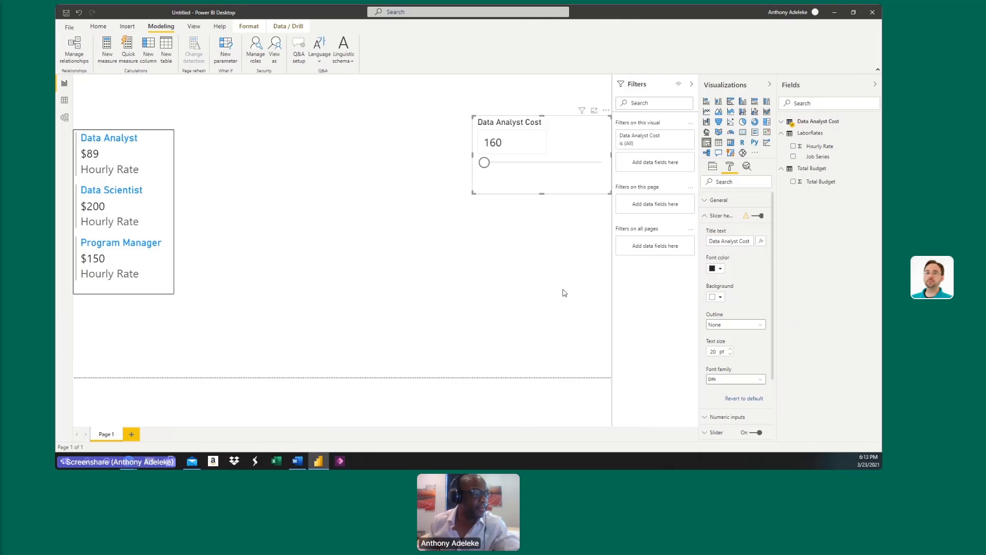
click(722, 216)
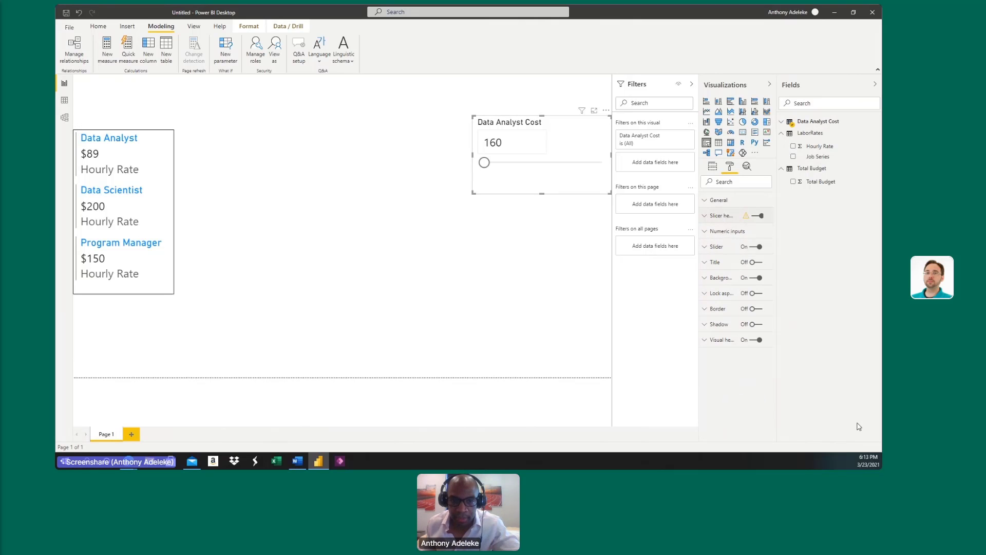
Set the Data Analyst Cost slicer's background to the light red theme color shade.
click(724, 279)
click(720, 306)
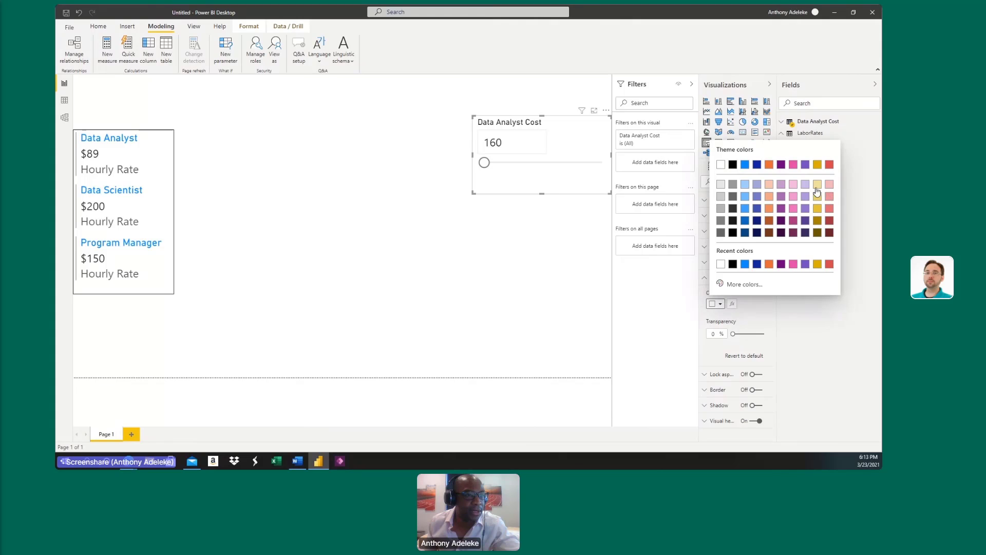
click(830, 210)
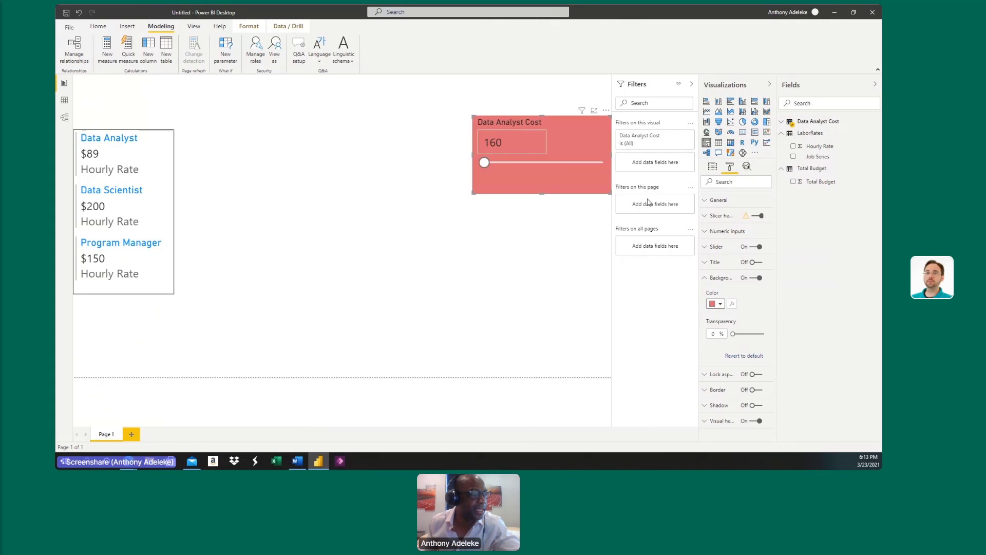
Move the Data Analyst Cost slicer slightly higher on the report page.
click(546, 244)
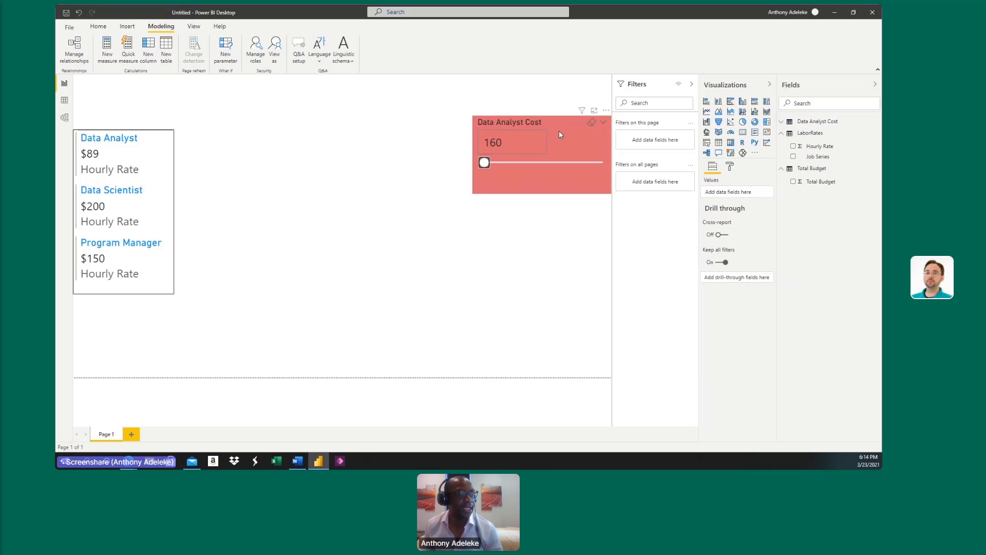
drag(588, 191, 588, 181)
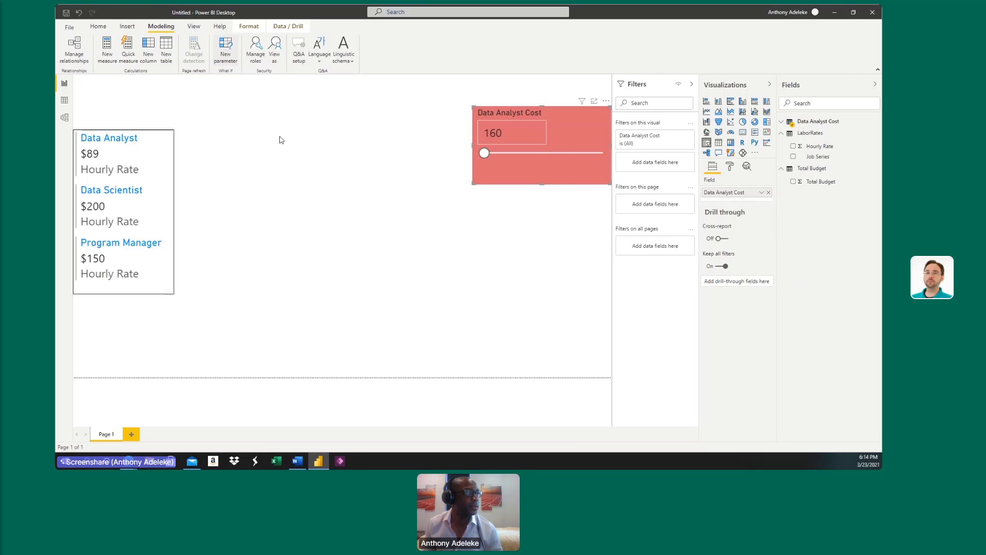
Start a new what-if parameter and name it Data Scientist Cost.
click(225, 49)
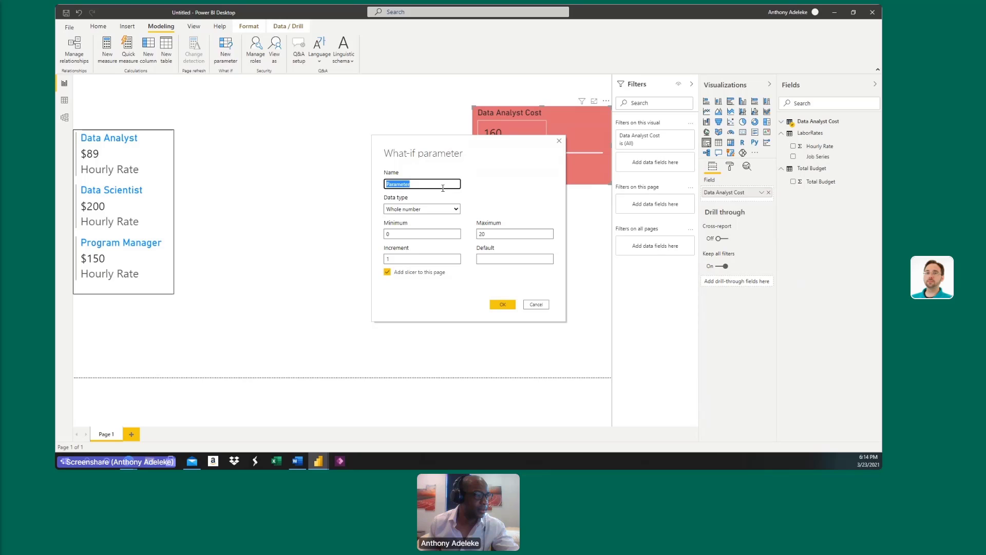
text(Data )
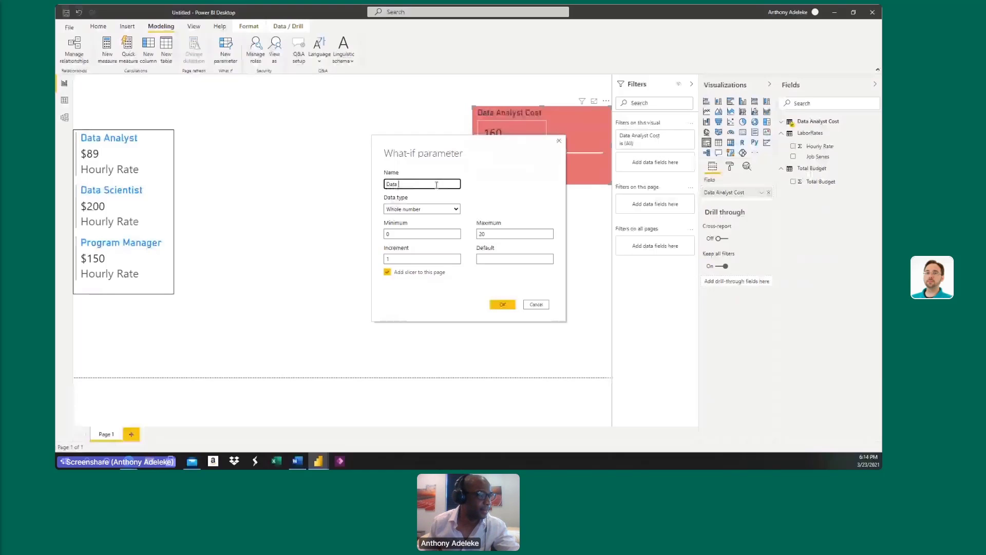
text(Scientist)
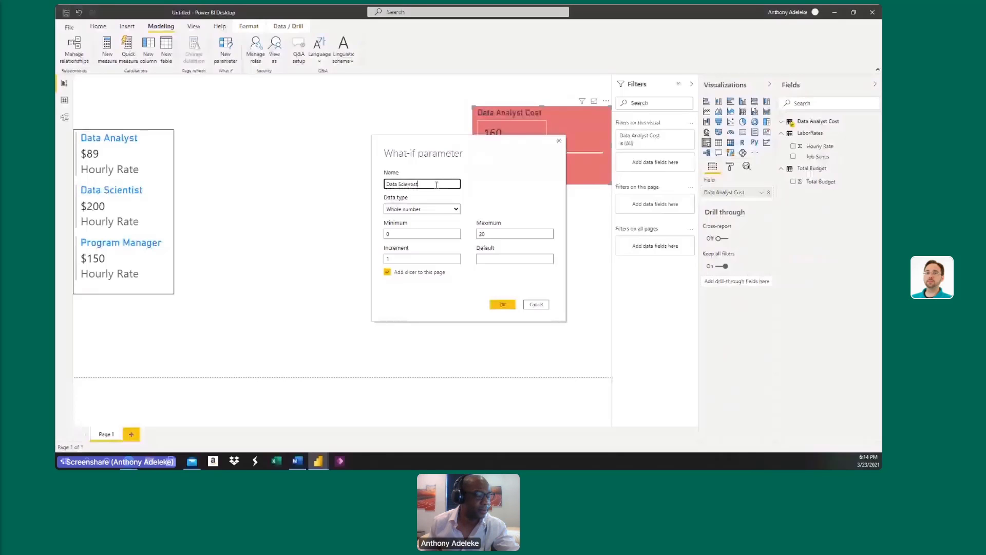
double_click(430, 183)
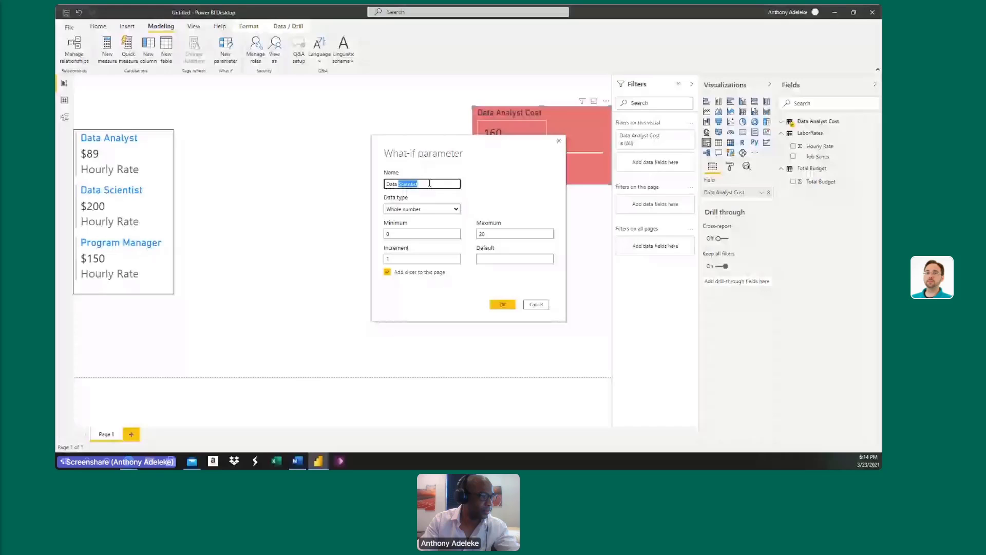
click(430, 184)
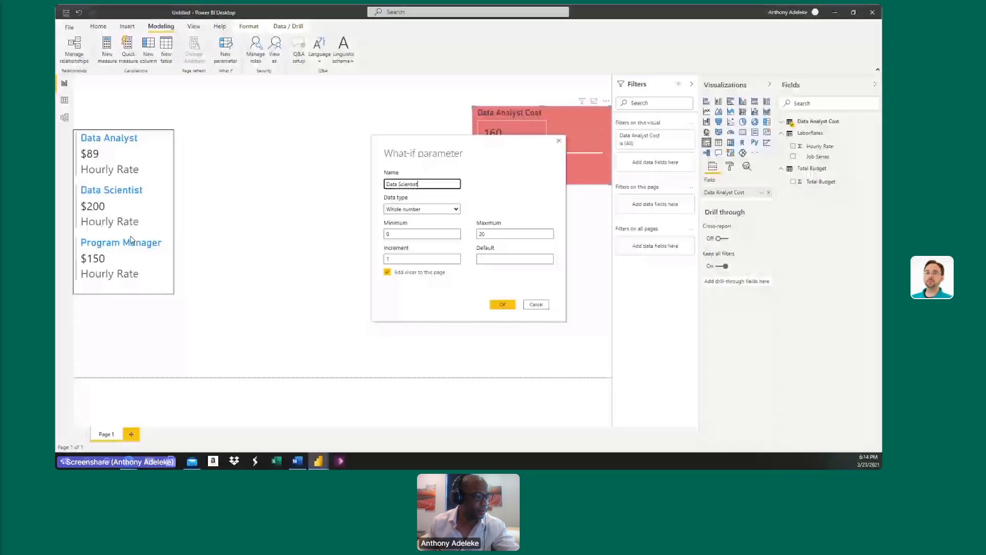
click(414, 184)
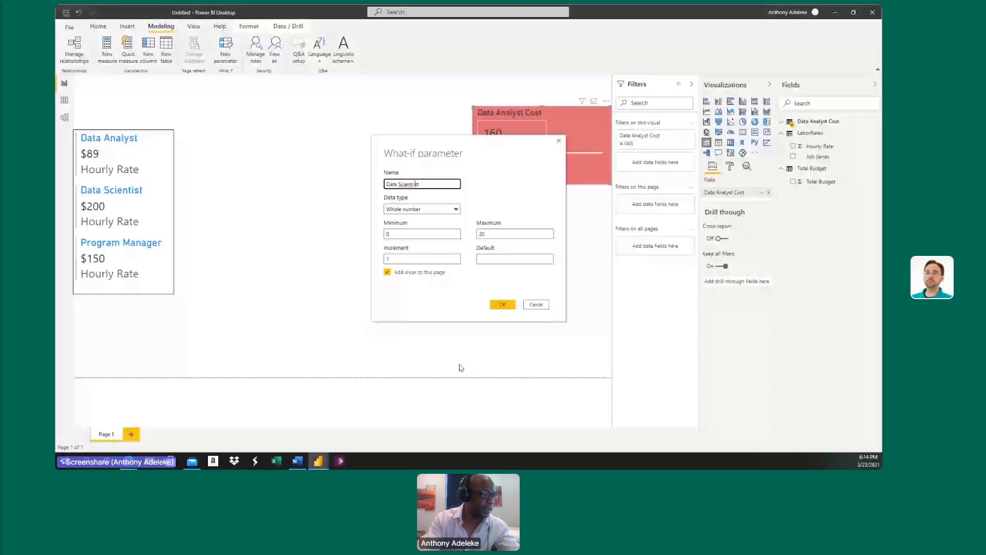
double_click(418, 184)
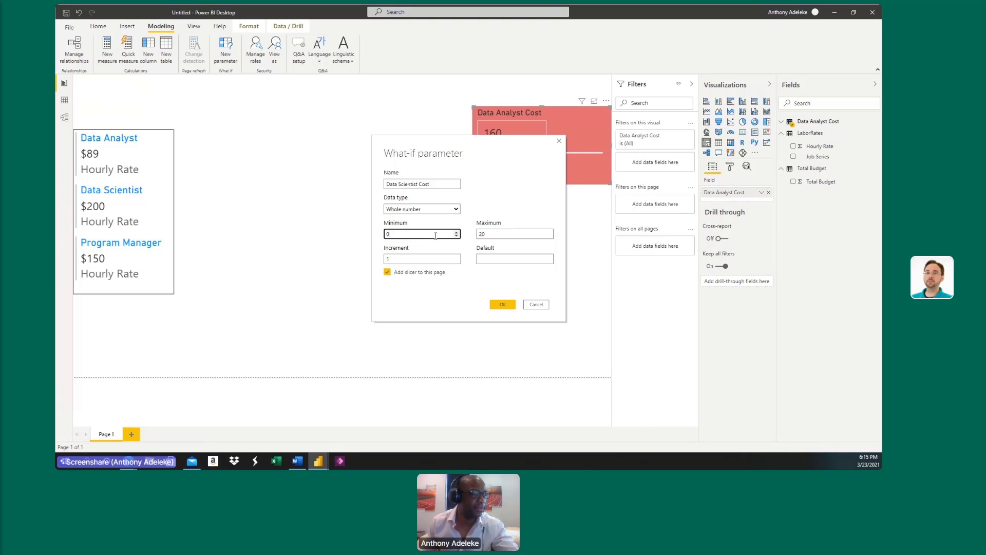
Set the Data Scientist Cost parameter's minimum to 80, maximum to 2080, and increment and default to 40 each.
text(80)
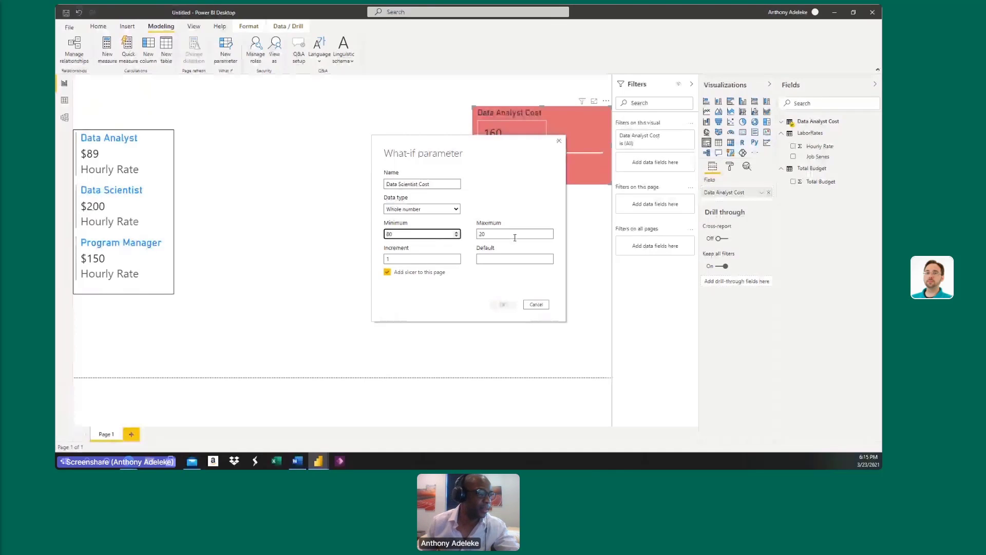
double_click(509, 232)
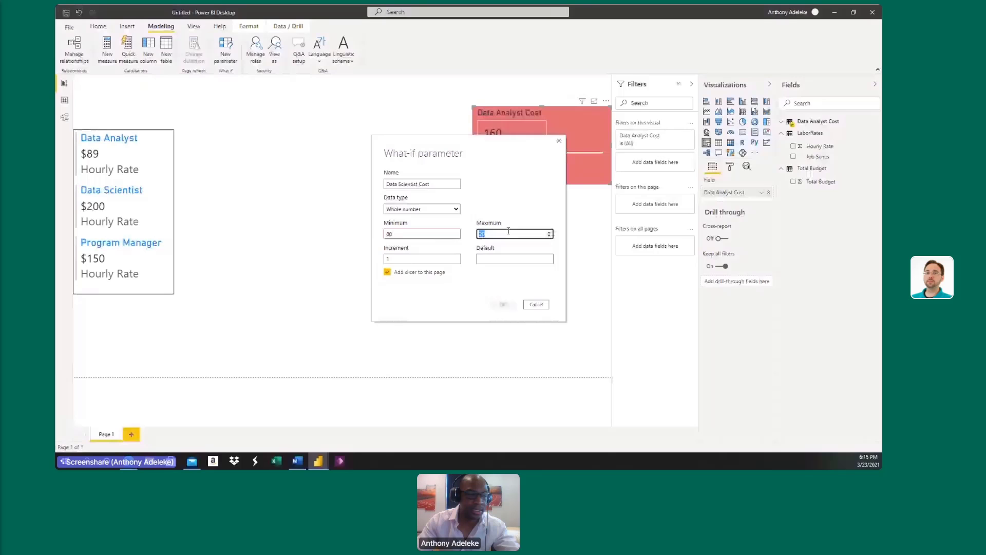
text(2080)
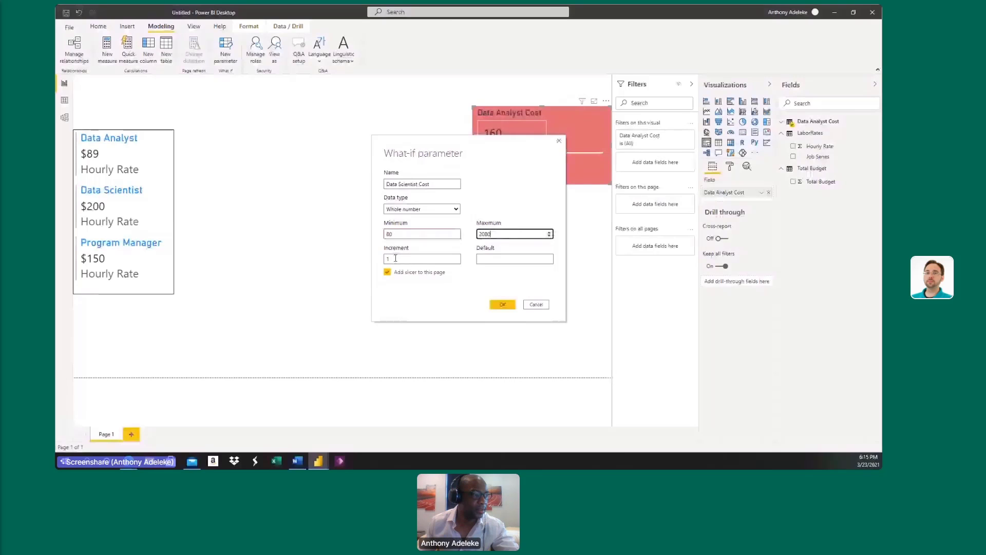
double_click(396, 258)
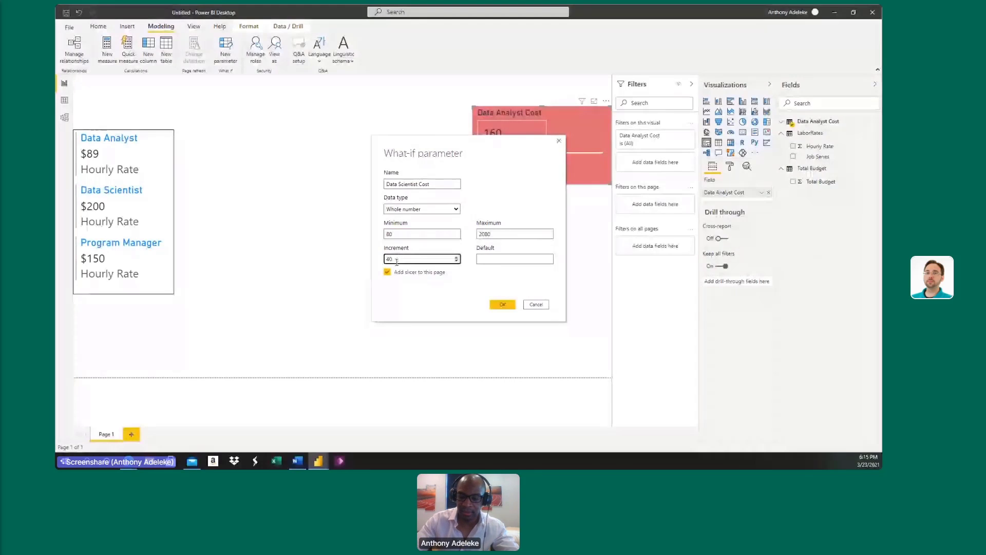
text(40)
key(Tab)
text(40)
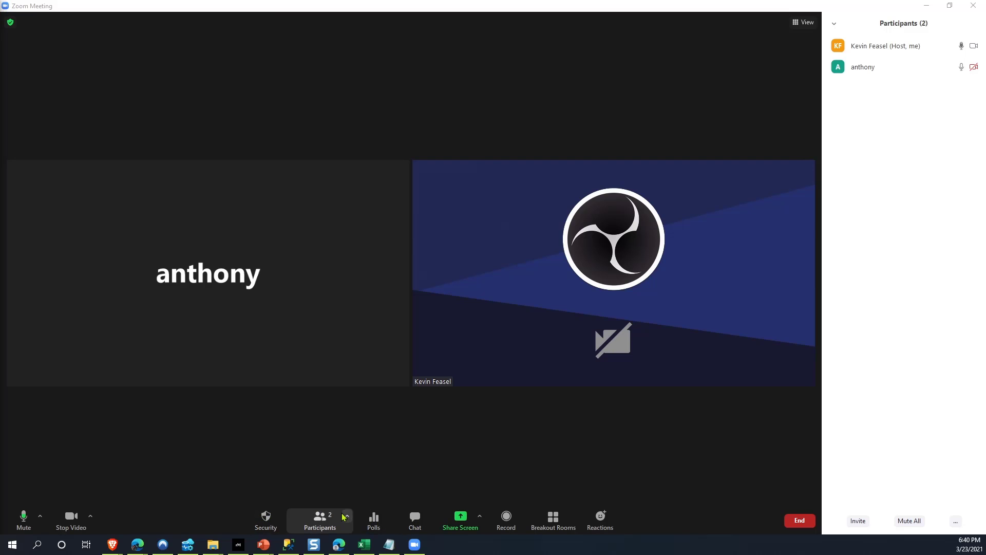
In the Zoom meeting, hide the participants list and make the other participant a co-host.
click(319, 520)
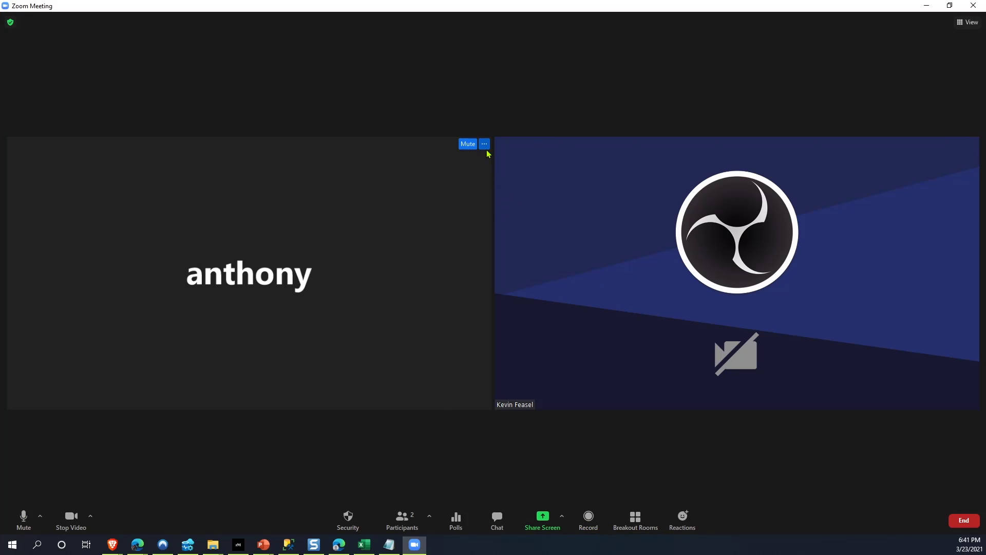
click(484, 146)
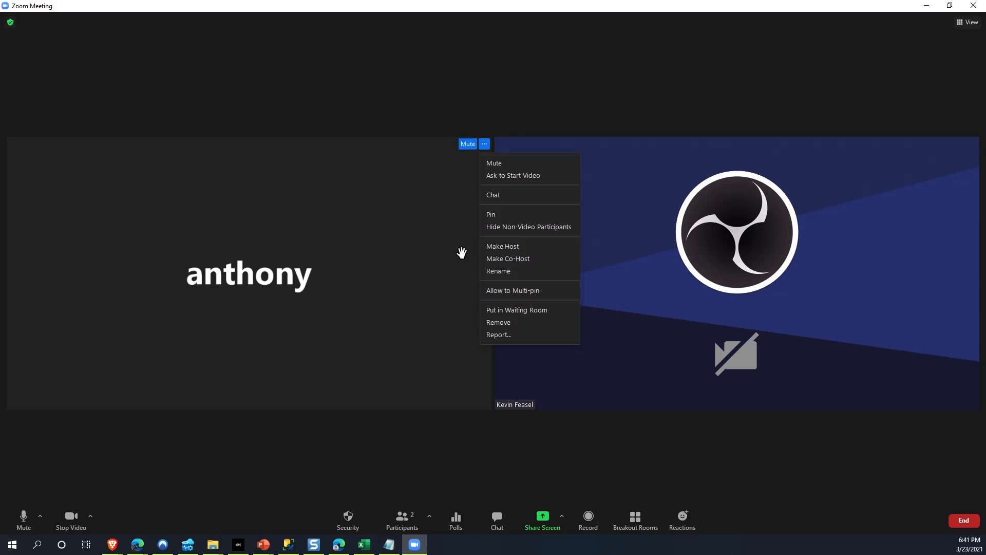
click(503, 262)
click(520, 299)
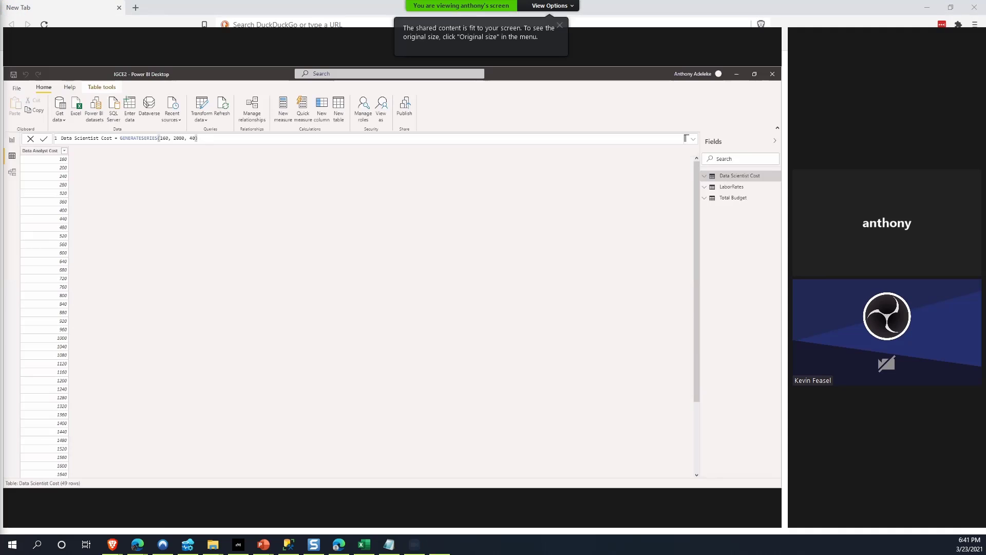
Examine the Data Scientist Cost table's fields and its GENERATESERIES formula in Power BI Desktop, enlarging the shared screen.
click(10, 141)
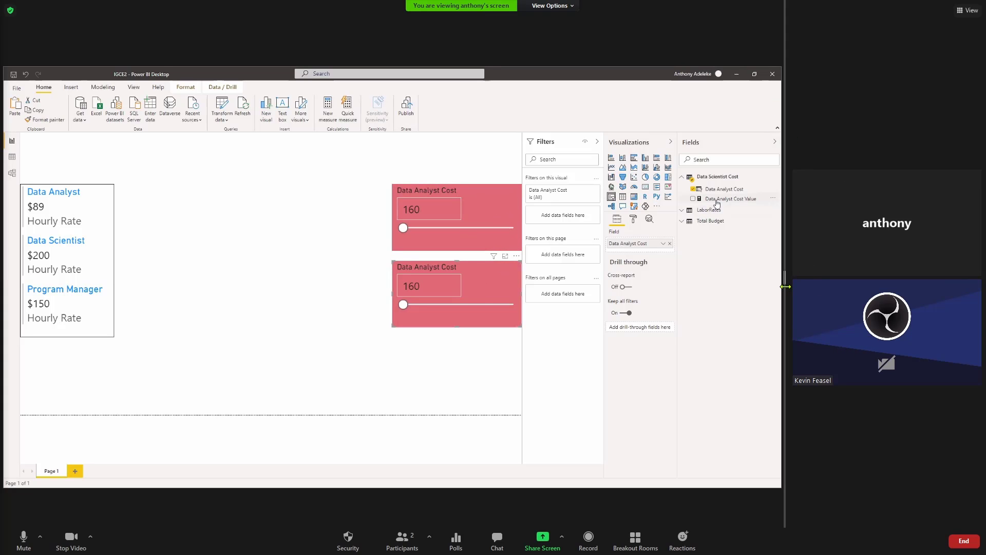
drag(785, 287, 896, 284)
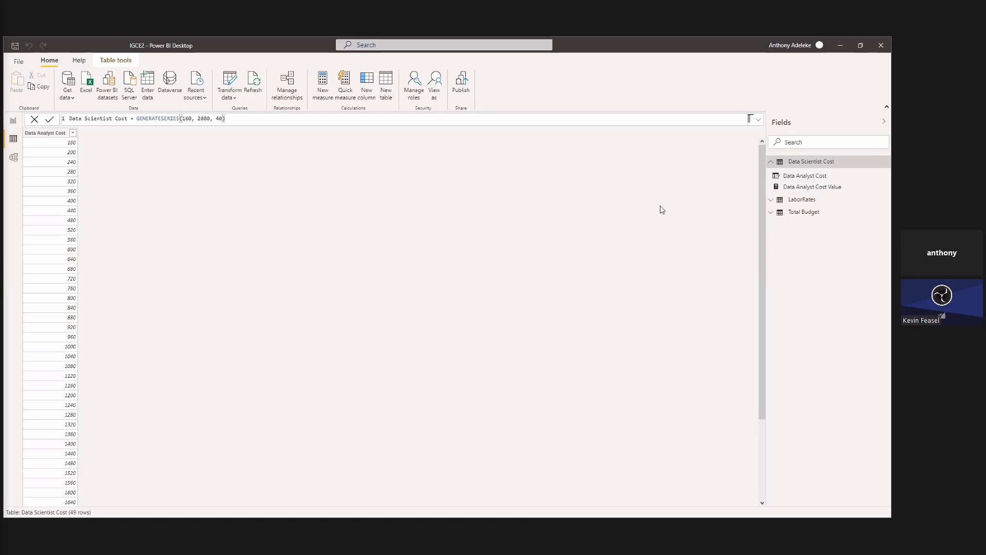
click(809, 178)
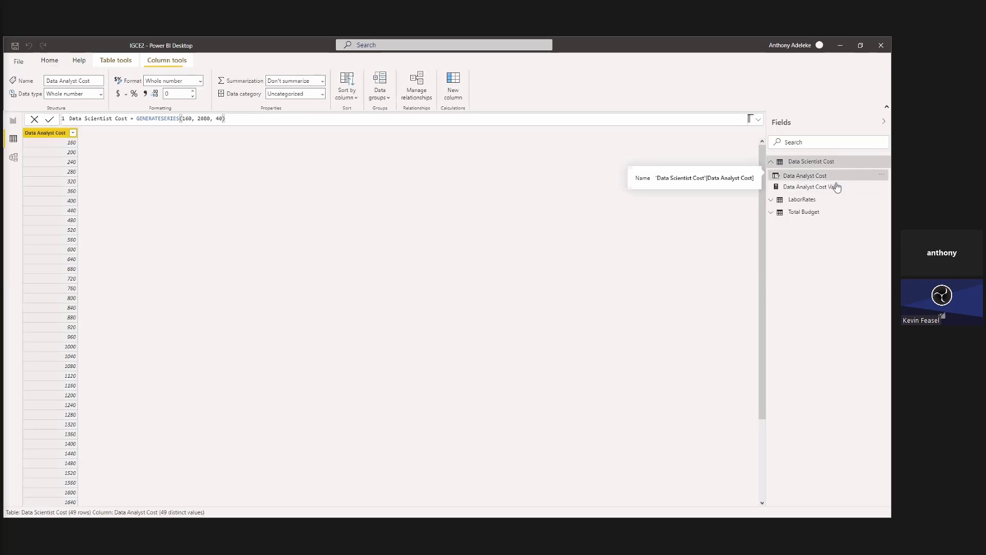
click(830, 162)
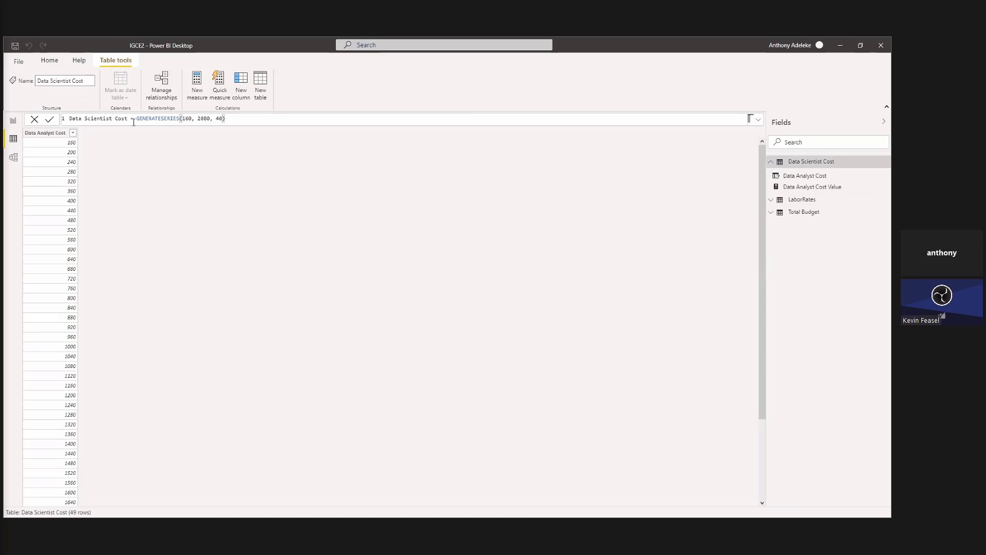
click(95, 118)
Return to the report page and delete the lower duplicate Data Analyst Cost slicer.
click(13, 122)
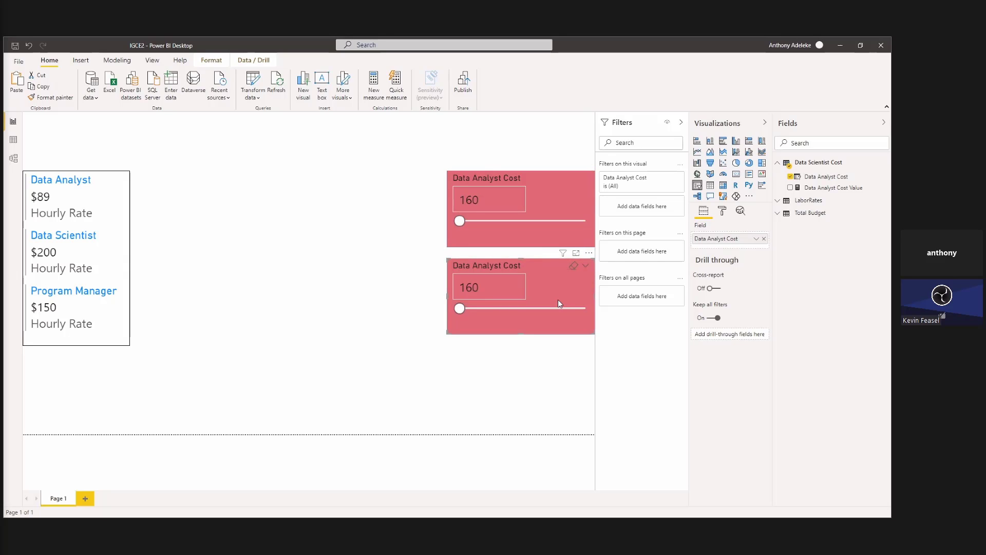
key(Delete)
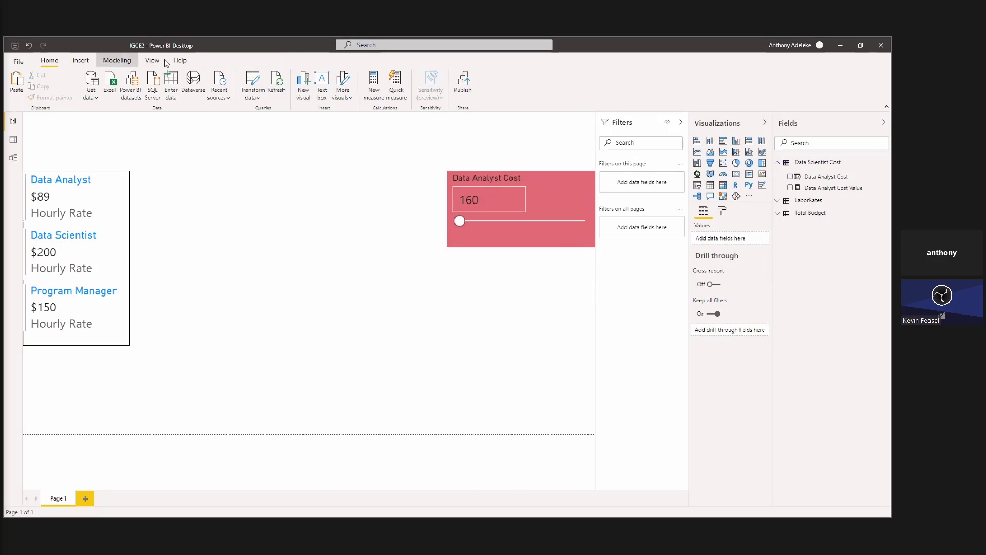
click(117, 61)
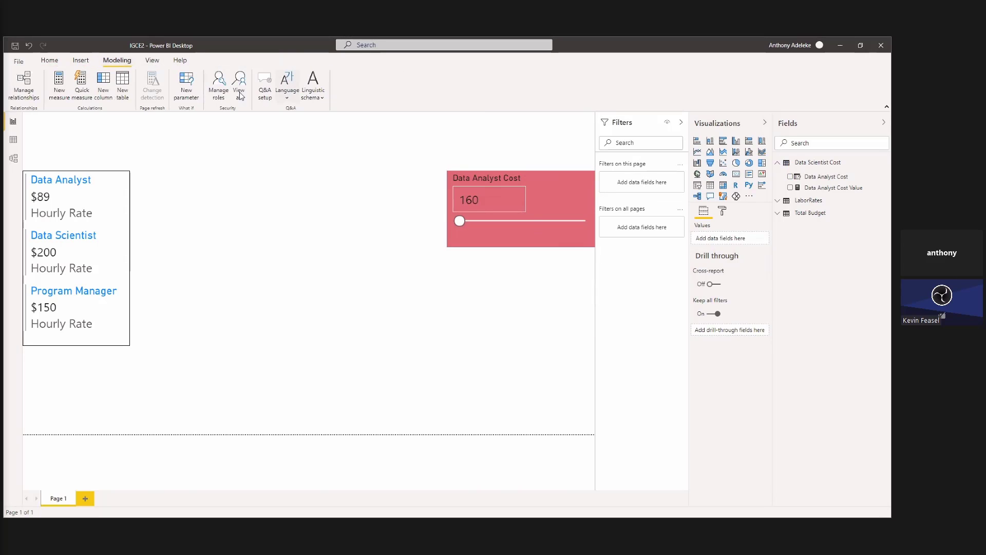
click(185, 93)
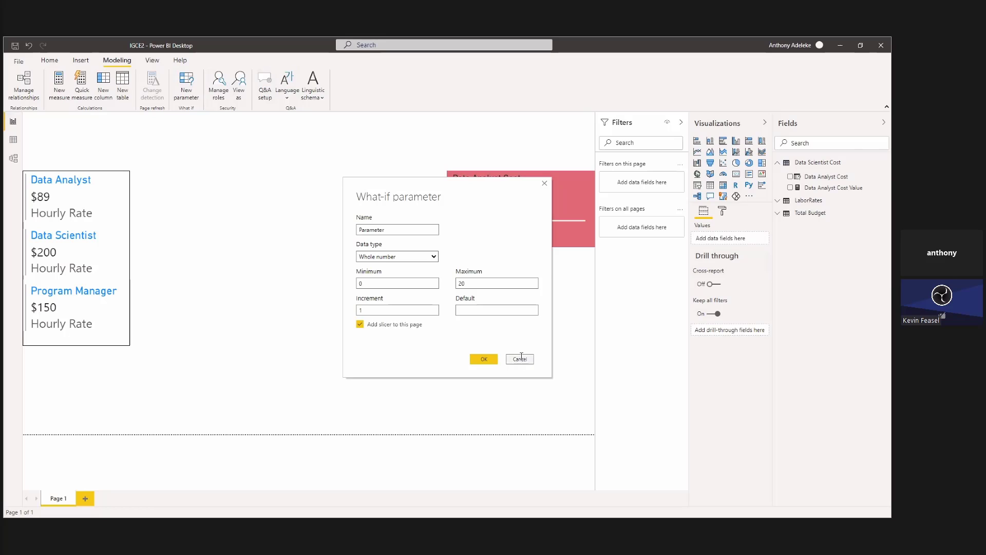
Rename the Data Scientist Cost table as Data Analyst Cost.
click(884, 164)
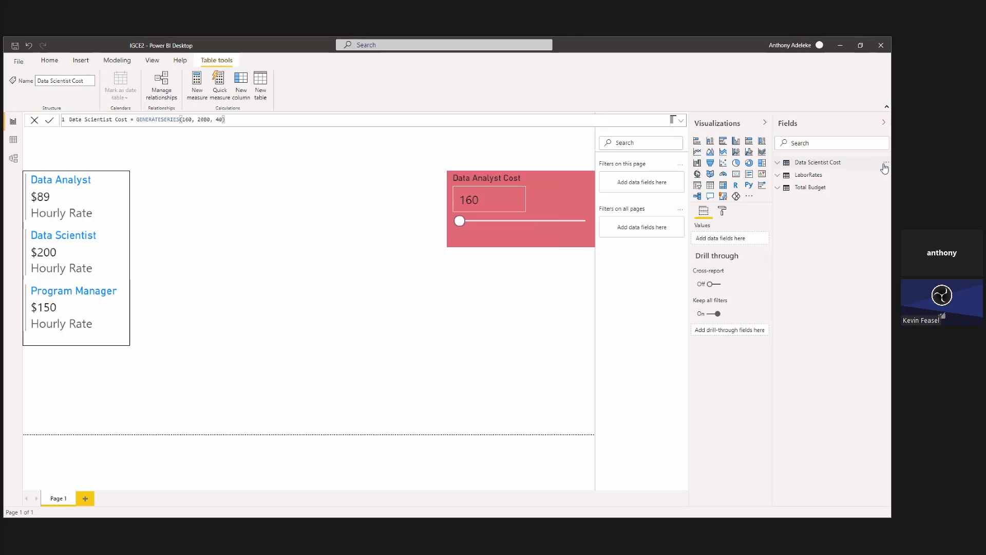
click(886, 163)
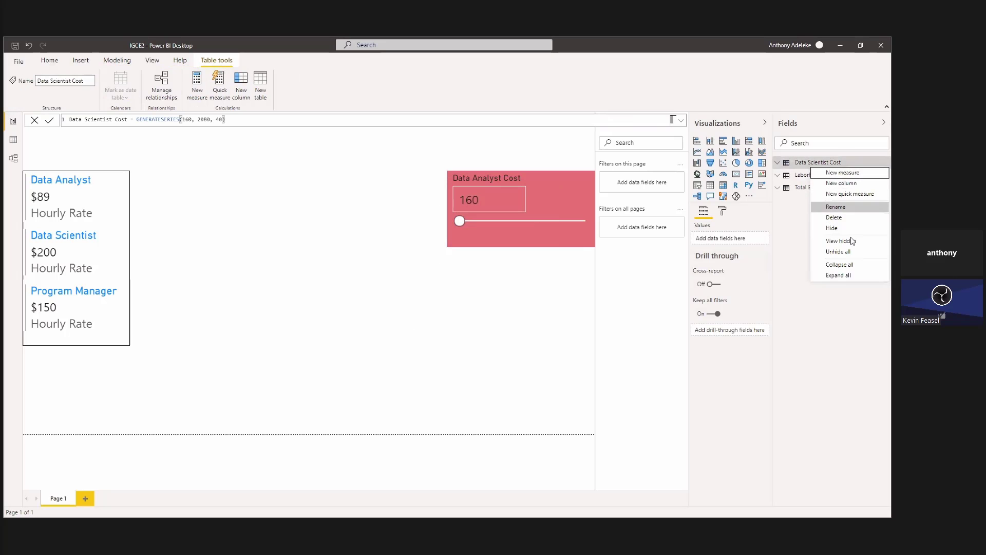
click(847, 206)
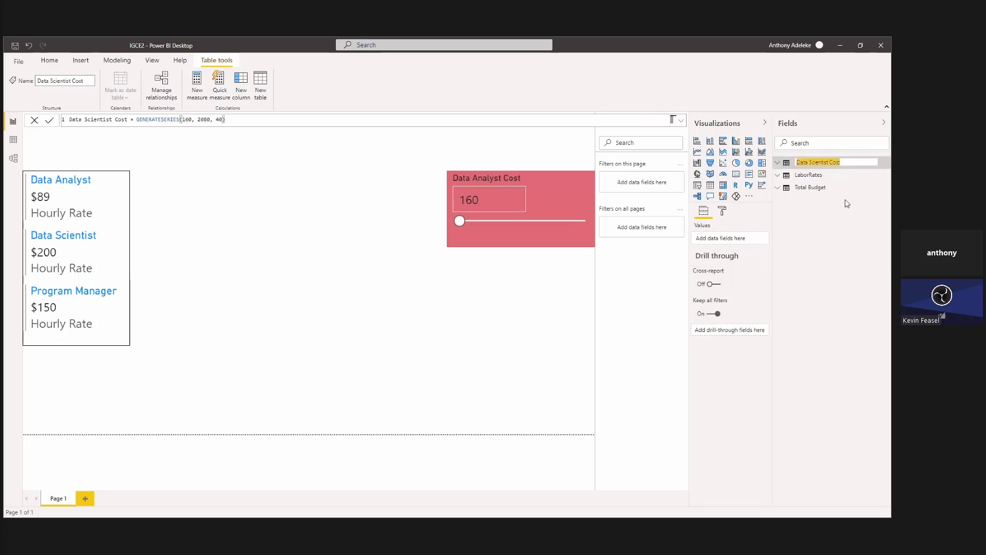
click(822, 162)
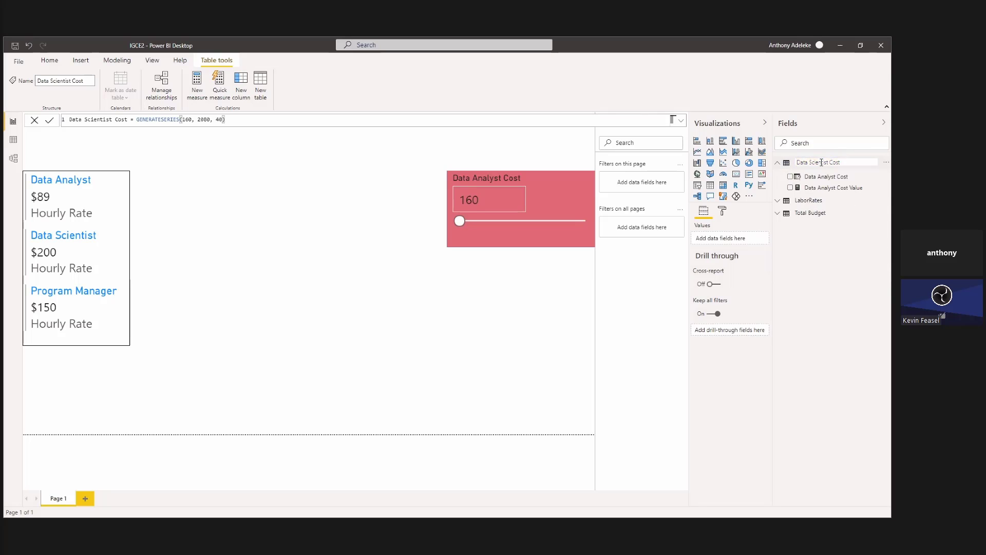
double_click(822, 162)
text(Analyst)
click(576, 265)
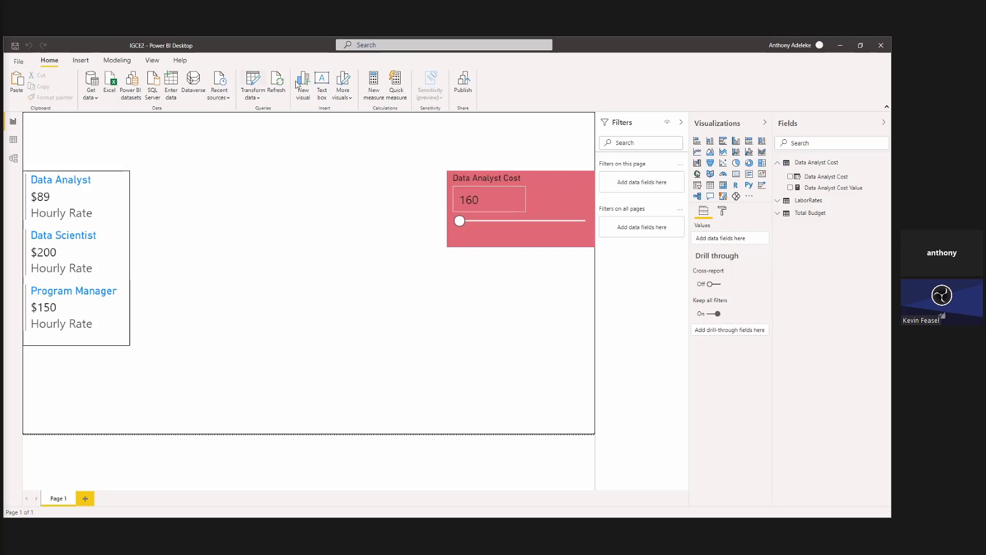
Open a new what-if parameter and enter Data Scientist Cost as its name.
click(118, 60)
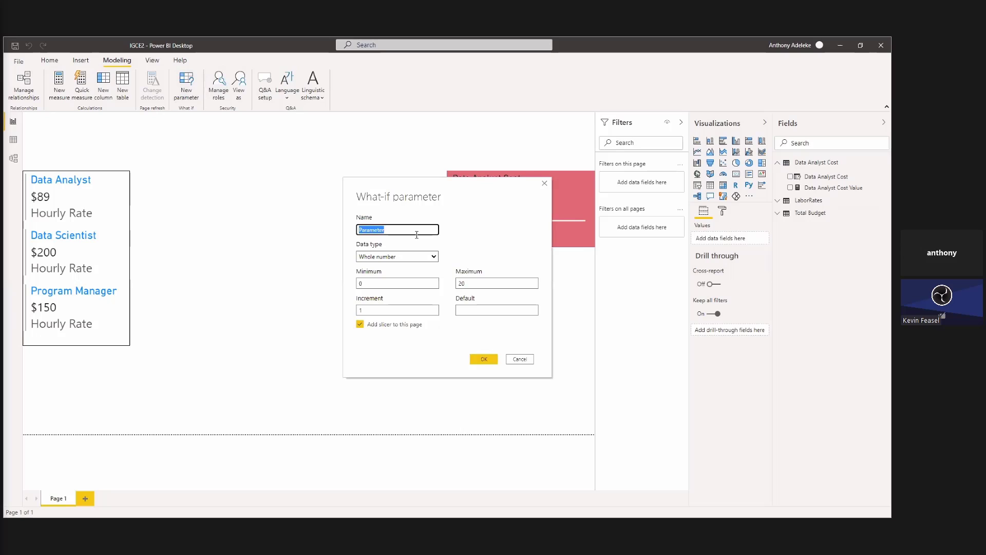
text(Data Scientist Cost)
Set the Data Scientist Cost parameter's minimum to 190 and maximum to 2080.
click(402, 282)
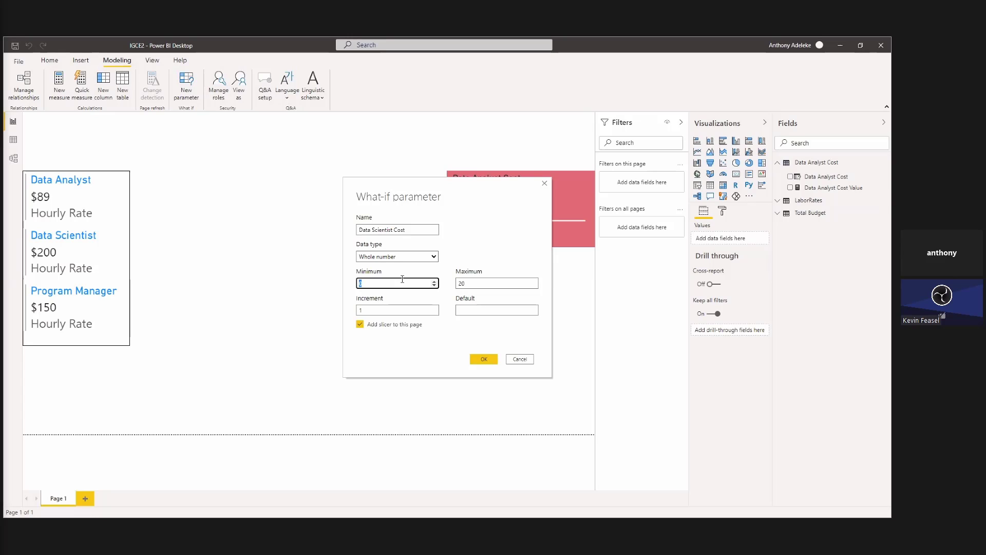
text(80)
key(BackSpace)
key(BackSpace)
text(190)
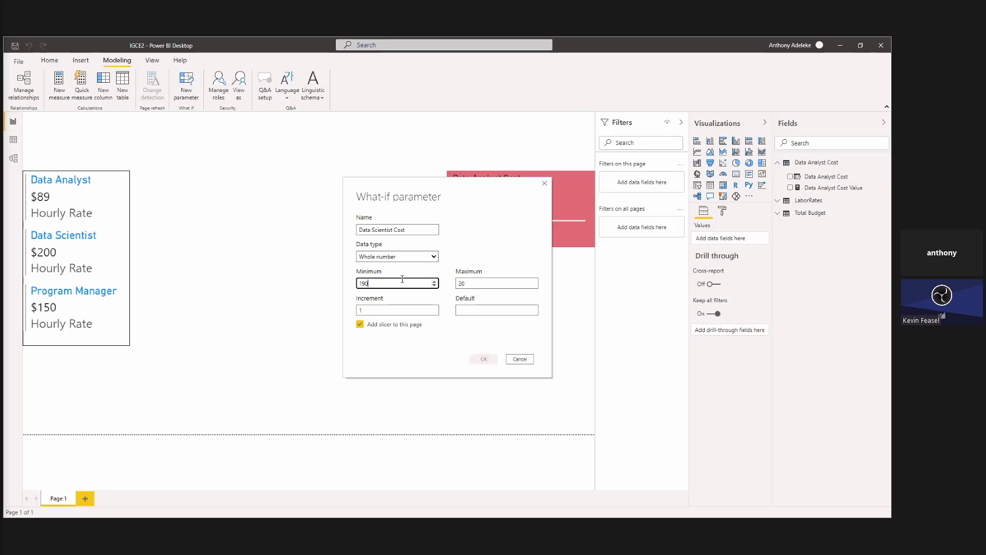
click(491, 283)
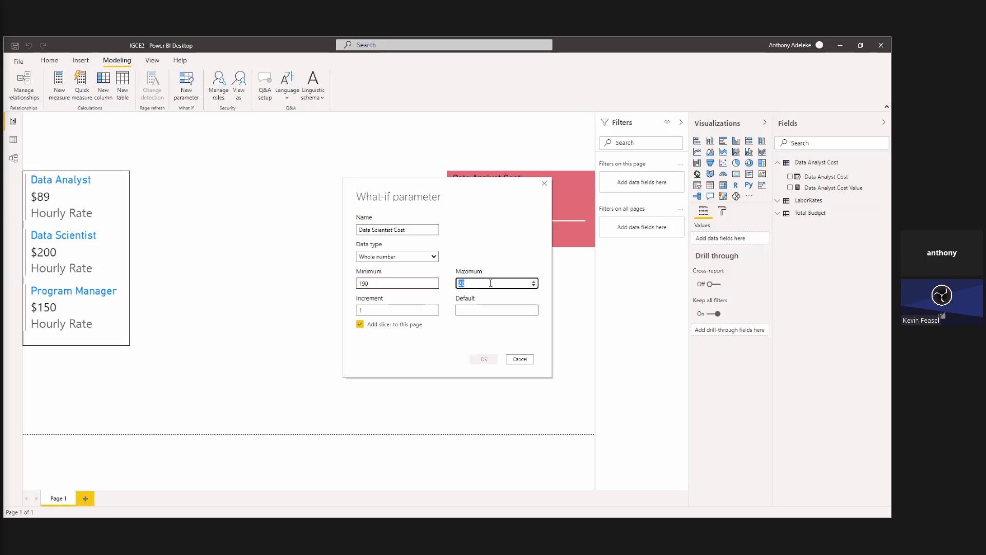
text(80)
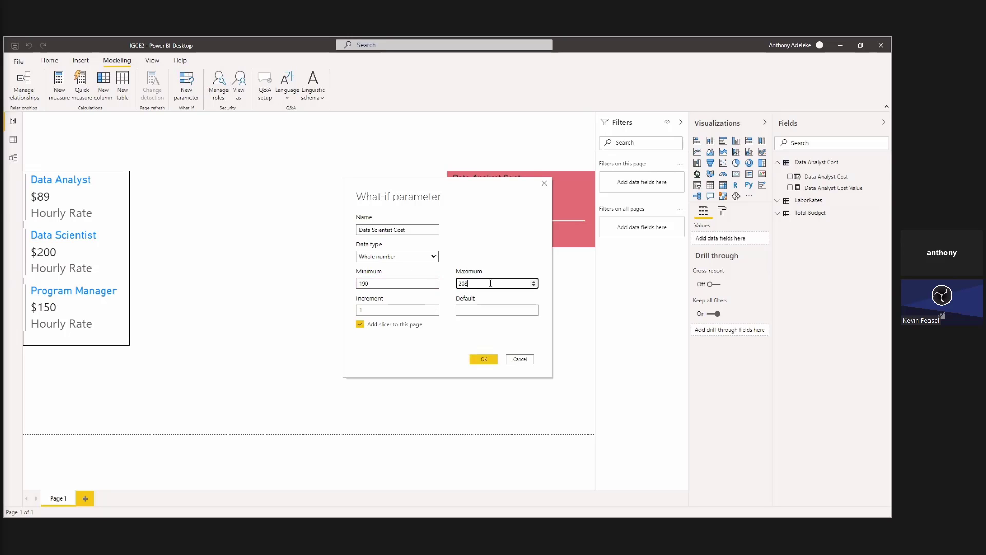
Set the parameter's increment to 40, fill in its default value, and create it with a slicer on the page.
double_click(411, 312)
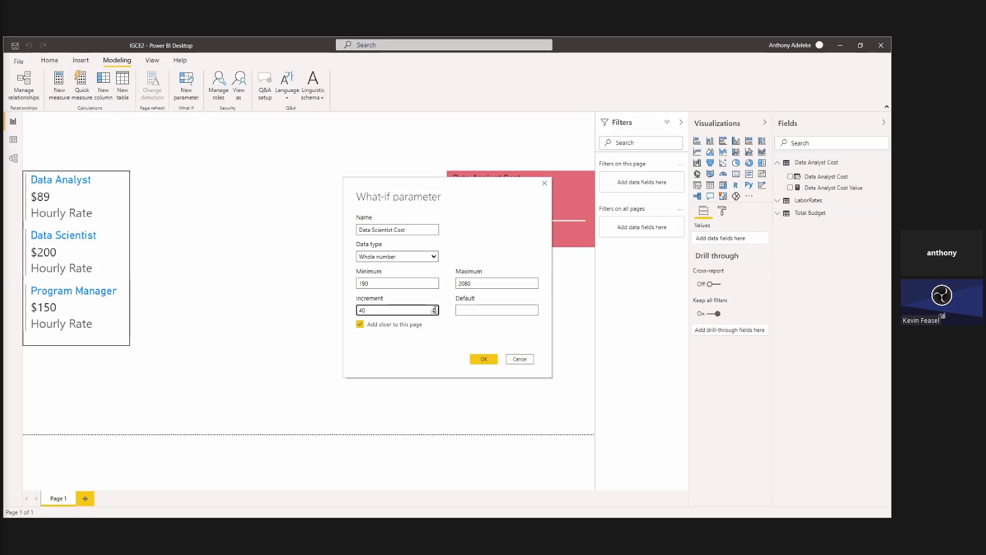
click(463, 309)
text(40)
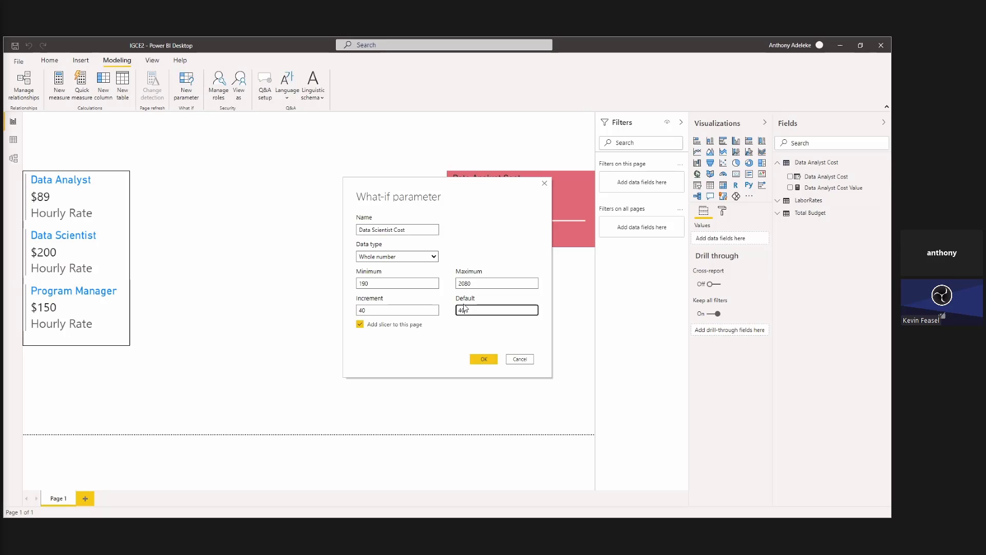
click(483, 359)
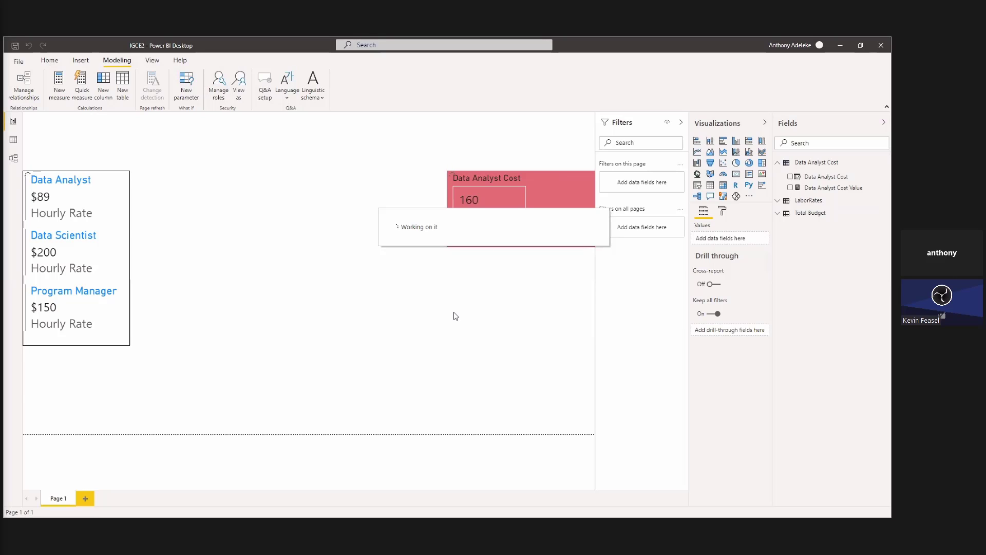
Place the Data Scientist Cost slicer below the Data Analyst Cost slicer at matching width and copy that slicer's formatting onto it.
drag(105, 393, 607, 302)
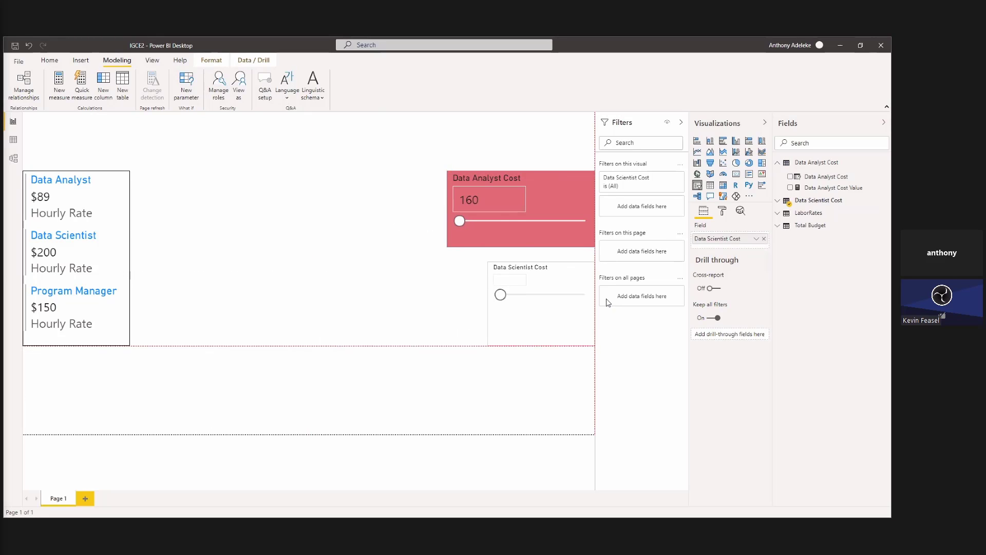
drag(489, 304, 445, 300)
click(488, 235)
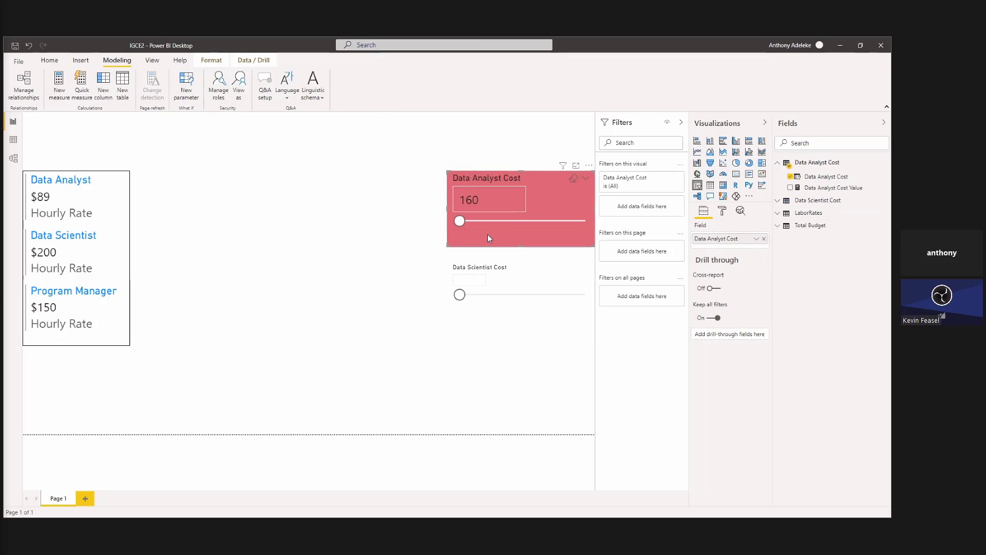
click(49, 60)
click(51, 97)
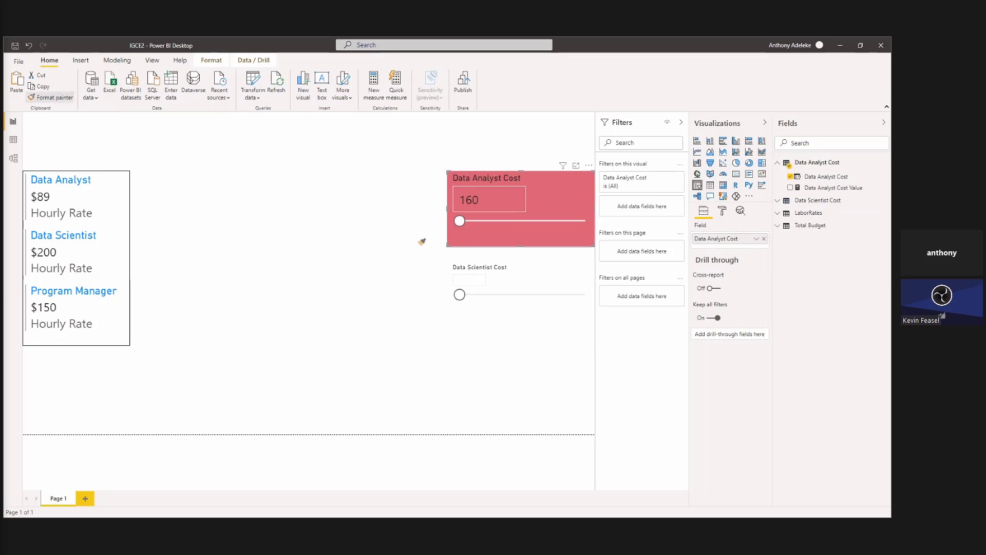
click(544, 277)
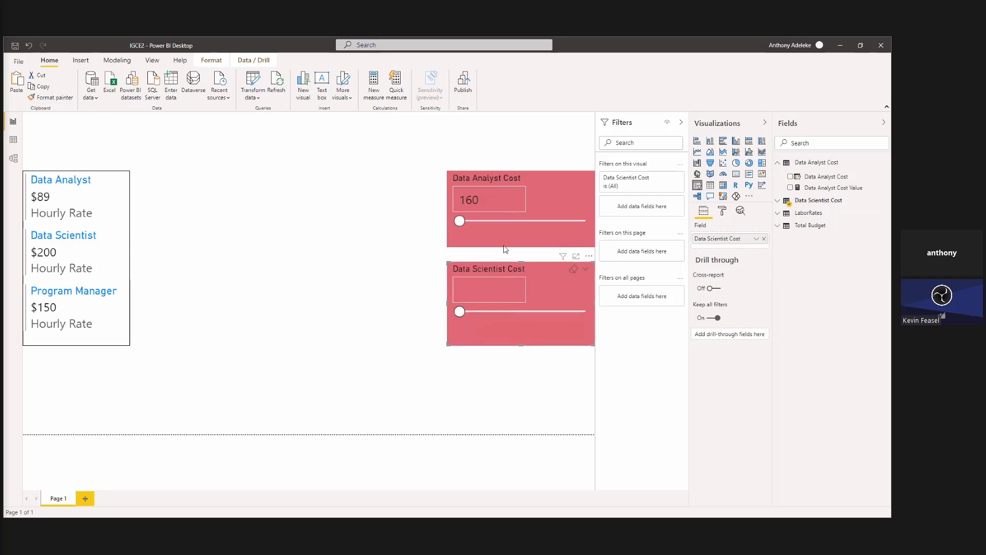
drag(545, 328, 547, 322)
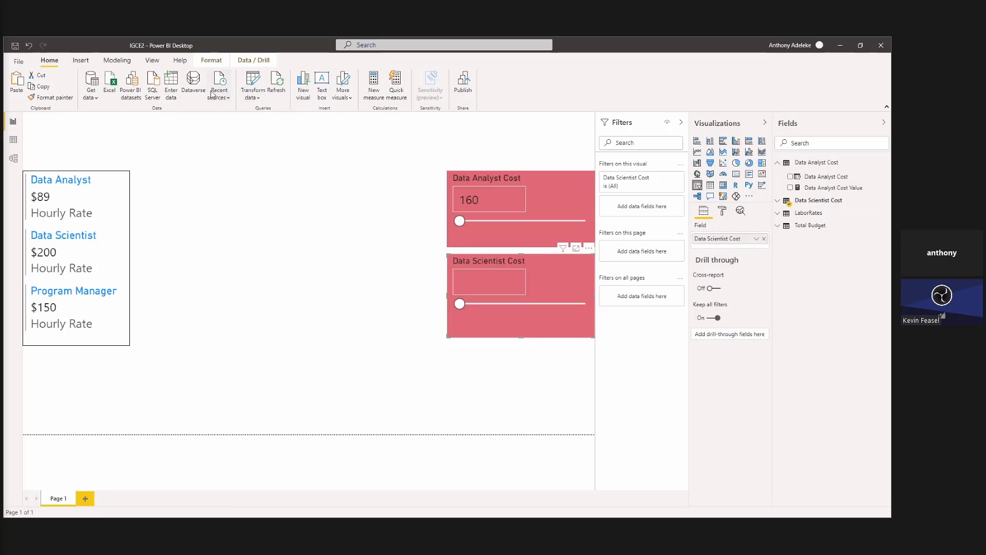
Open a new what-if parameter and enter Program Manager as its name.
click(122, 63)
click(52, 62)
click(117, 61)
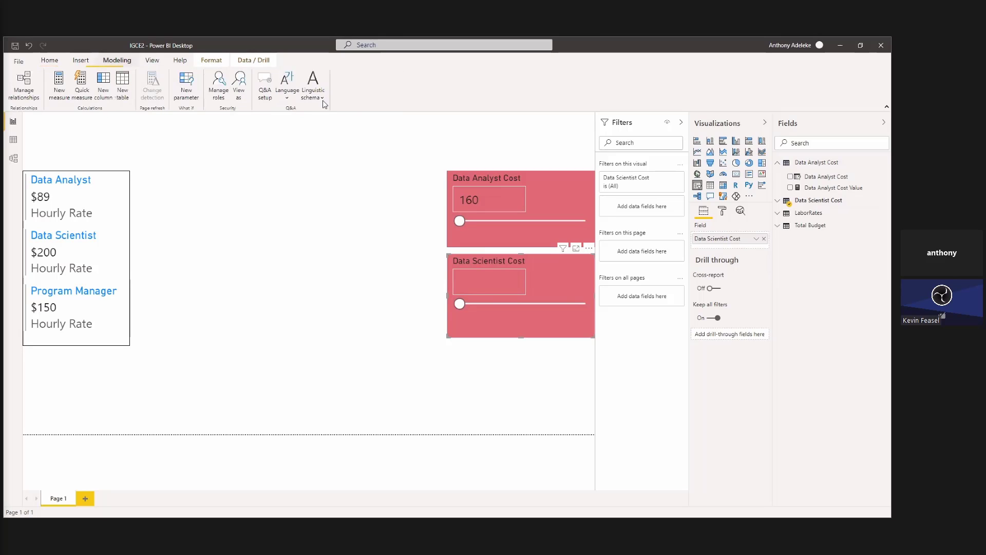
click(186, 85)
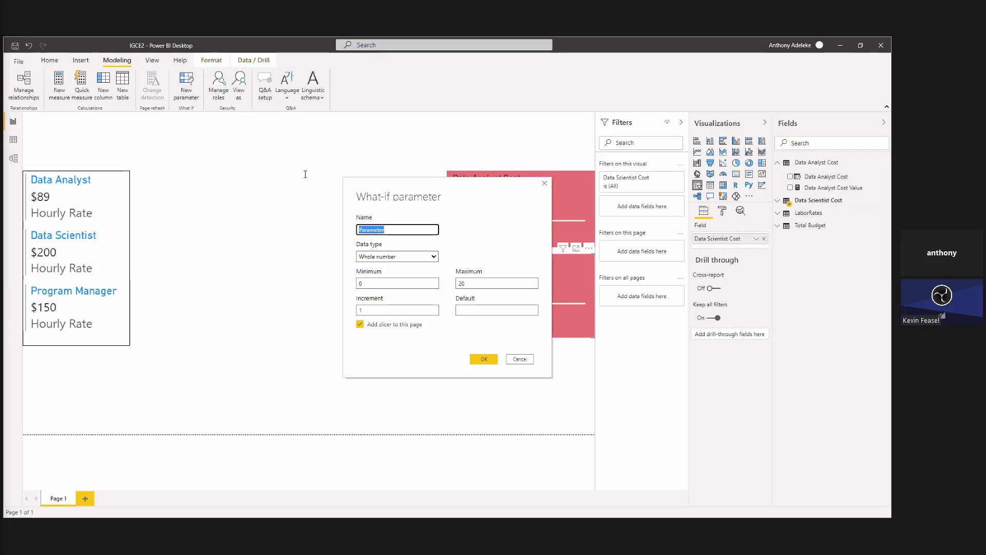
text(Program Manager)
Create the Program Manager parameter and slicer with minimum 80, maximum 2080, increment 40 and default 80.
click(399, 282)
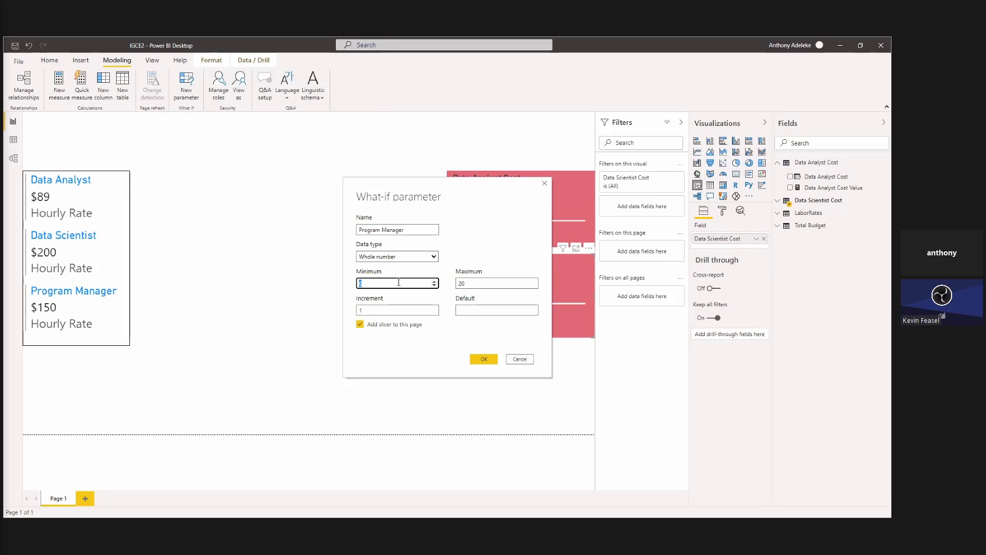
text(80)
click(485, 283)
text(2080)
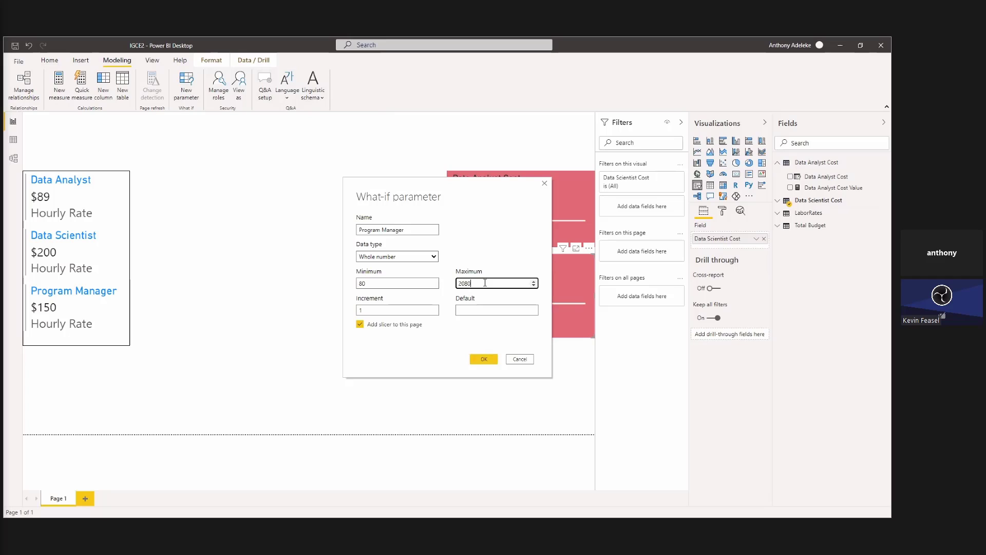
click(419, 314)
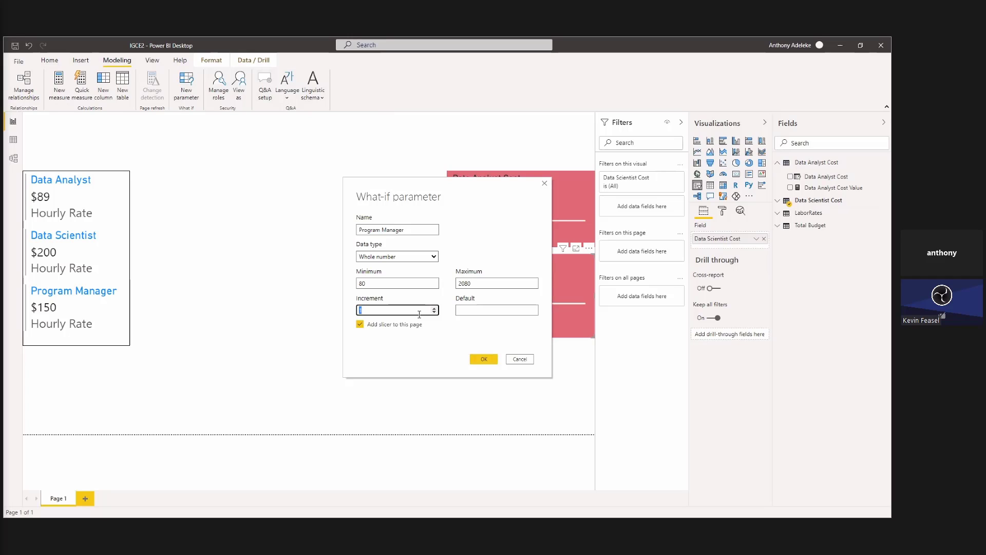
click(465, 313)
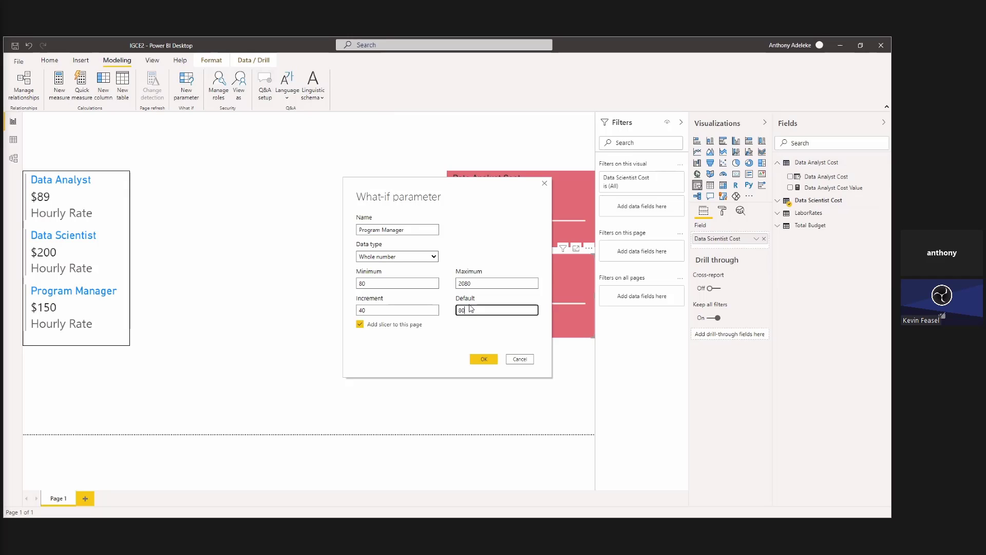
click(496, 362)
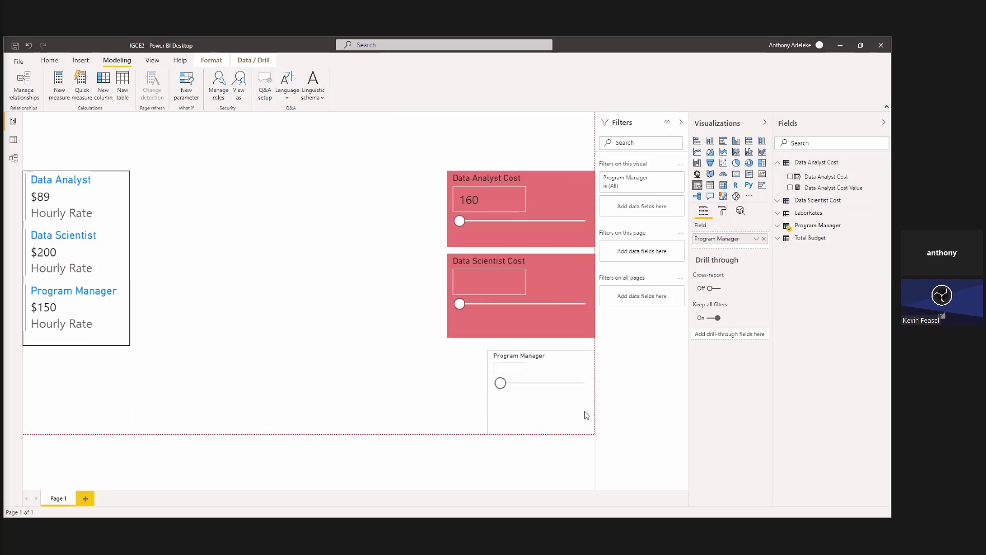
Change the increment in the Data Analyst Cost table's GENERATESERIES formula to 80 and return to the report page.
click(582, 327)
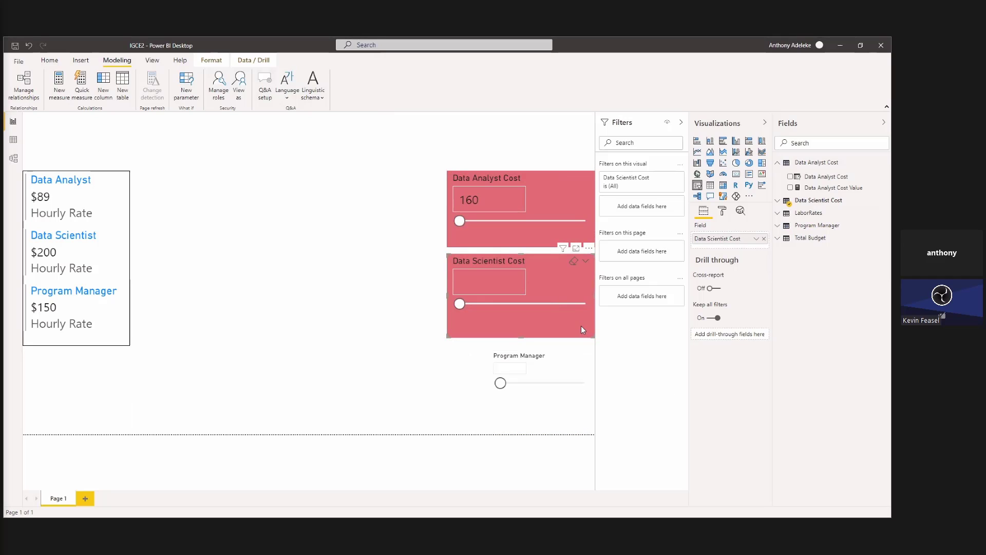
click(14, 140)
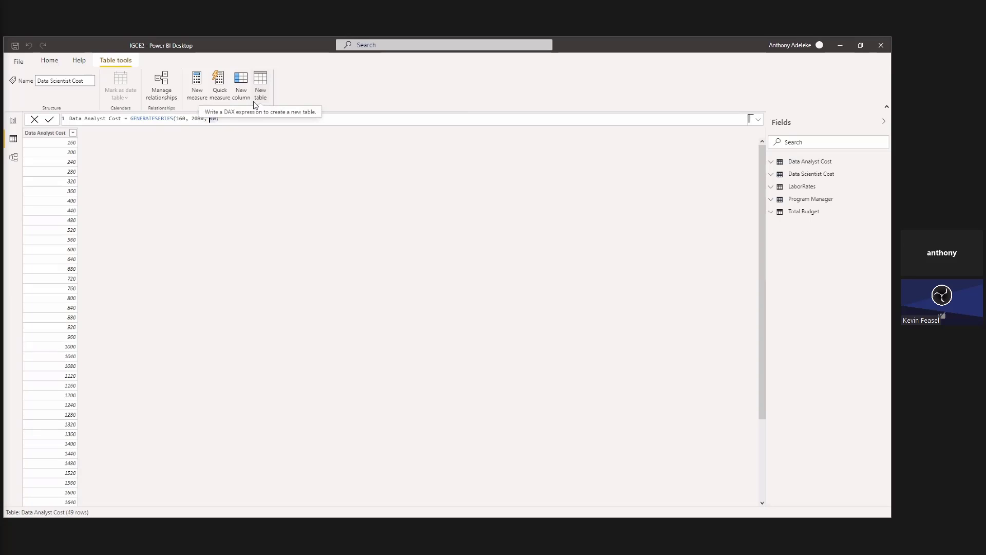
key(Delete)
text(8)
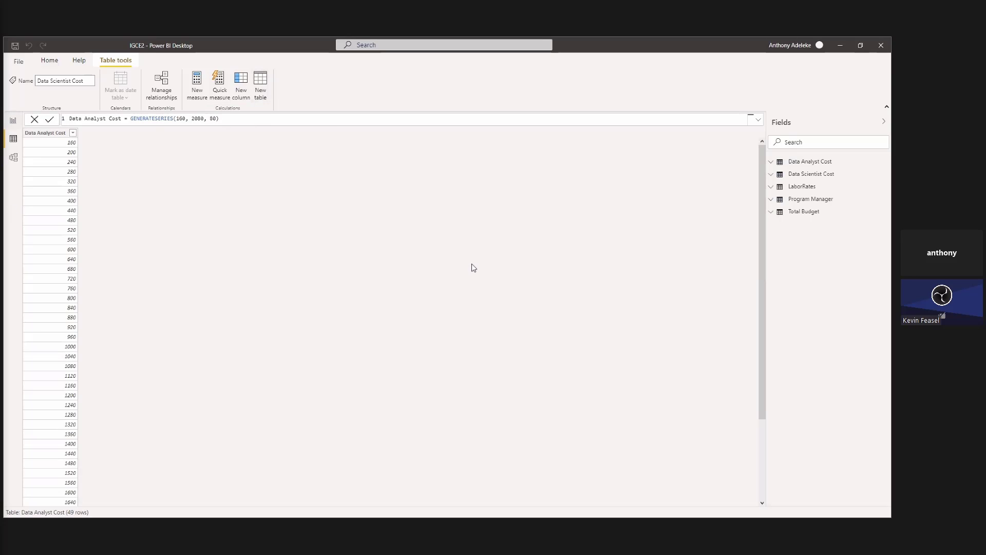
key(Return)
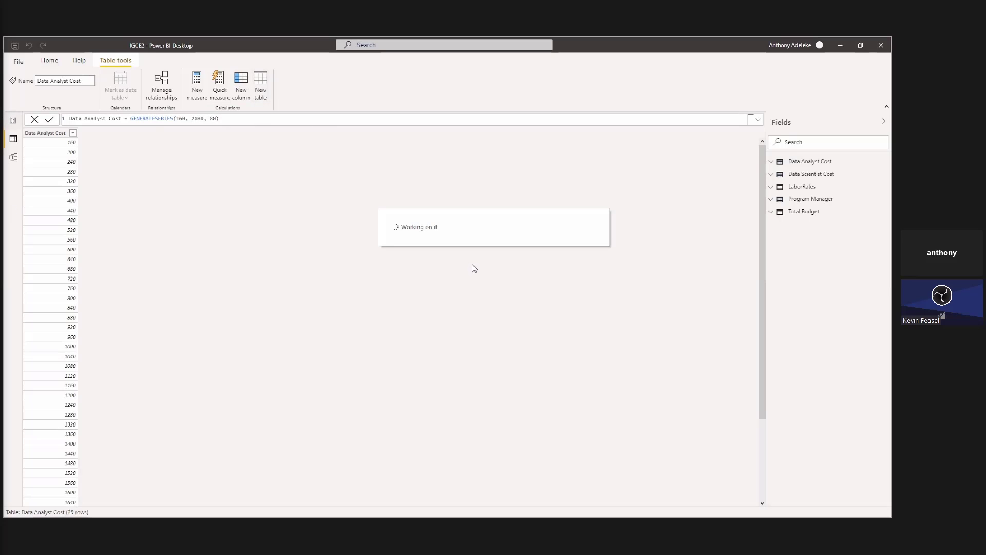
click(13, 120)
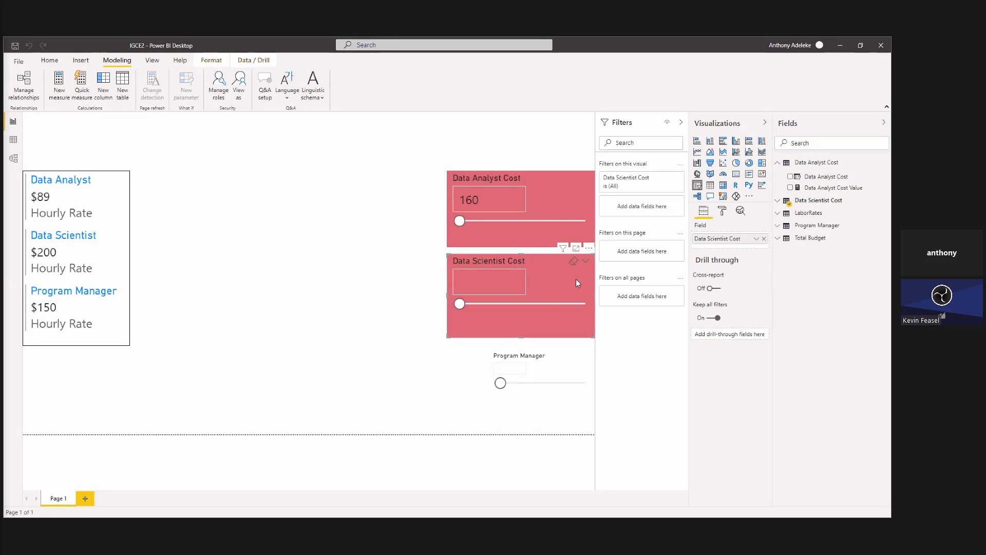
Copy the Data Scientist Cost slicer's formatting onto the Program Manager slicer and widen it to match the slicers above.
click(49, 64)
click(52, 97)
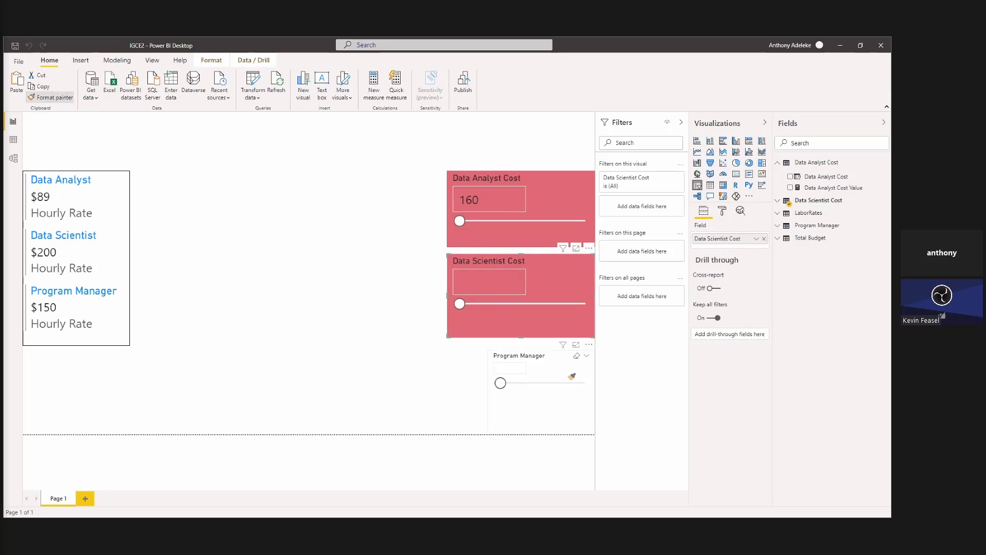
click(553, 383)
drag(488, 388, 450, 388)
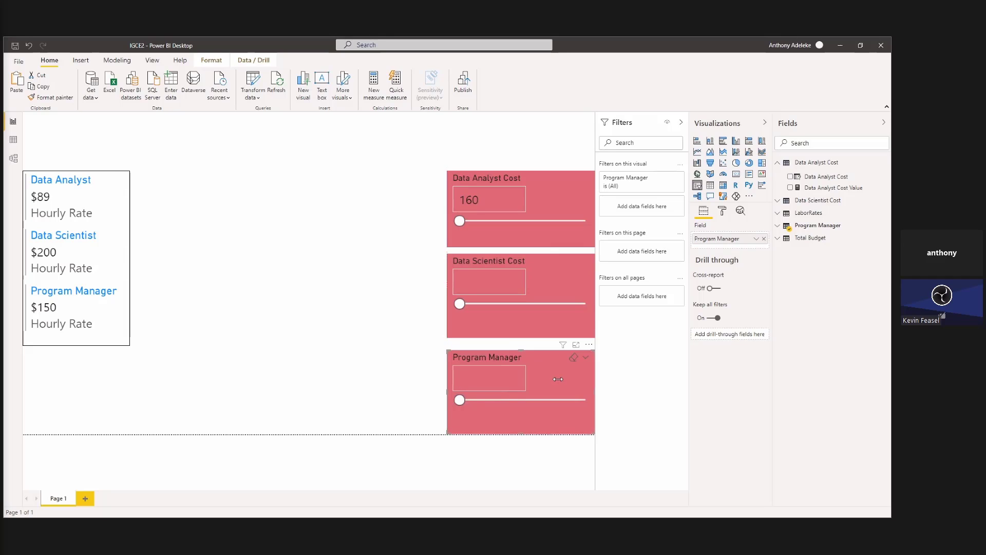
Adjust the vertical position of the Data Scientist Cost slicer between the Data Analyst Cost and Program Manager slicers.
drag(558, 380, 561, 383)
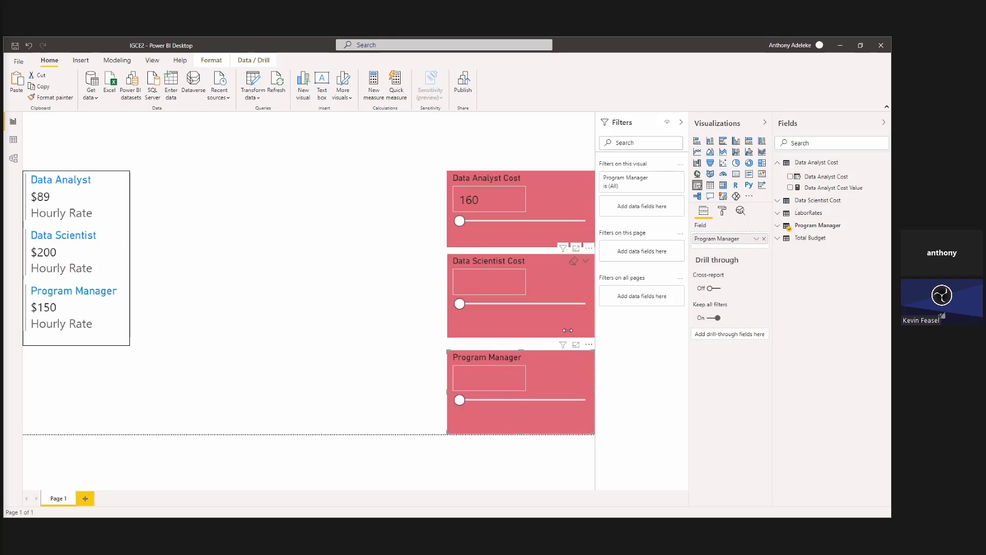
drag(568, 331, 568, 335)
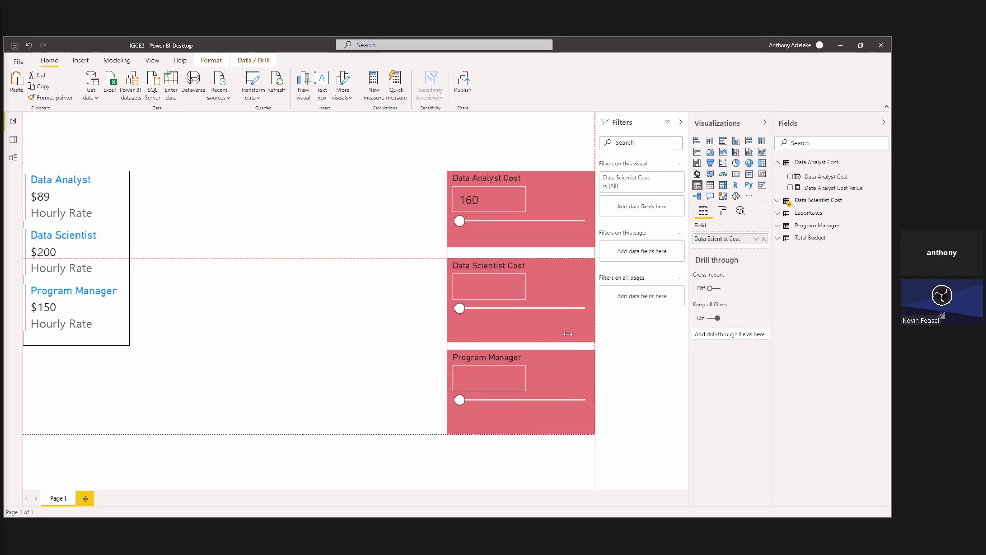
drag(569, 334, 569, 331)
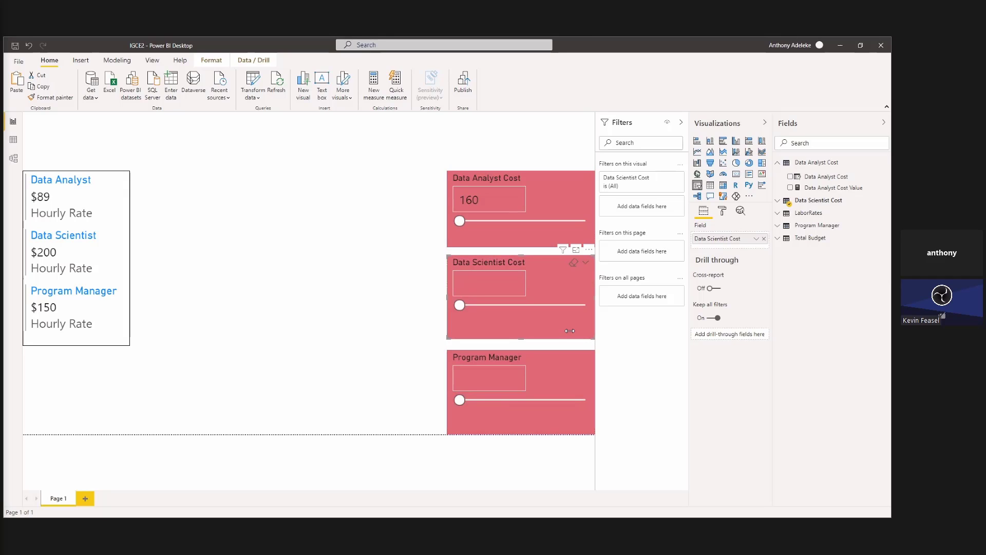
Set the Data Scientist Cost slicer to 190 and the Program Manager slicer to 80.
click(451, 305)
click(460, 399)
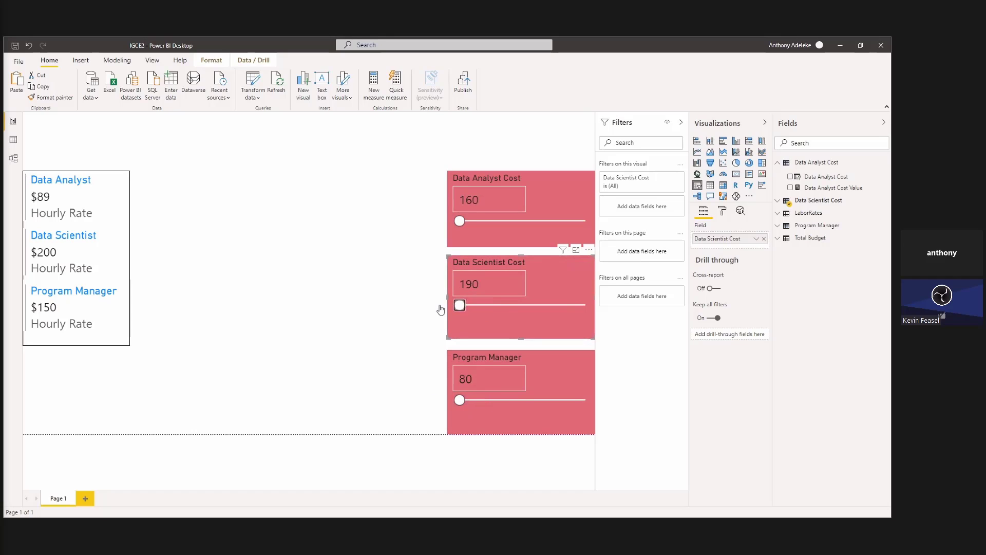
double_click(471, 284)
click(460, 305)
Change the starting value in the Data Scientist Cost GENERATESERIES formula to 160 and set its slicer to 160.
click(779, 201)
click(827, 216)
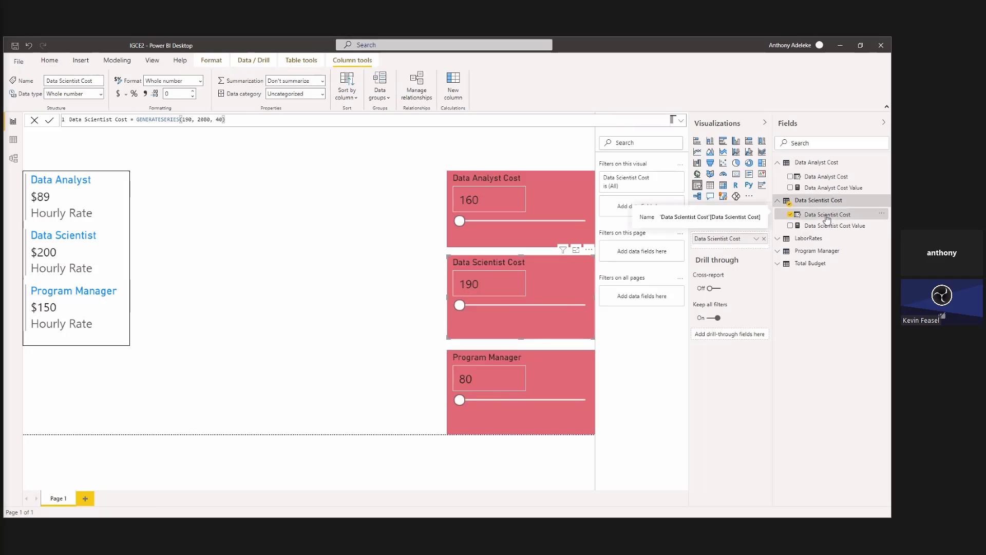
click(189, 120)
text(6)
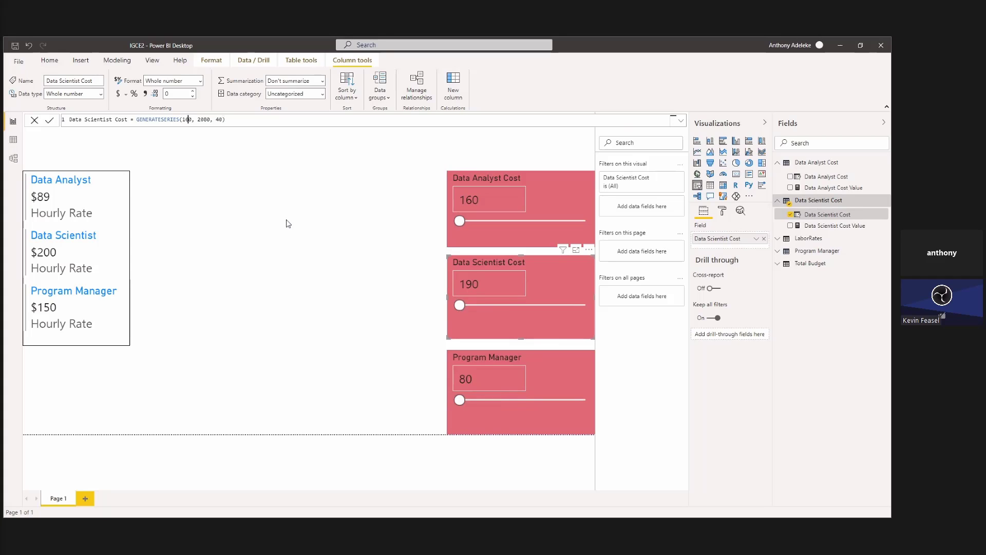
key(Return)
click(461, 306)
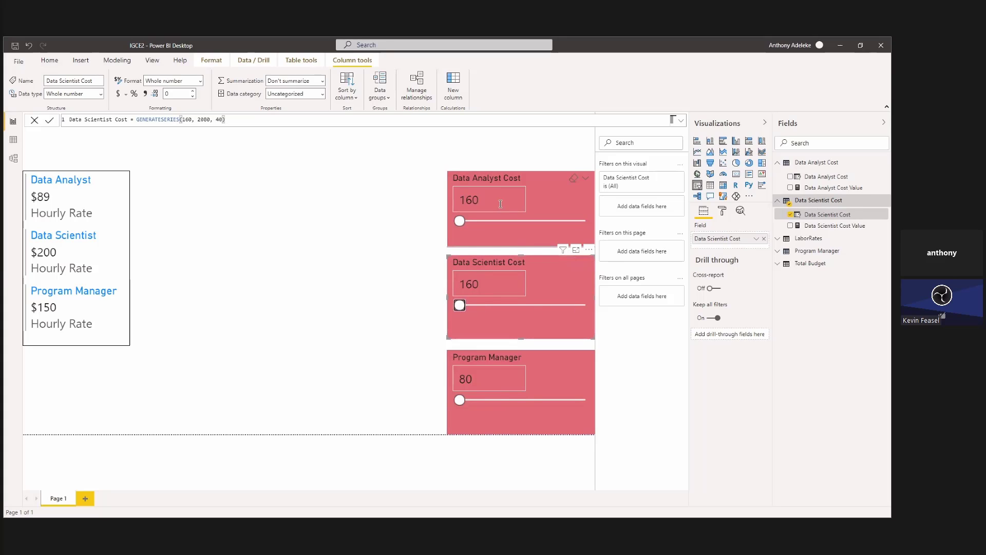
Check the GENERATESERIES formula behind the Program Manager slicer.
click(520, 245)
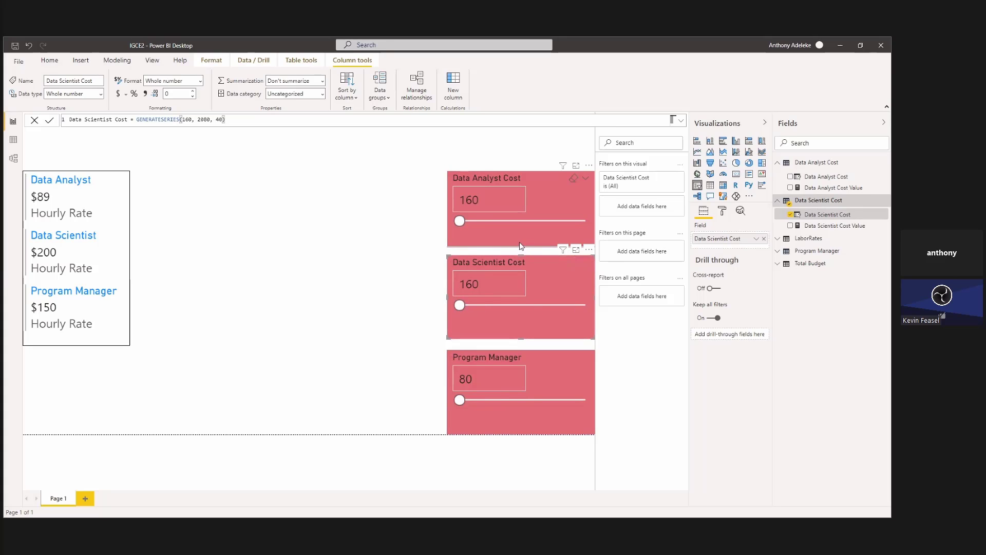
click(535, 415)
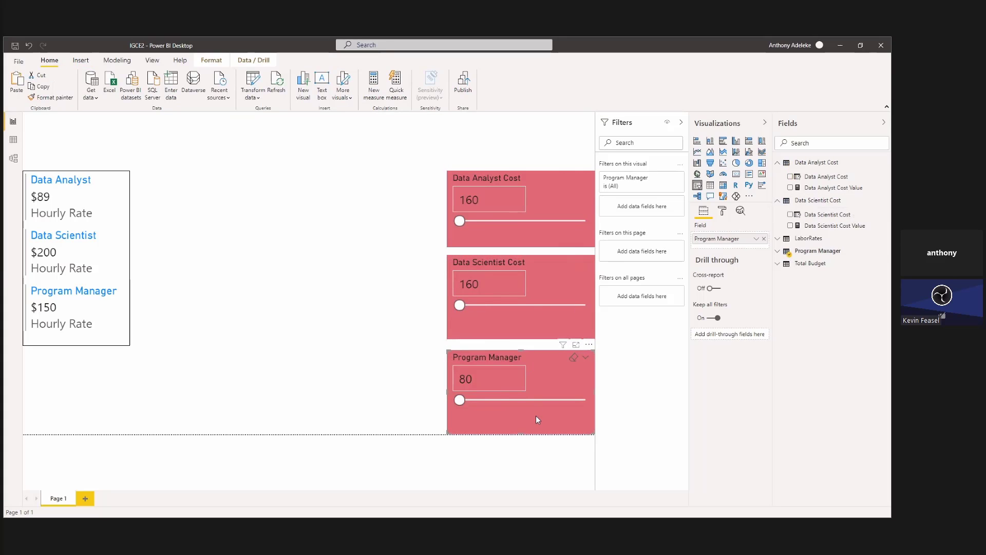
click(833, 256)
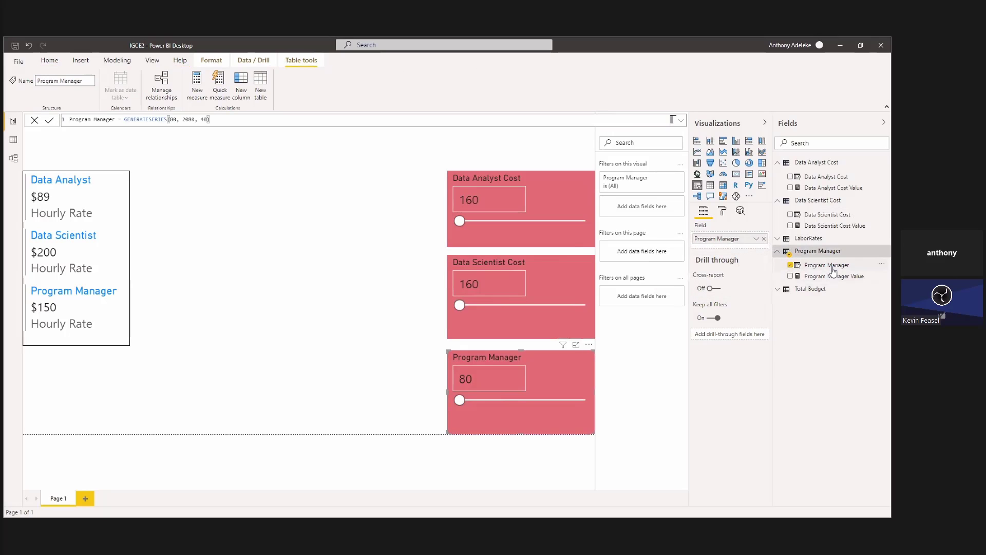
click(393, 246)
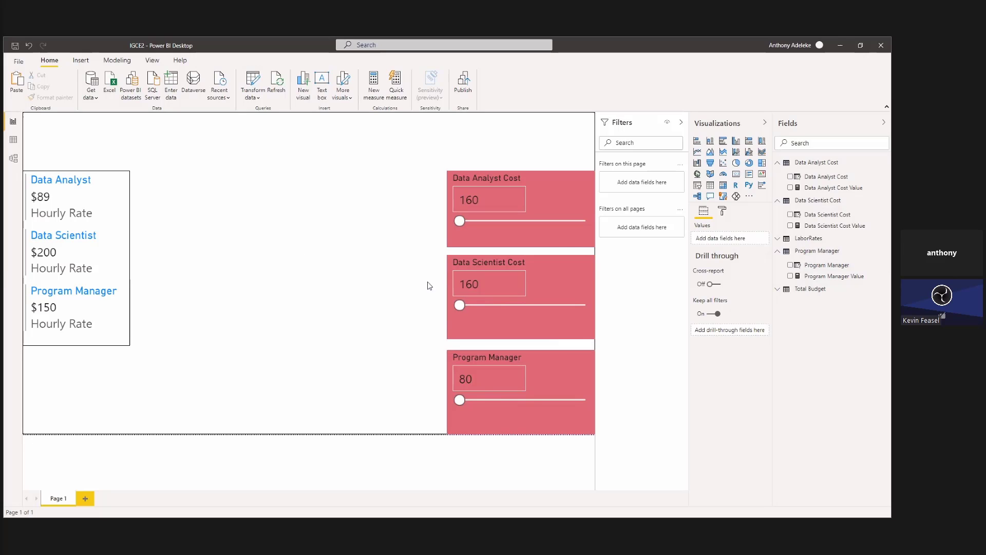
Set the Data Analyst Cost slicer to 480.
drag(460, 305, 402, 310)
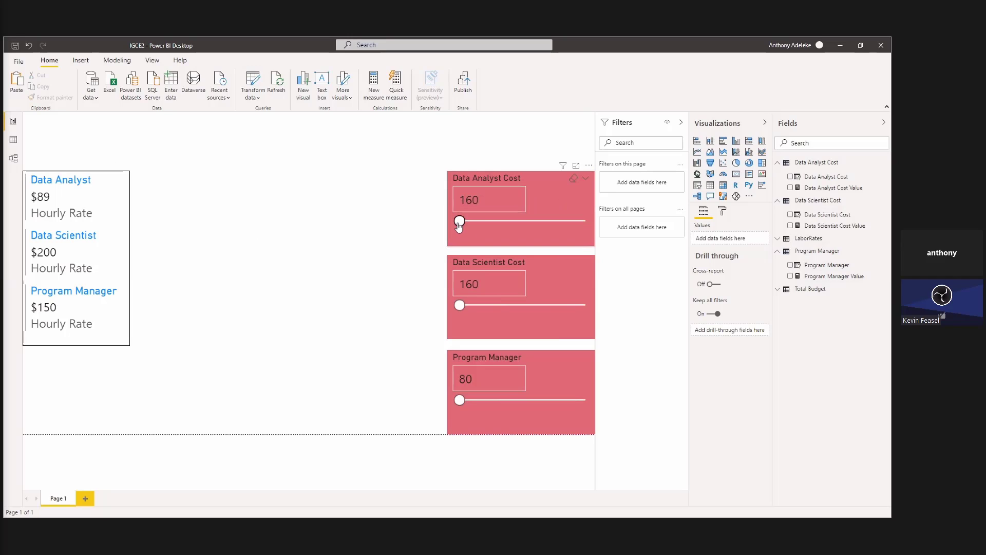
drag(460, 221, 480, 221)
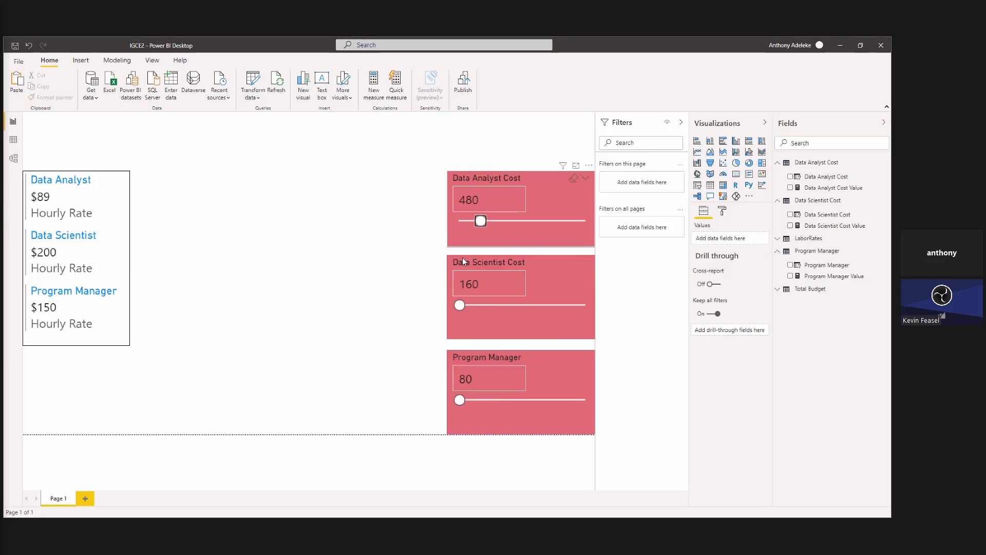
click(531, 237)
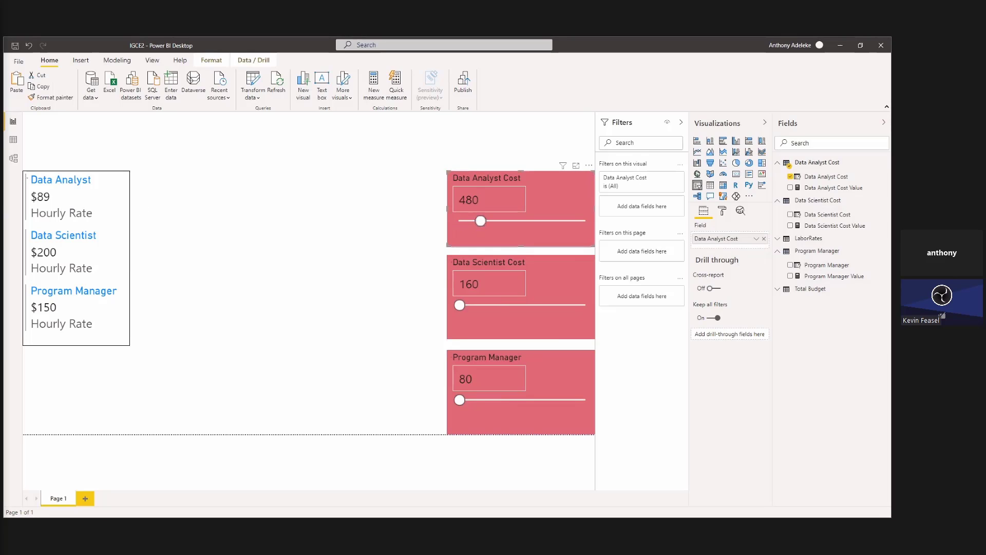
click(782, 290)
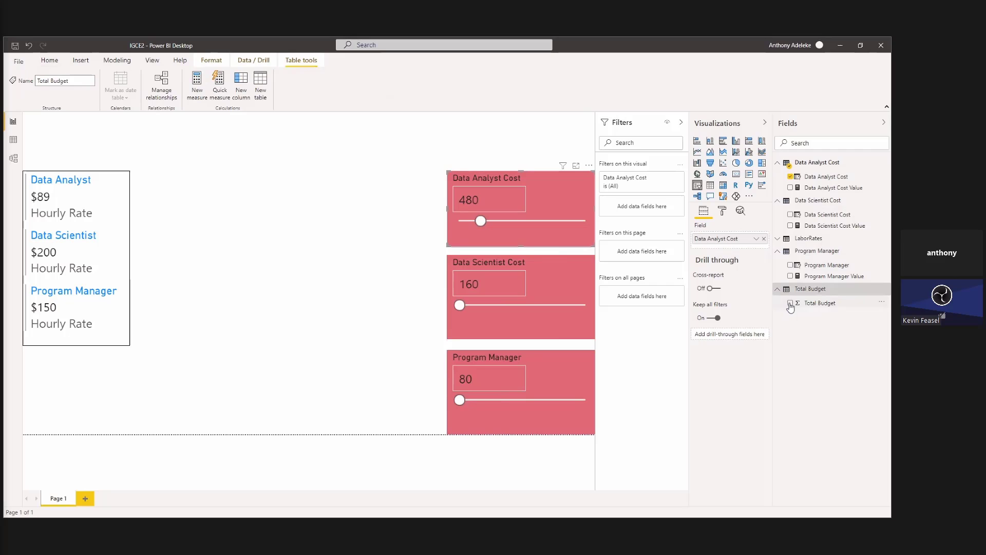
click(791, 304)
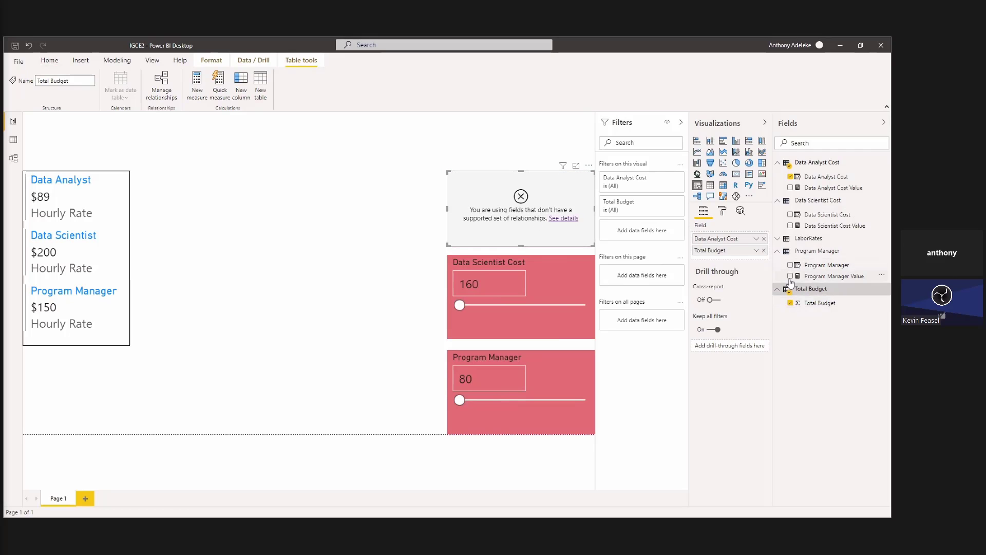
key(ctrl+z)
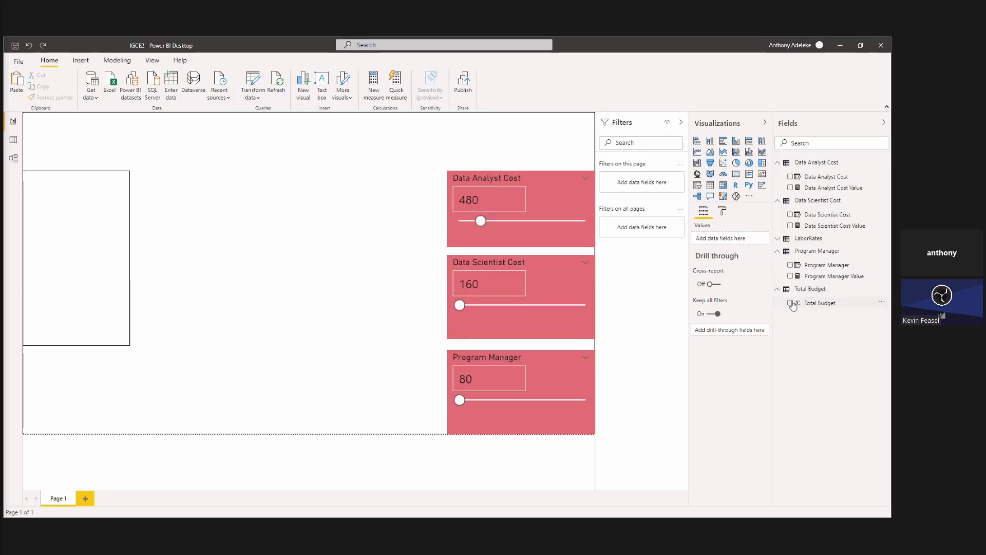
Add a card visual showing Total Budget and place it between the labor rates card and the Data Analyst Cost slicer.
click(791, 303)
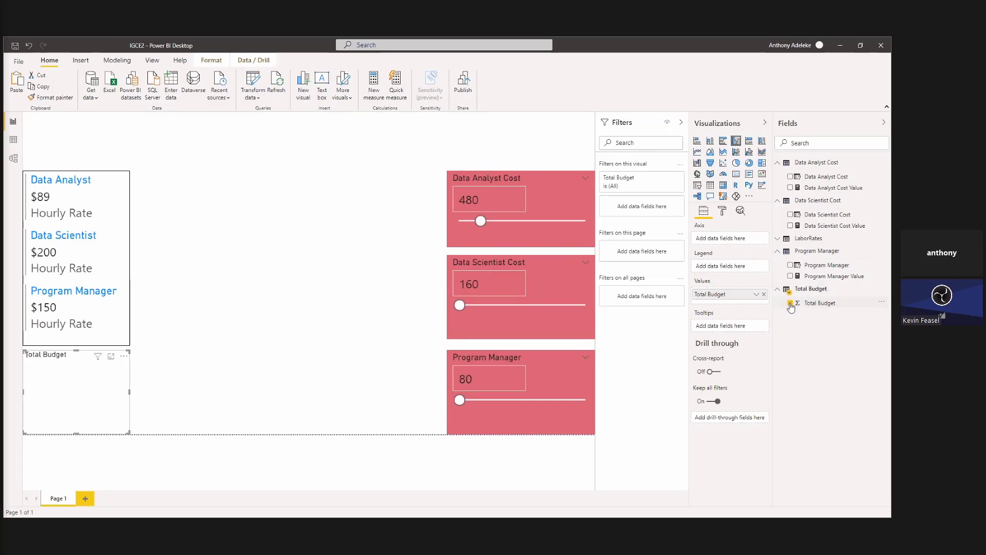
drag(117, 390, 398, 265)
drag(367, 184, 375, 212)
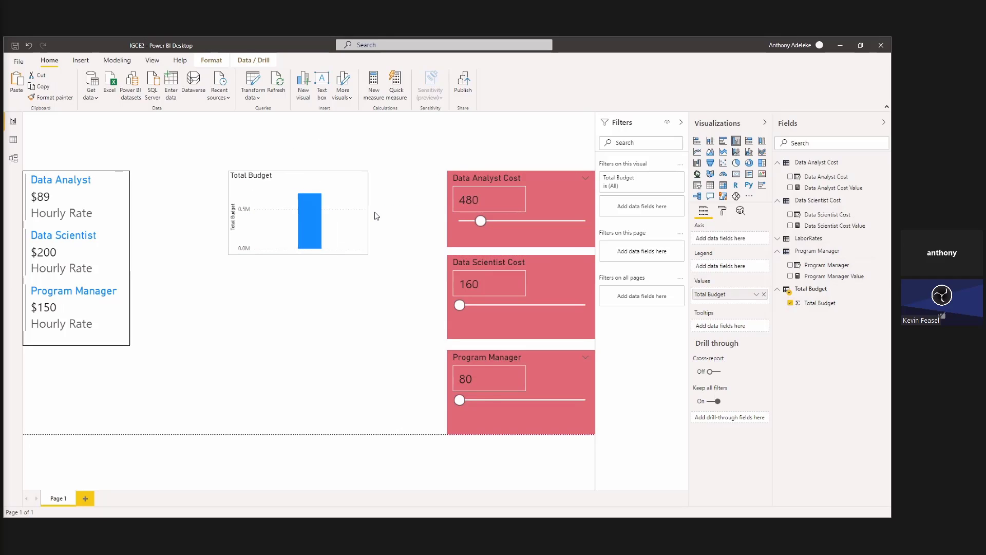
click(737, 174)
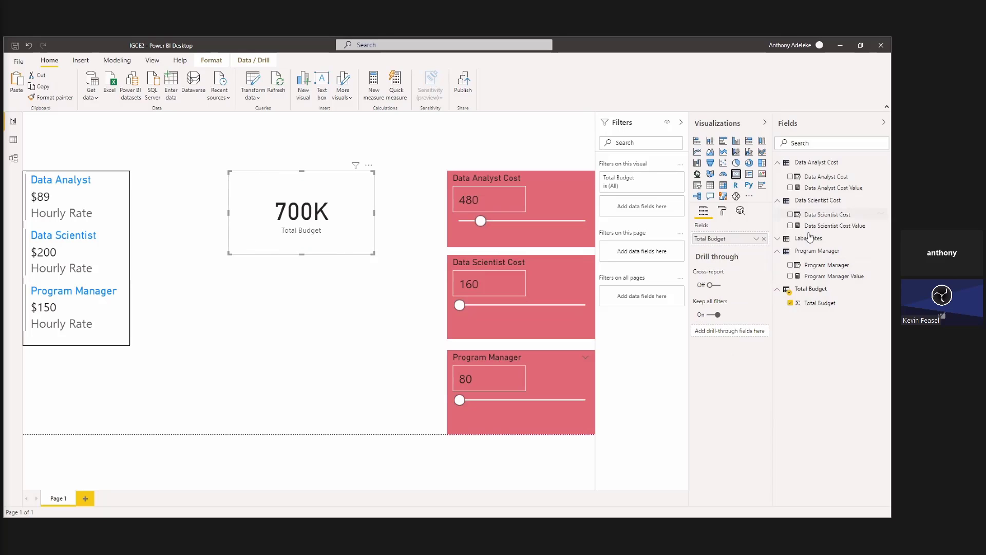
Format the Total Budget column as dollar currency.
click(826, 304)
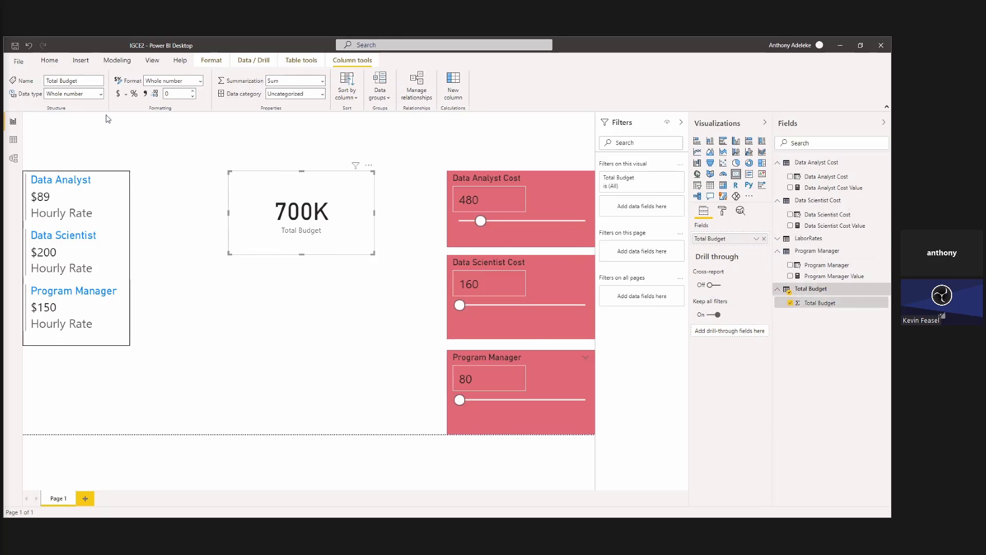
click(118, 95)
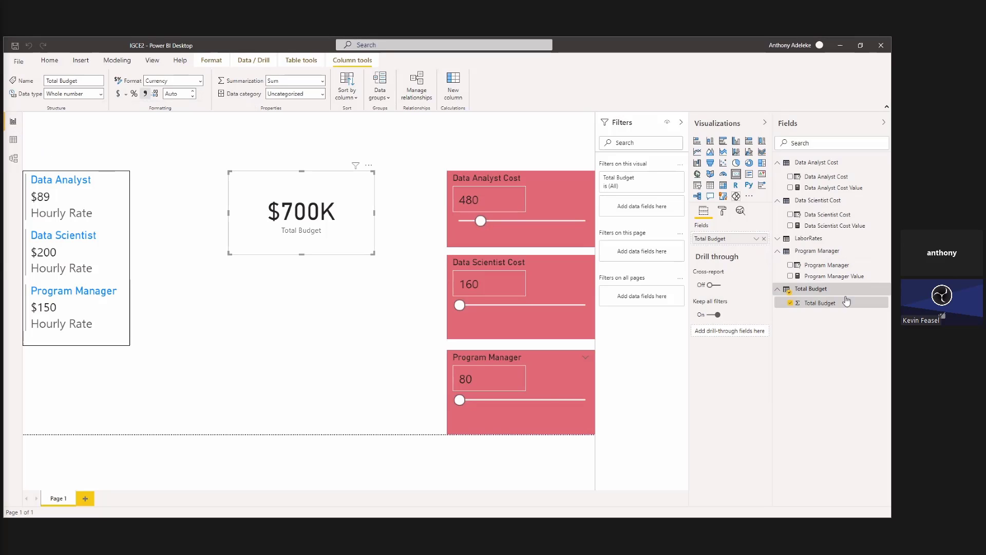
click(320, 291)
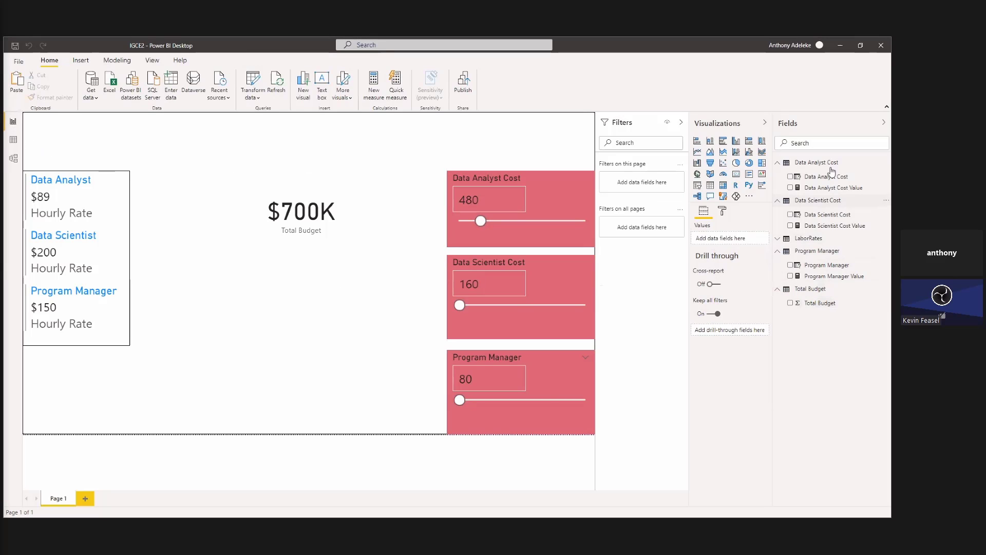
Copy the Data Analyst Cost slicer's formatting onto the Total Budget card.
click(573, 205)
click(60, 97)
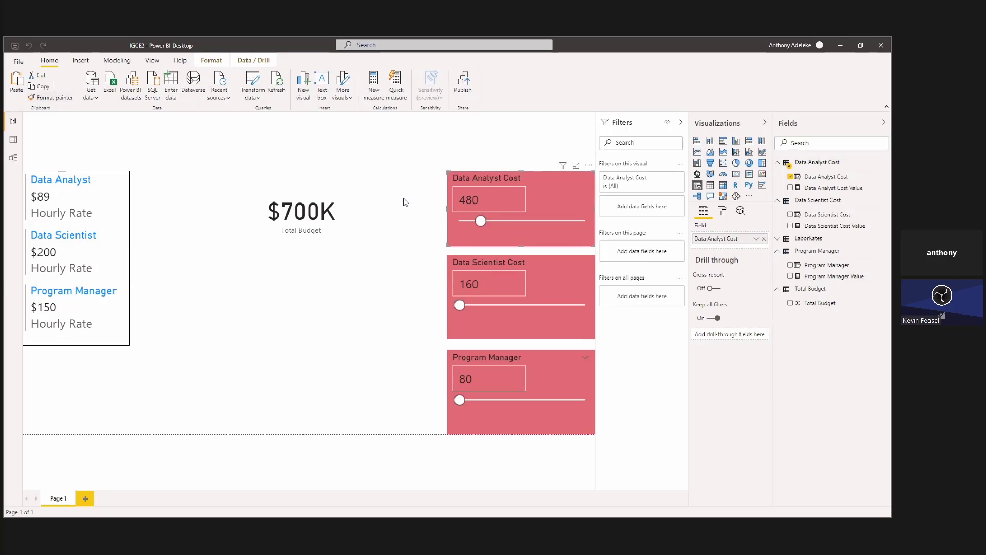
click(353, 213)
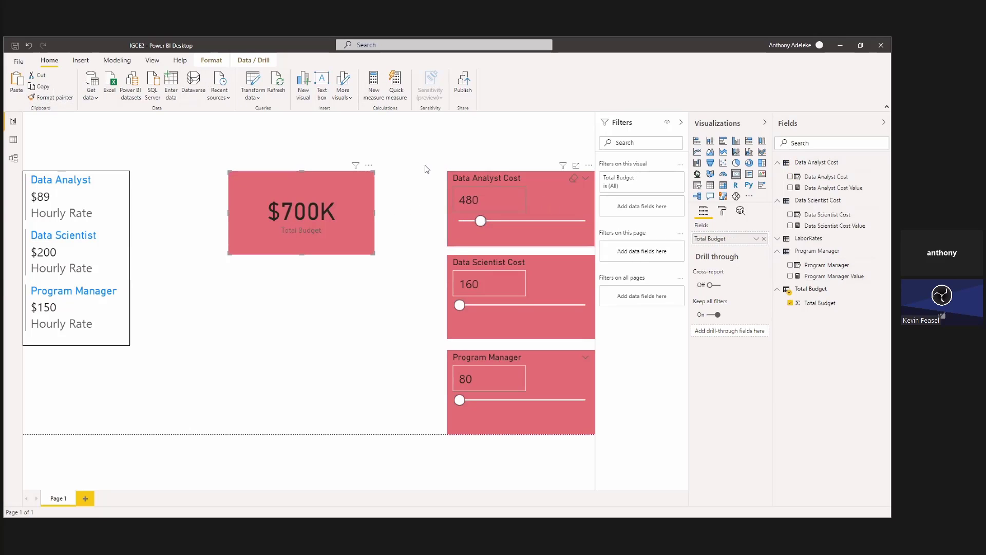
Start a measure in the Data Analyst Cost table with the copied formula multiplying the Data Analyst hourly rate by [Data Analyst Hours Value].
click(381, 94)
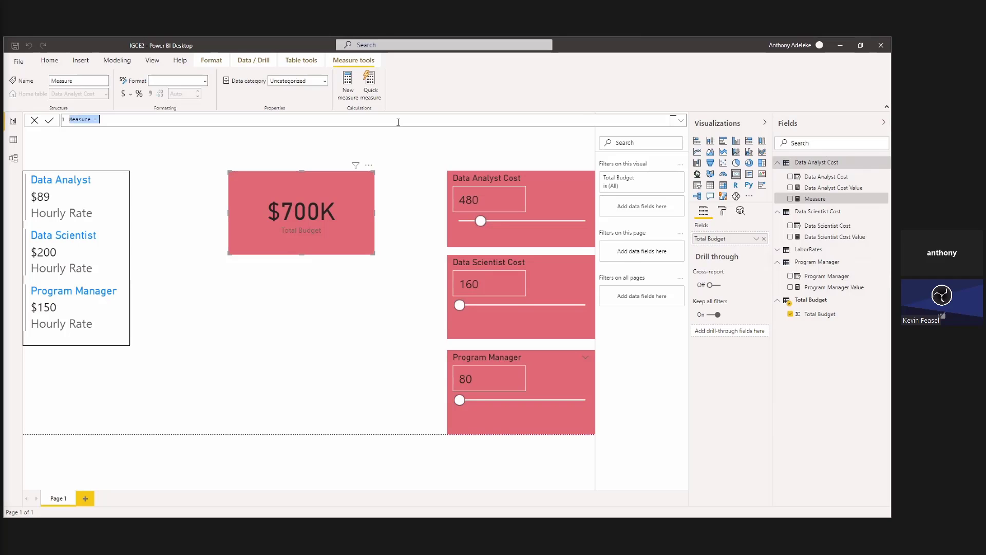
text(Data Analyst Cost = CALCULATE(SUM(LaborRates[Hourly Rate]), LaborRates[Job Series] ="Data Analyst") * [Data Analyst Hours Value])
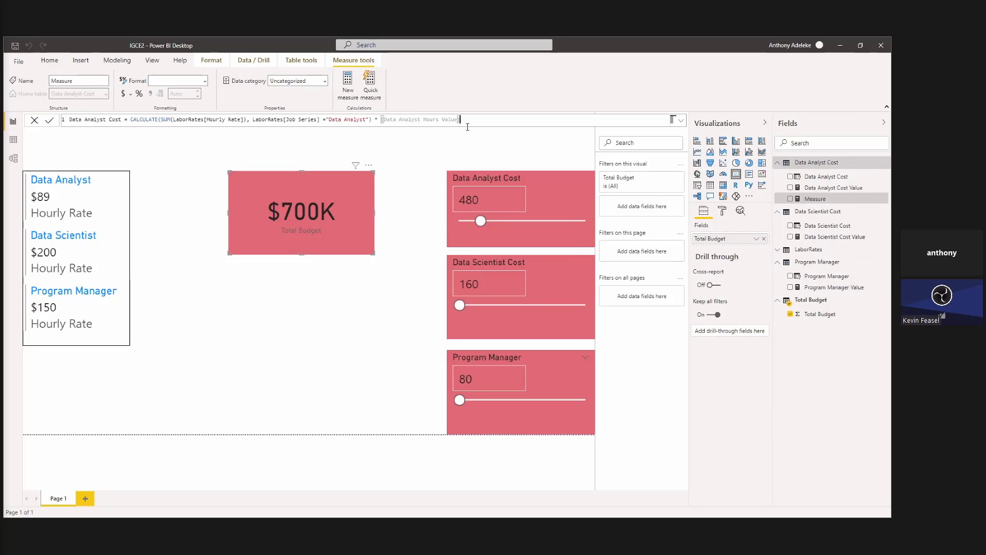
key(ctrl+a)
key(ctrl+c)
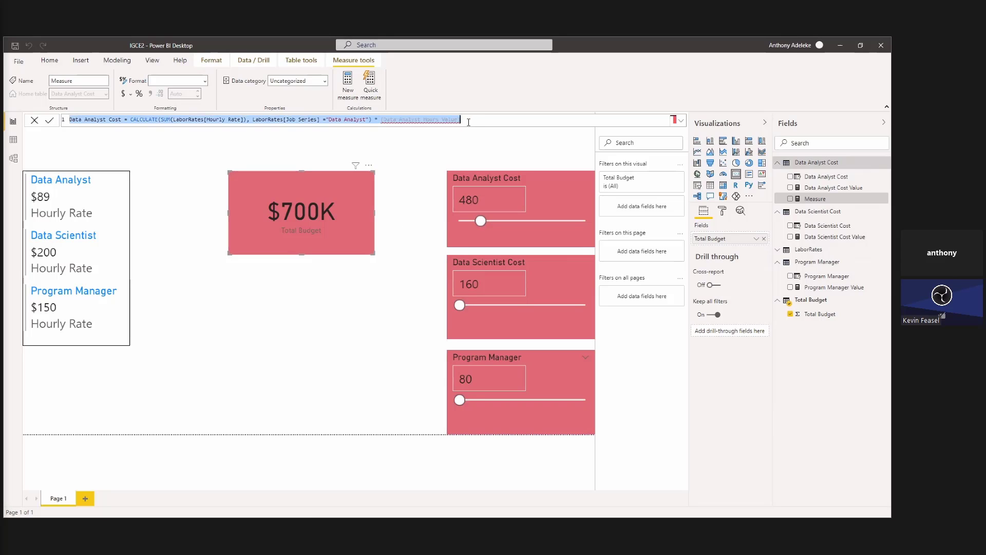
scroll(469, 122, up, 5)
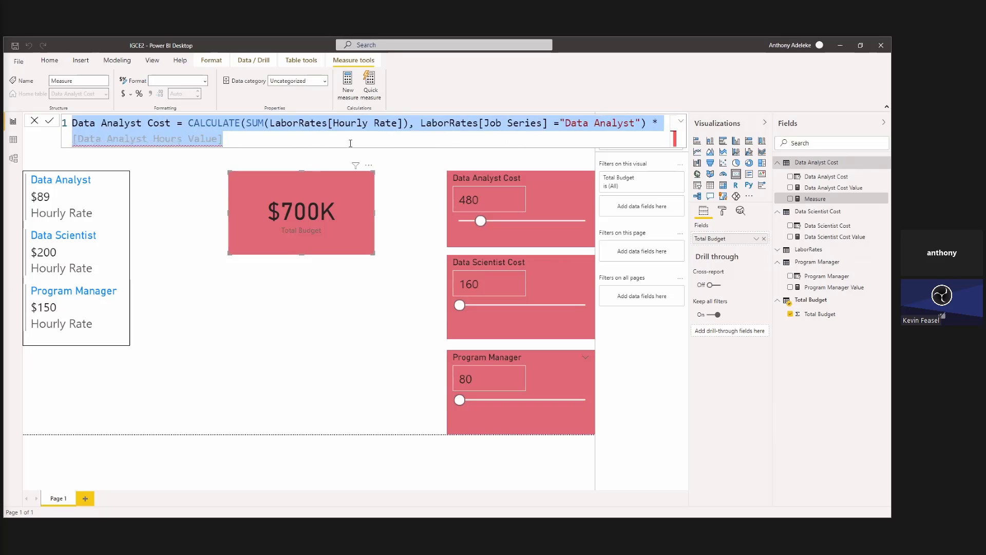
click(301, 143)
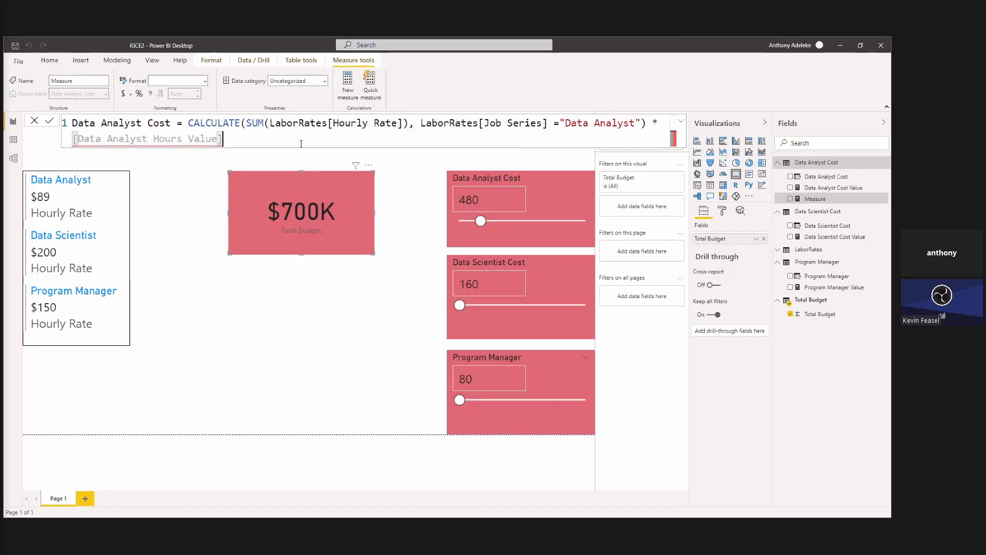
Replace the hours reference in the measure formula with [Data Analyst Cost Value] and enlarge the formula text.
double_click(170, 139)
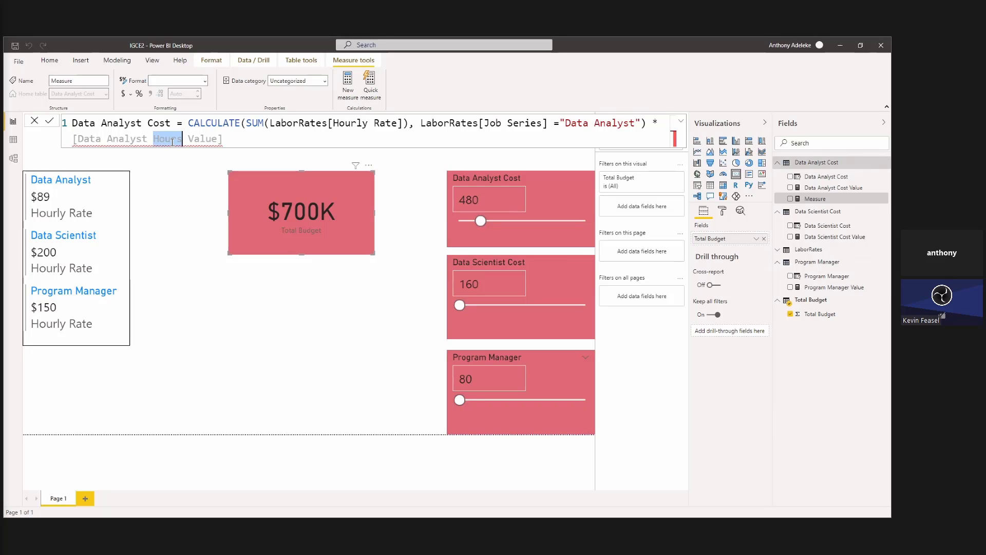
text(Cost)
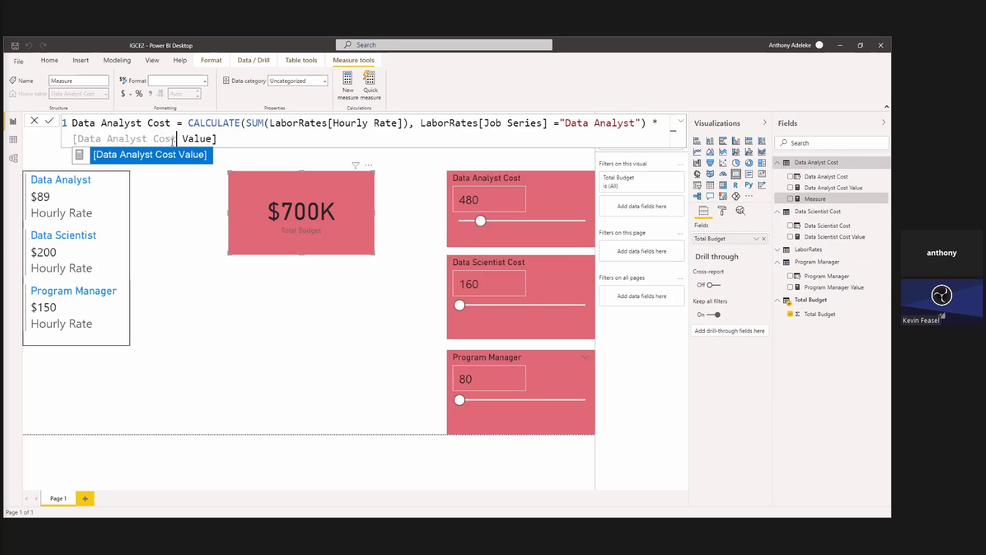
click(171, 154)
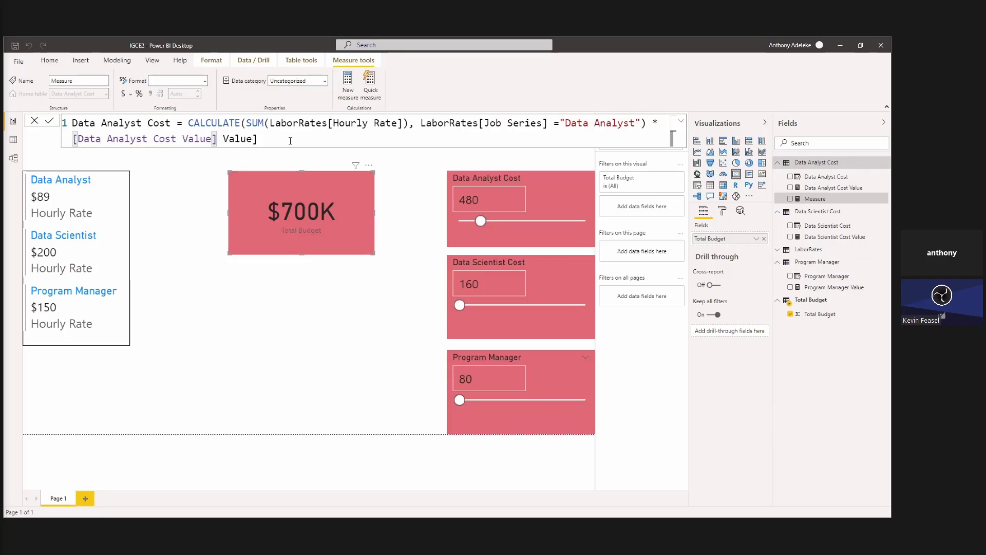
drag(261, 140, 216, 140)
key(BackSpace)
drag(218, 139, 70, 123)
scroll(231, 138, up, 2)
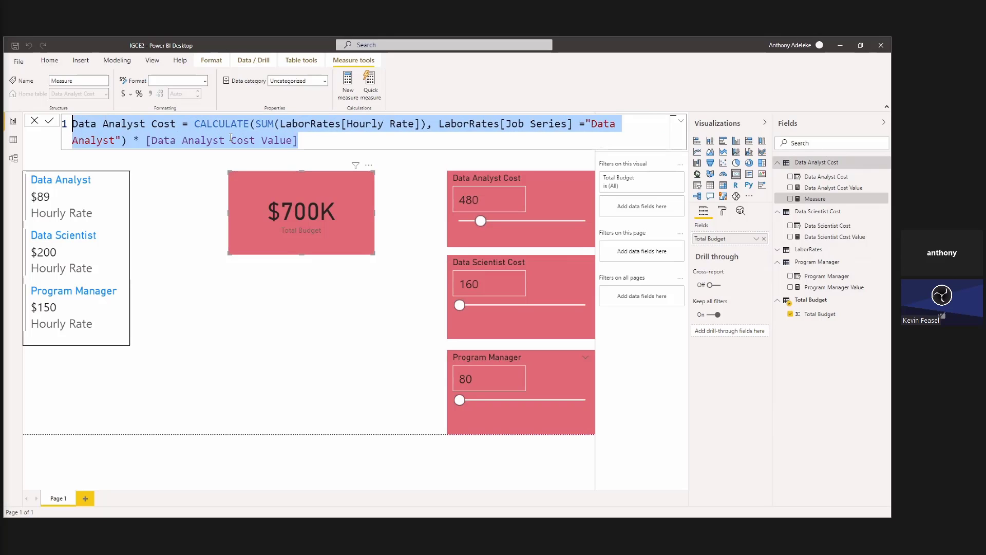
key(Right)
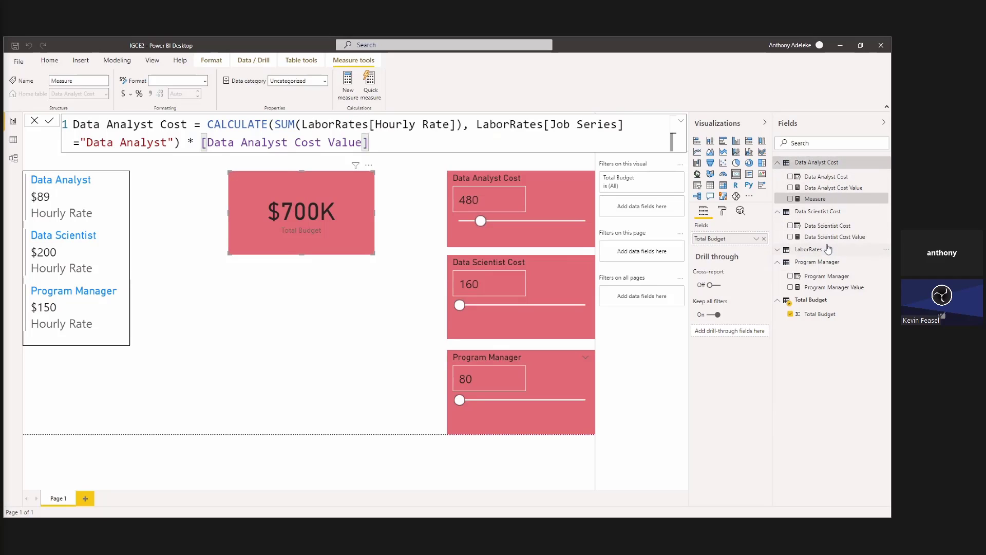
Try to save the measure as Data Analyst Cost, discard its formula, and delete it from the Data Analyst Cost table.
click(779, 253)
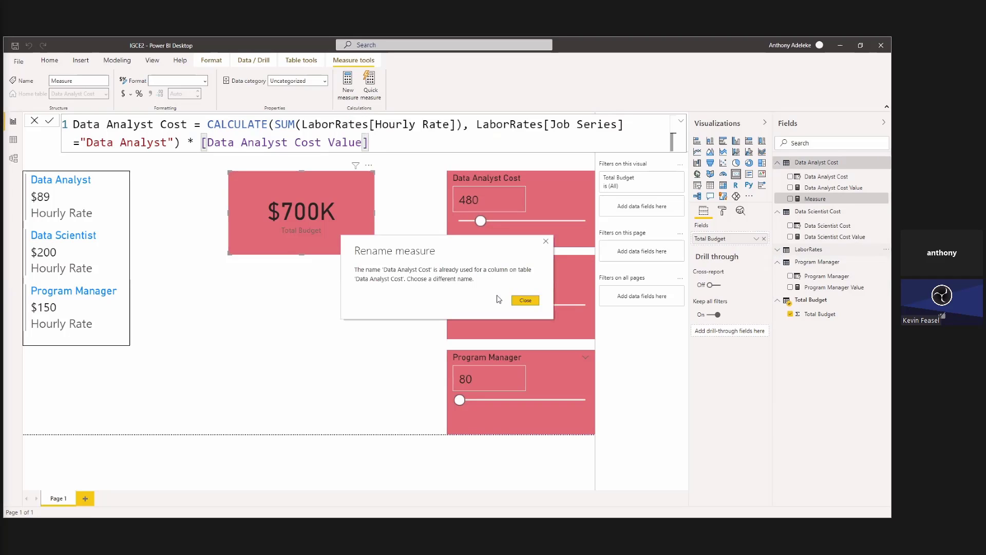
click(533, 302)
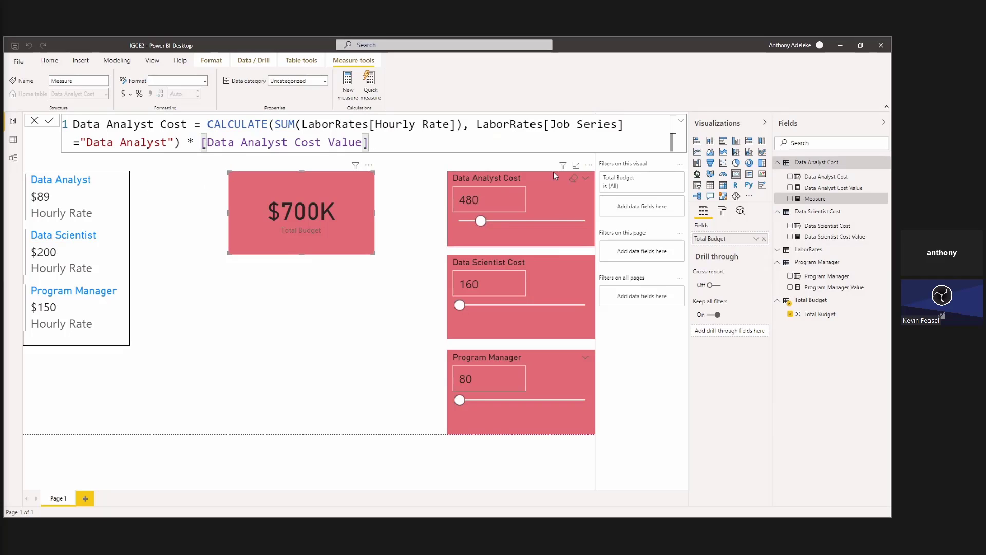
click(420, 181)
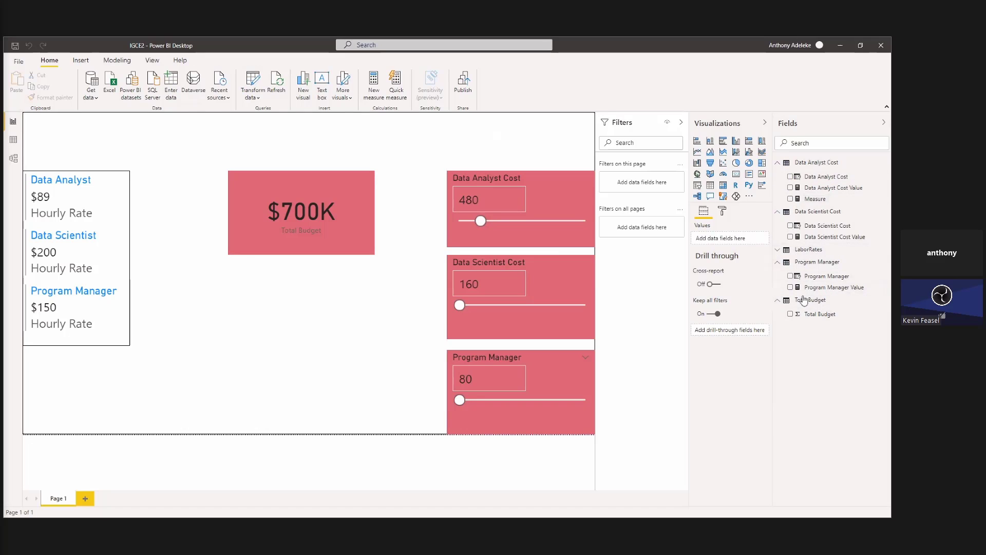
click(814, 200)
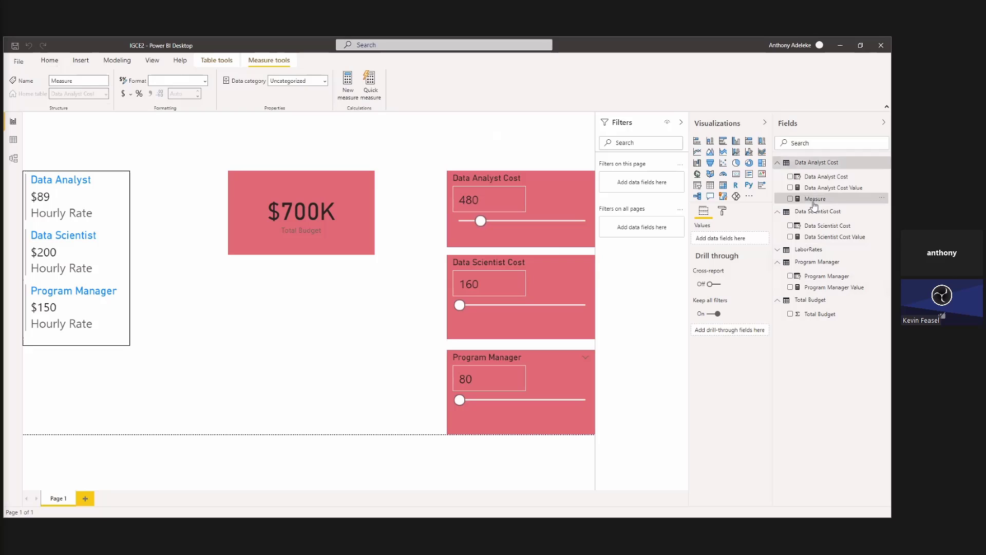
right_click(849, 198)
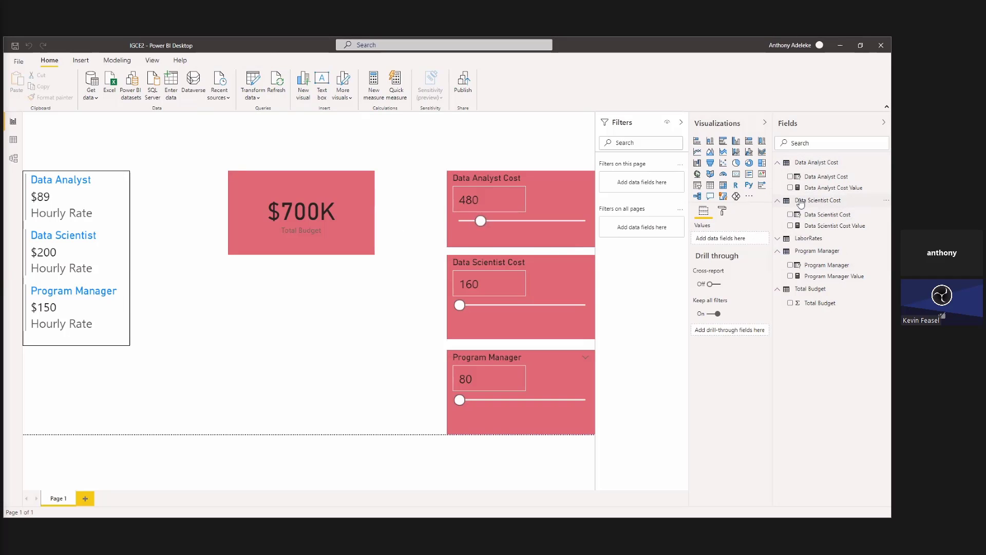
Create a Data Analyst Cost measure in the LaborRates table from the copied formula, replacing the hours reference with [Data Analyst Cost Value].
click(782, 240)
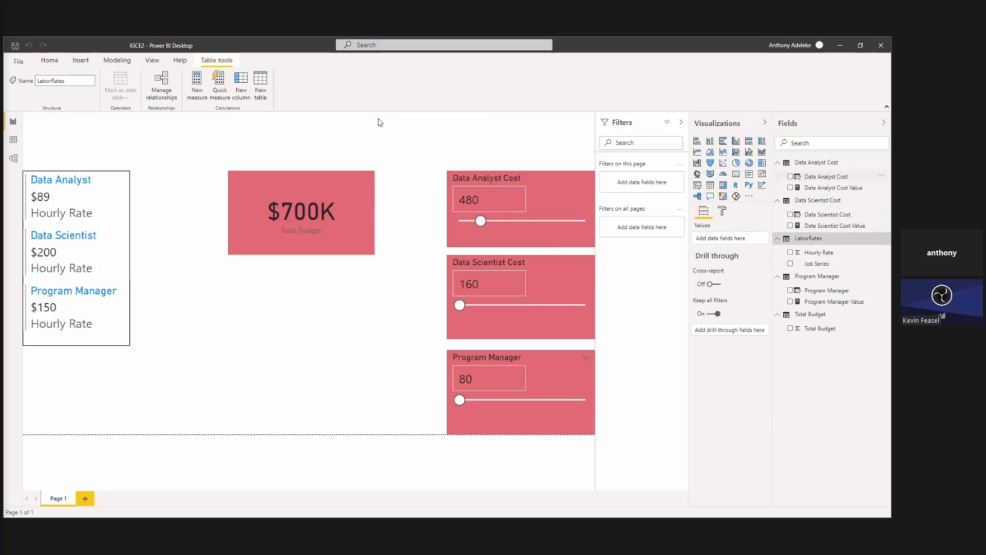
click(203, 82)
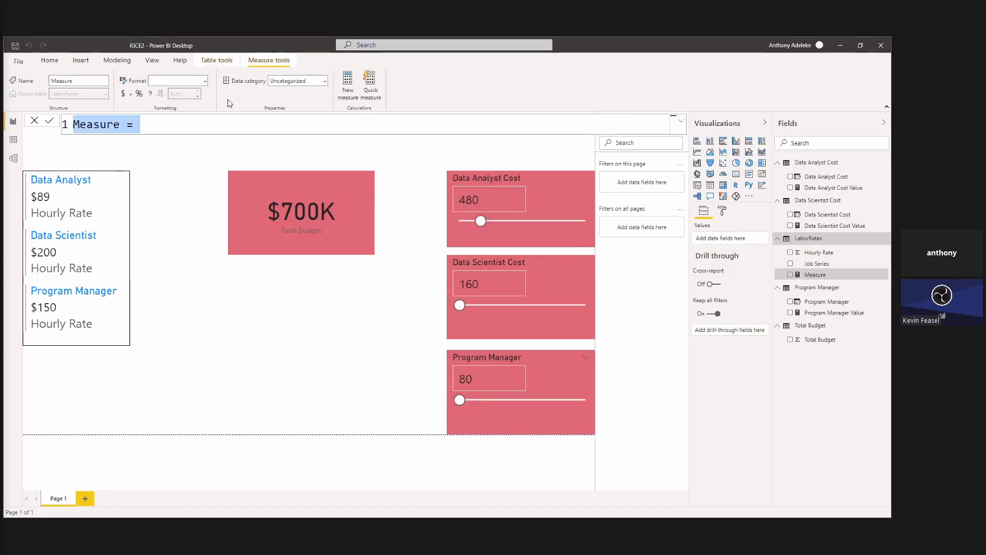
key(ctrl+v)
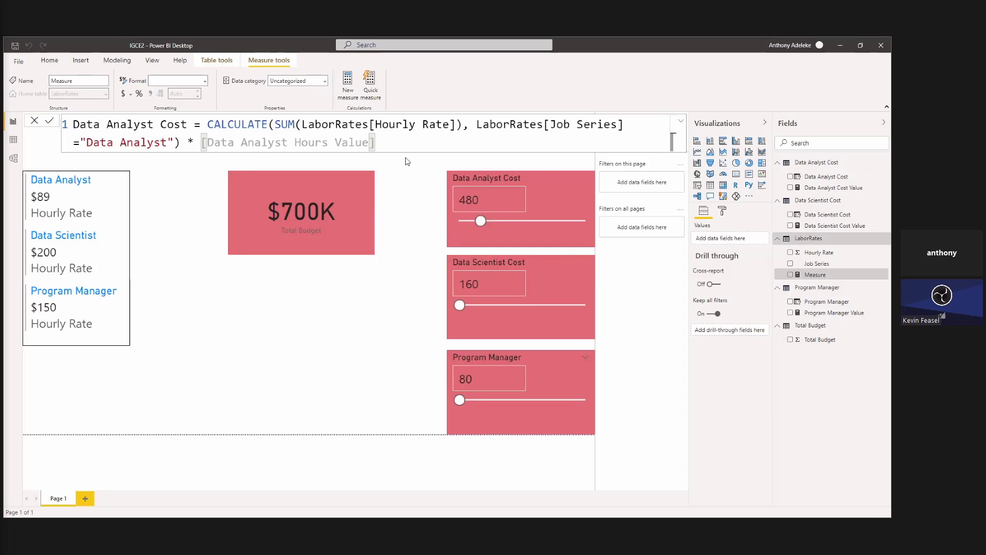
double_click(311, 143)
key(BackSpace)
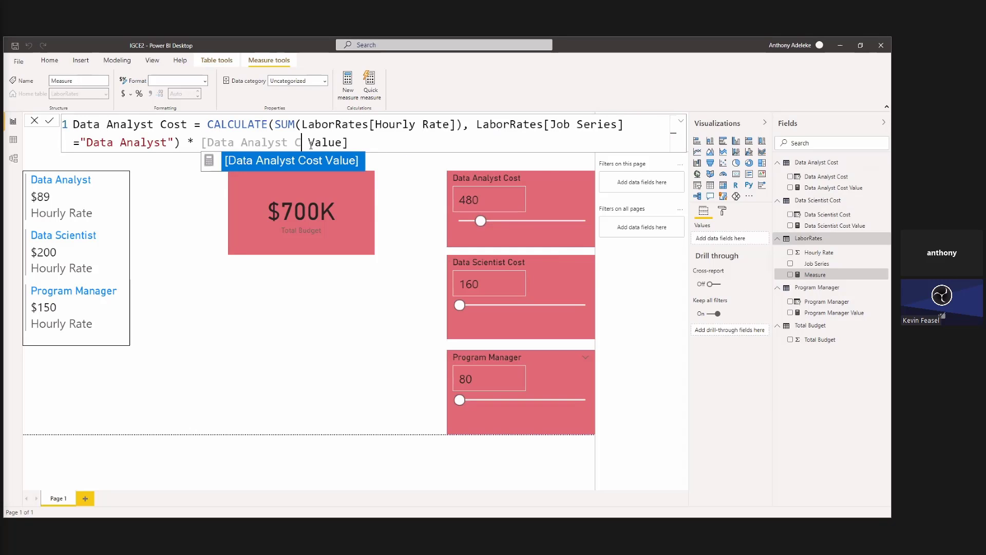
text(Cosy)
key(BackSpace)
key(BackSpace)
key(BackSpace)
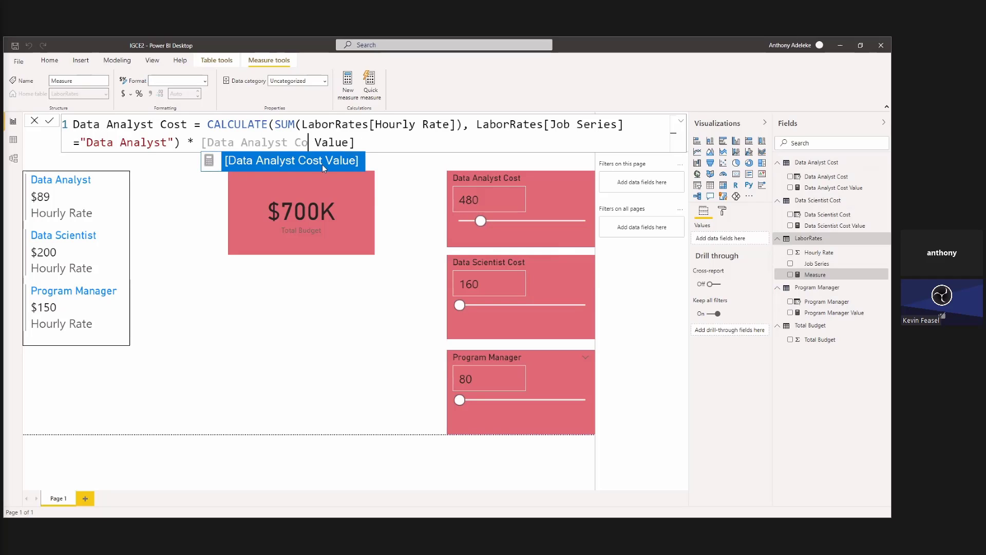
click(323, 165)
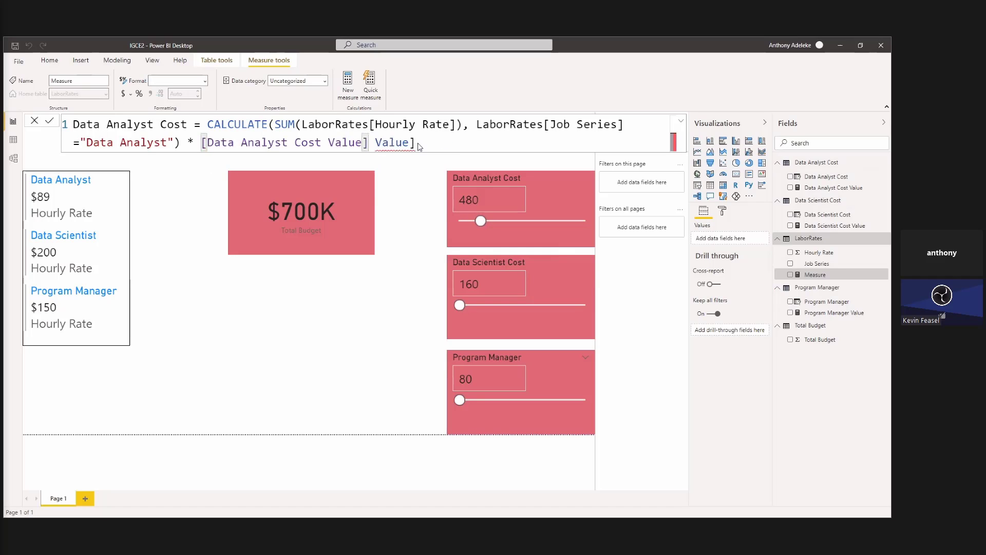
key(Return)
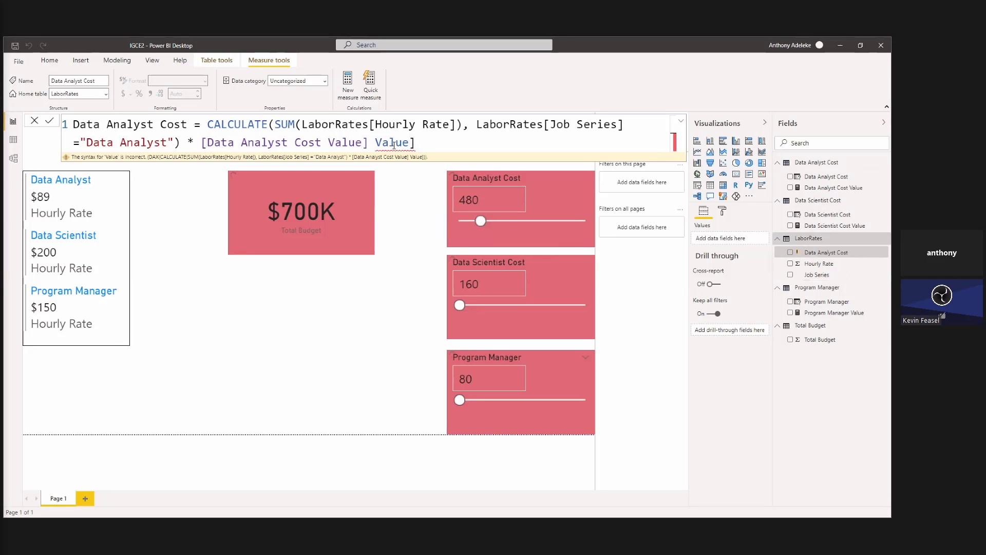
Remove the leftover "Value]" text from the end of the Data Analyst Cost formula and commit the measure.
drag(416, 144, 372, 145)
key(BackSpace)
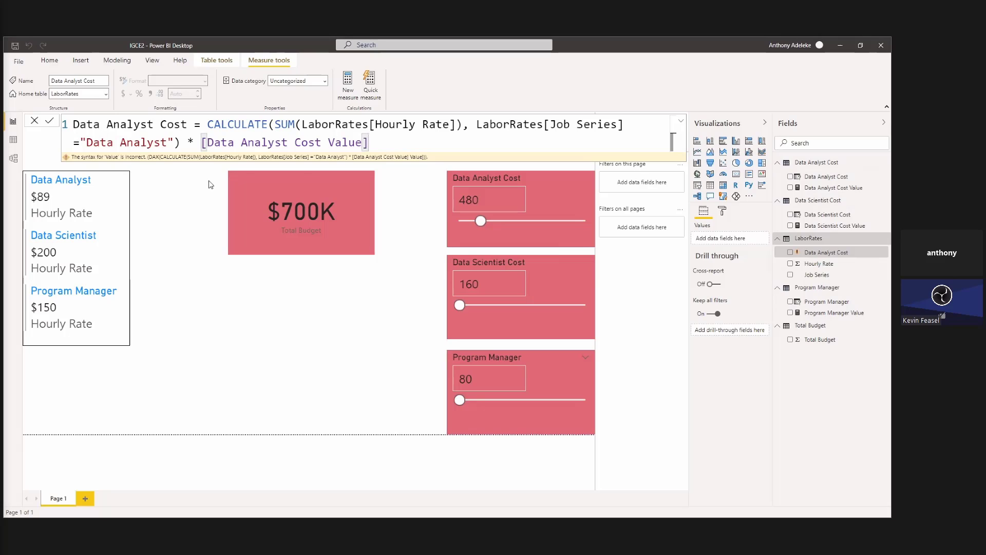
key(Return)
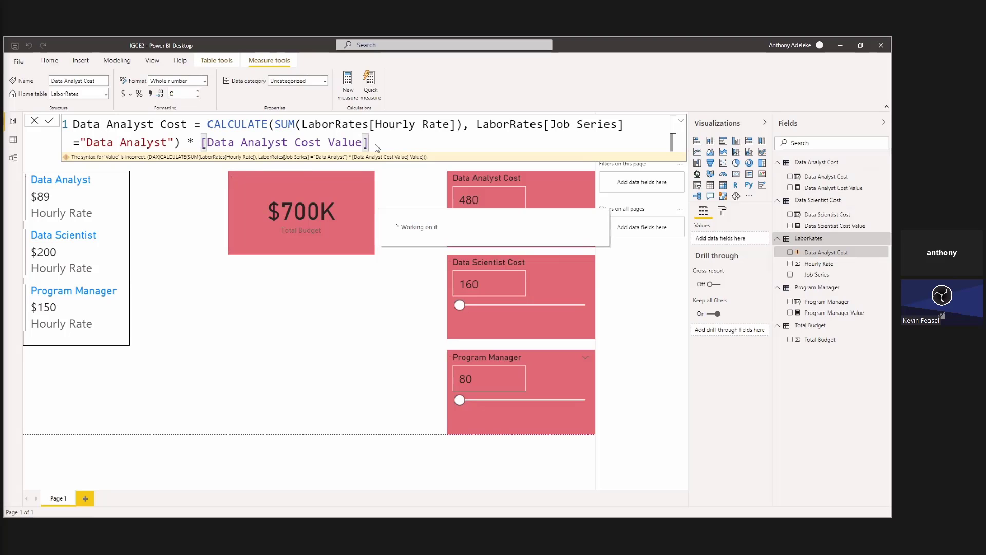
click(62, 133)
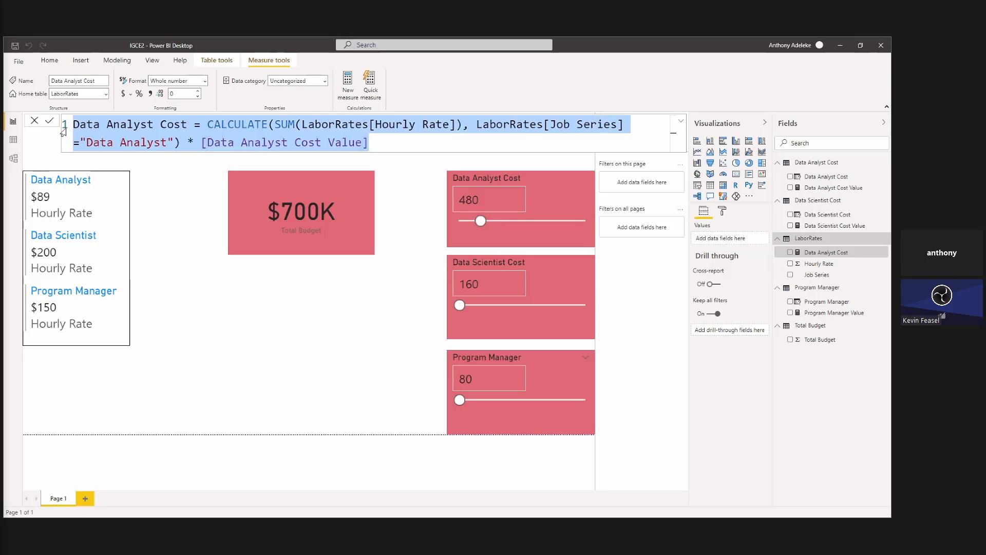
click(50, 122)
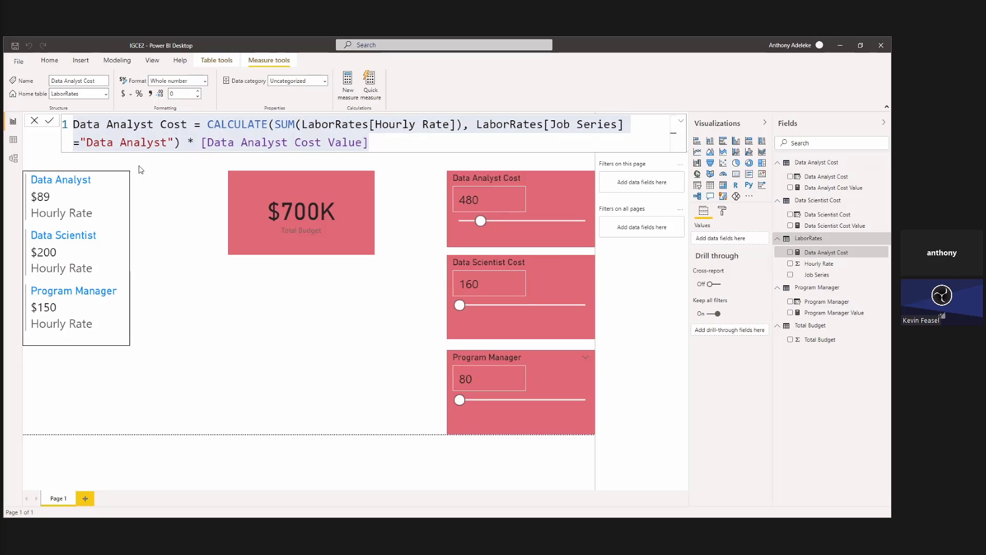
Show the Data Analyst Cost measure as a card under Total Budget at the same width, and format the measure as currency.
click(791, 252)
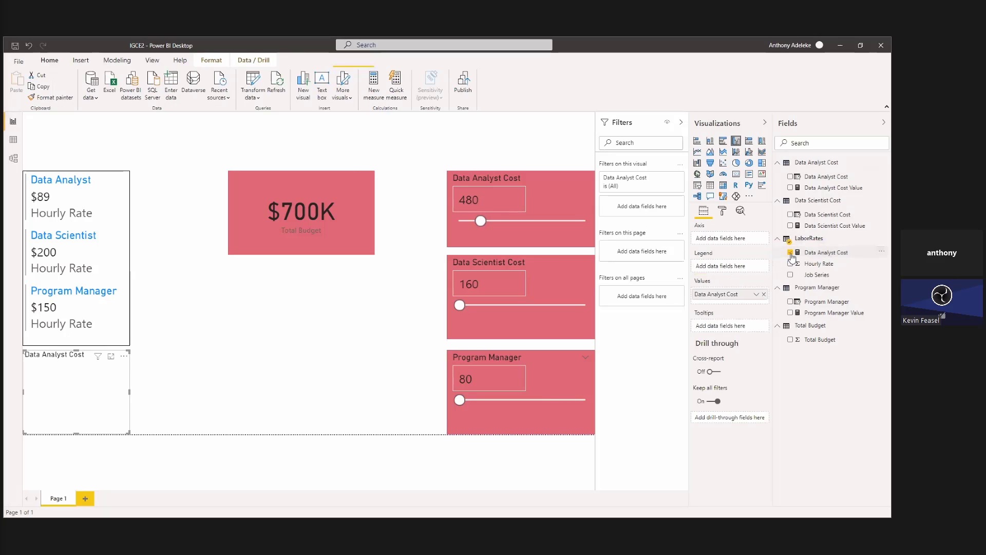
drag(80, 359, 286, 279)
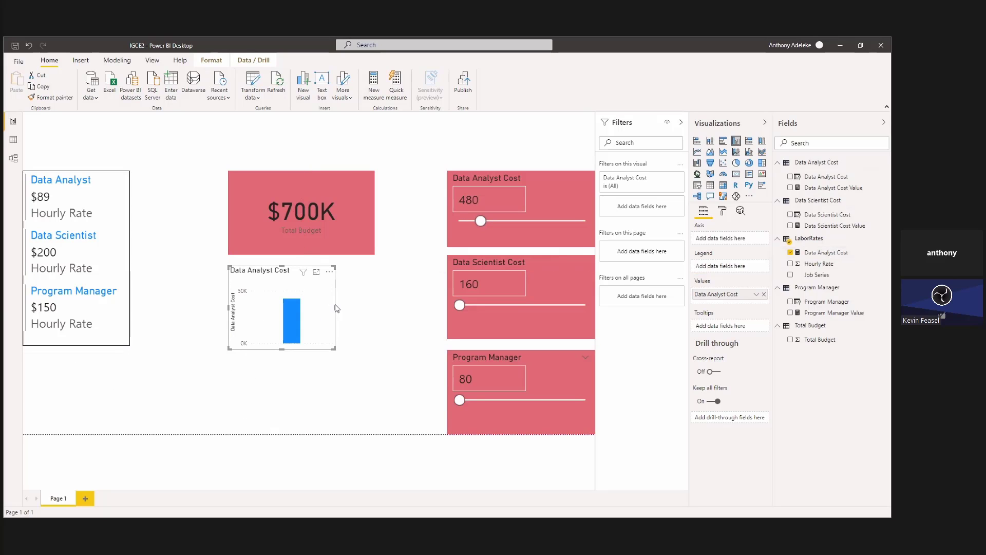
drag(335, 309, 374, 309)
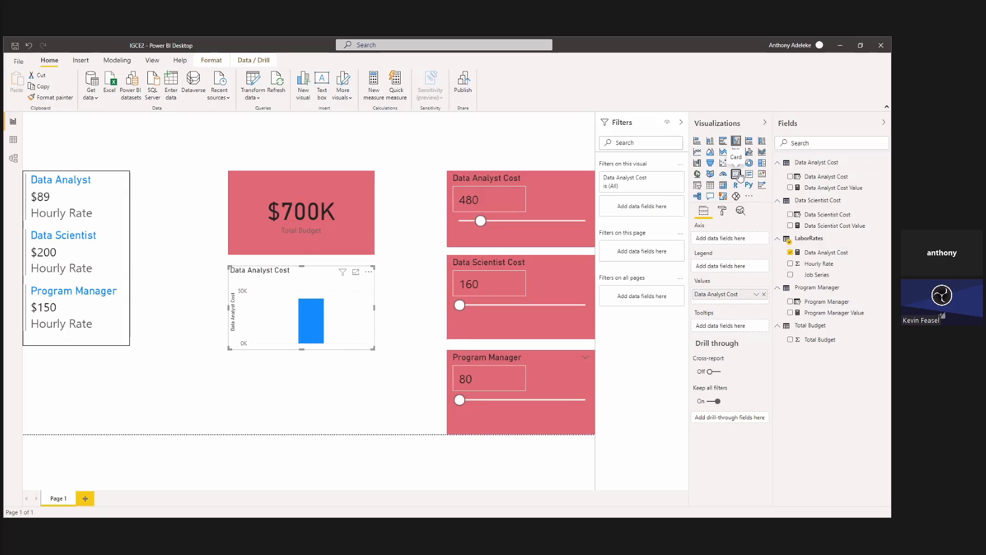
click(736, 175)
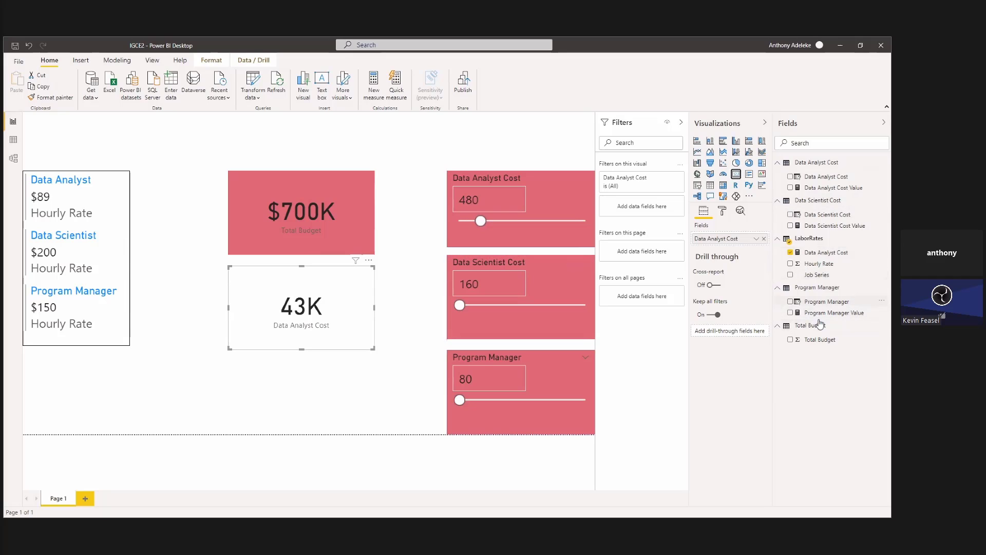
click(858, 255)
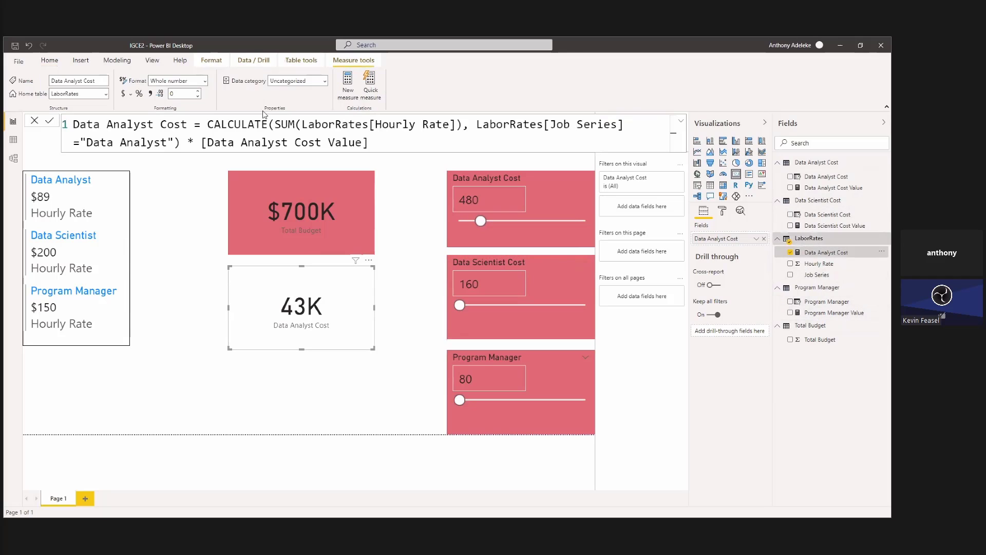
click(124, 95)
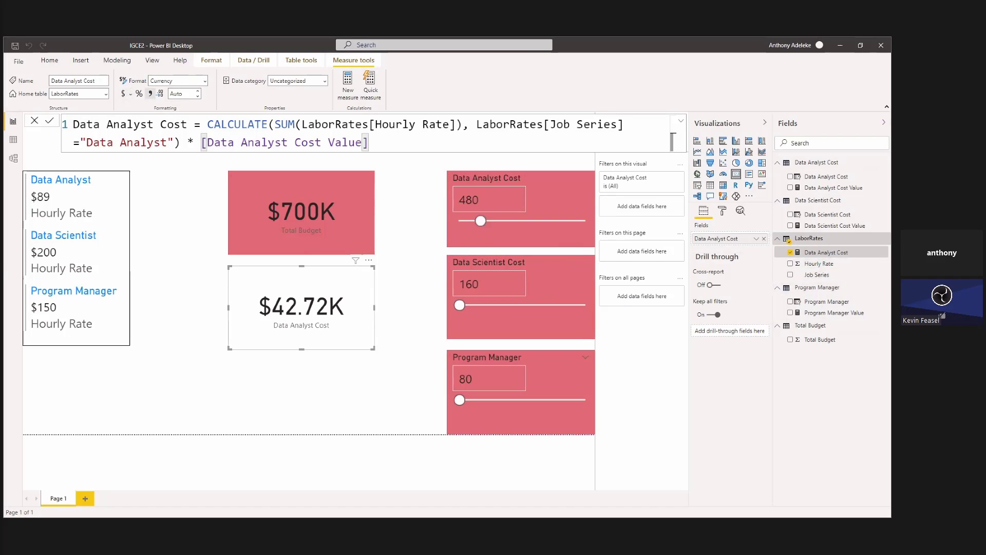
Set the data label display units of the Data Analyst Cost card to None.
click(722, 213)
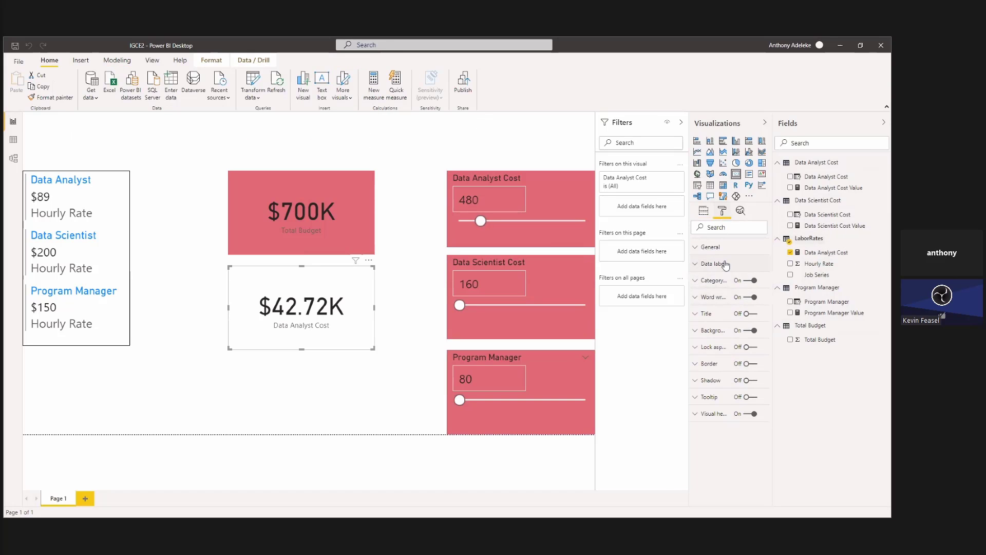
click(719, 281)
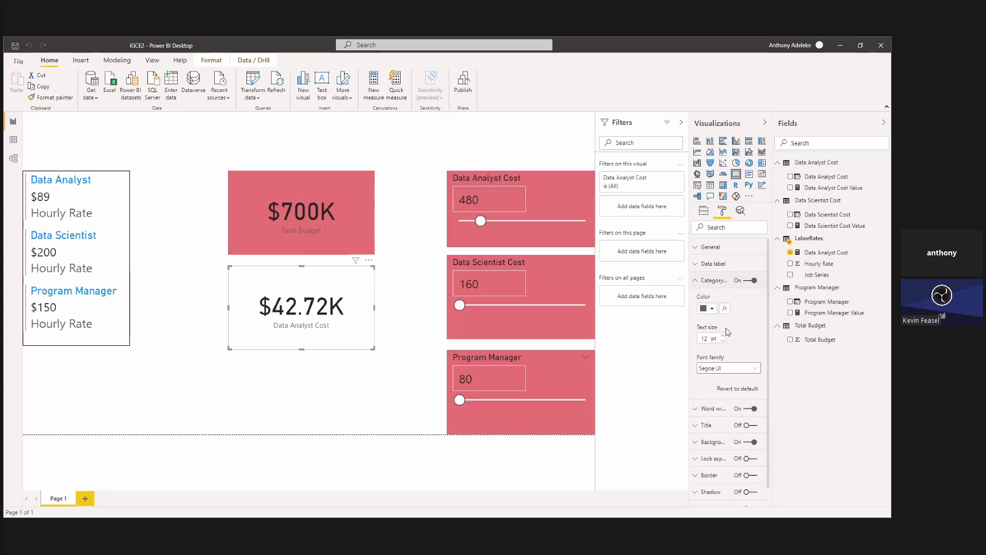
click(721, 264)
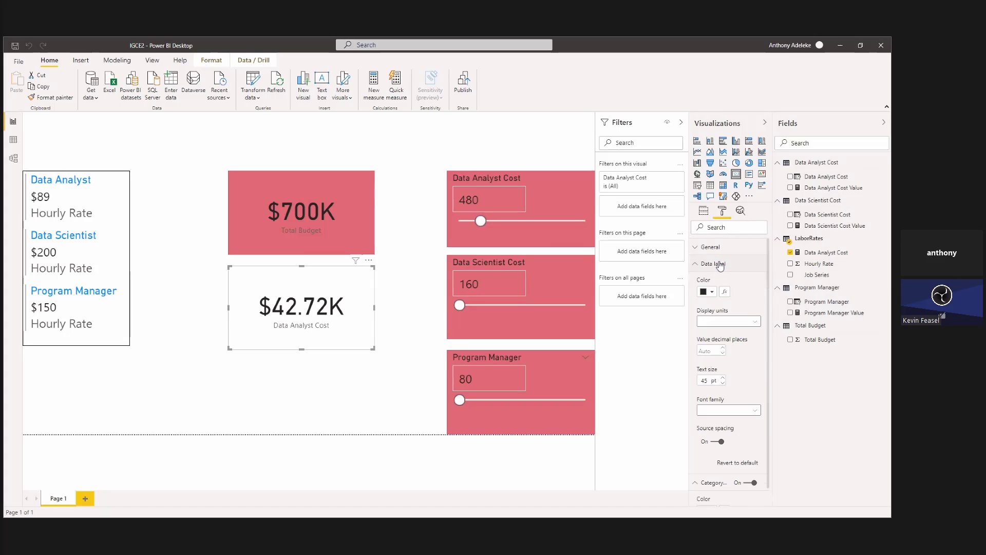
click(740, 322)
click(726, 344)
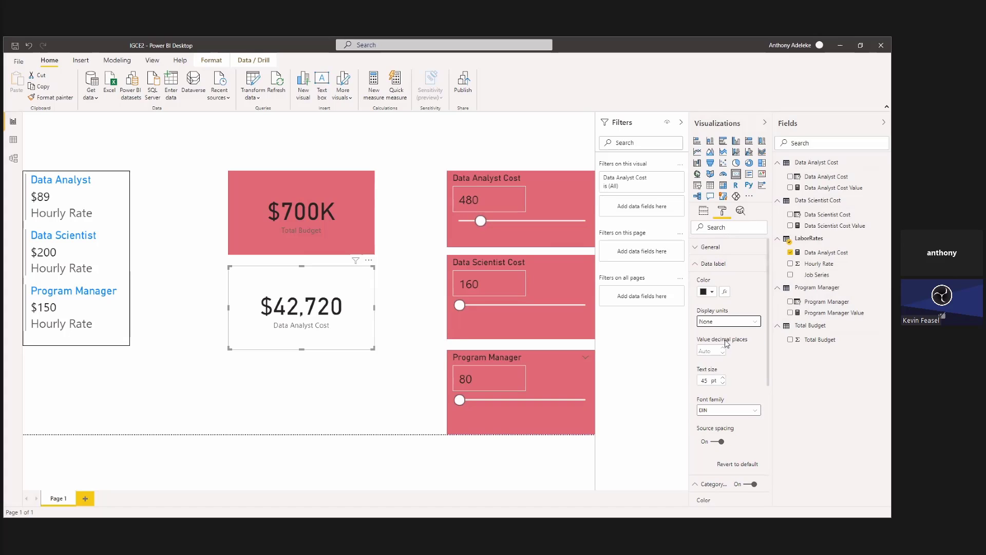
click(393, 352)
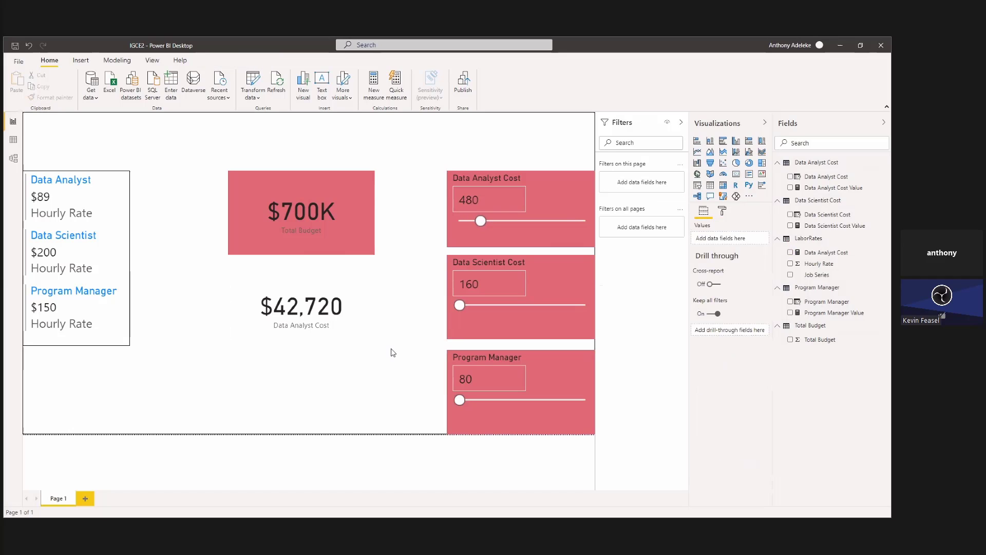
Copy the Total Budget card's formatting onto the Data Analyst Cost card.
click(353, 335)
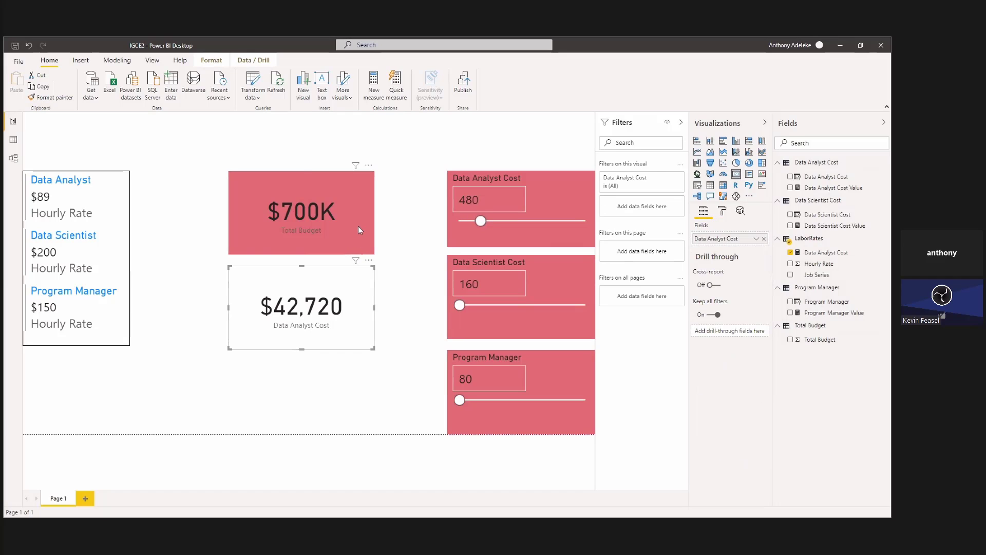
click(358, 226)
click(50, 97)
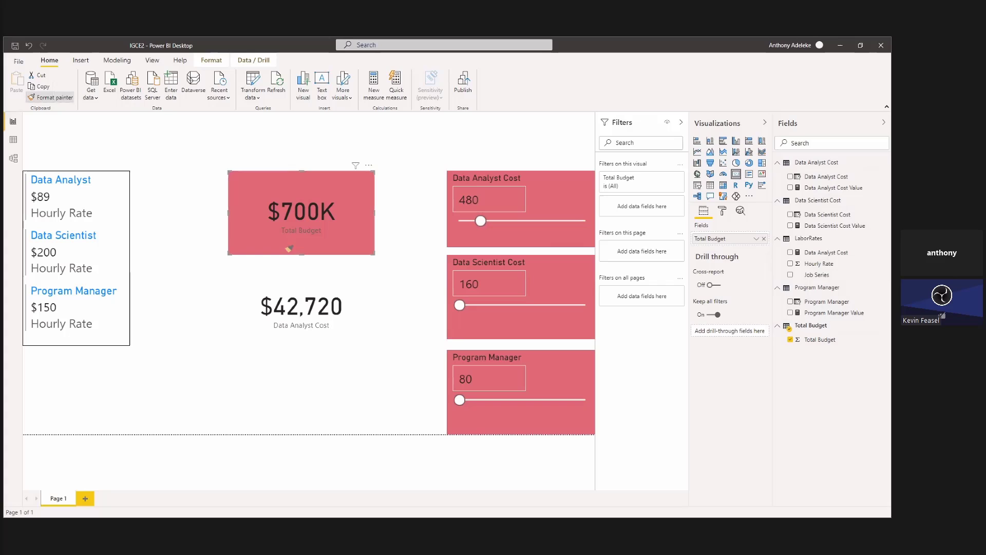
click(319, 322)
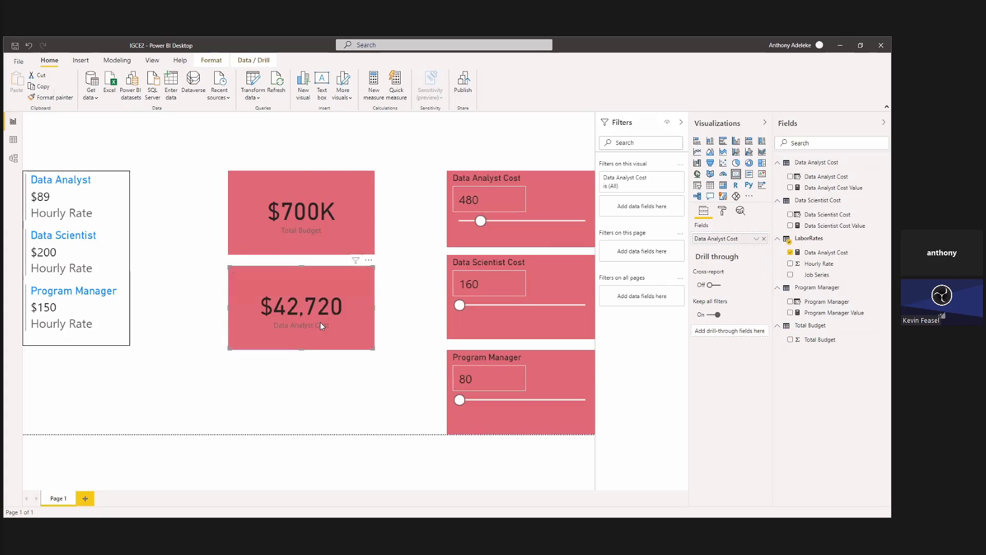
Change the Data Analyst Cost card's background to yellow and copy its formatting onto the Total Budget card.
click(723, 212)
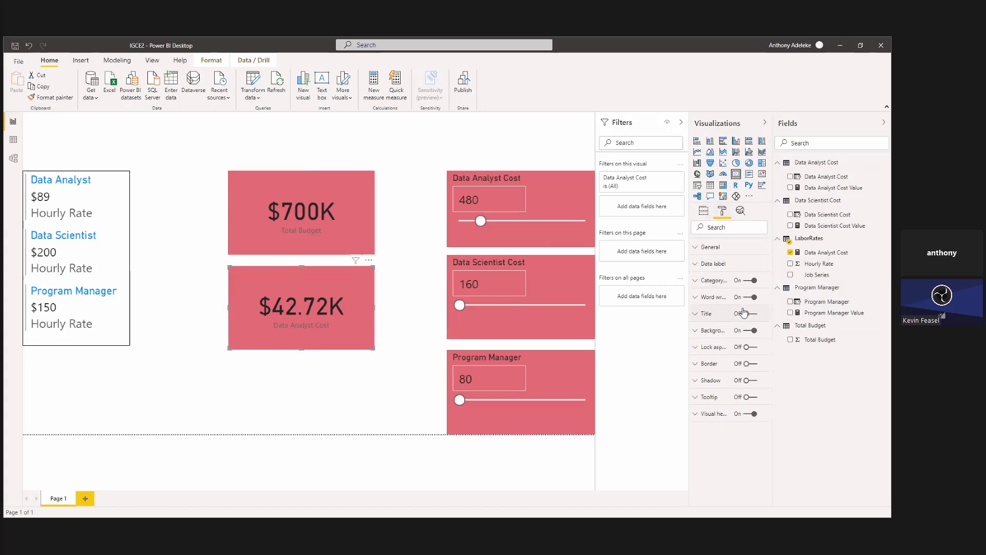
click(714, 331)
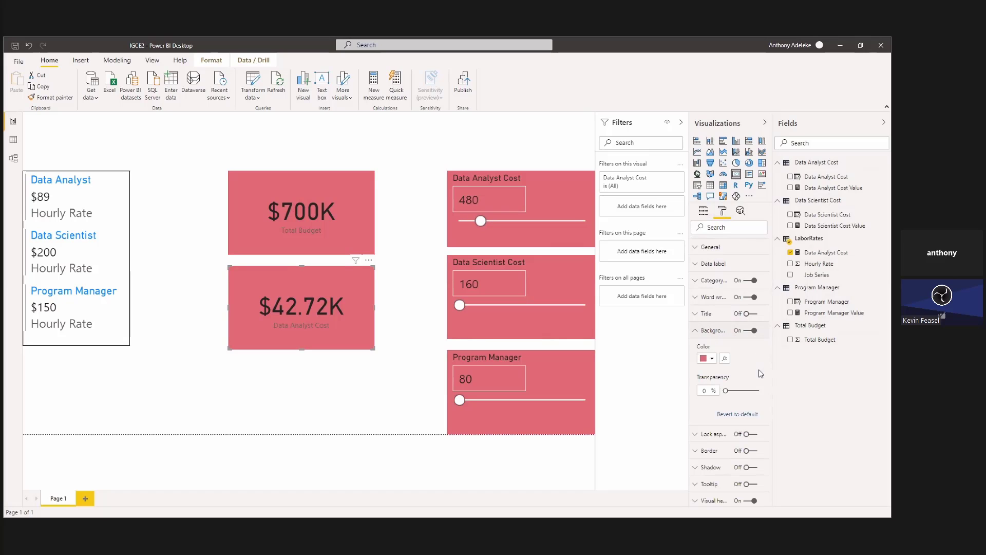
click(712, 358)
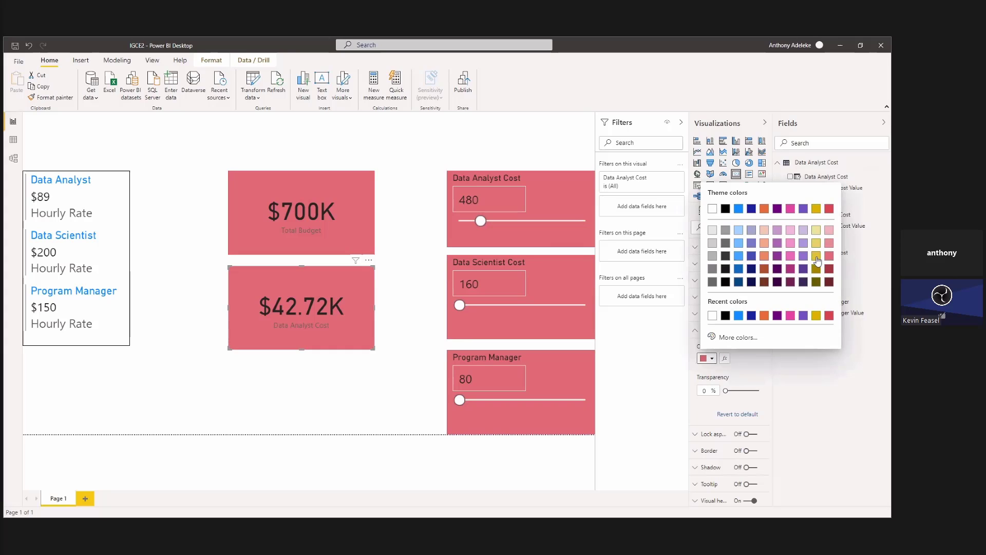
click(817, 256)
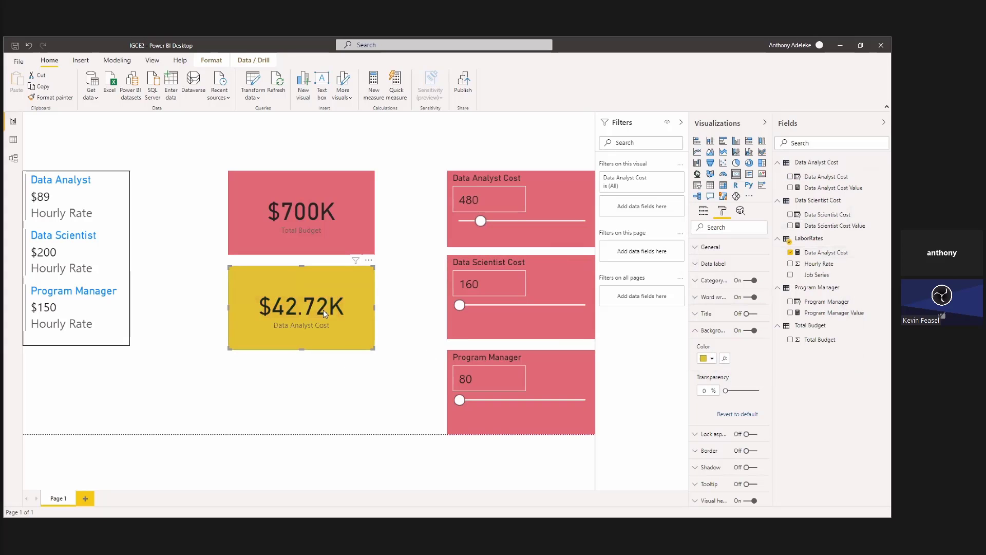
click(53, 98)
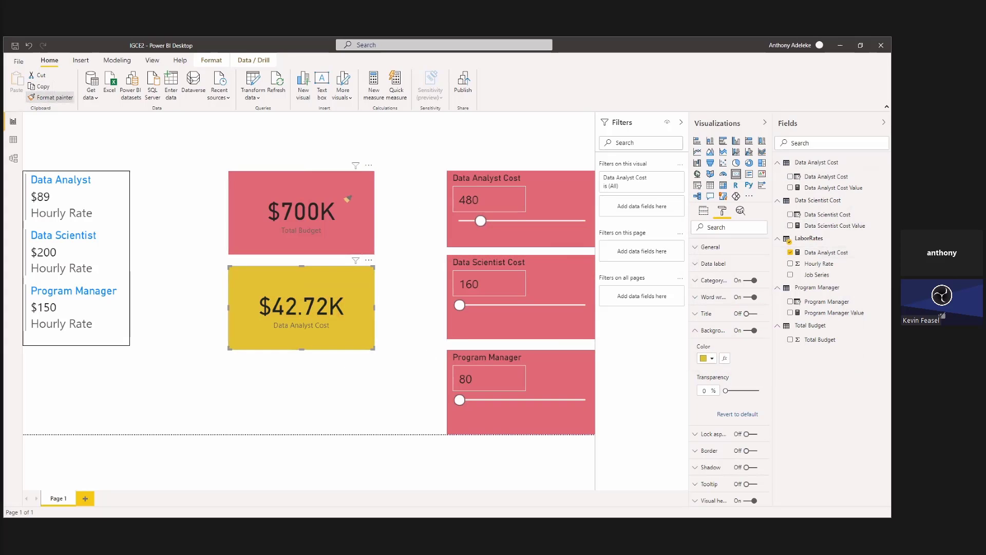
click(346, 198)
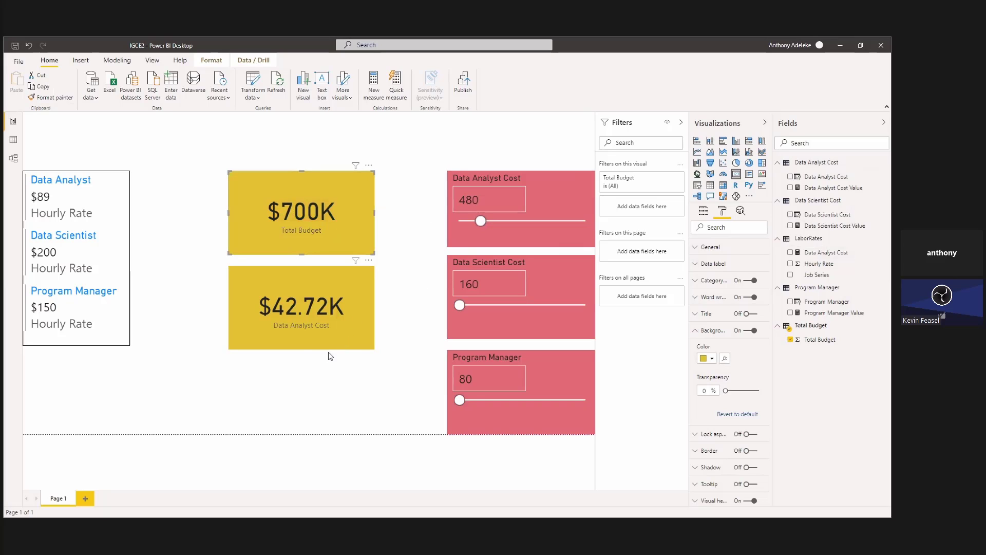
click(303, 353)
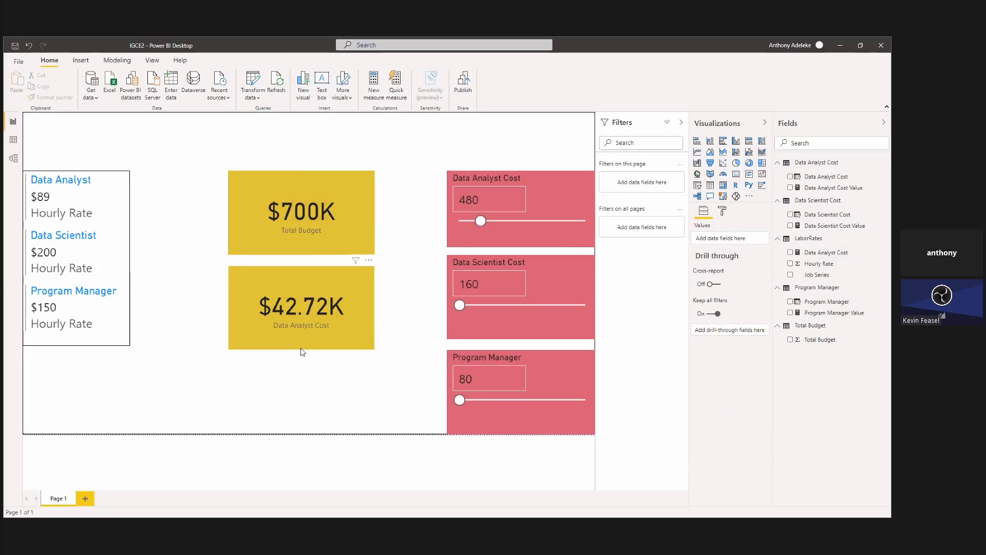
Shorten the Data Analyst Cost card and move it closer to Total Budget, with the Data Analyst Cost slicer set to 160.
click(302, 350)
drag(302, 350, 302, 328)
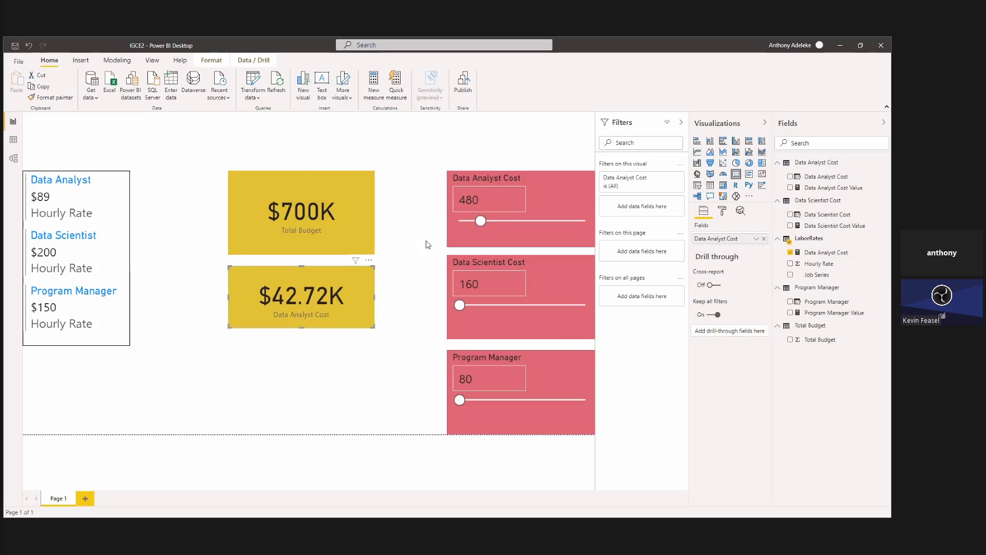
drag(481, 221, 455, 227)
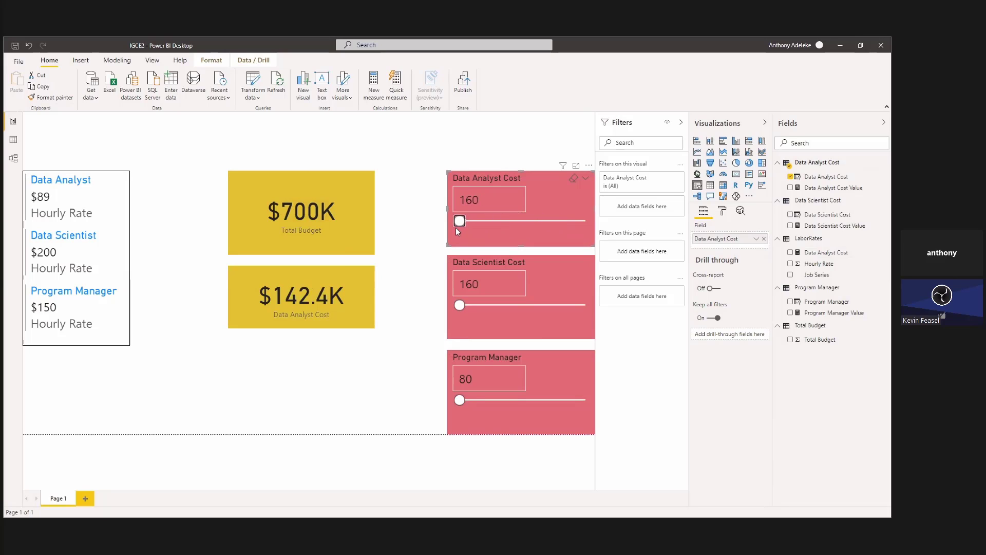
click(341, 305)
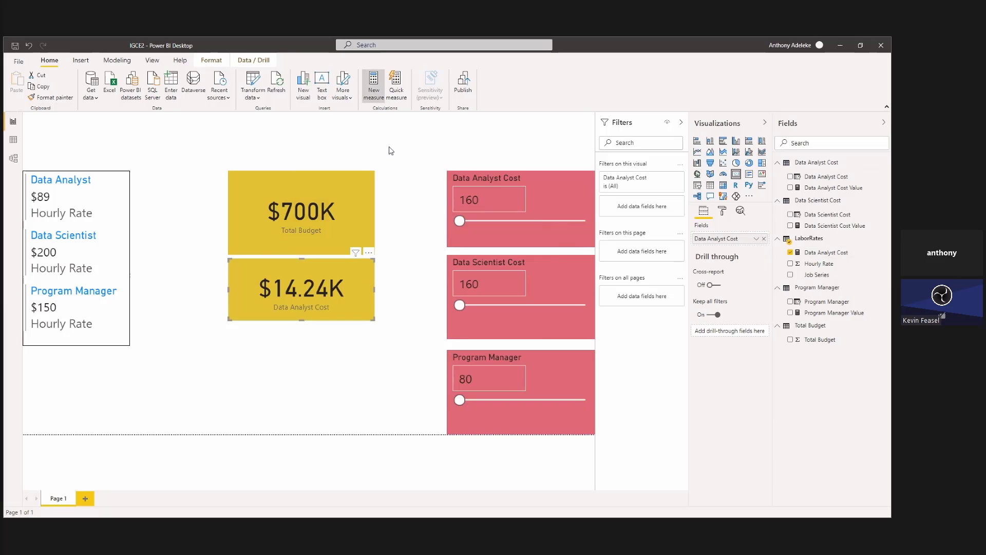
Create a new measure in LaborRates from a copy of the Data Analyst Cost formula and name it Data Scientist Cost.
click(827, 252)
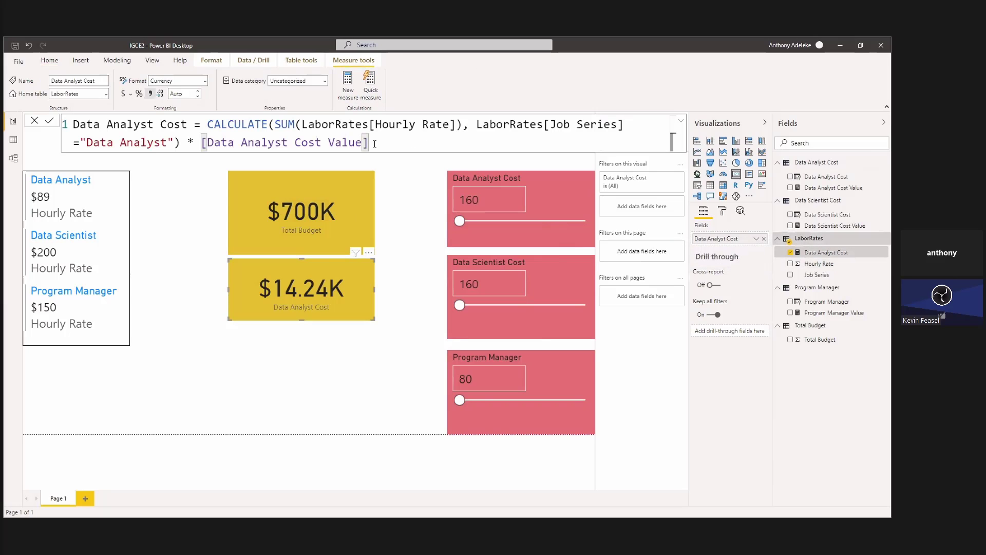
drag(374, 144, 48, 108)
key(ctrl+c)
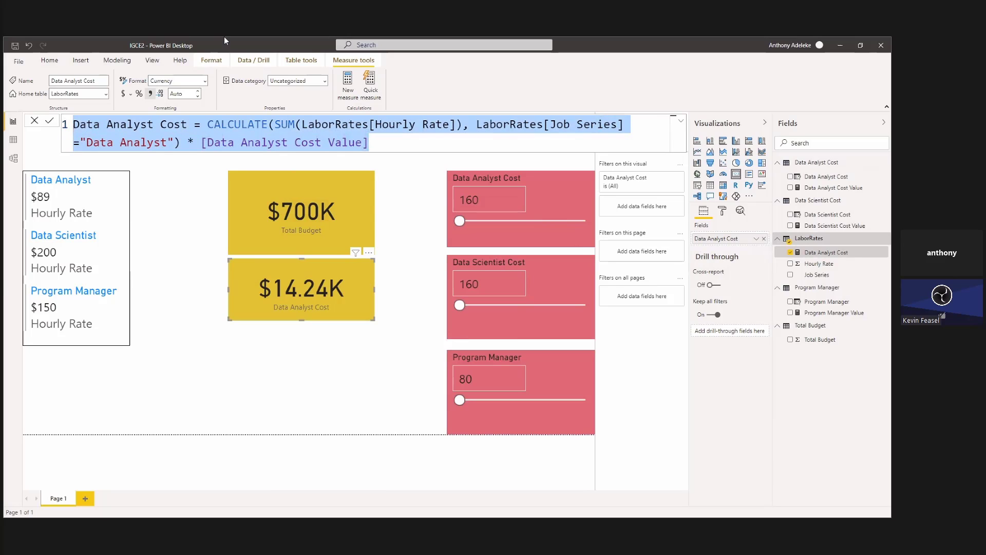
click(348, 85)
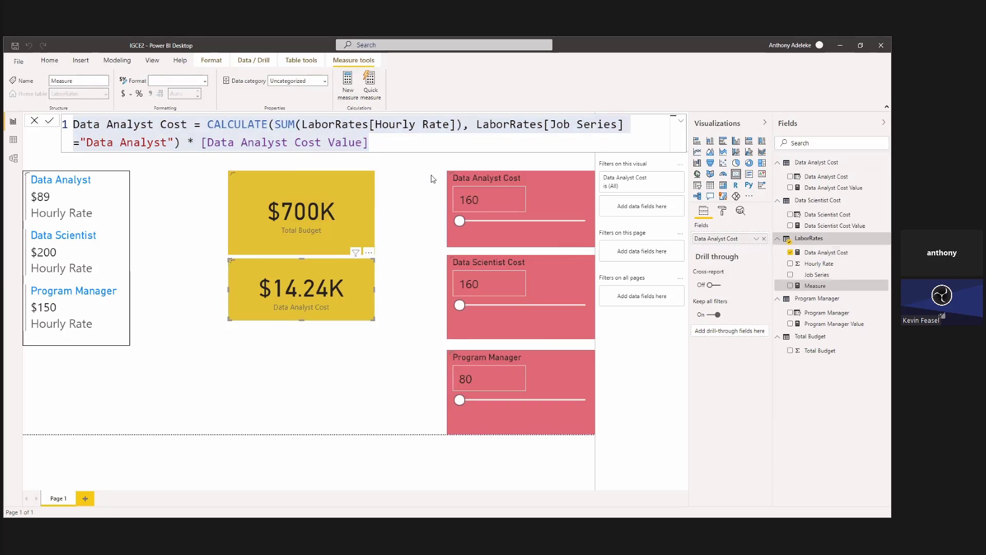
key(ctrl+v)
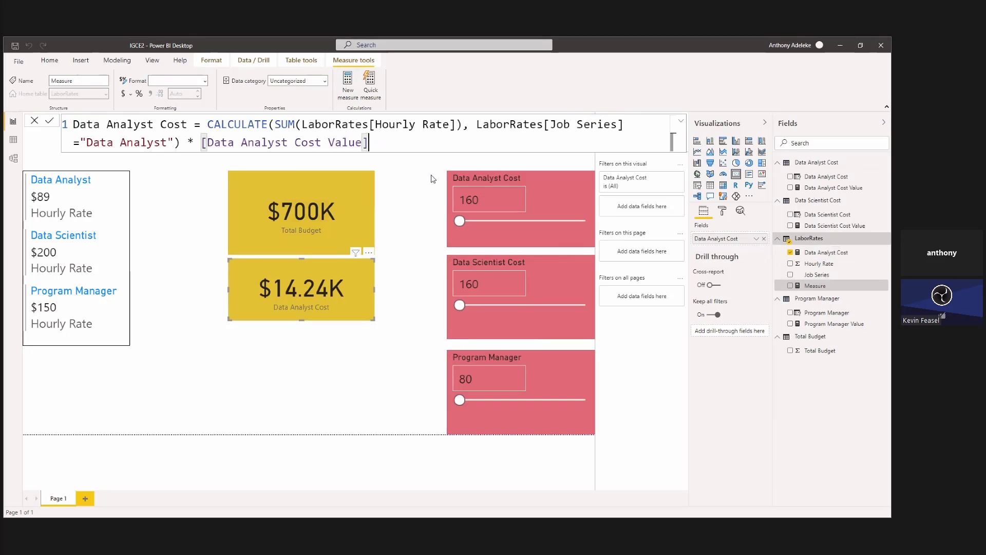
double_click(138, 125)
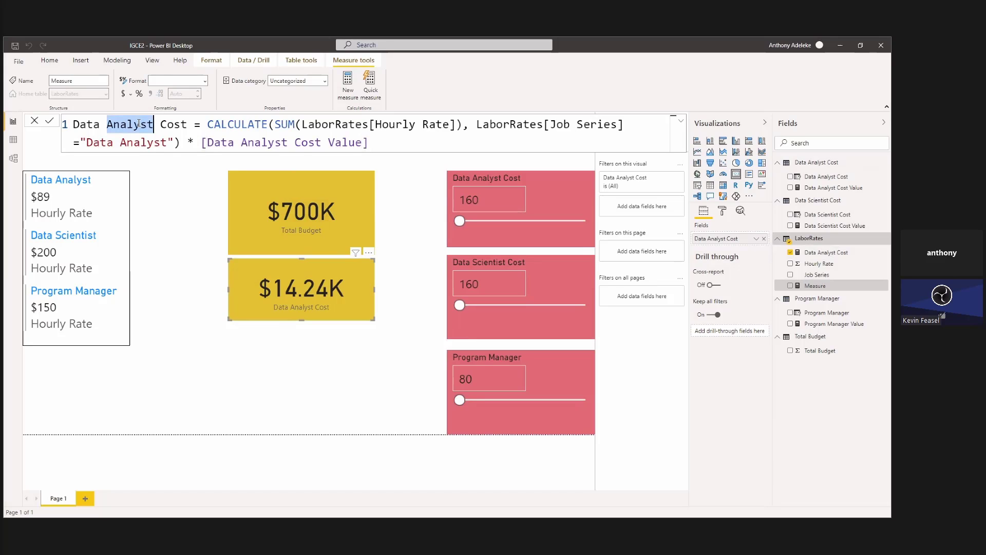
text(Scientist)
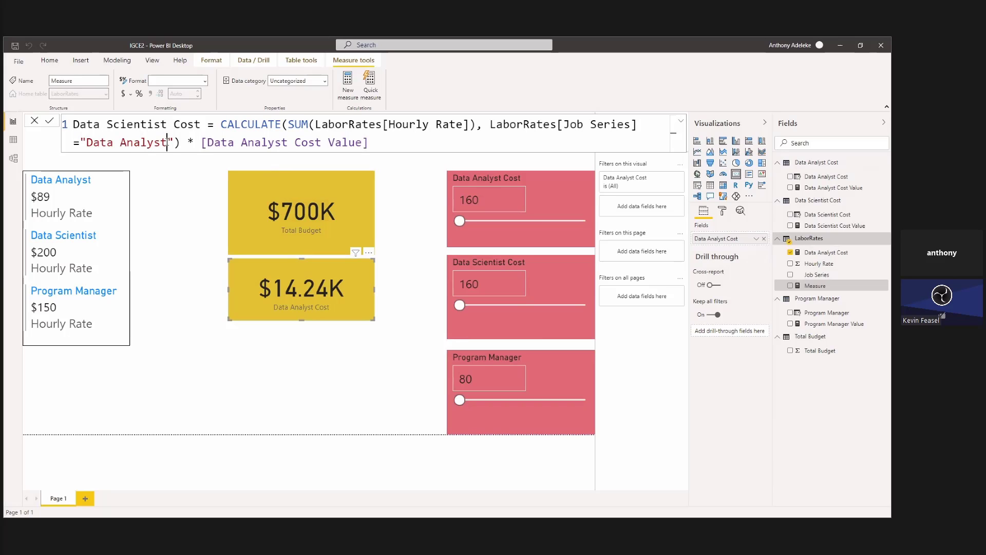
Change the new measure's formula to use the "Data Scientist" job series and [Data Scientist Cost Value], and commit it.
drag(167, 139, 122, 142)
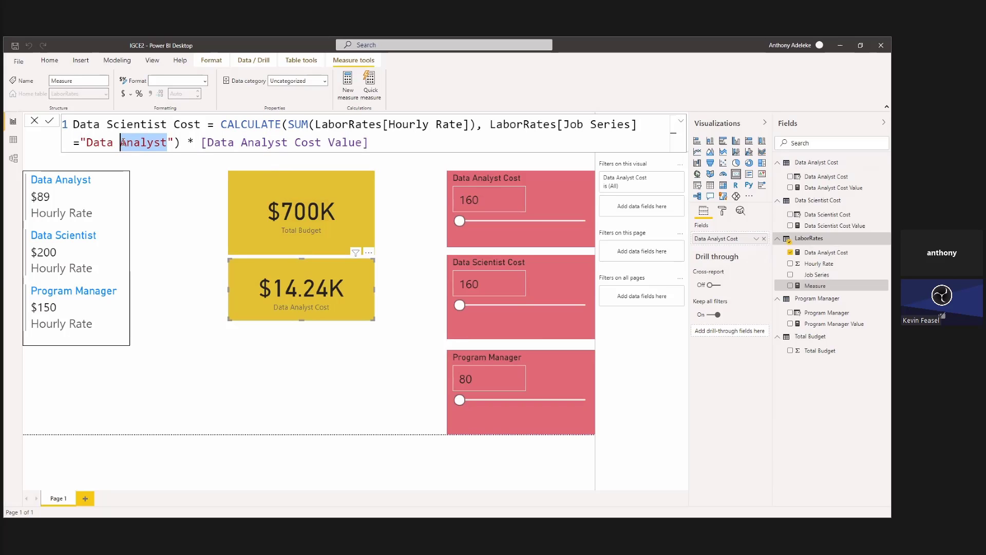
text(S)
text(cientist)
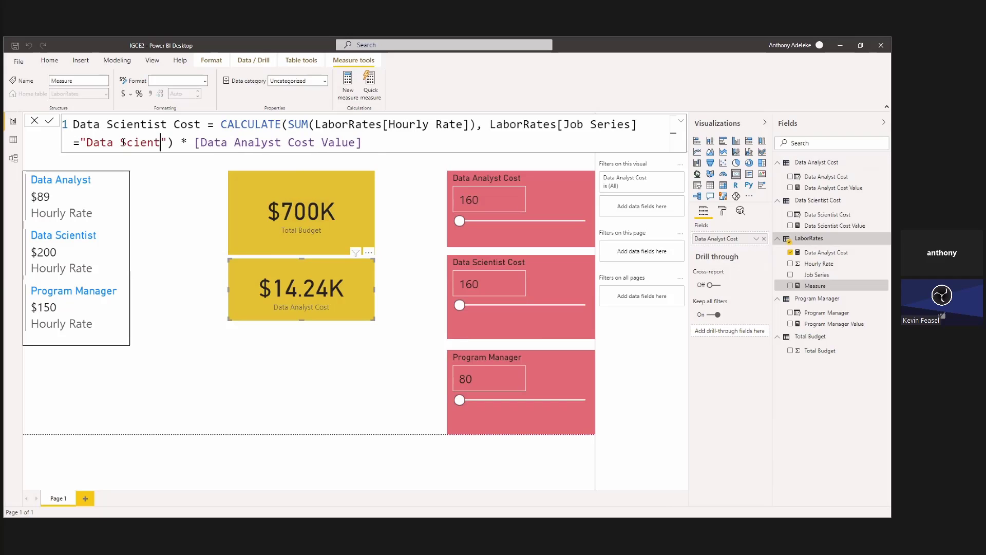
double_click(279, 144)
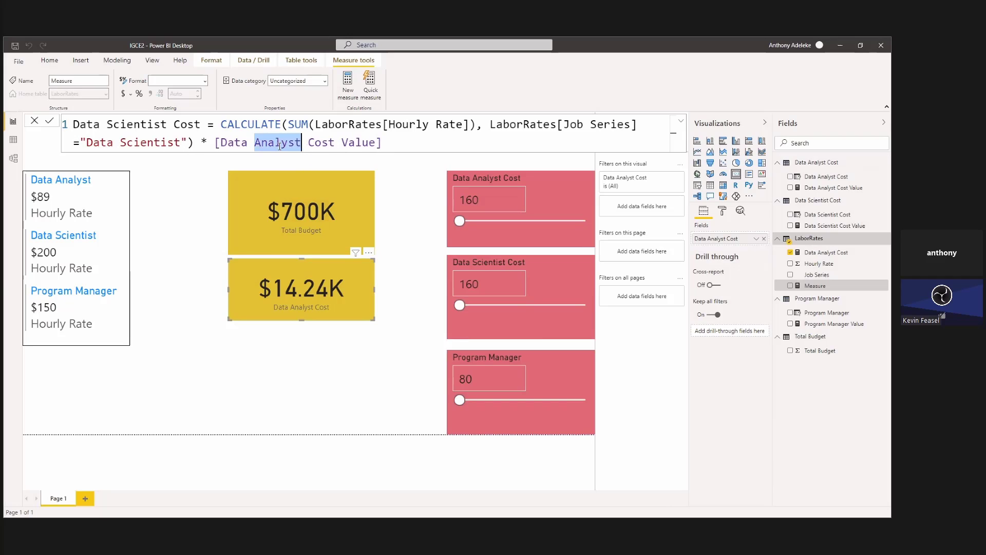
text(Sc)
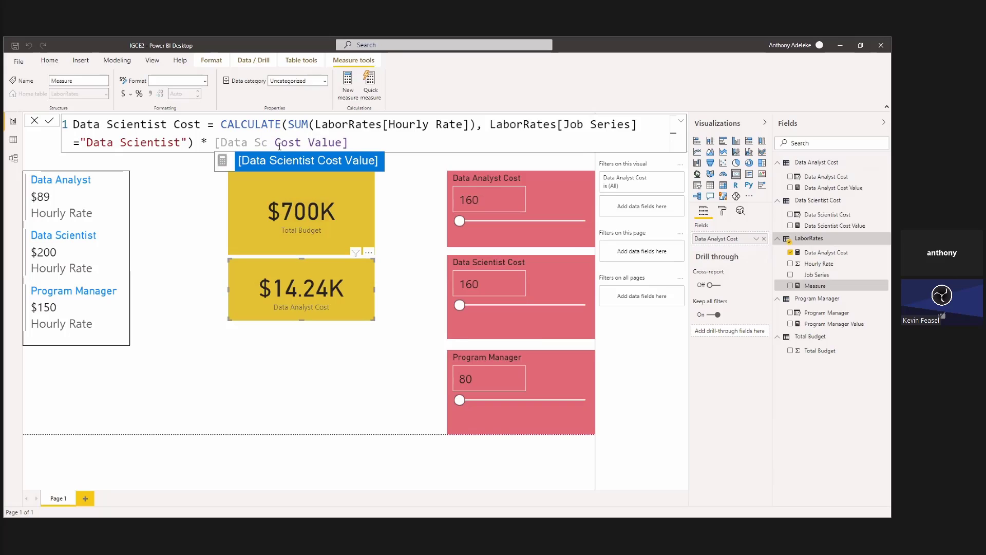
click(306, 161)
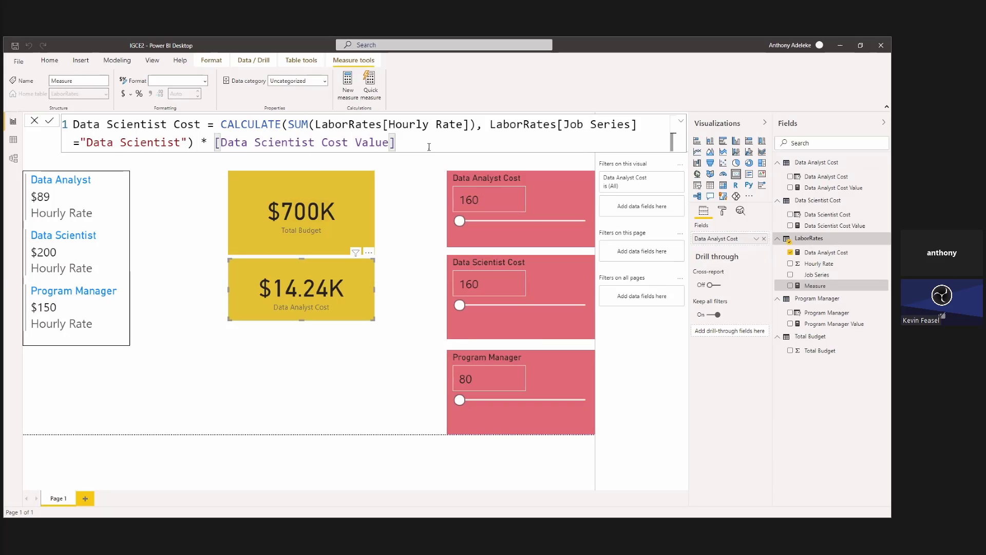
click(411, 181)
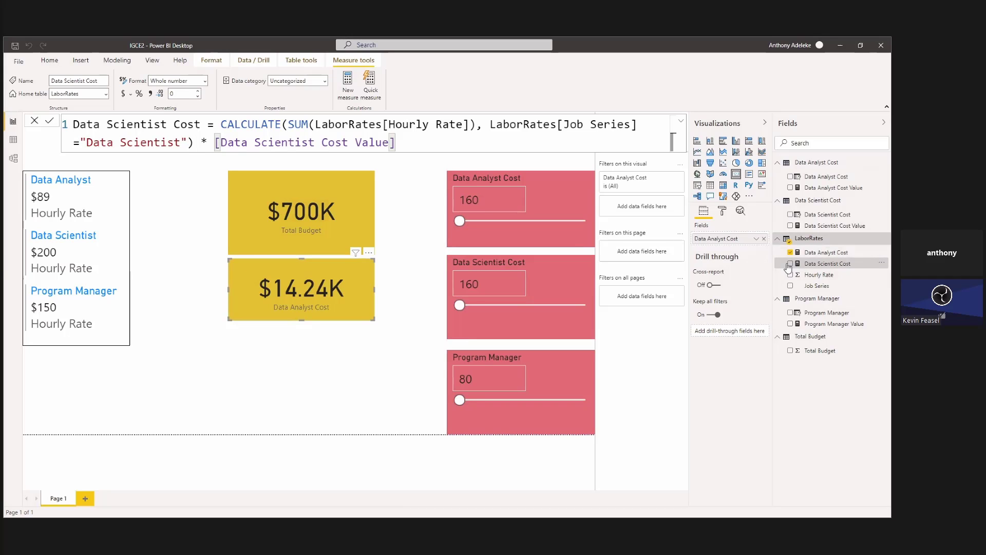
Add a visual of the LaborRates Data Scientist Cost measure beneath the Data Analyst Cost card and shorten both visuals.
click(315, 388)
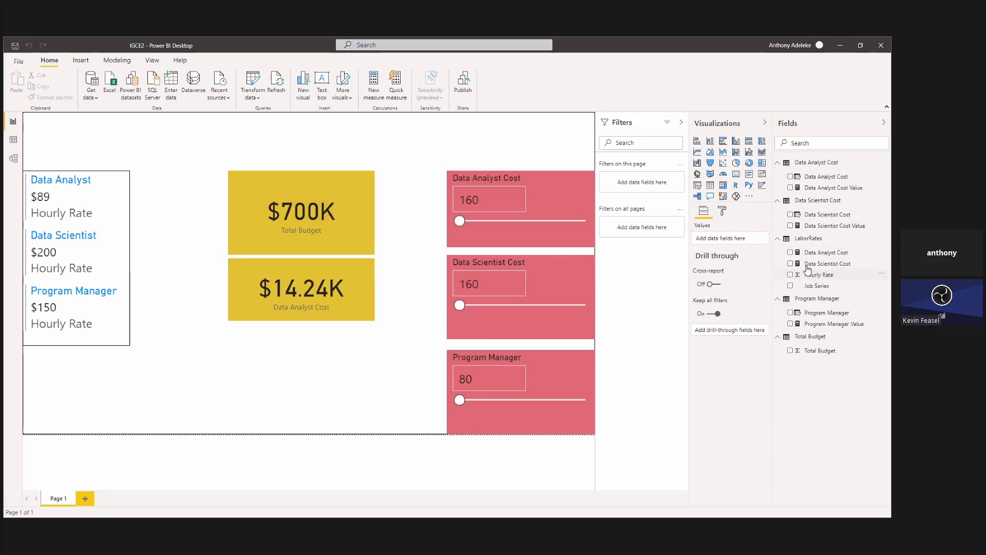
click(791, 263)
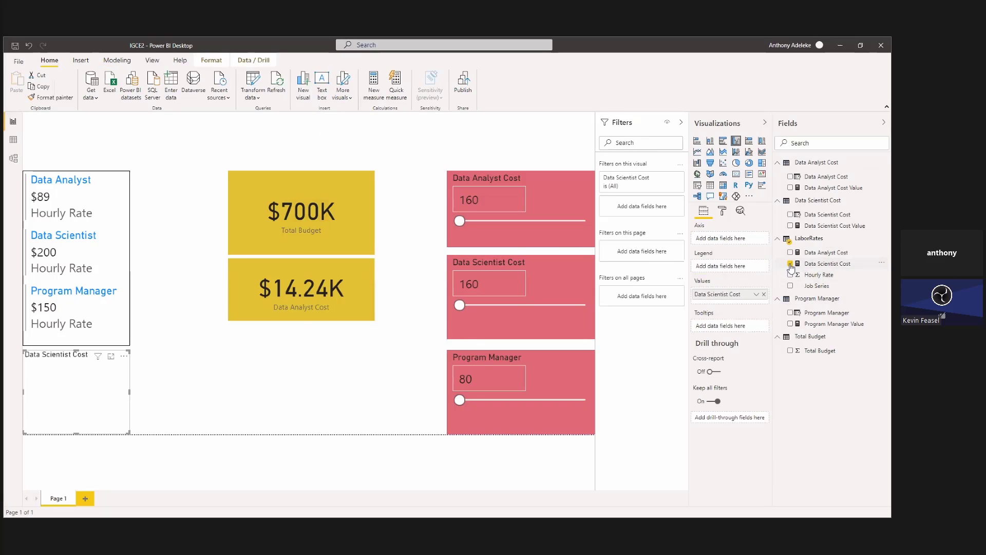
drag(120, 390, 366, 376)
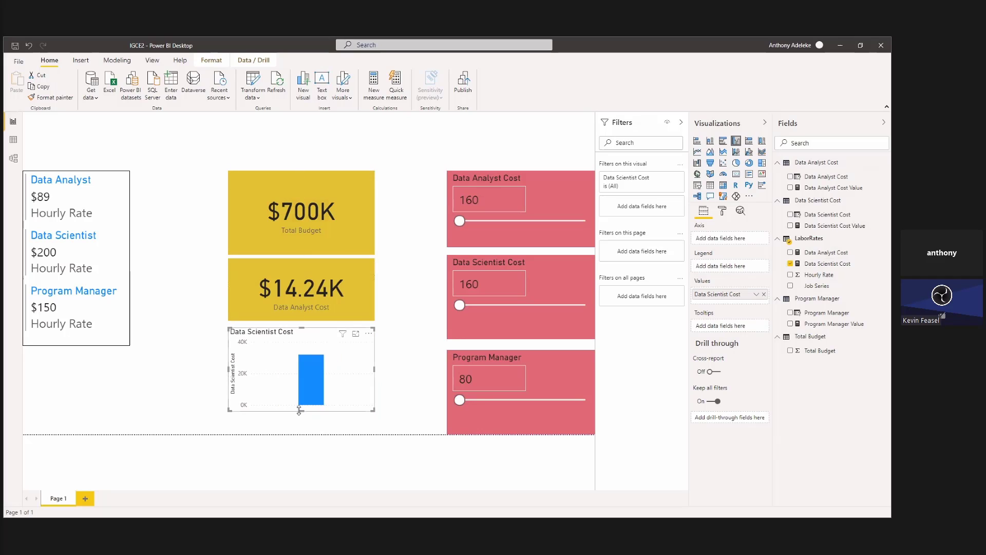
drag(299, 410, 301, 376)
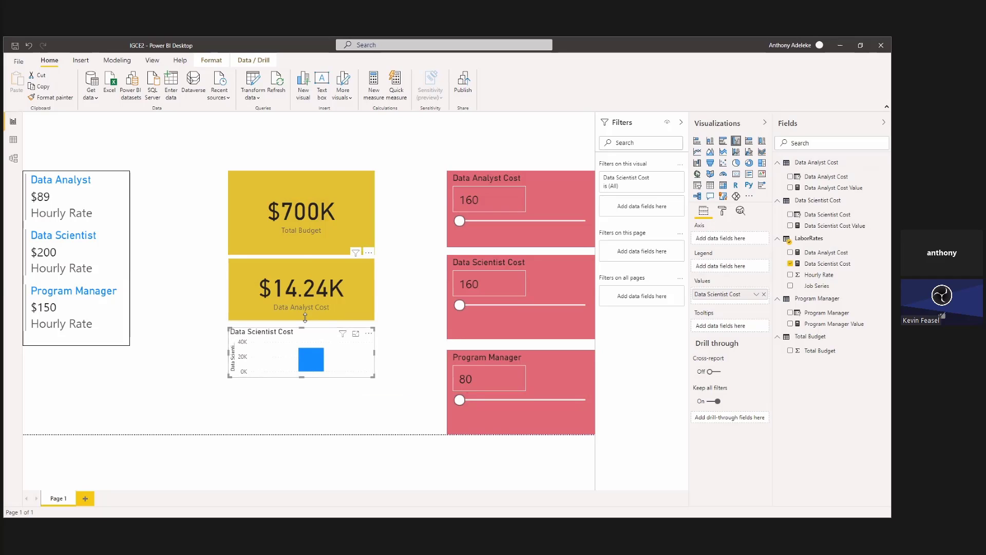
drag(306, 317, 304, 306)
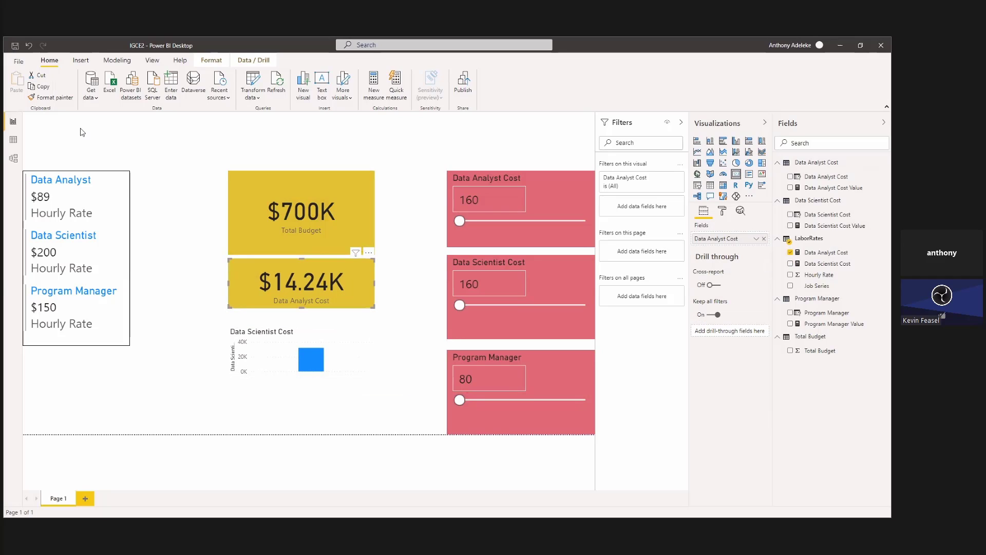
Copy the Data Analyst Cost card's formatting onto the Data Scientist Cost visual and convert that visual to a card.
click(63, 98)
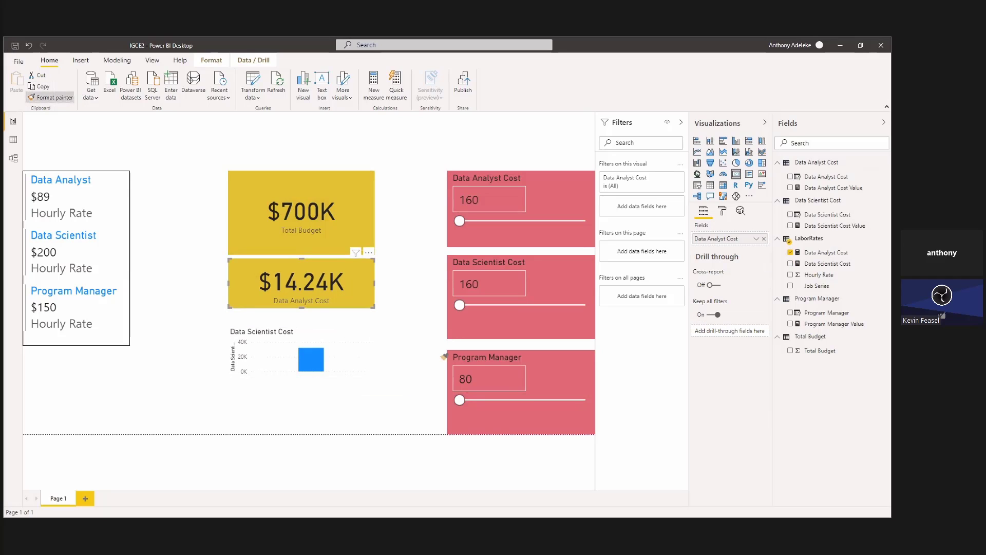
click(329, 333)
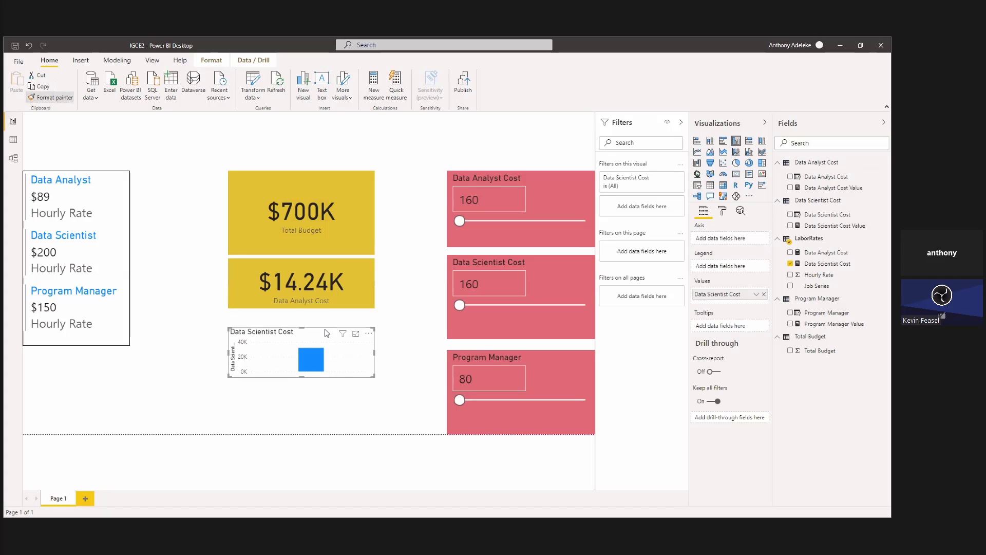
click(736, 174)
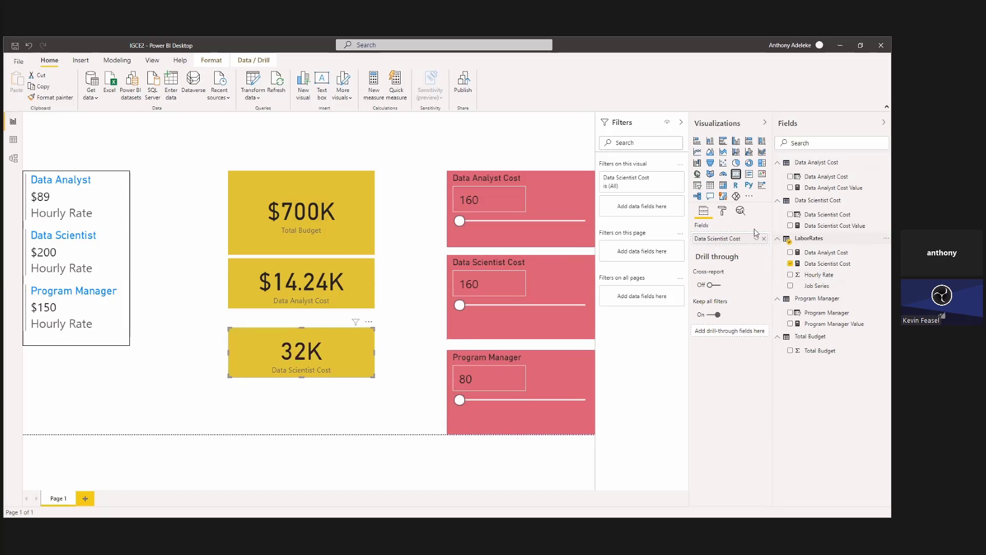
Format the Data Scientist Cost measure as Currency and set its card's data label display units to None.
click(853, 264)
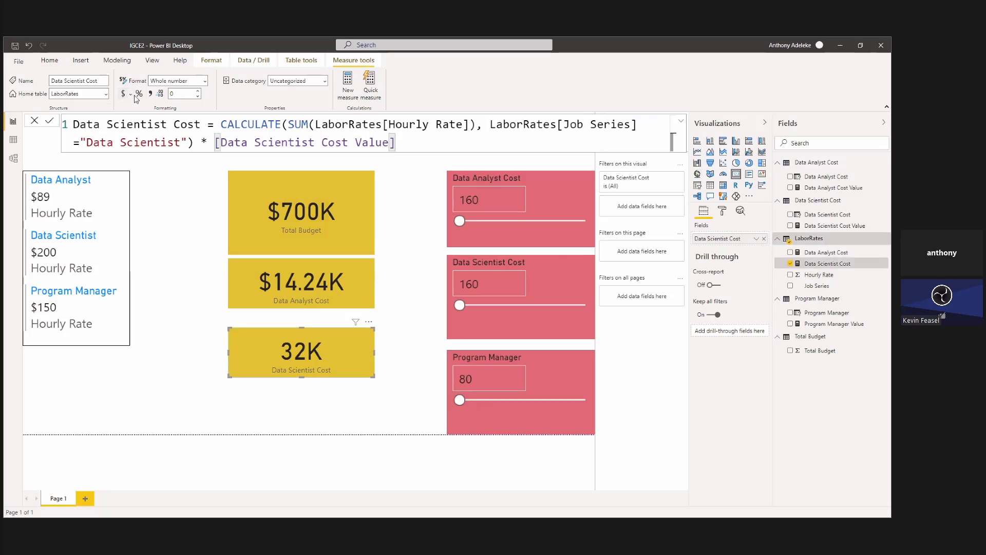
click(722, 211)
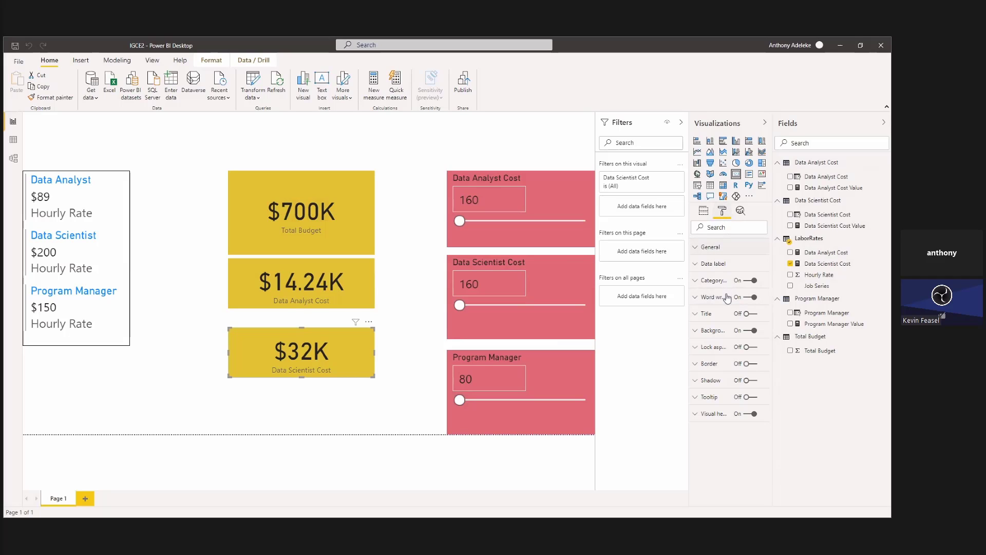
click(730, 264)
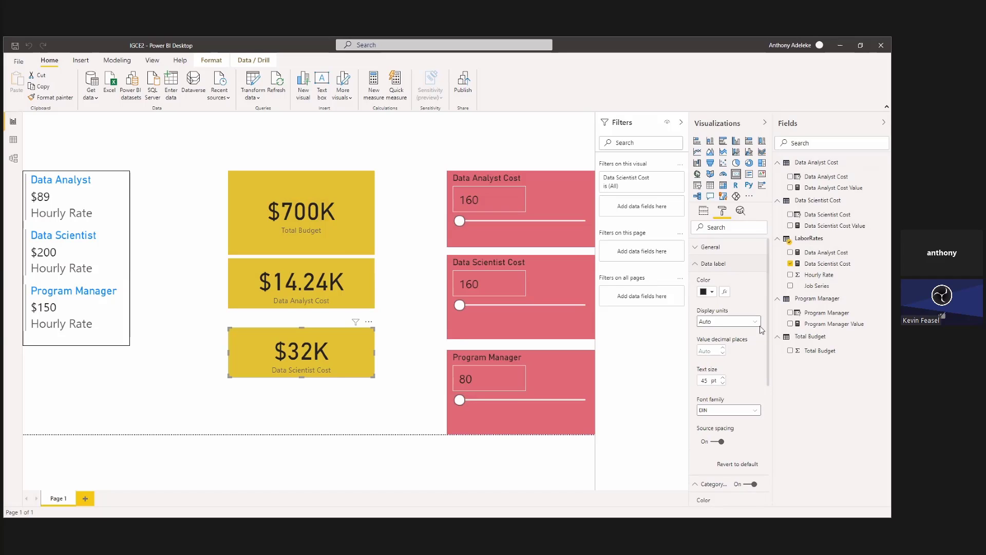
click(760, 326)
click(728, 341)
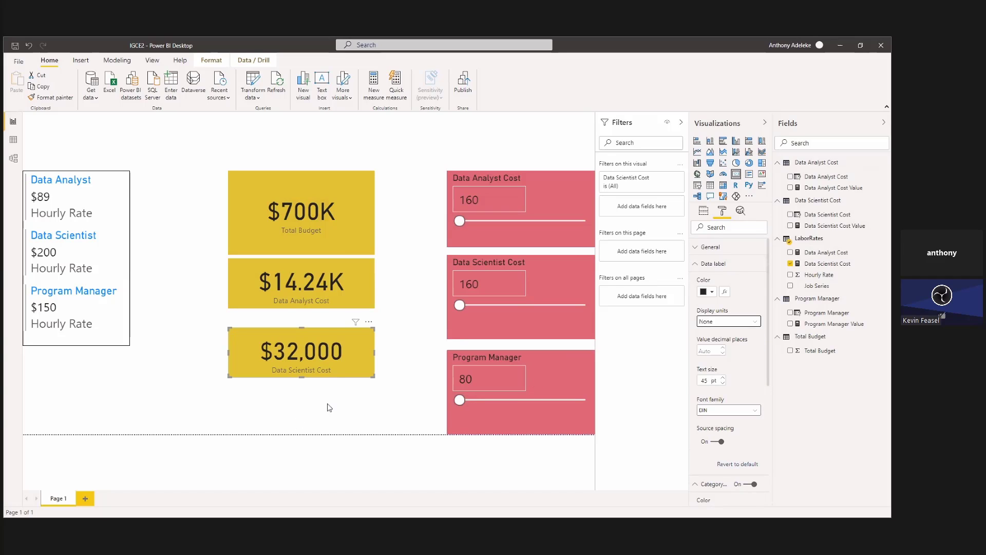
Raise the Data Scientist Cost slicer to 2040 to test its card.
click(444, 399)
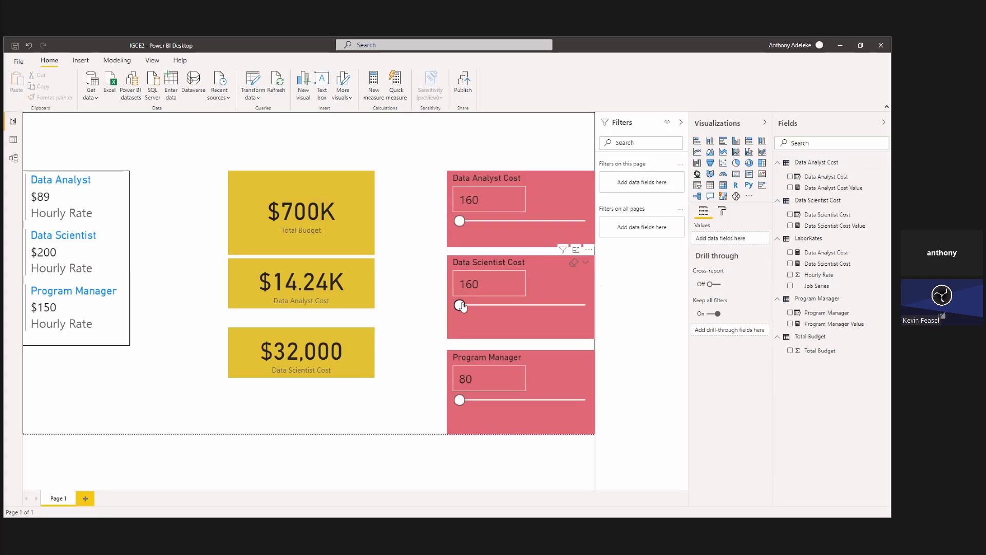
mouse_move(461, 307)
mouse_down()
mouse_move(531, 306)
mouse_move(456, 311)
mouse_up()
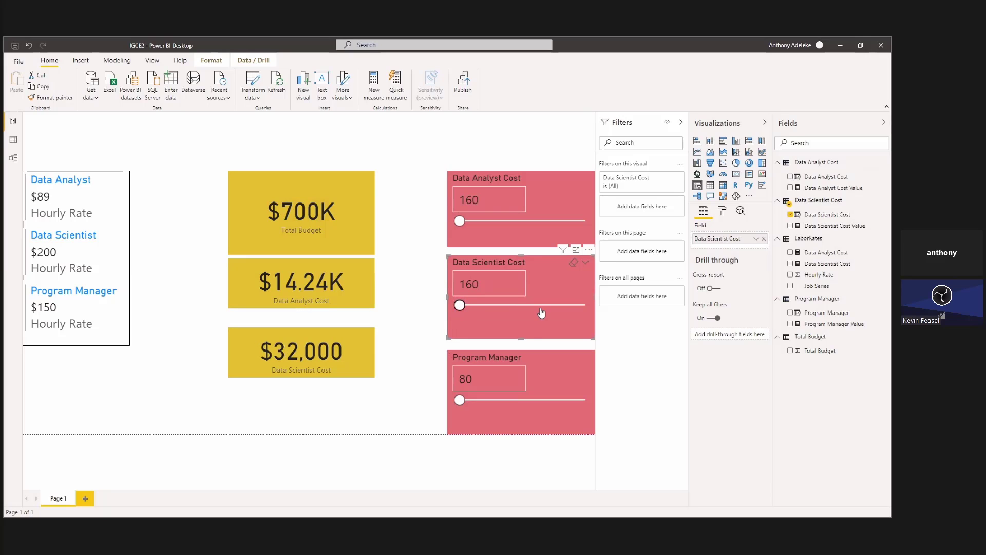
click(580, 308)
drag(584, 312, 585, 313)
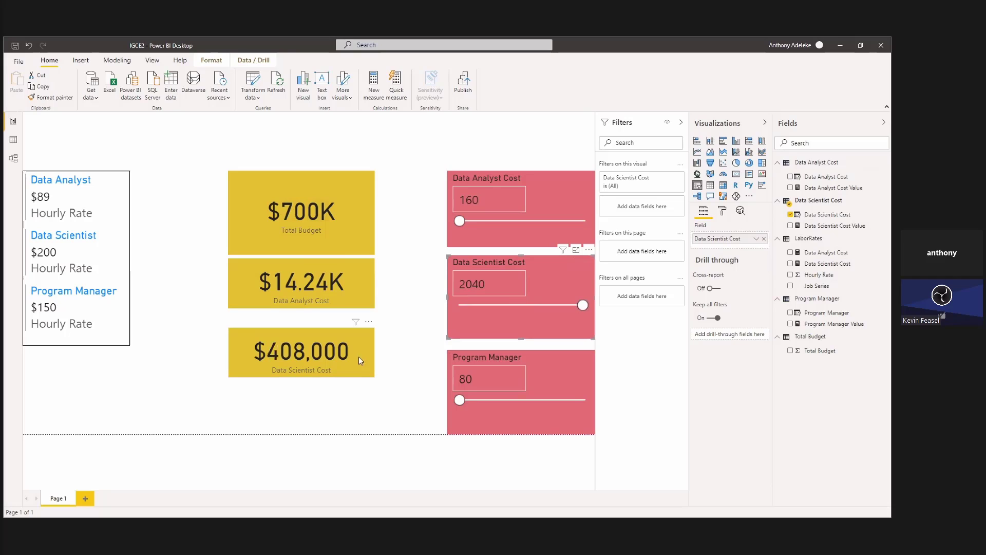
Move the Data Scientist Cost card up closer to the Data Analyst Cost card and set the Data Scientist Cost slicer to 160.
drag(359, 356, 360, 355)
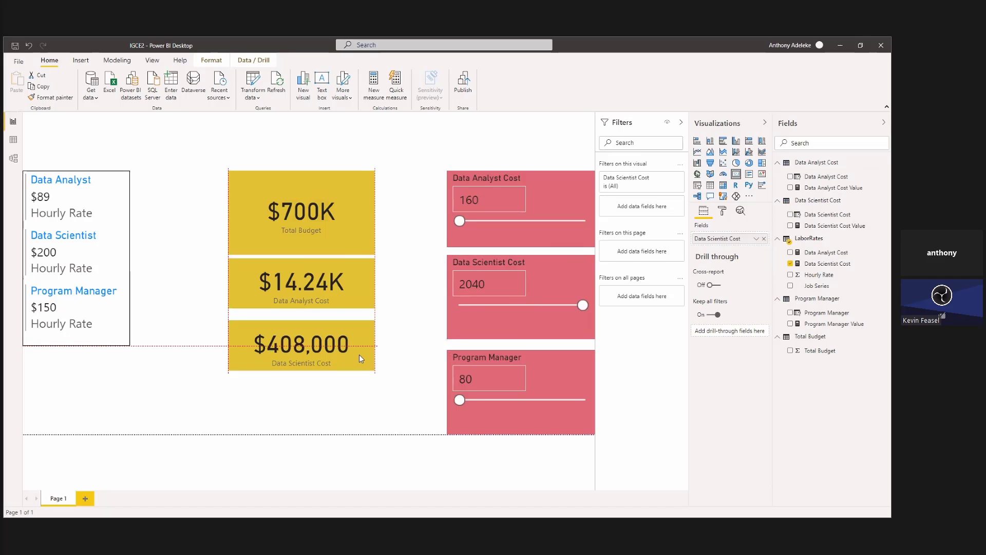
drag(583, 307, 439, 309)
click(519, 340)
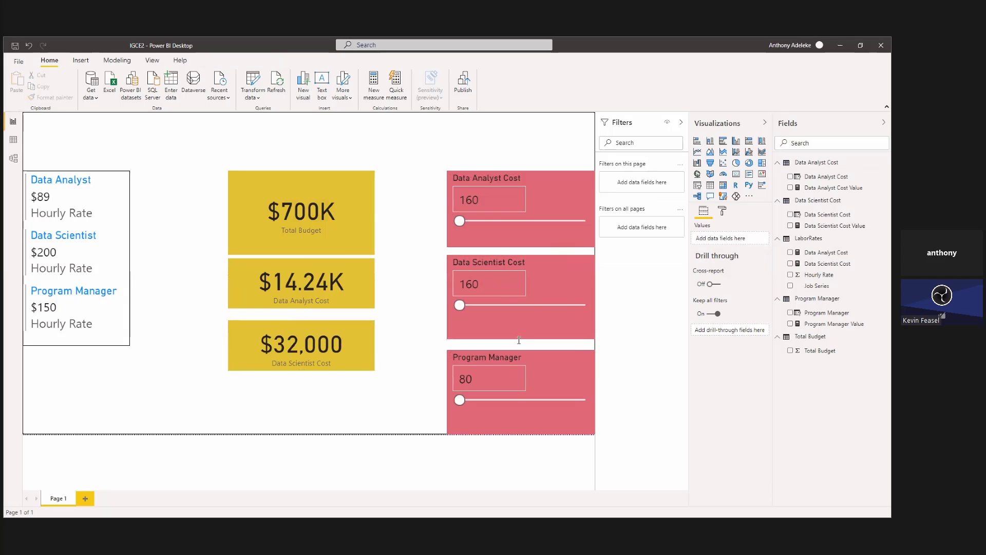
Create a new measure from the copied Data Analyst Cost formula and name it Program Manager Cost.
click(377, 102)
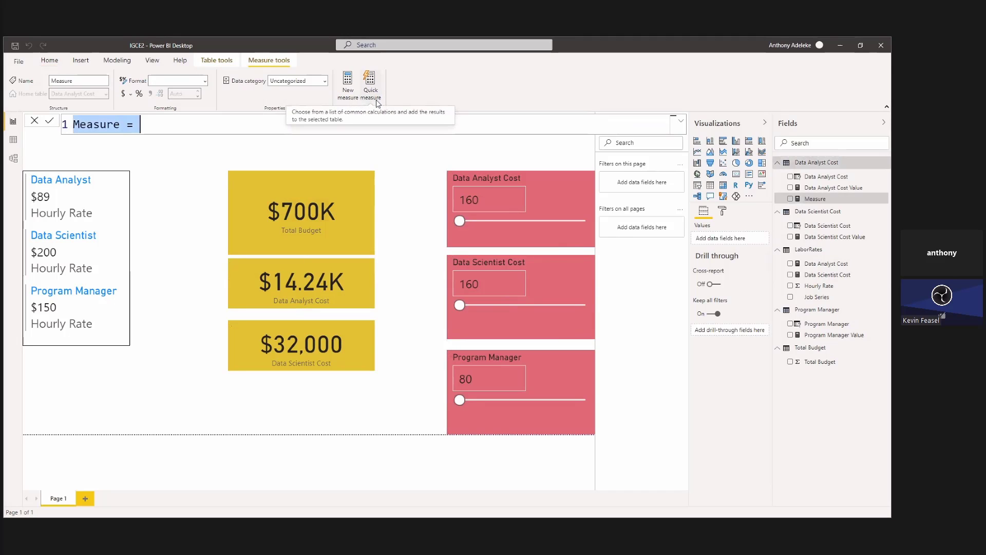
text(Data Analyst Cost = CALCULATE(SUM(LaborRates[Hourly Rate]), LaborRates[Job Series] ="Data Analyst") * [Data Analyst Cost Value])
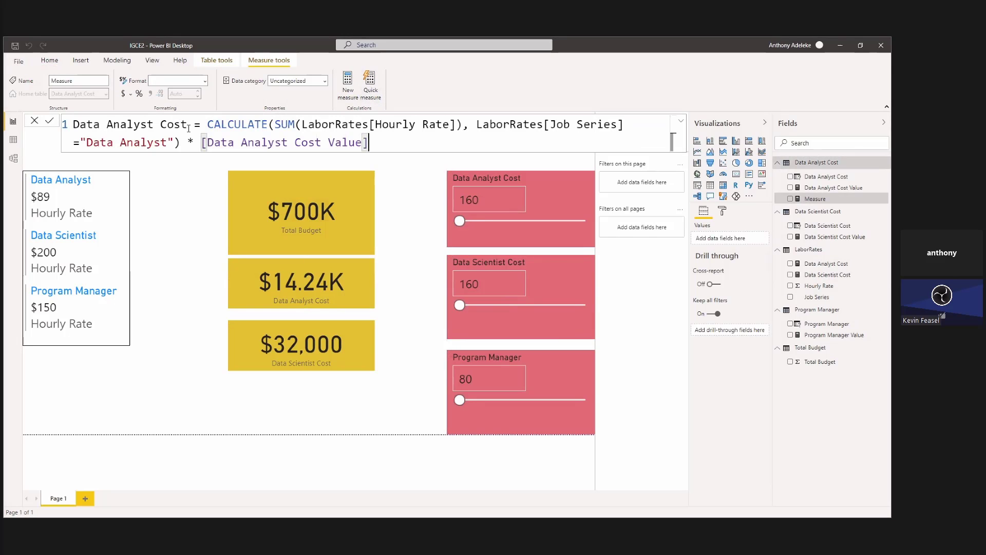
drag(189, 128, 64, 124)
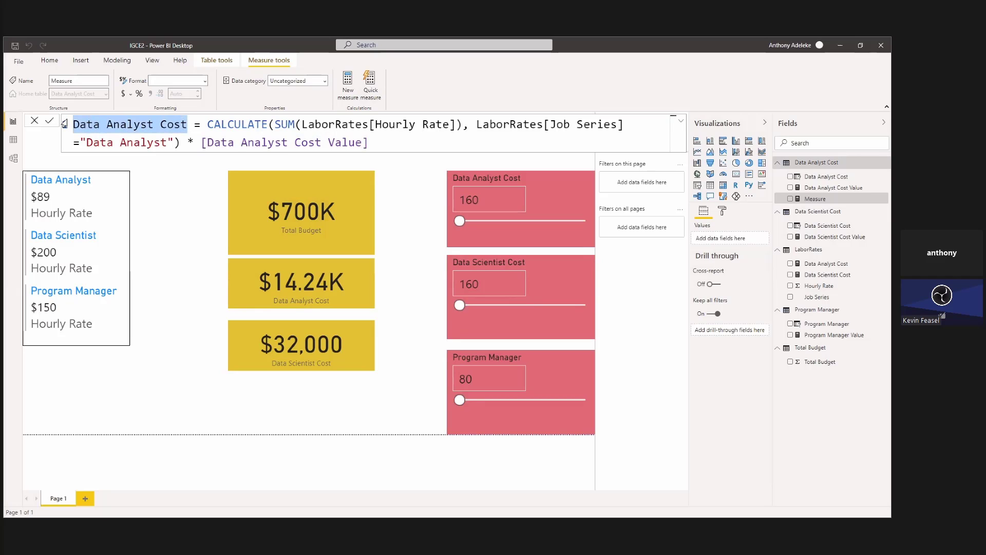
text(Program)
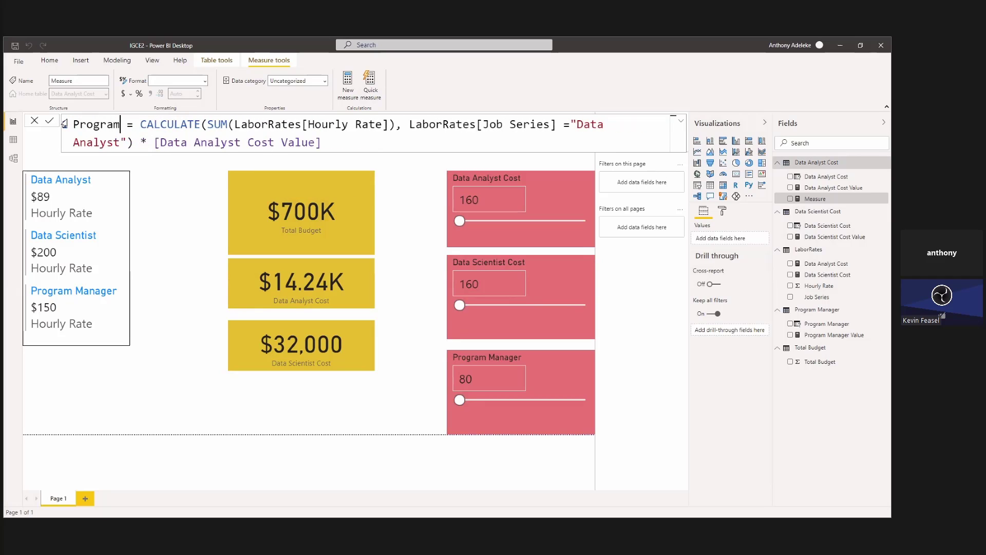
text( Manager)
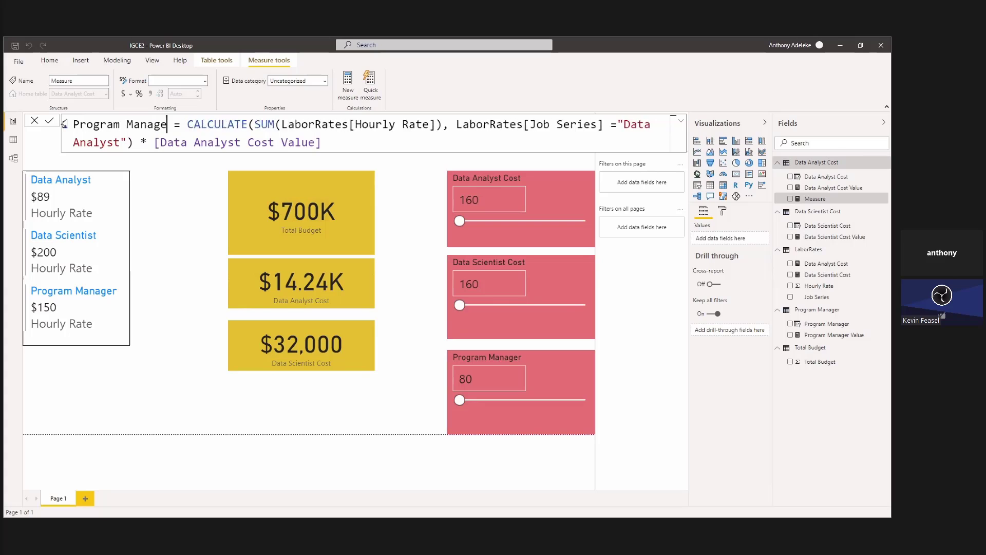
text( Cos)
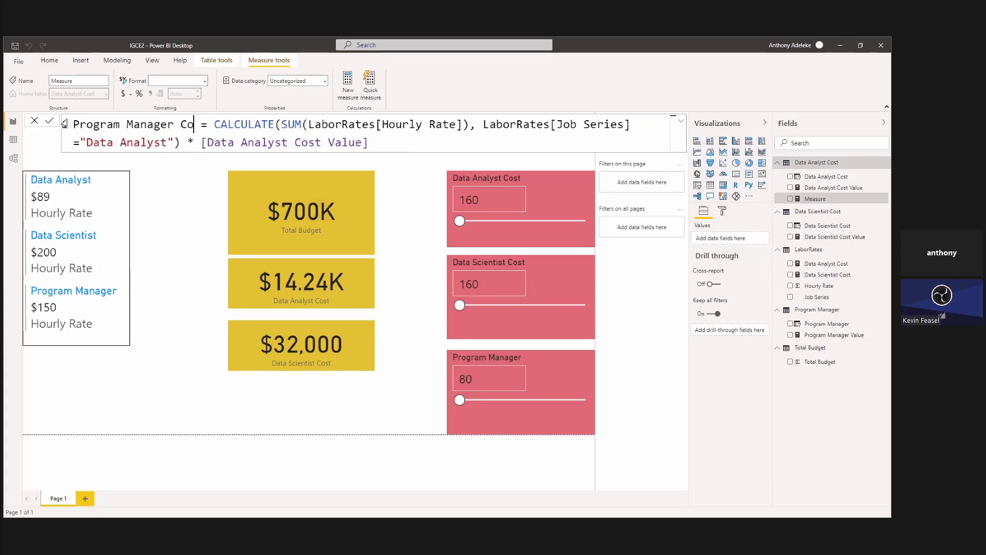
text(t)
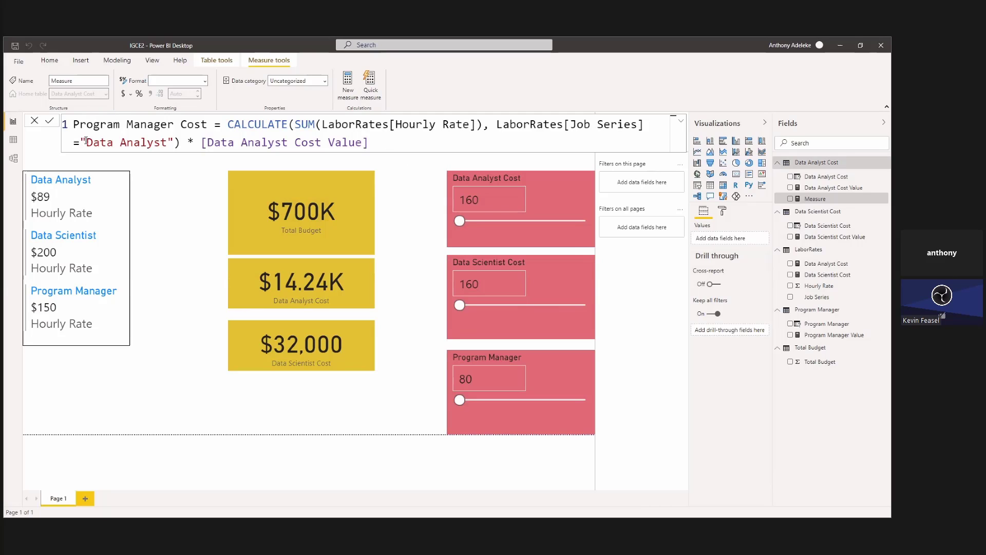
Change the new measure's Job Series filter to "Program Manager" and its multiplier to [Program Manager Value].
drag(86, 142, 167, 139)
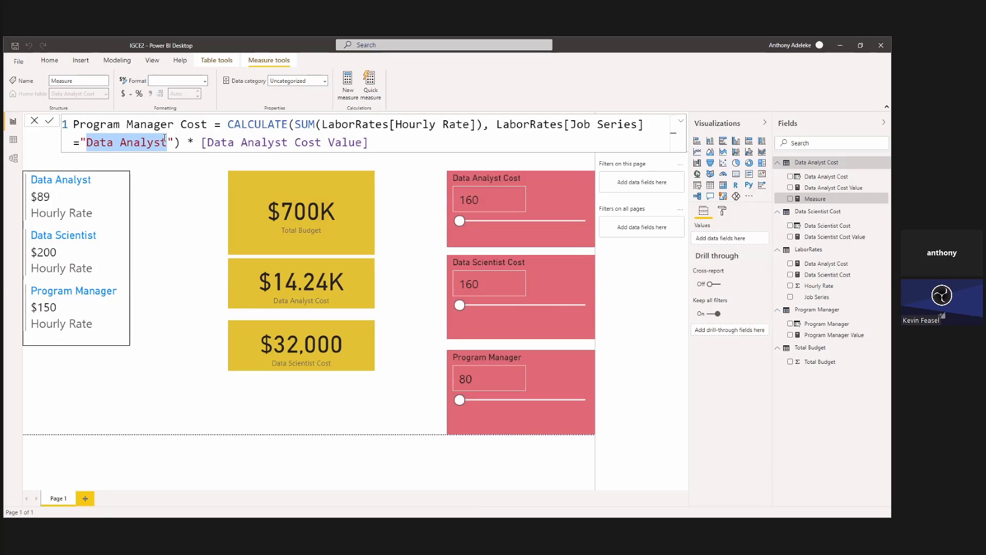
text(Program Man)
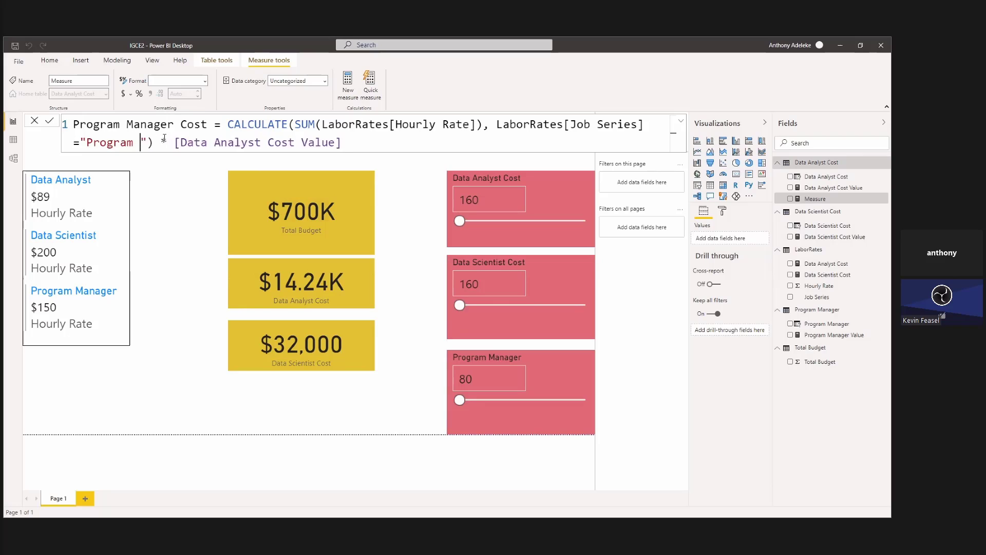
text(ager)
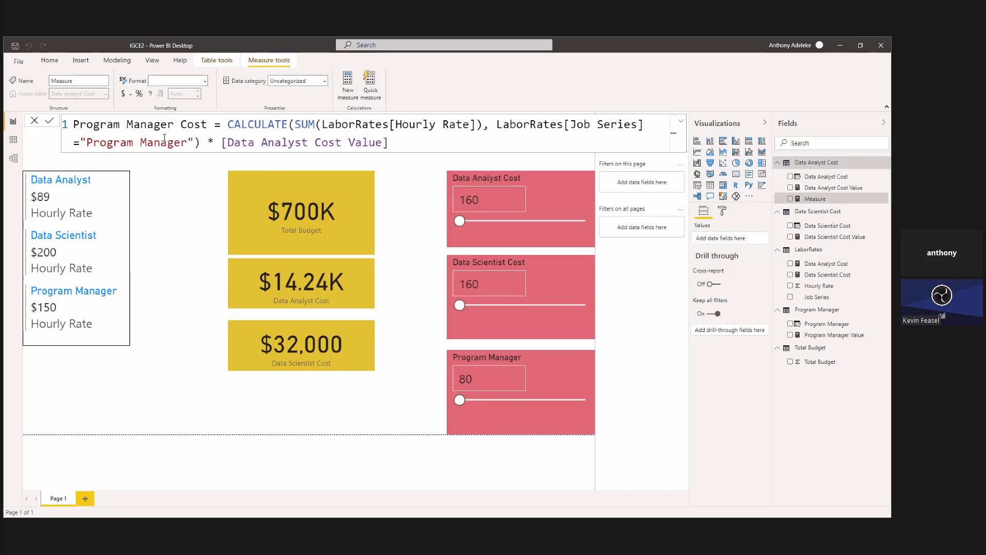
drag(230, 143, 310, 142)
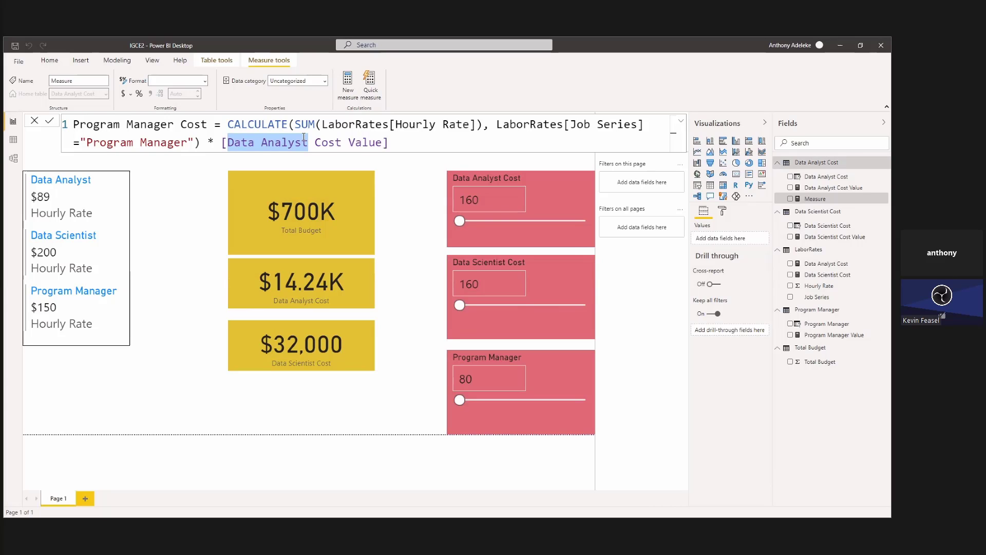
text(P)
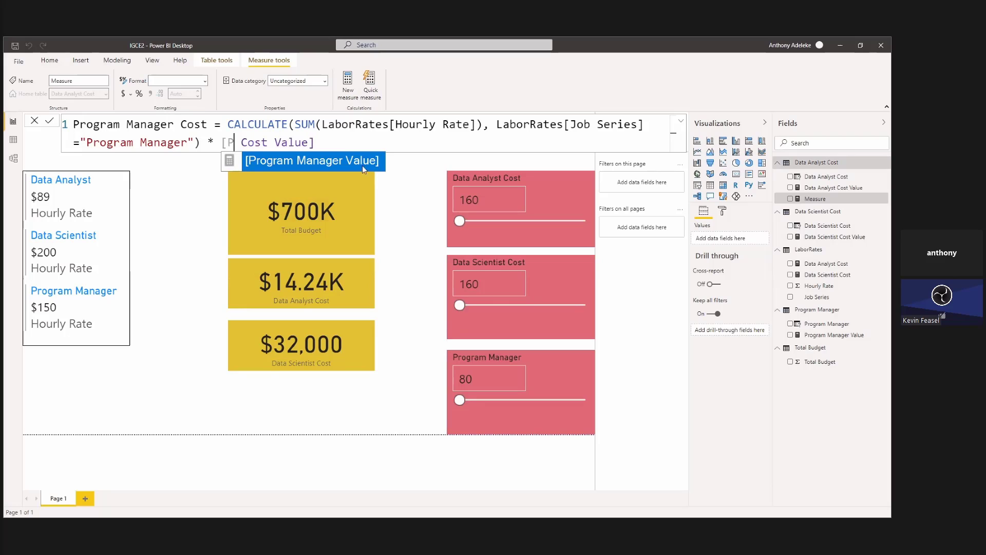
click(344, 165)
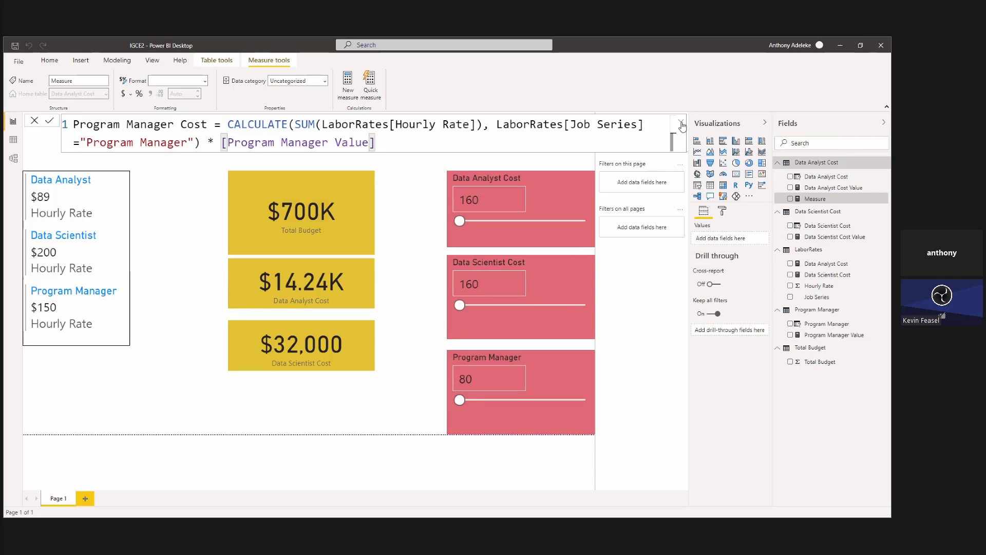
Collapse the formula editor and commit the Program Manager Cost measure.
click(682, 125)
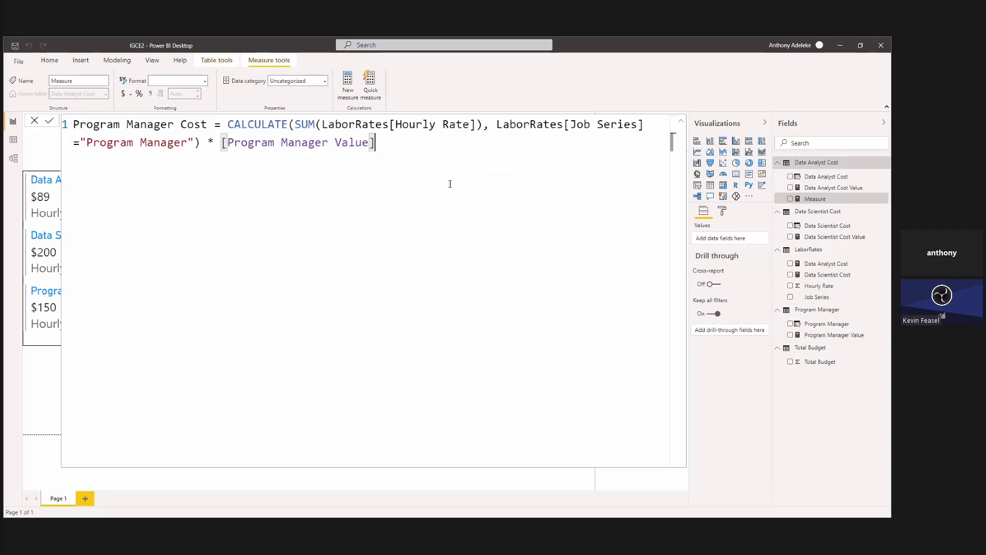
click(683, 125)
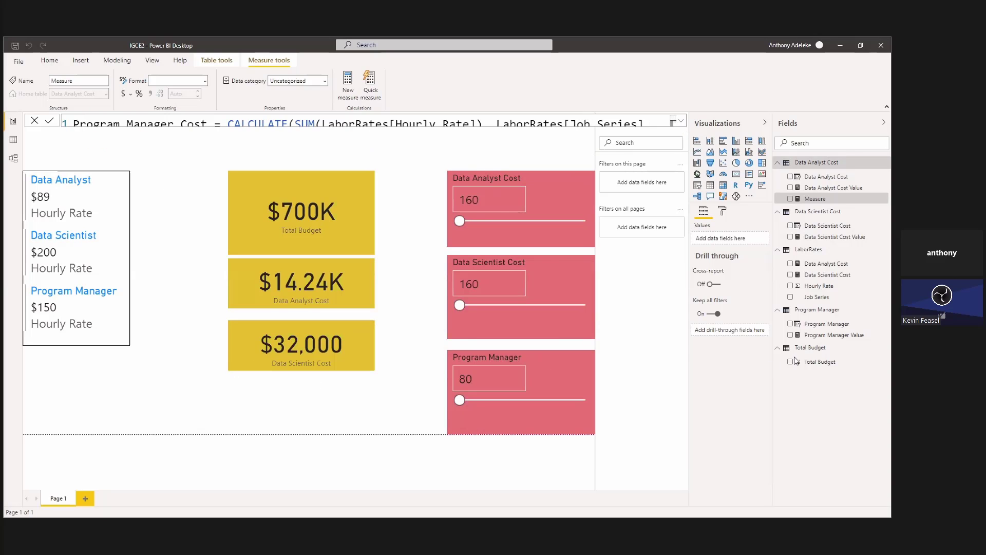
key(Return)
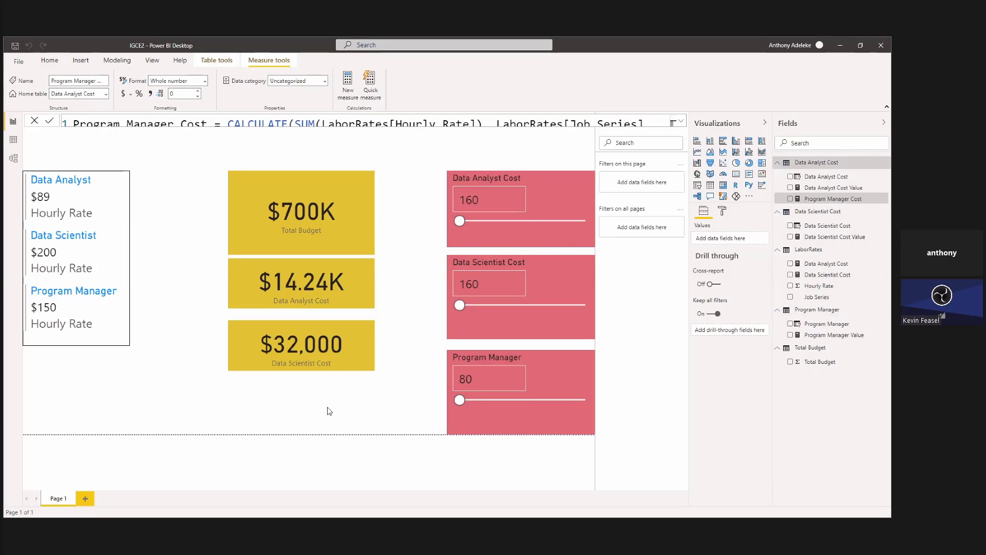
Add a card visual for Program Manager Cost beneath the Data Scientist Cost card, sized to the same width.
click(442, 379)
click(791, 199)
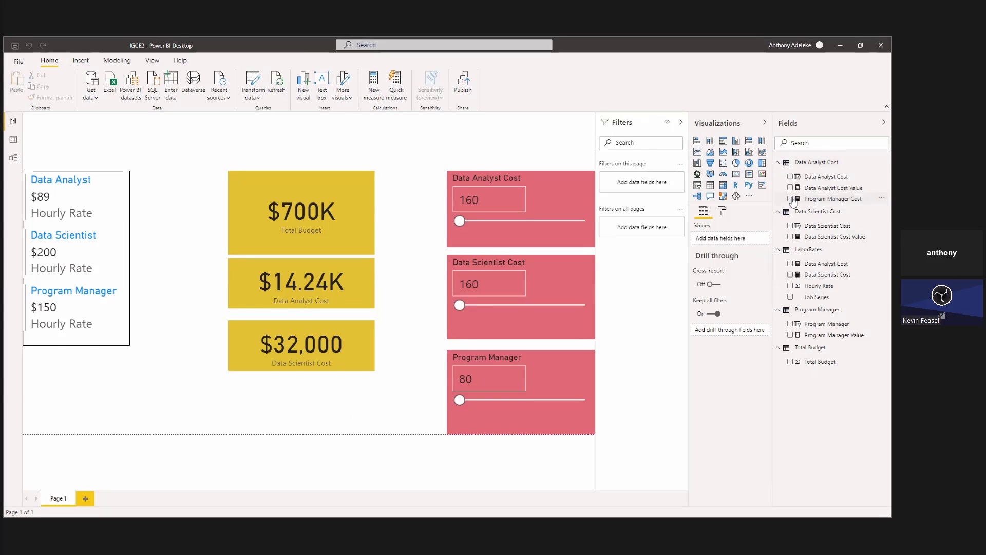
drag(86, 357, 294, 388)
drag(348, 411, 374, 413)
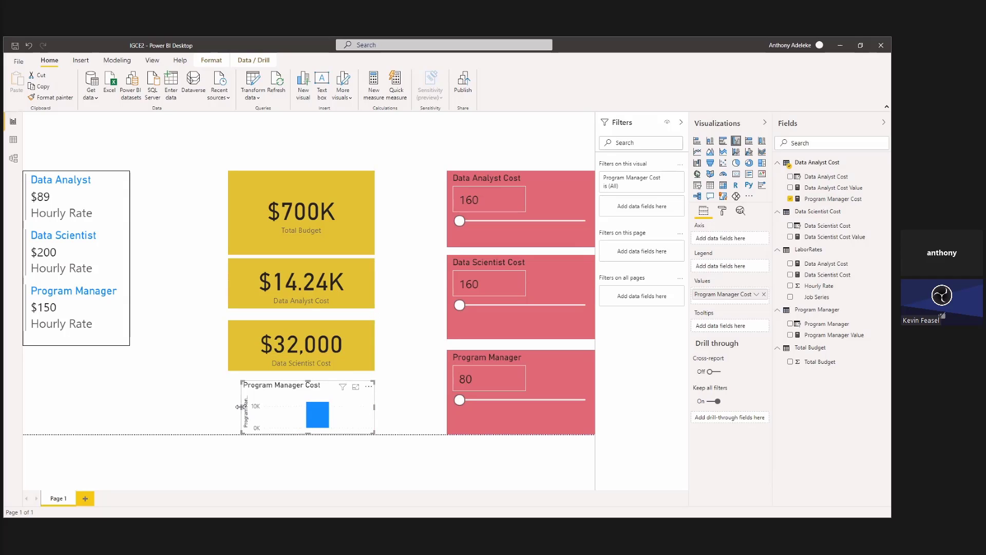
mouse_move(240, 407)
mouse_down()
mouse_move(218, 407)
mouse_move(229, 406)
mouse_up()
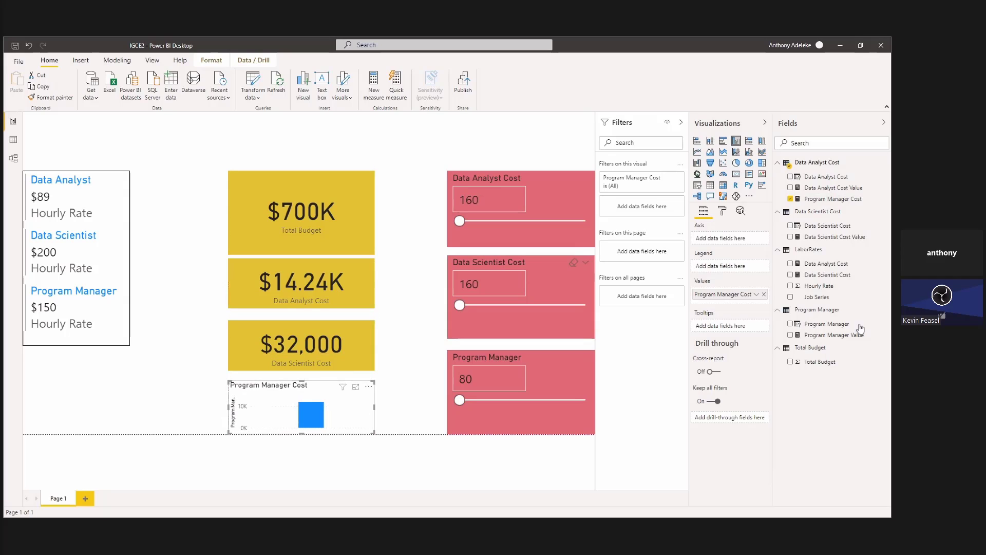
click(737, 174)
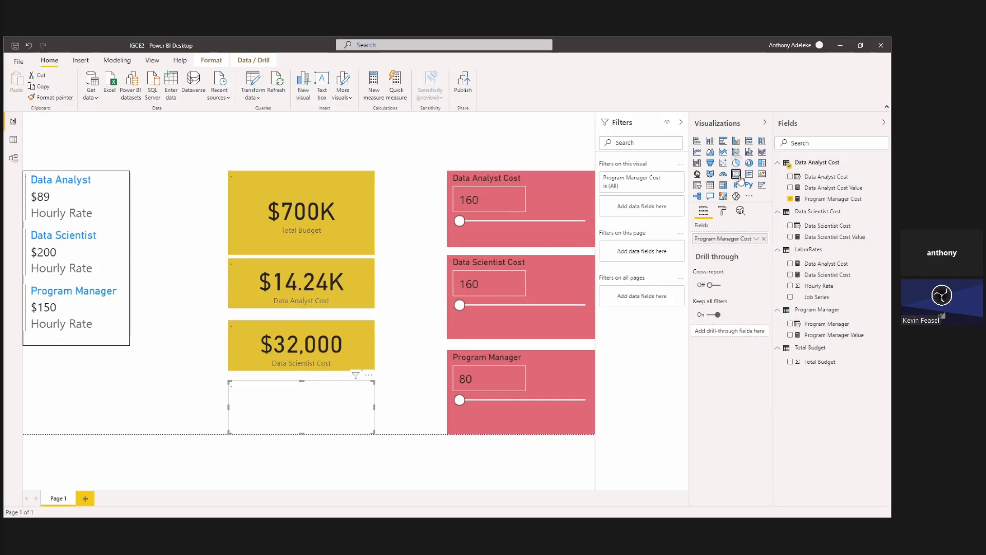
Set the Program Manager Cost card's display units to None and copy the Data Scientist Cost card's formatting onto it.
click(723, 212)
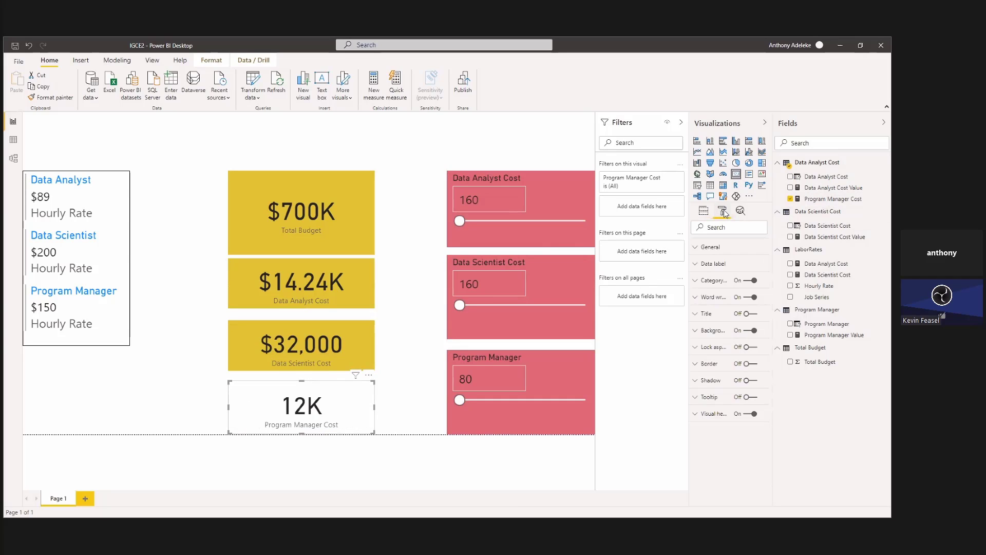
click(714, 264)
click(732, 321)
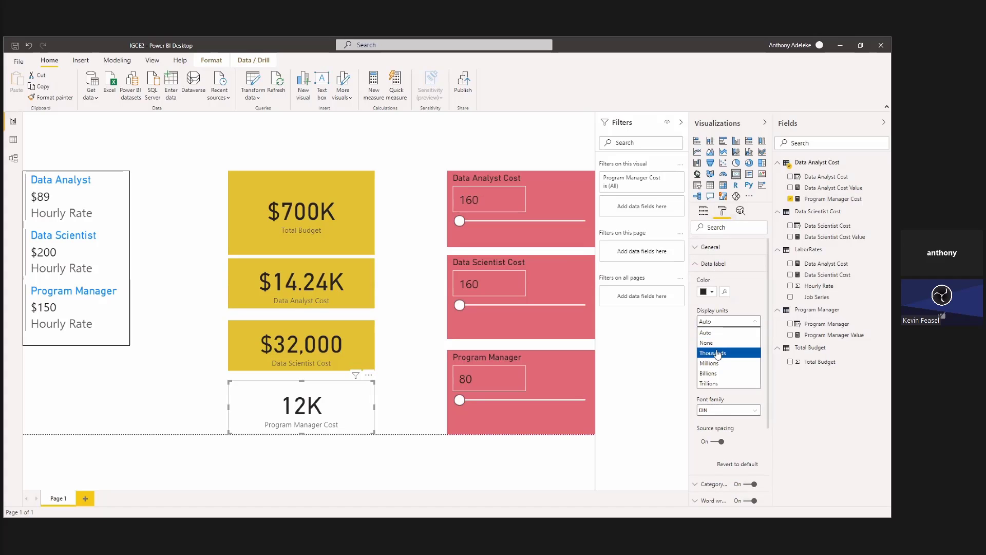
click(721, 343)
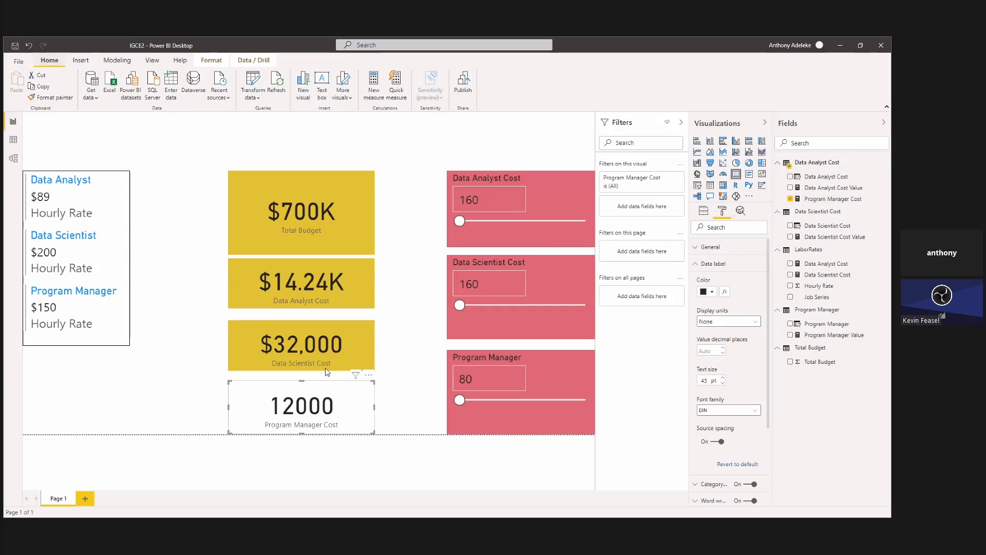
click(310, 347)
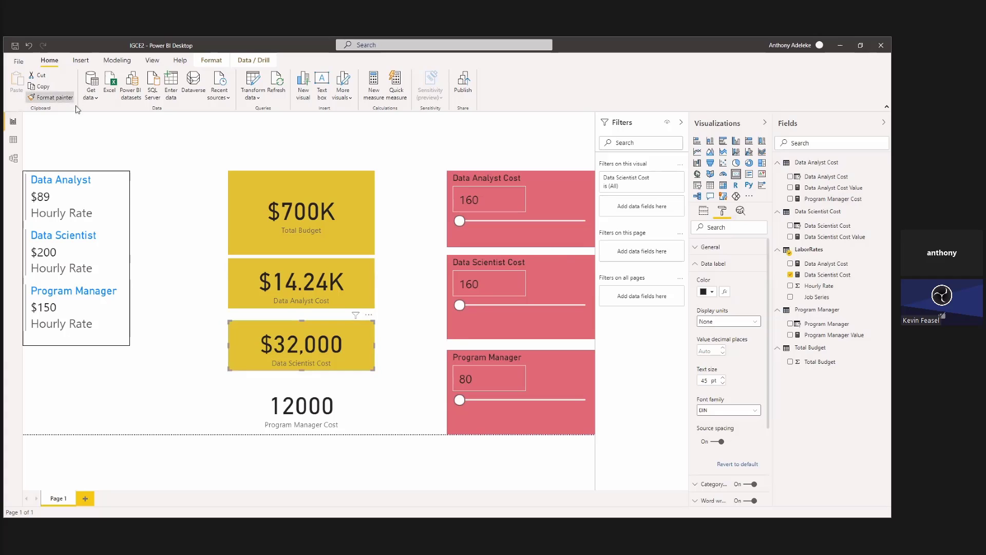
click(309, 404)
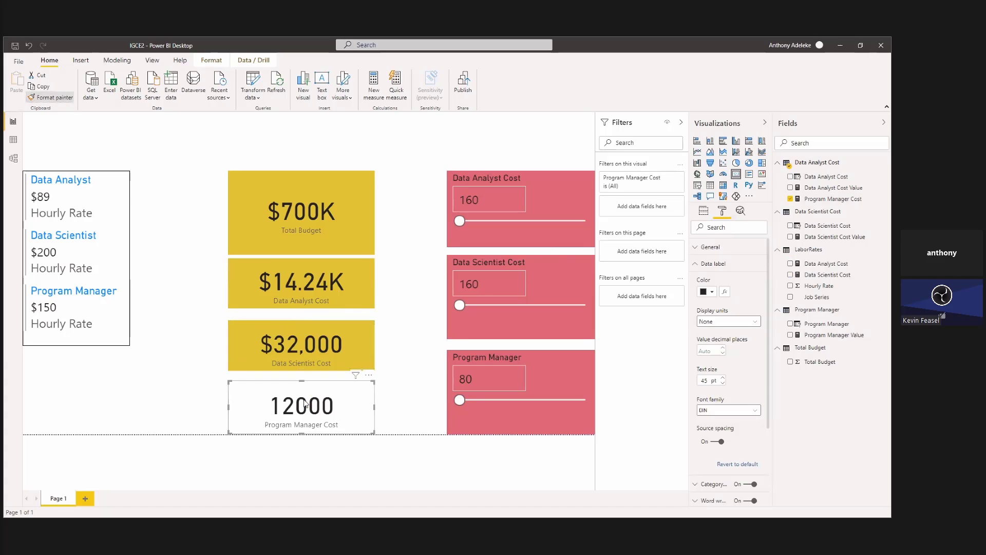
click(83, 63)
click(49, 60)
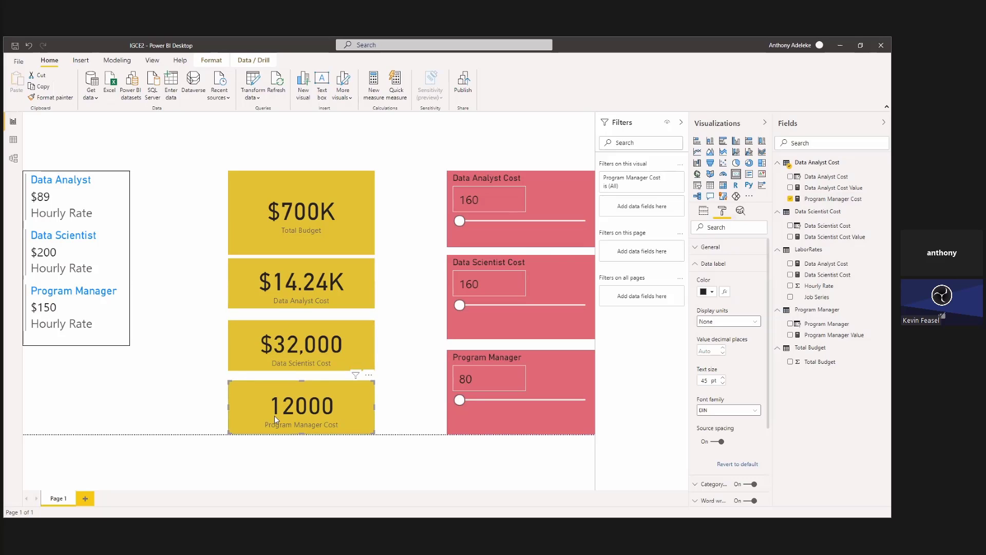
click(216, 61)
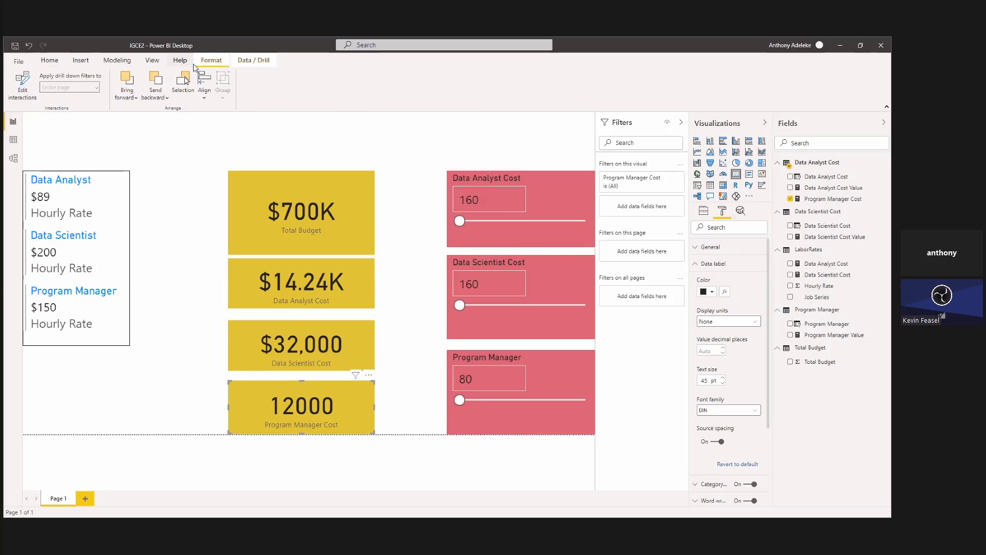
click(263, 359)
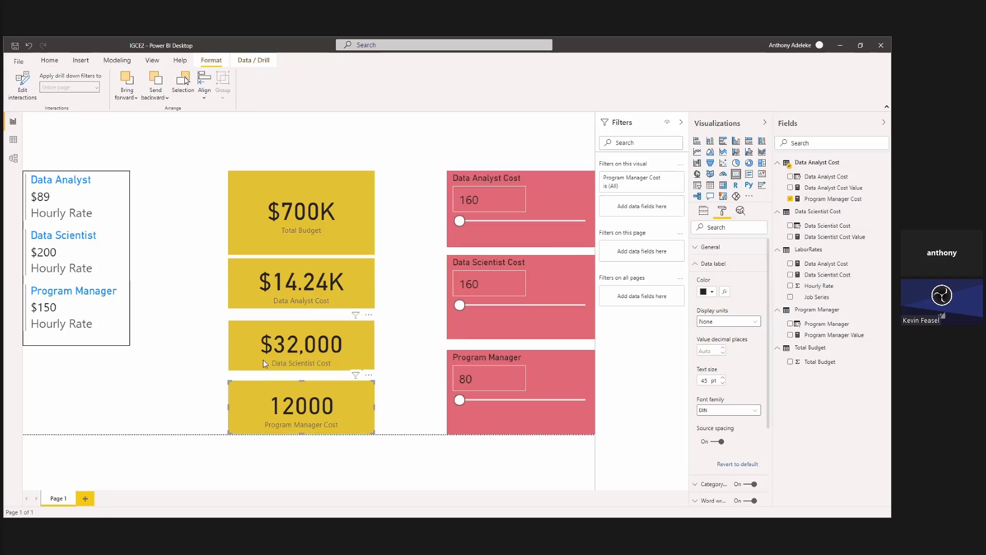
click(263, 411)
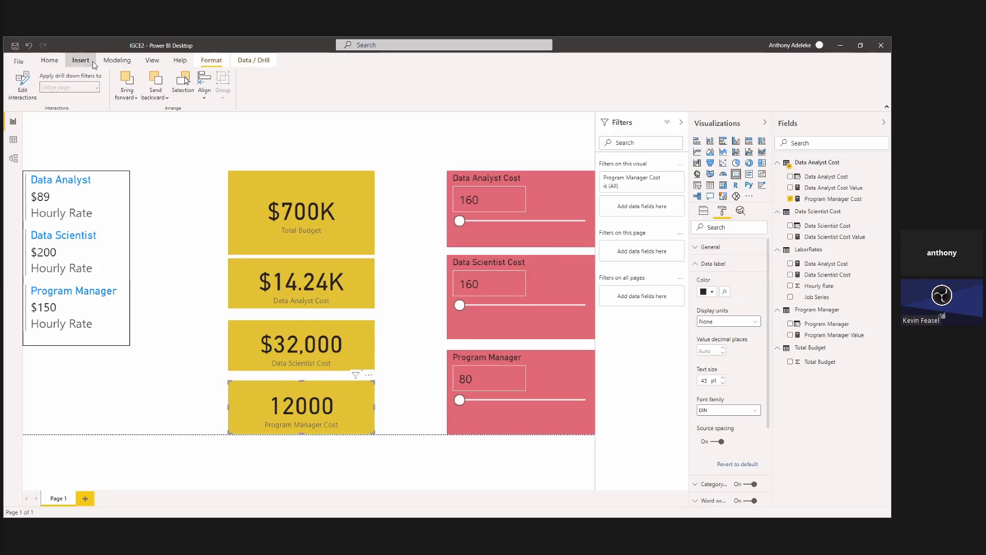
click(67, 61)
click(50, 60)
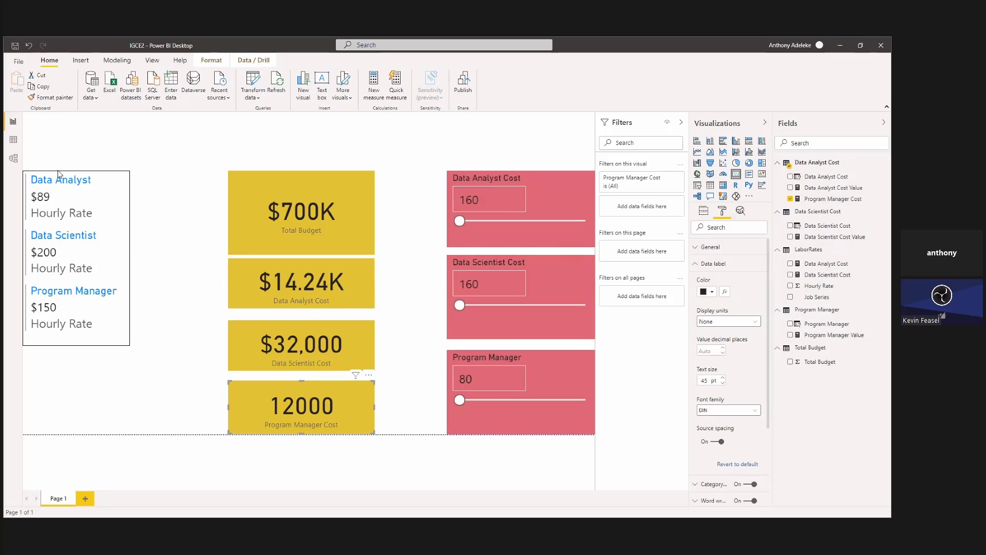
click(14, 139)
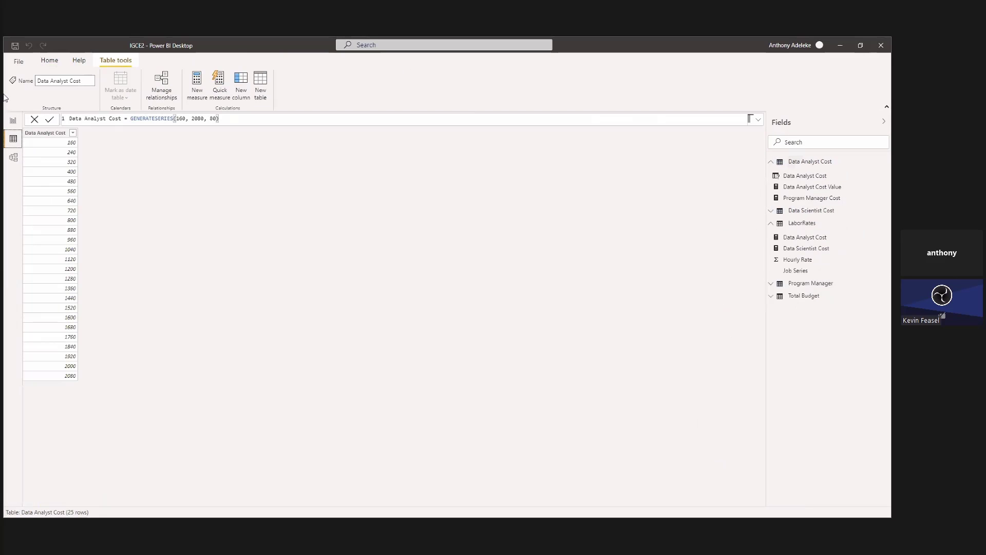
click(14, 121)
Format the Program Manager Cost measure as currency with the dollar sign.
click(258, 412)
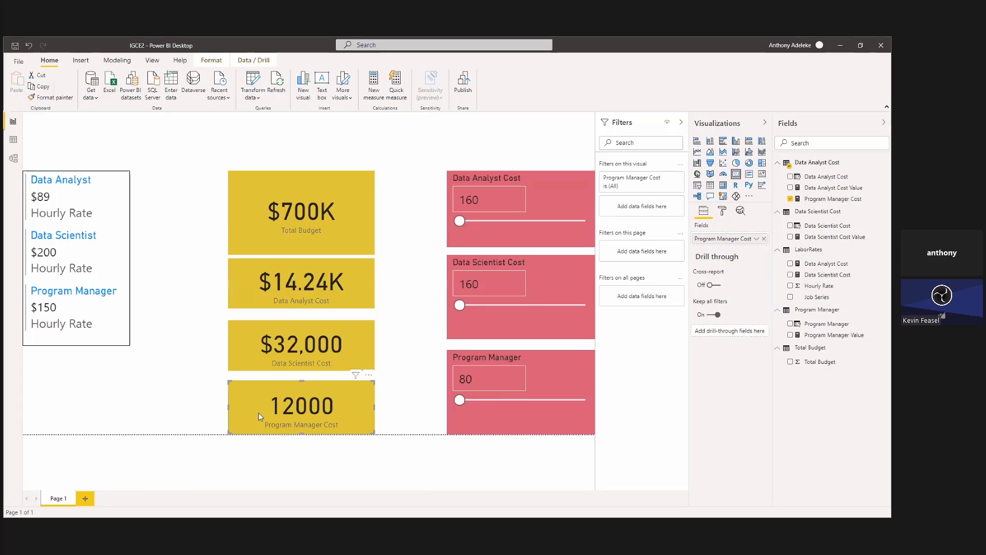
click(854, 202)
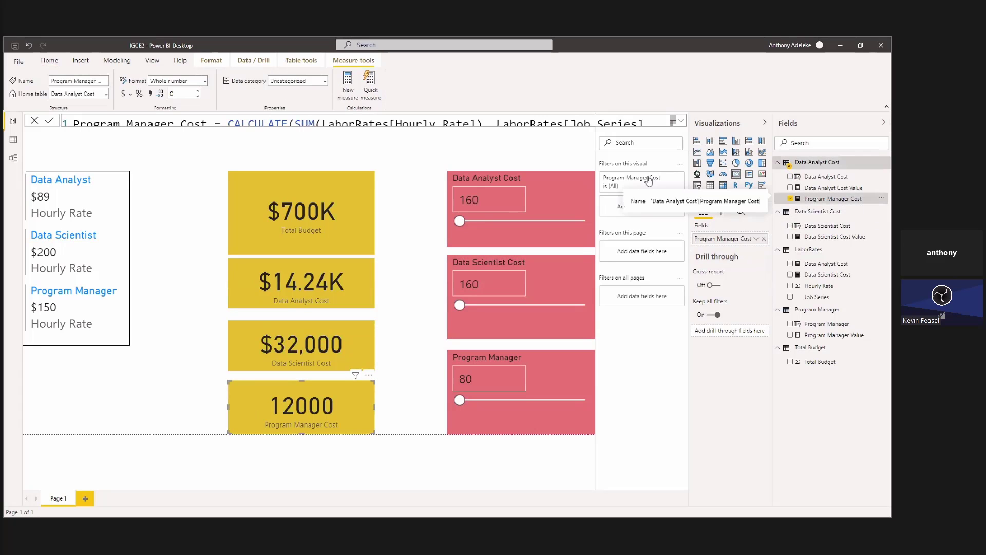
click(124, 94)
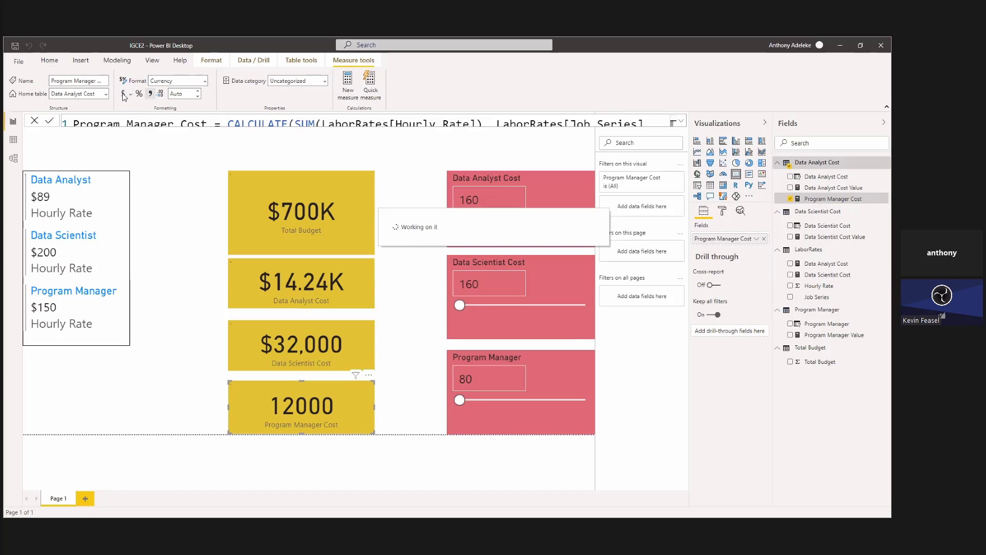
click(486, 345)
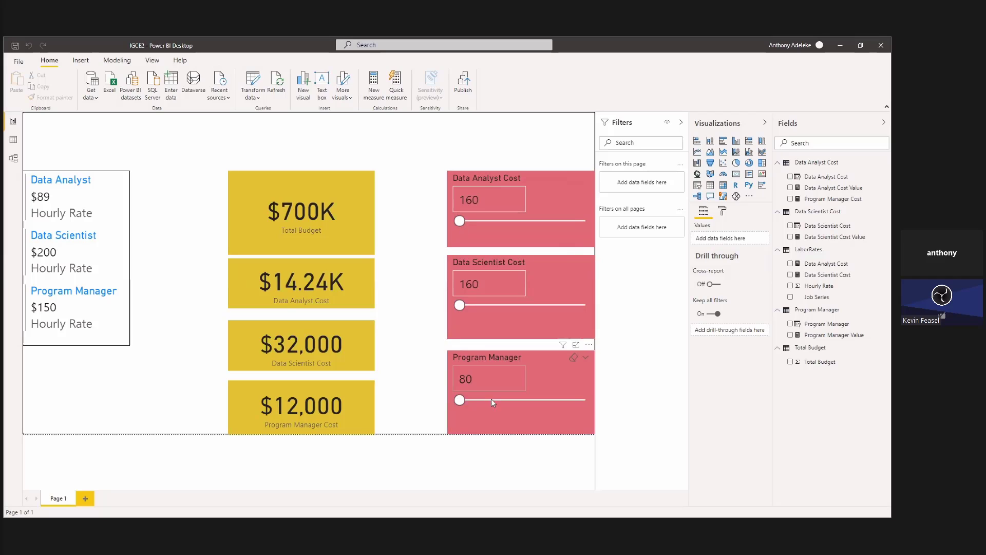
Raise the Program Manager, Data Scientist Cost and Data Analyst Cost slicers to 2080 each.
click(459, 400)
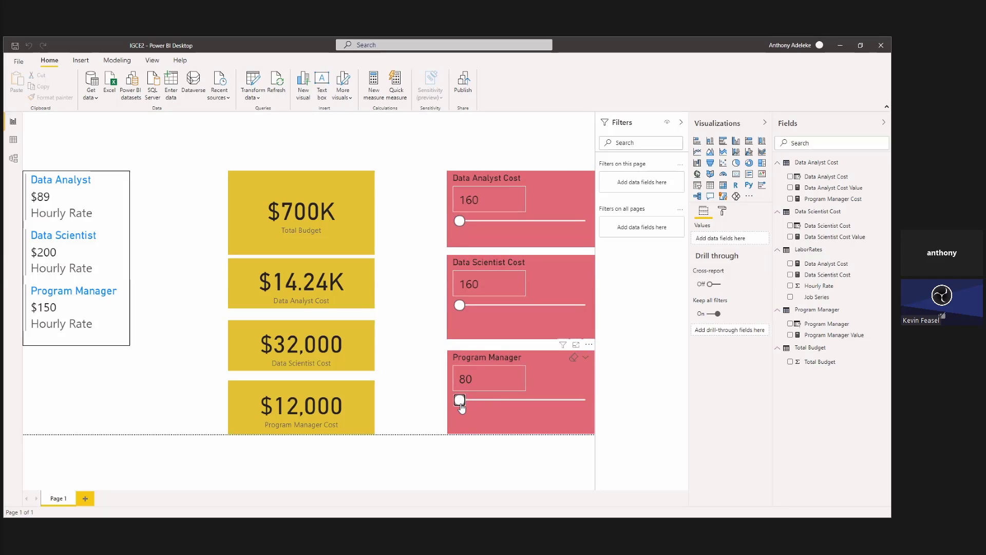
drag(461, 404, 652, 403)
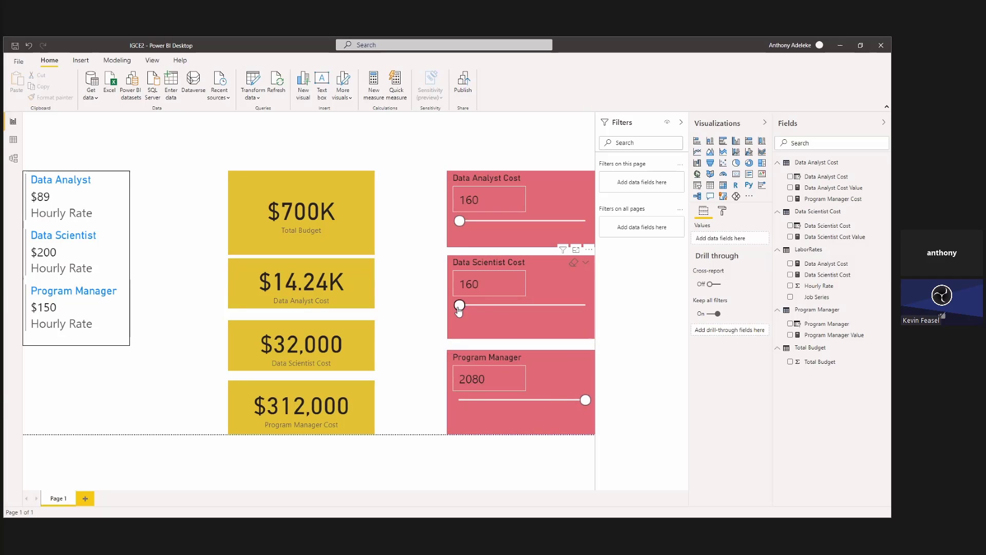
drag(459, 309, 595, 317)
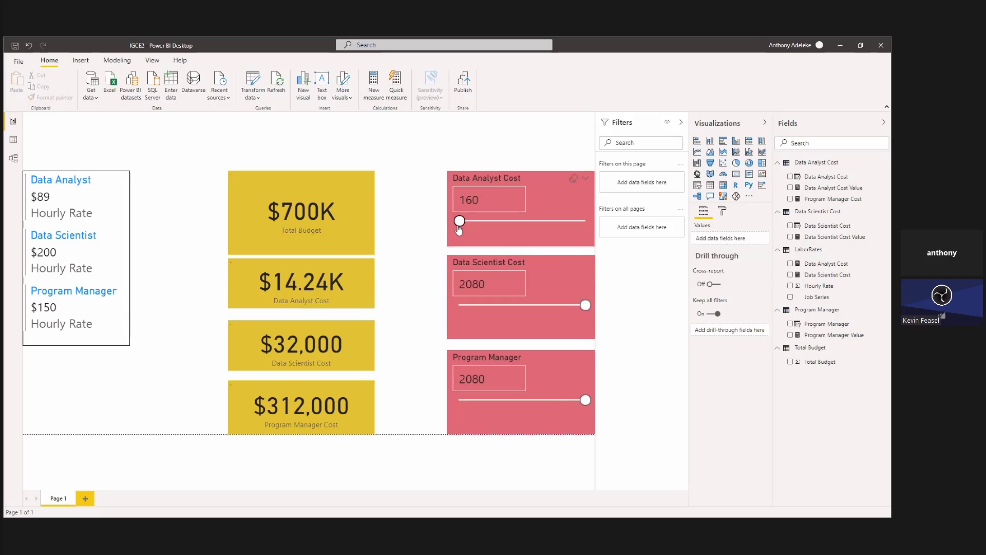
drag(459, 227, 686, 231)
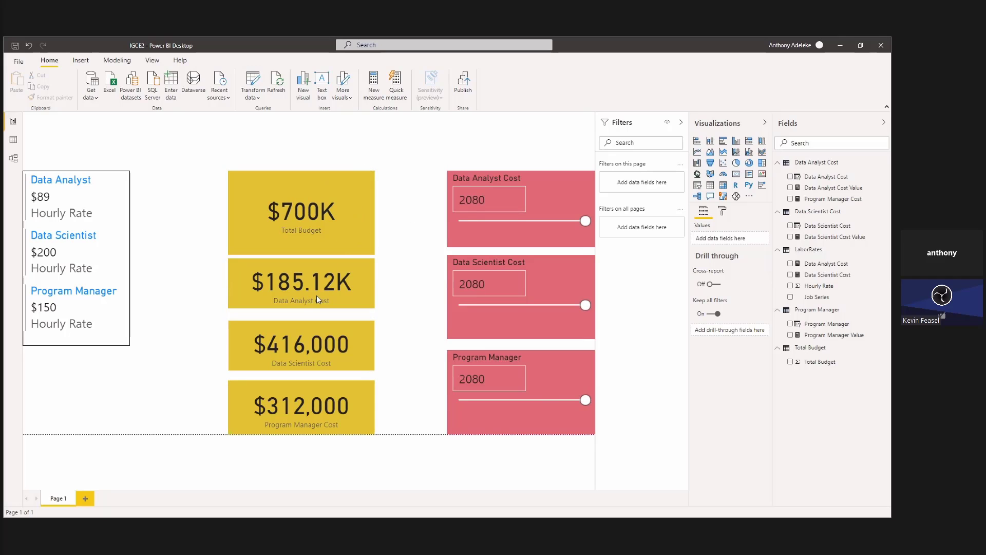
Start a quick measure with the Subtraction calculation and use Total Budget as its base value.
click(392, 84)
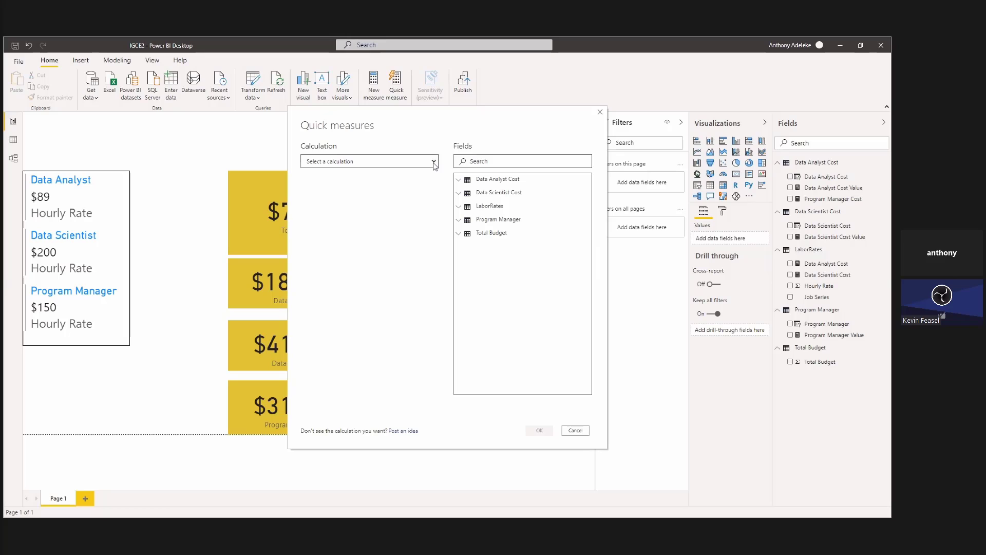
click(434, 163)
click(342, 267)
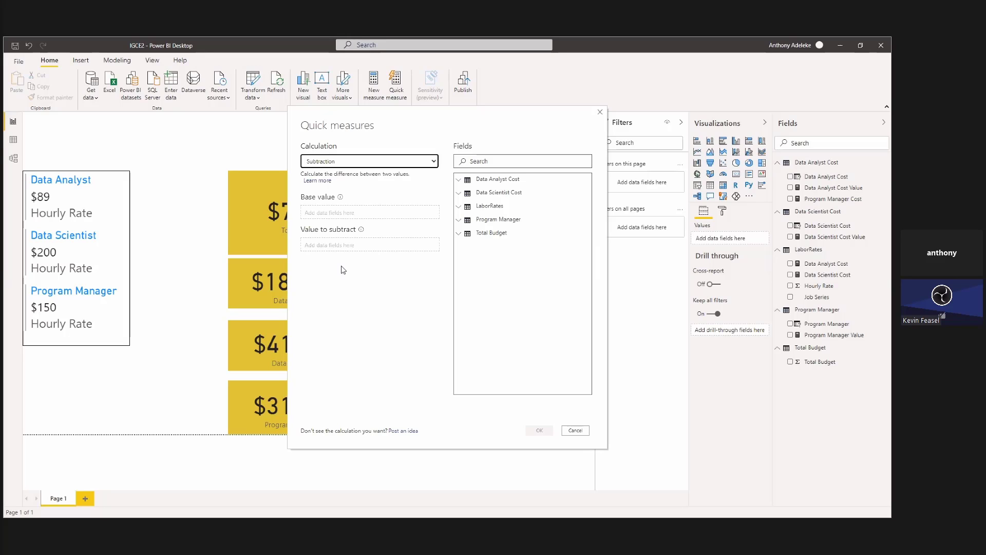
click(466, 235)
drag(520, 250, 380, 215)
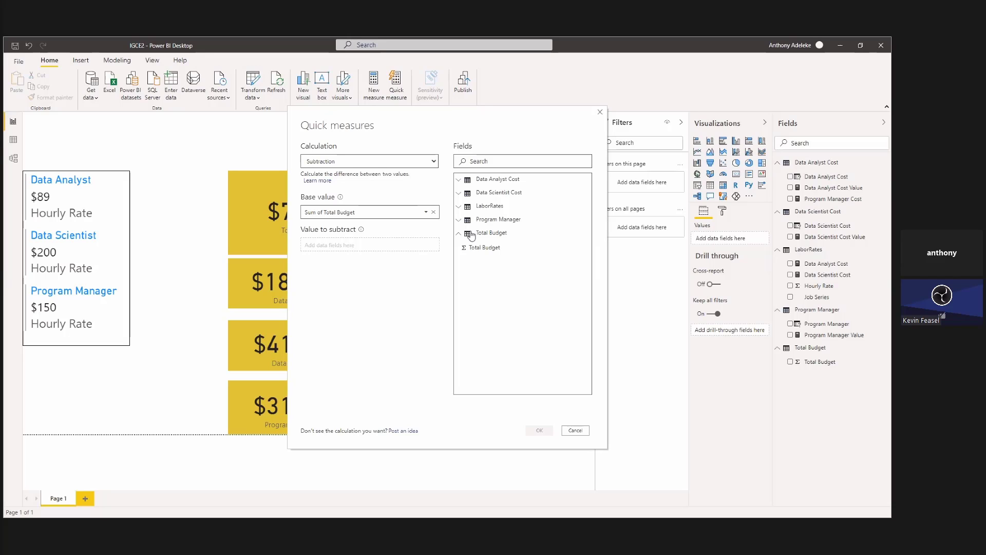
Set Program Manager Cost from the Data Analyst Cost table as the value to subtract and create the quick measure.
click(460, 181)
click(461, 181)
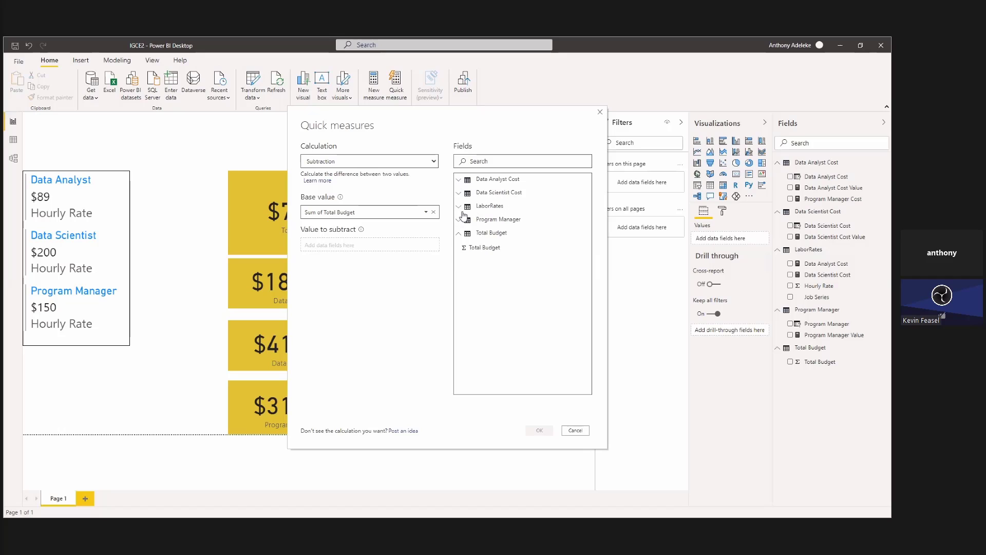
click(461, 208)
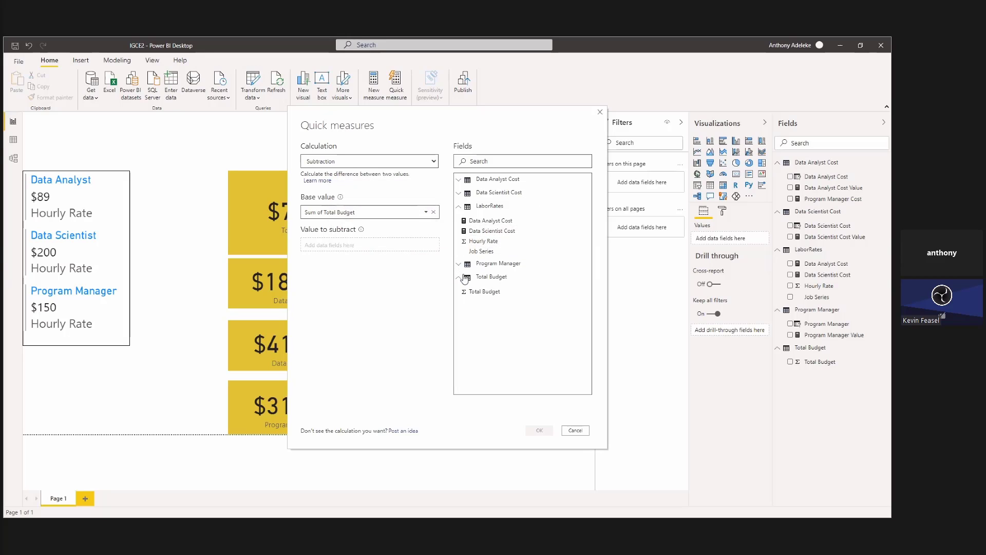
click(461, 193)
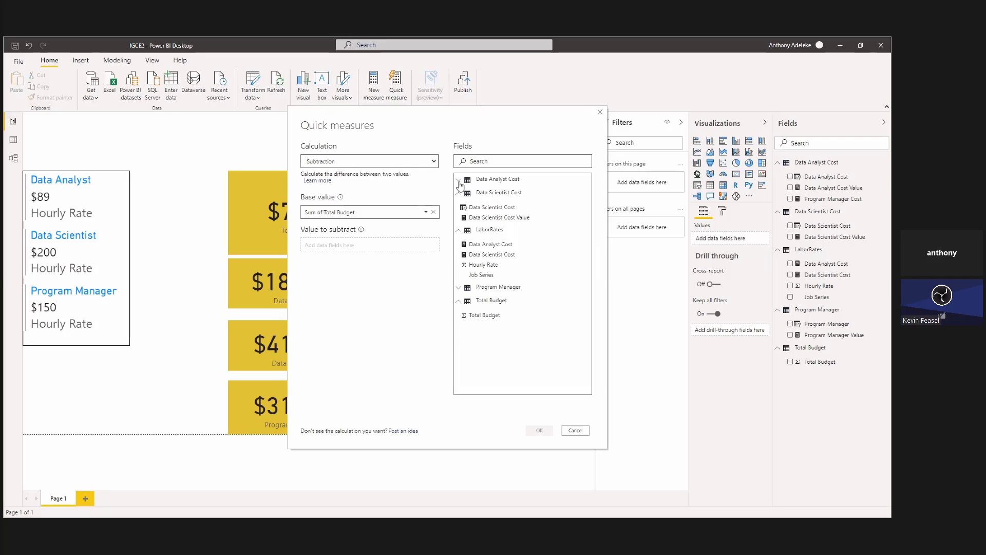
click(459, 180)
drag(506, 220, 356, 251)
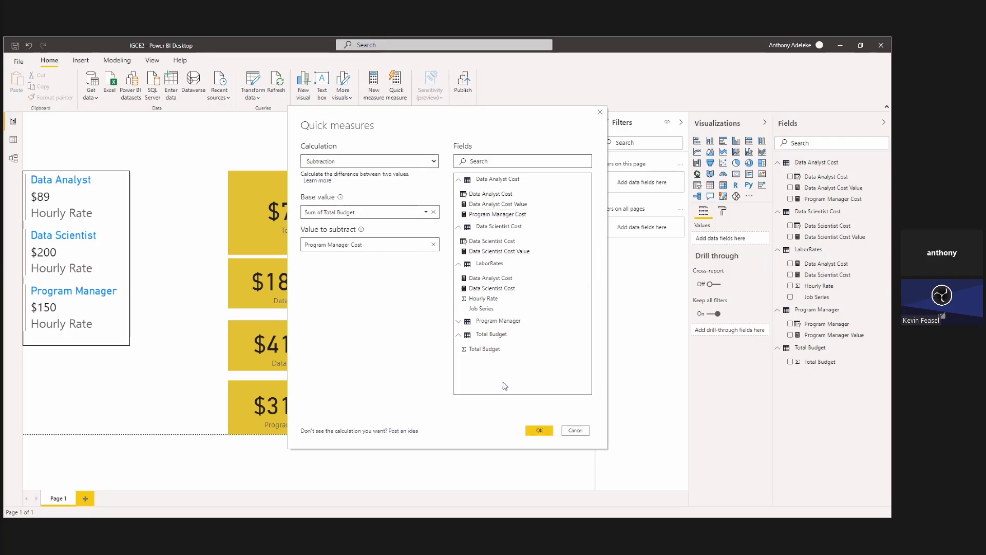
click(541, 432)
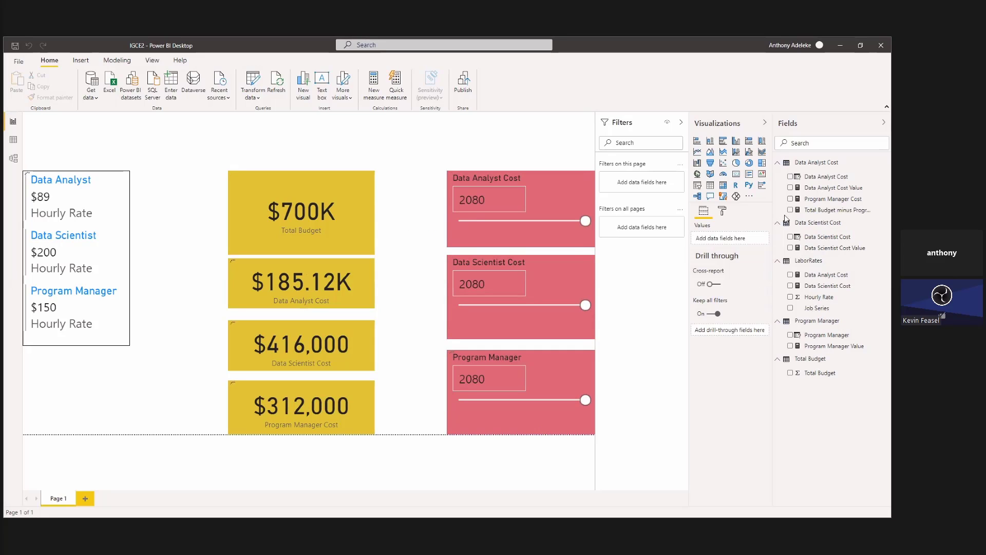
Rename the measure that subtracts Program Manager Cost from Total Budget as Budget OverUnder.
click(845, 210)
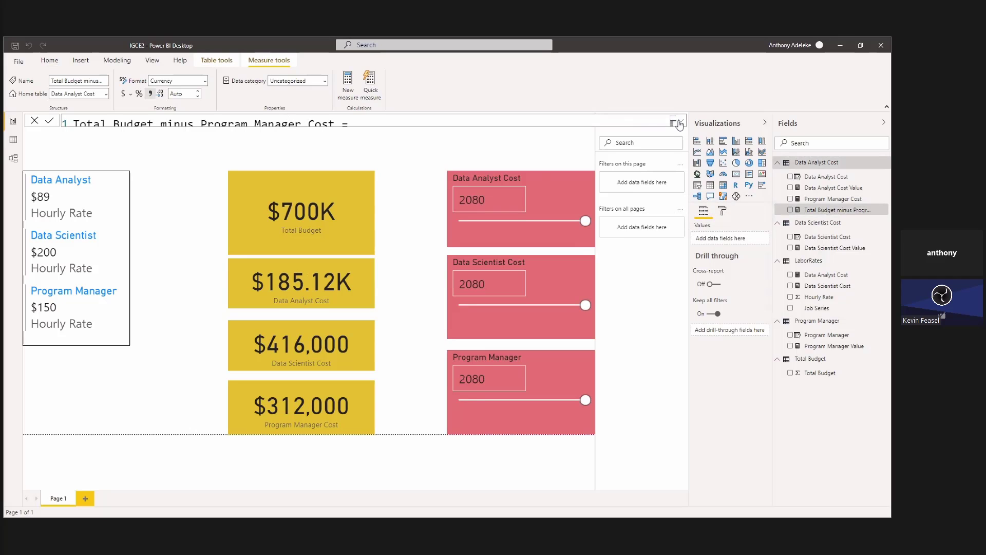
drag(335, 124, 80, 119)
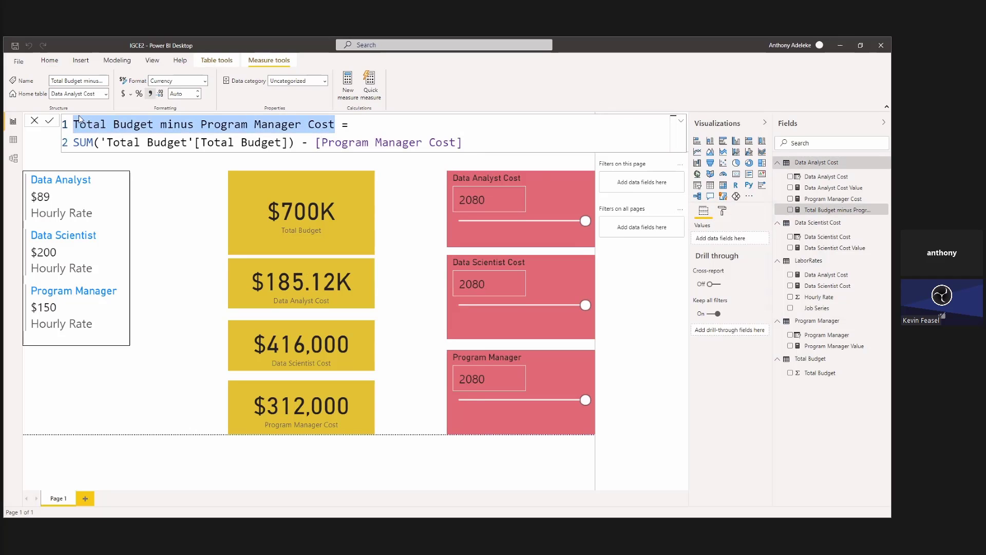
click(340, 125)
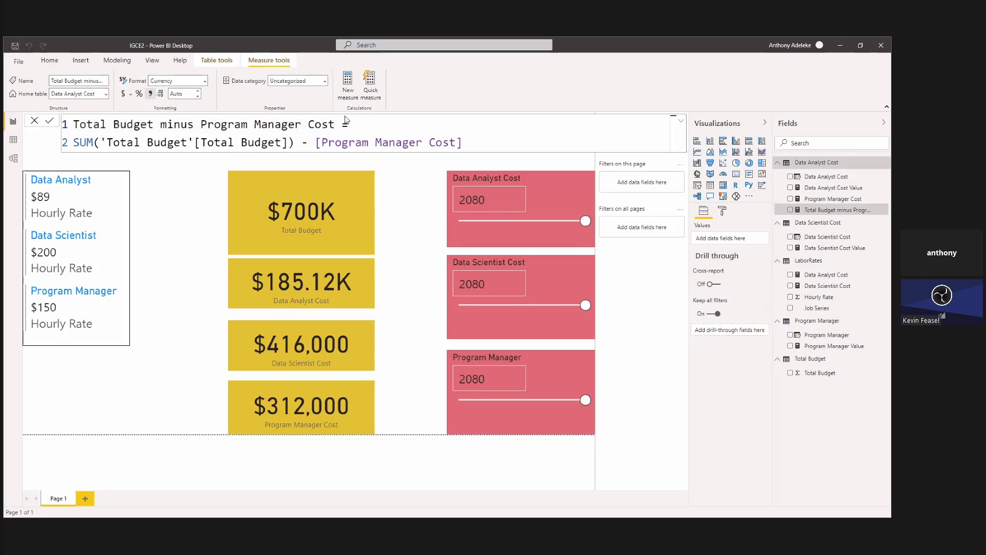
drag(335, 124, 75, 126)
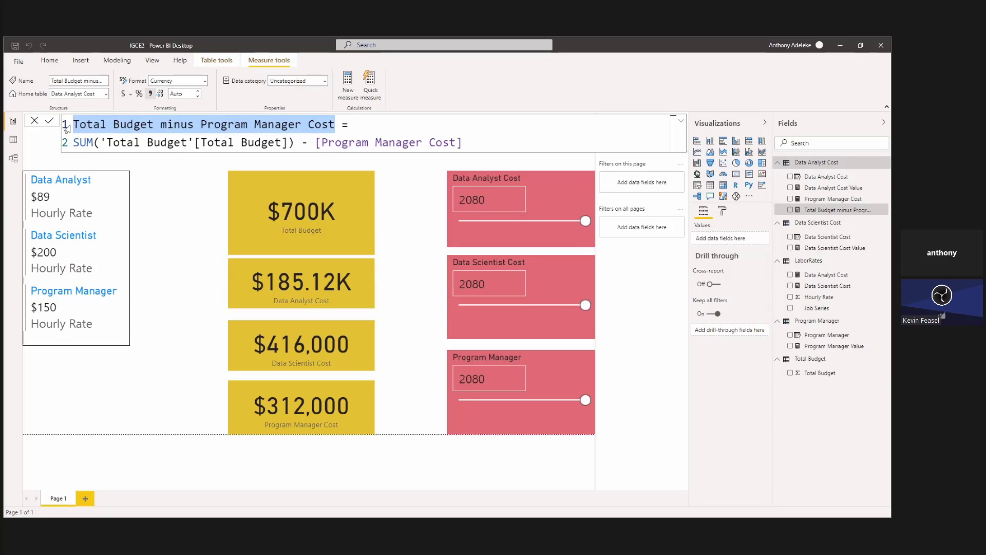
text(Budget Ov)
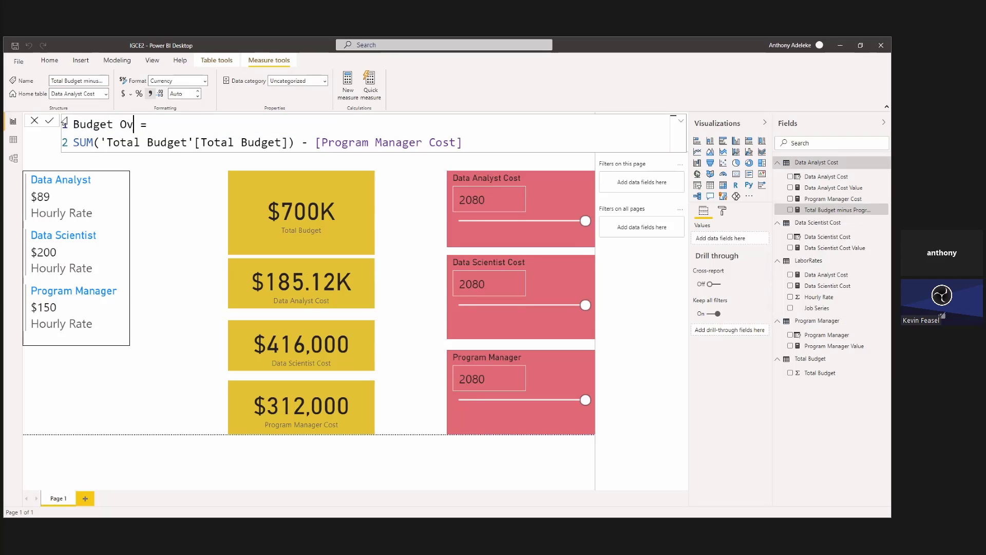
text(erUnder)
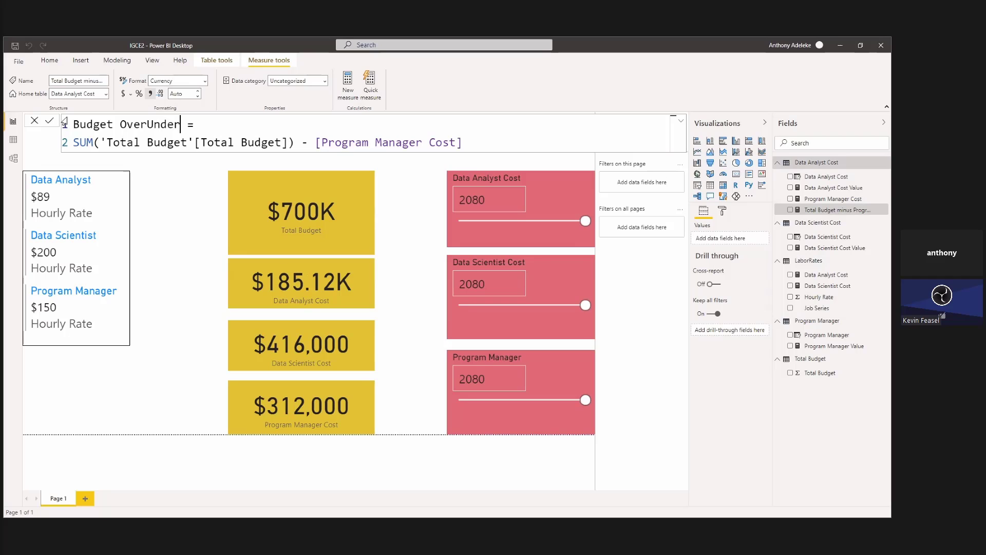
click(166, 200)
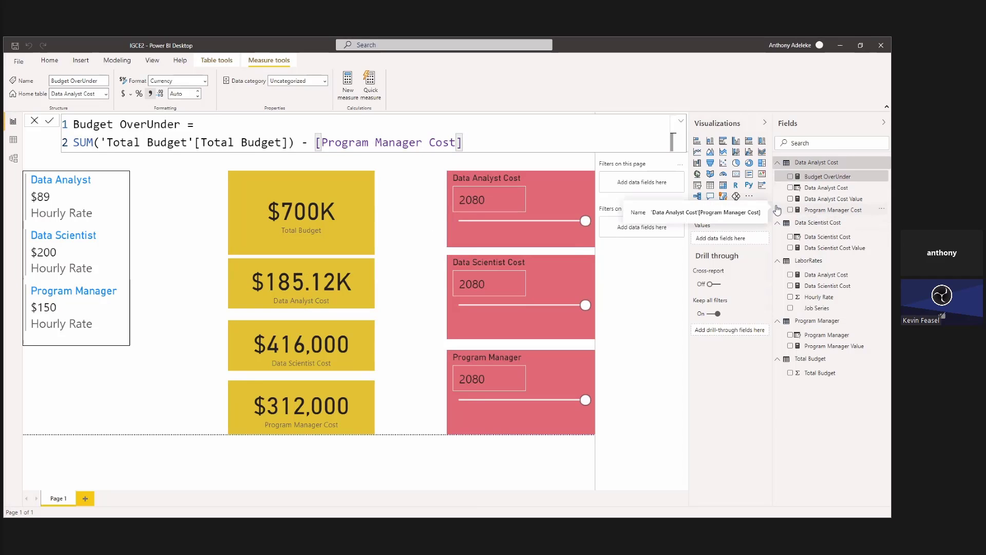
Widen the field list and move the Program Manager Cost measure to the Program Manager home table.
mouse_move(773, 202)
mouse_down()
mouse_move(729, 203)
mouse_move(782, 198)
mouse_up()
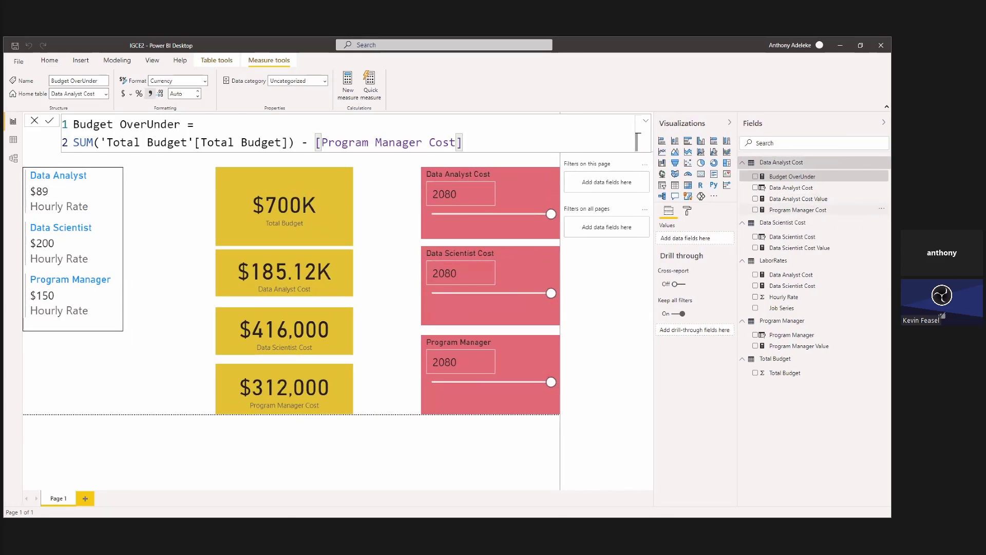
click(822, 210)
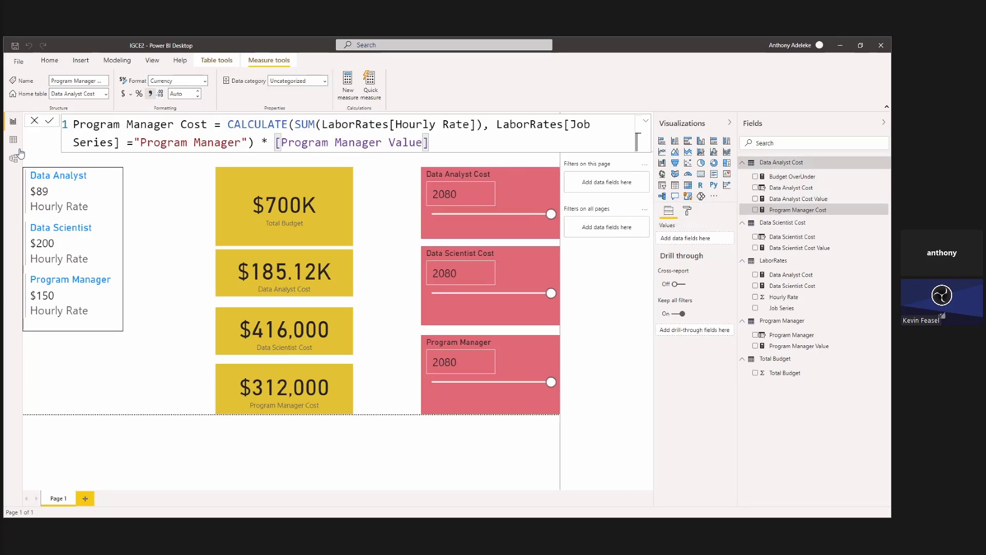
click(103, 95)
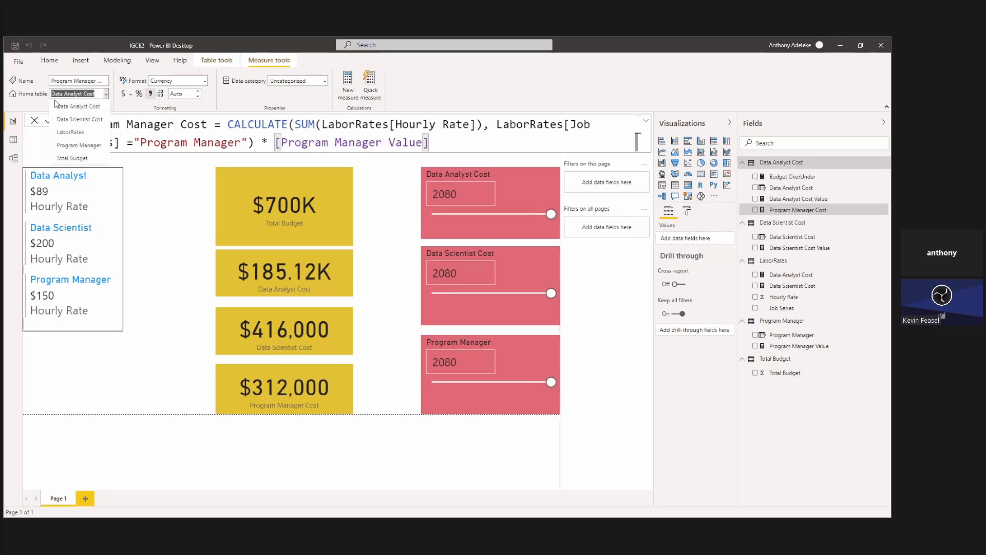
click(76, 146)
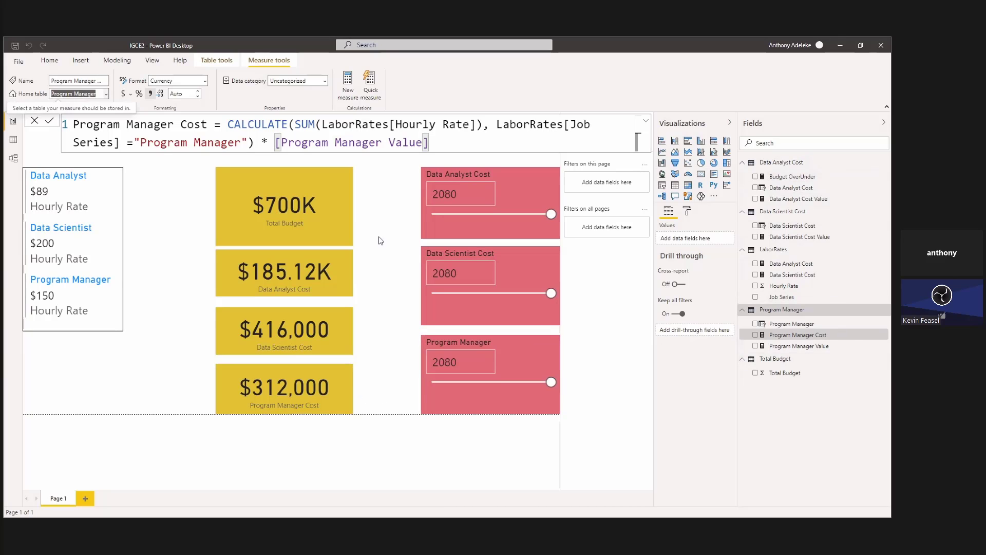
click(387, 221)
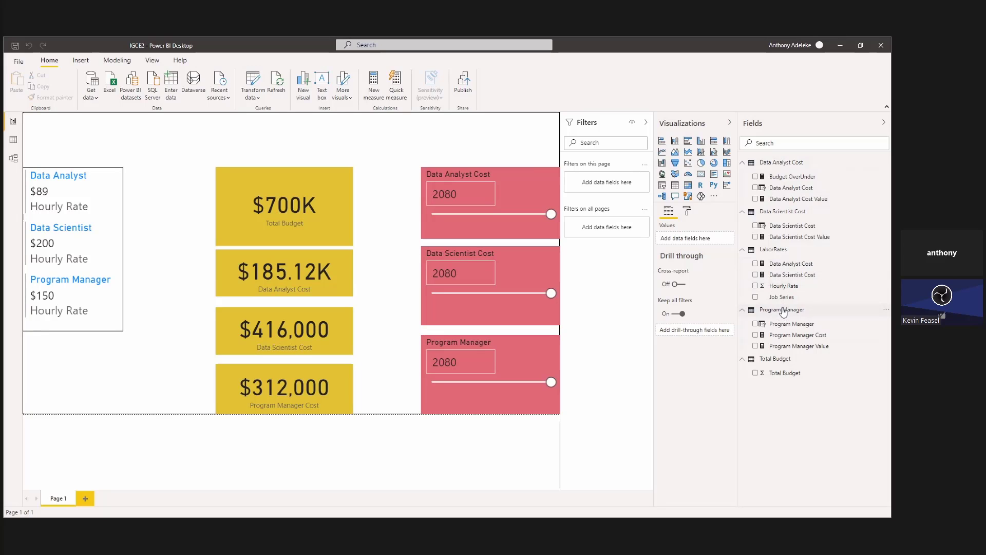
Set Total Budget as the home table of the Budget OverUnder measure.
click(753, 176)
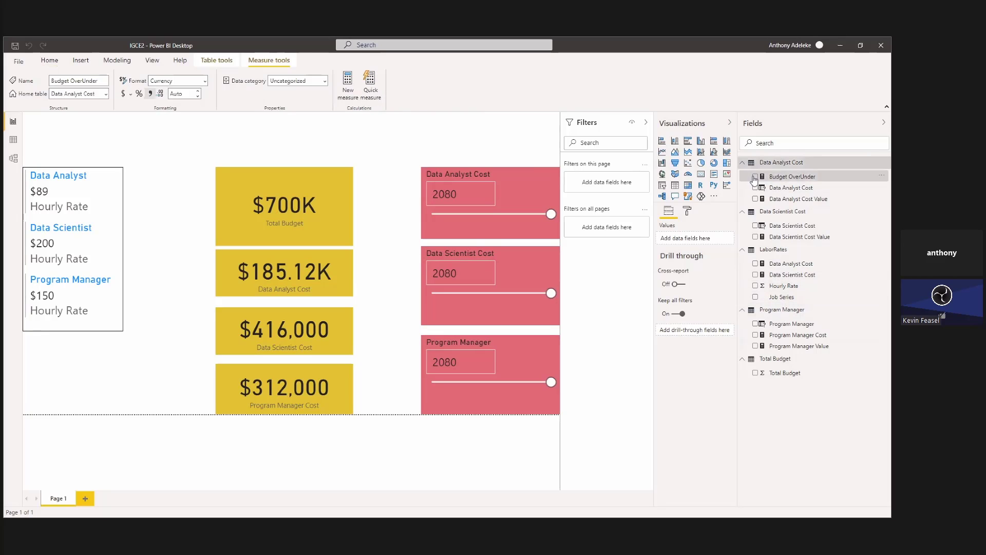
click(106, 94)
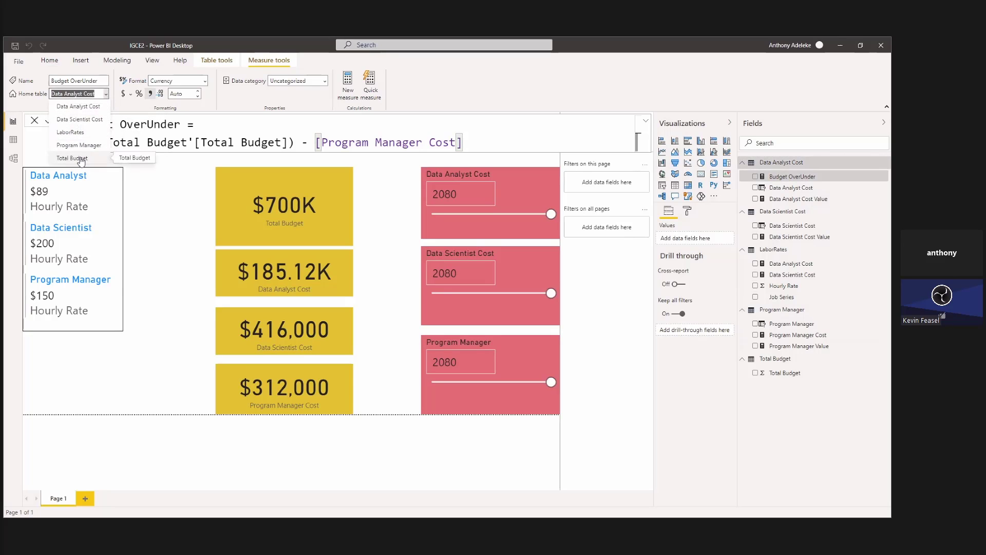
click(81, 158)
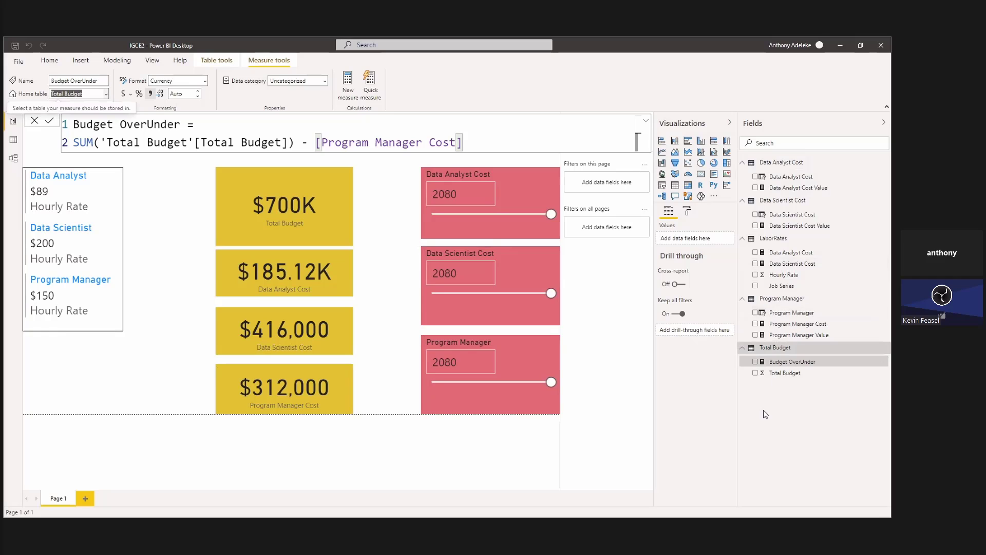
click(386, 358)
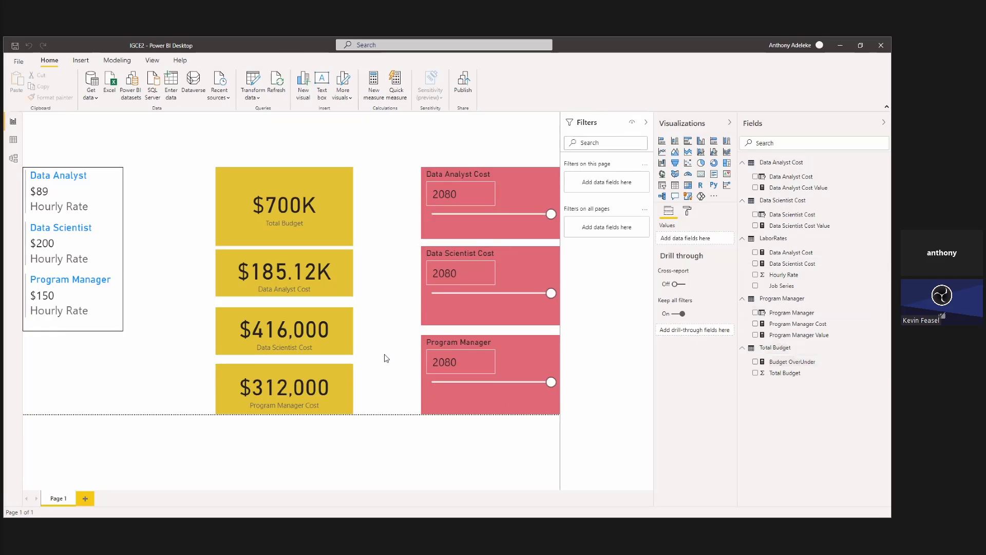
Add a Total Budget visual below the labor rates, widen it, convert it to a card, and replace its field with Budget OverUnder.
click(756, 374)
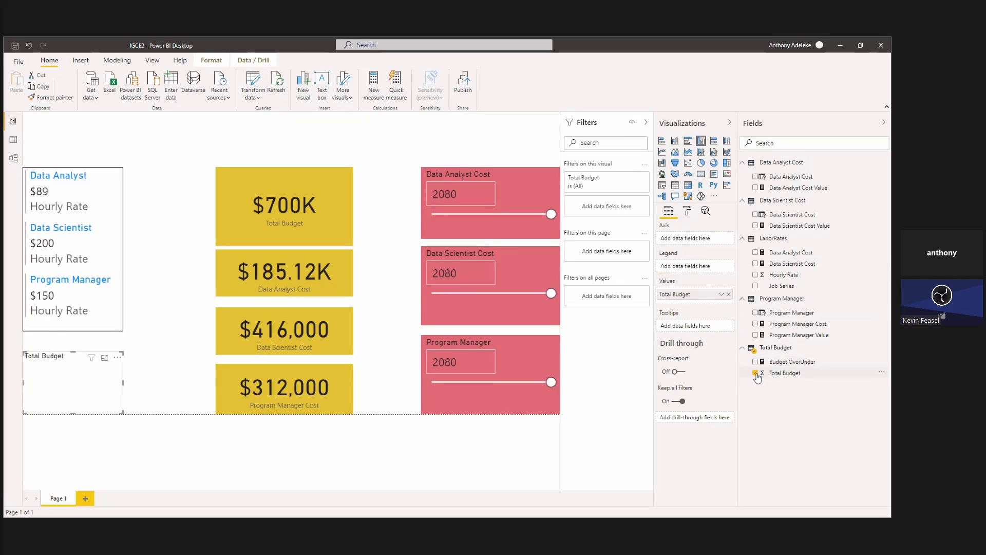
drag(105, 389, 192, 383)
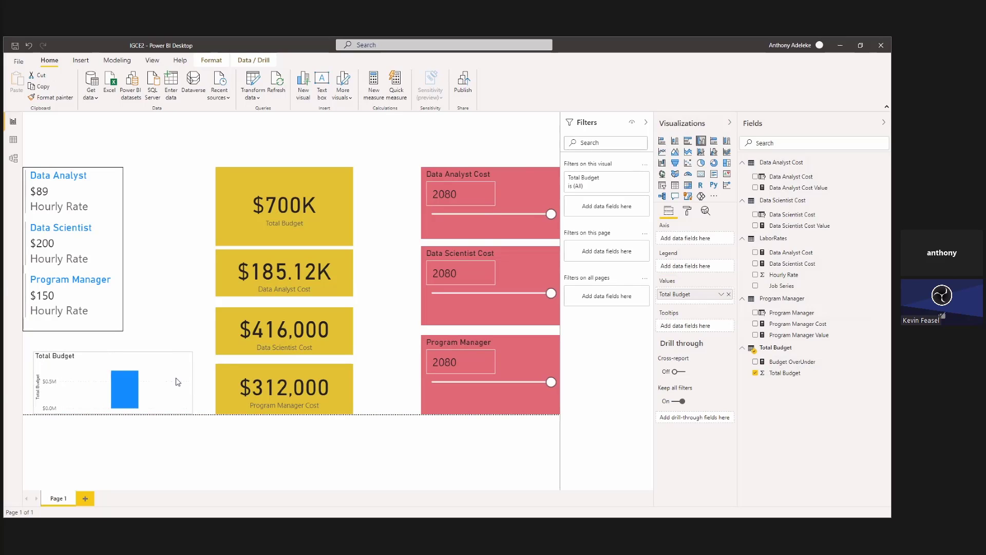
drag(33, 386, 23, 387)
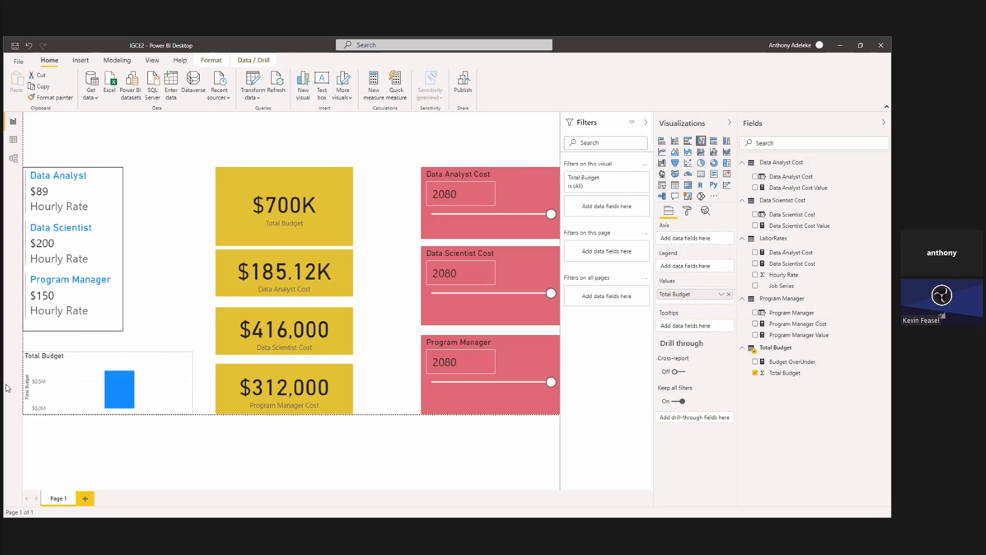
click(700, 177)
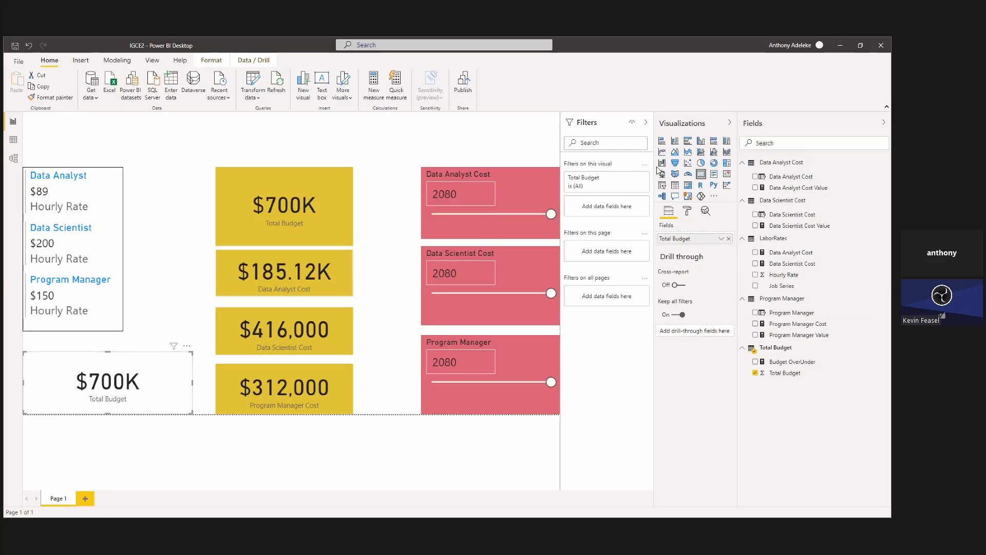
click(755, 373)
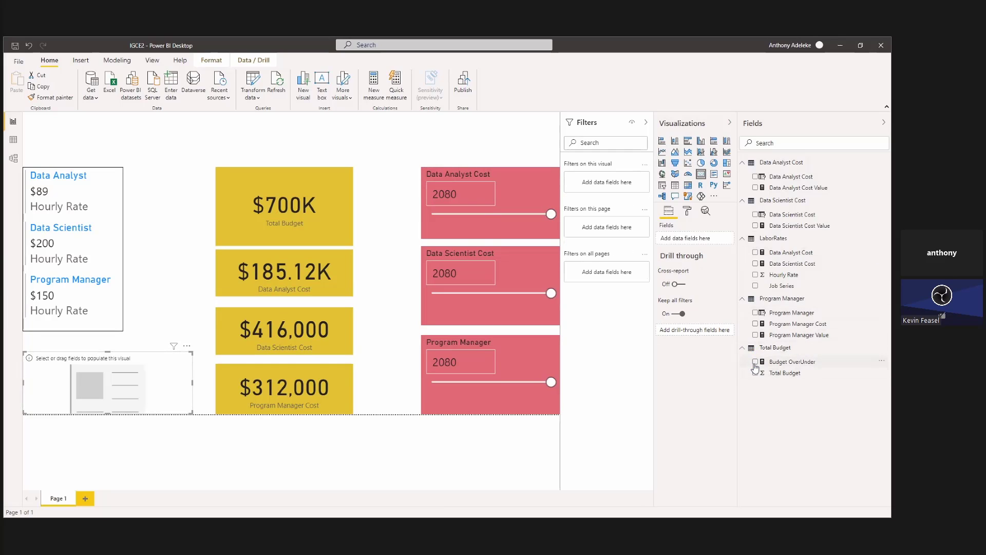
click(756, 362)
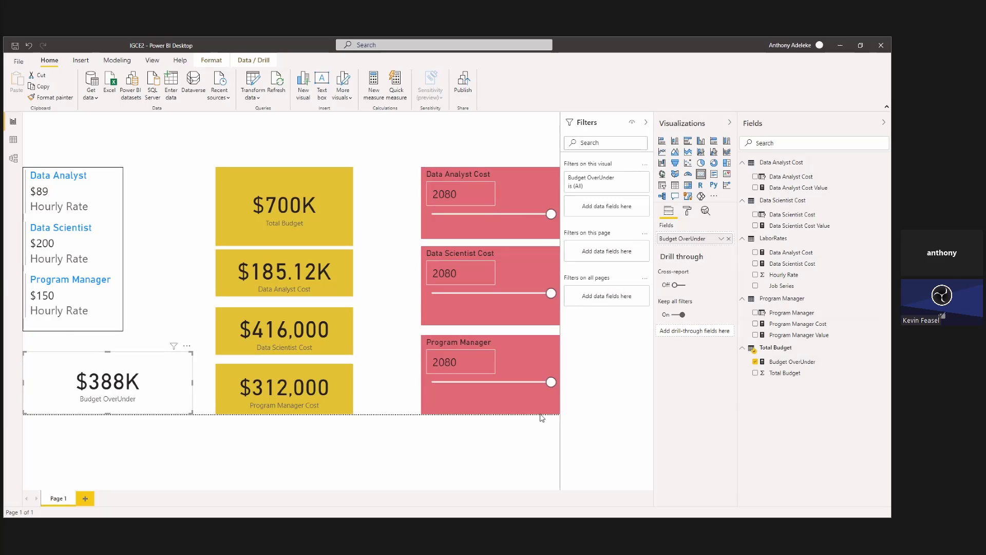
Try to wrap [Program Manager Cost] in a SUM function with further arguments in the Budget OverUnder formula.
click(793, 361)
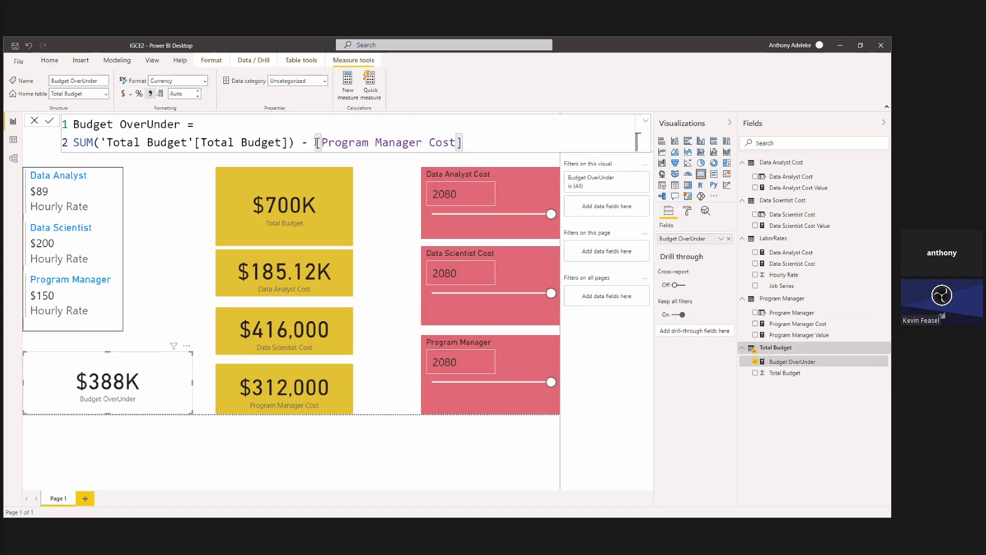
text(sum)
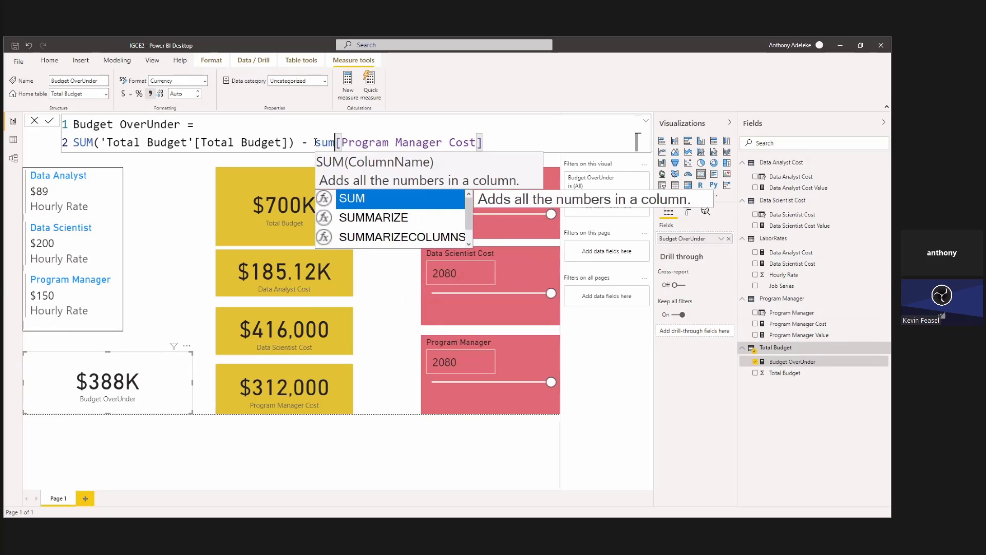
text(()
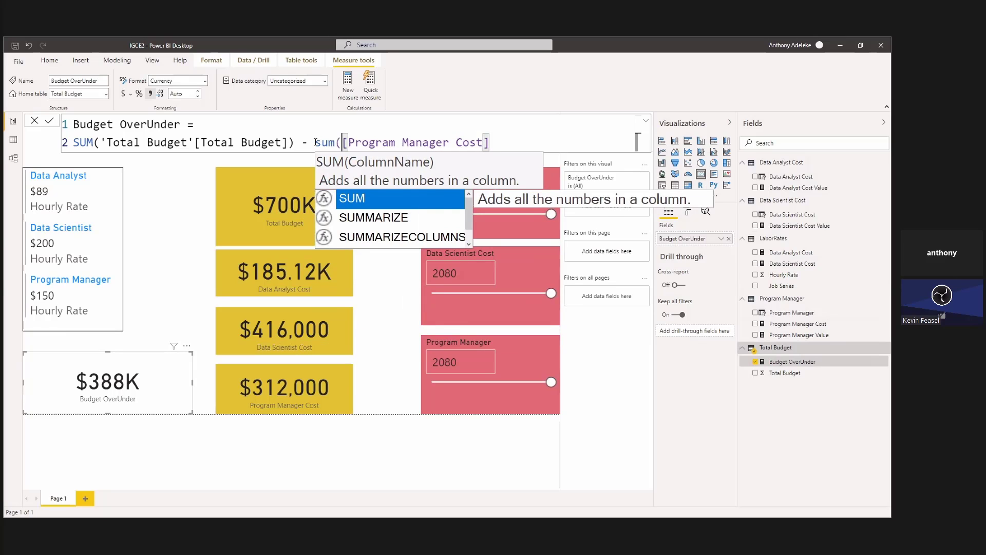
click(540, 143)
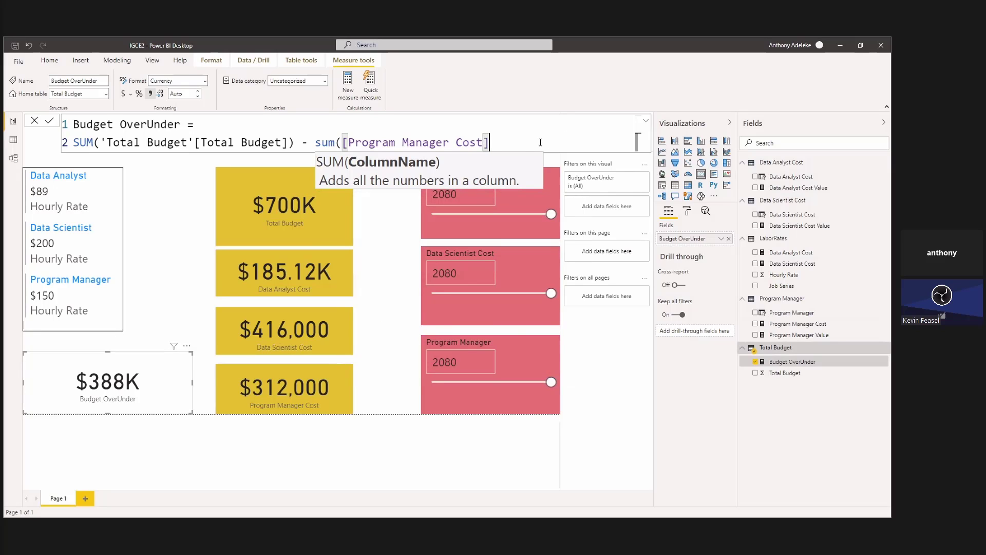
text(,)
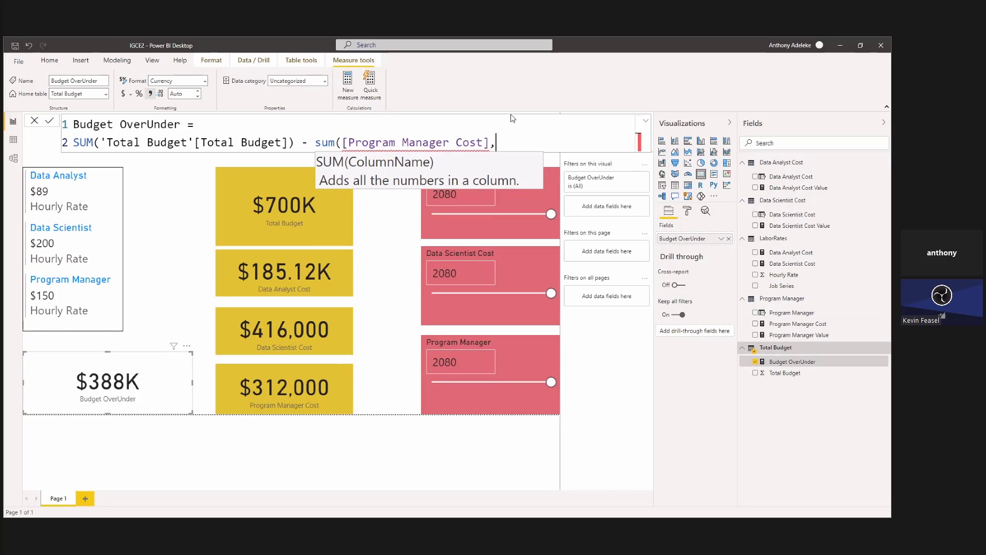
Remove the second SUM and the comma, keep the opening parenthesis, and add + [Data Analyst Cost] after [Program Manager Cost].
double_click(328, 142)
key(BackSpace)
click(501, 138)
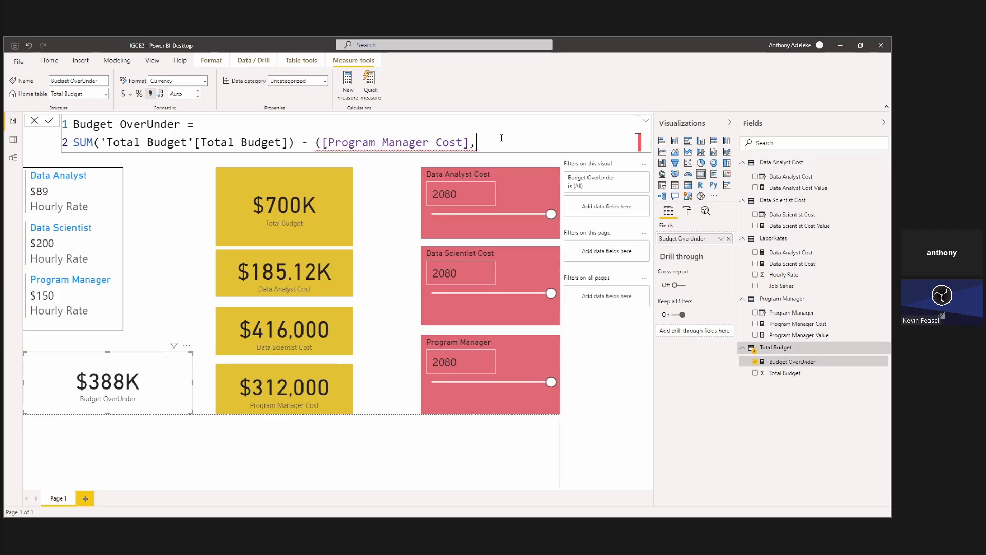
key(BackSpace)
text(+ )
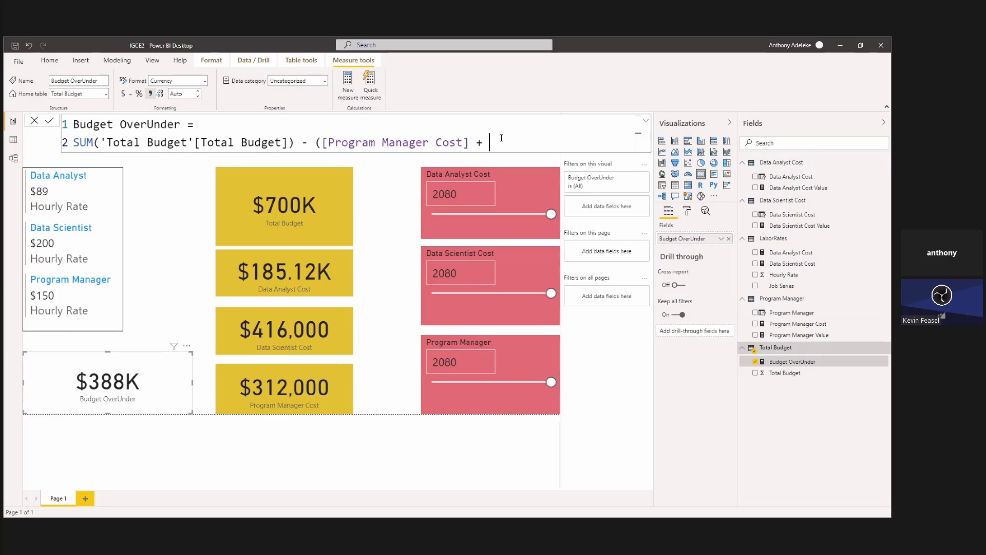
text([)
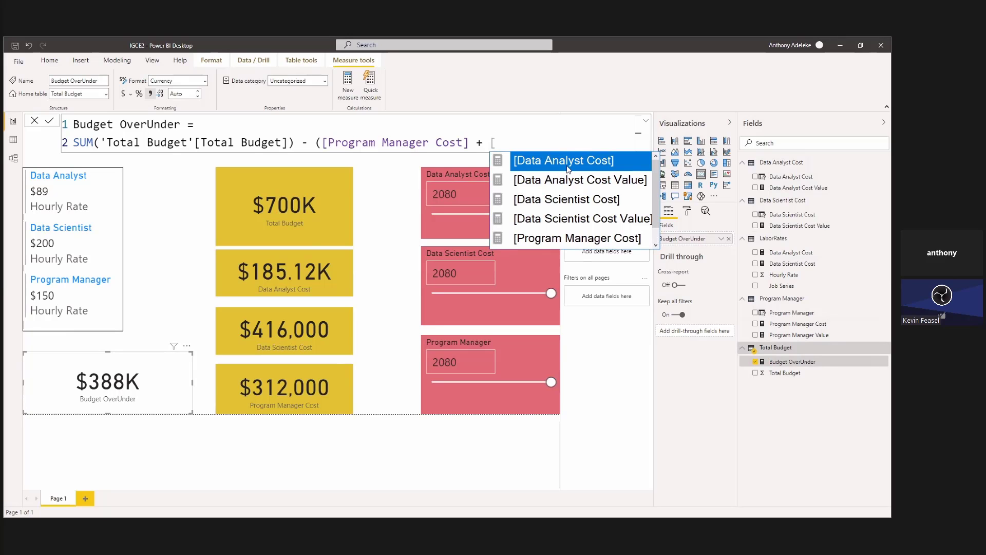
scroll(632, 223, down, 1)
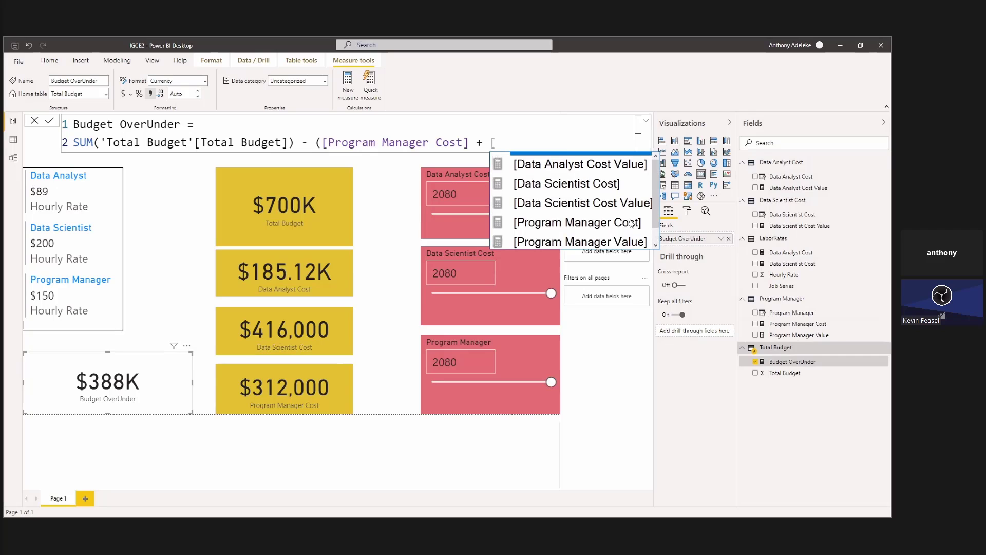
scroll(632, 223, up, 1)
click(599, 164)
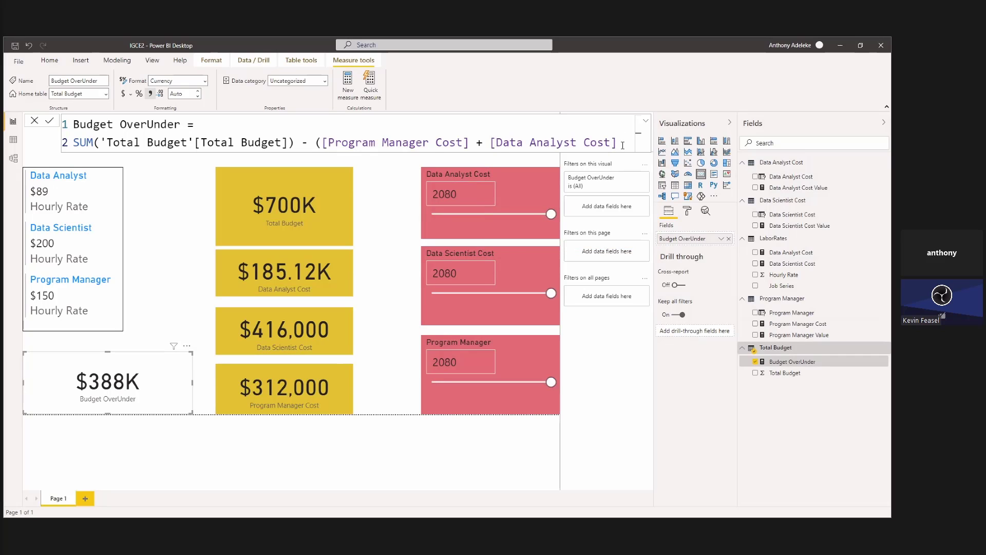
Add + [Data Scientist Cost] to the subtracted costs in the formula and close the parenthesis.
text(+ [)
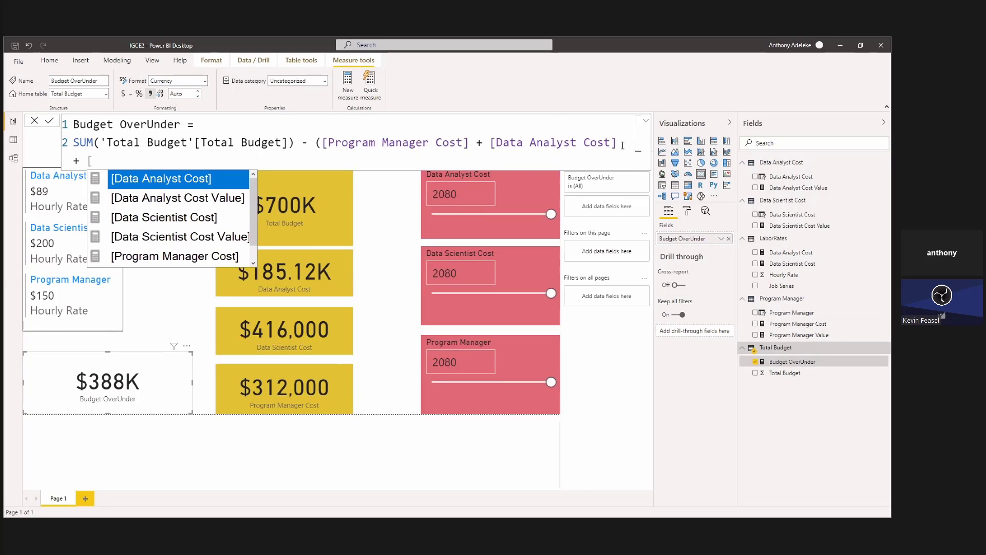
text(da)
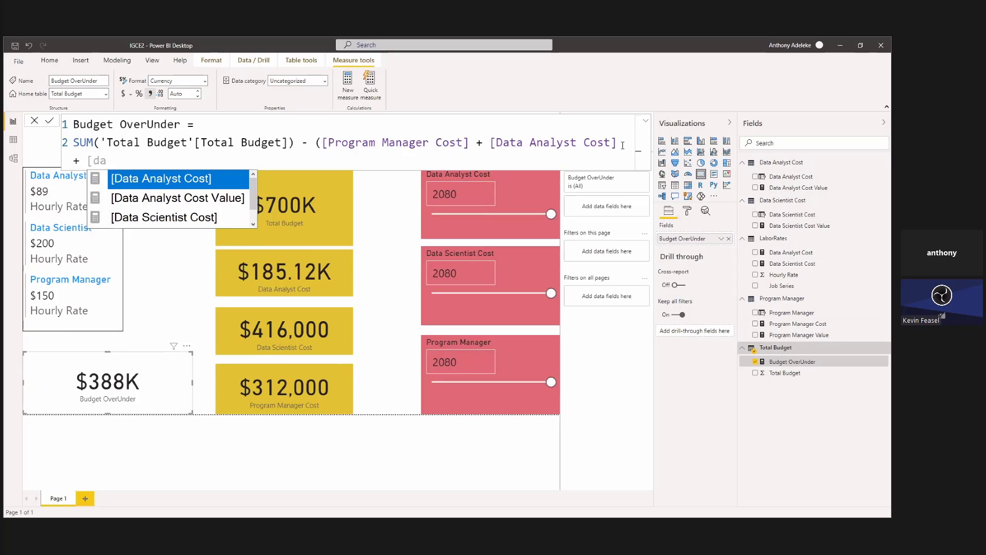
click(196, 221)
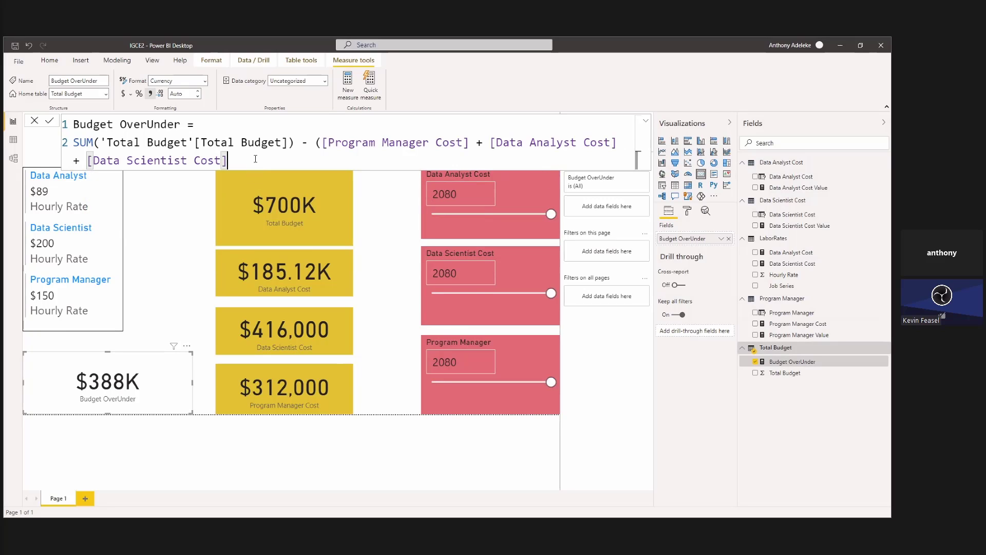
text())
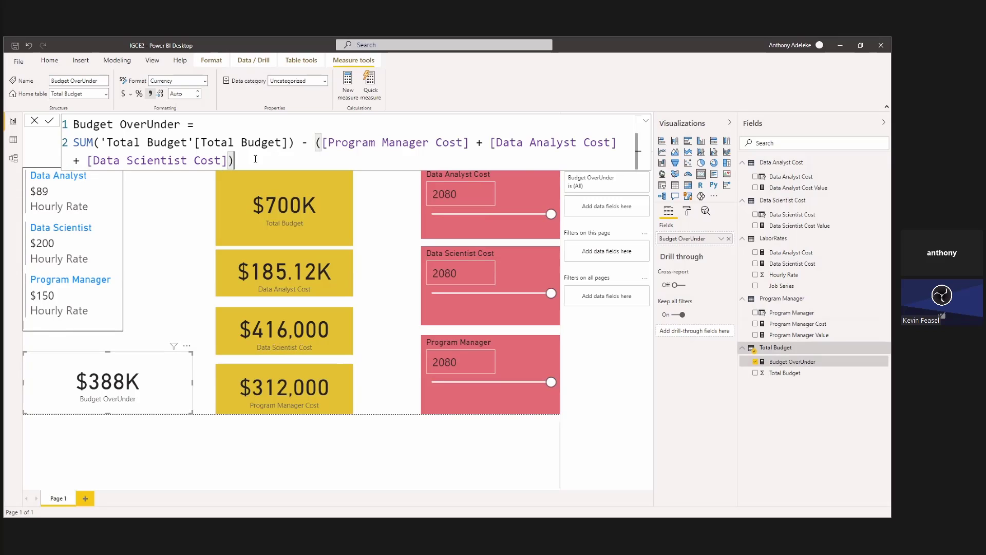
Commit the Budget OverUnder formula and reduce the Data Scientist Cost slicer to 1080 and the Program Manager slicer to 1800.
key(Return)
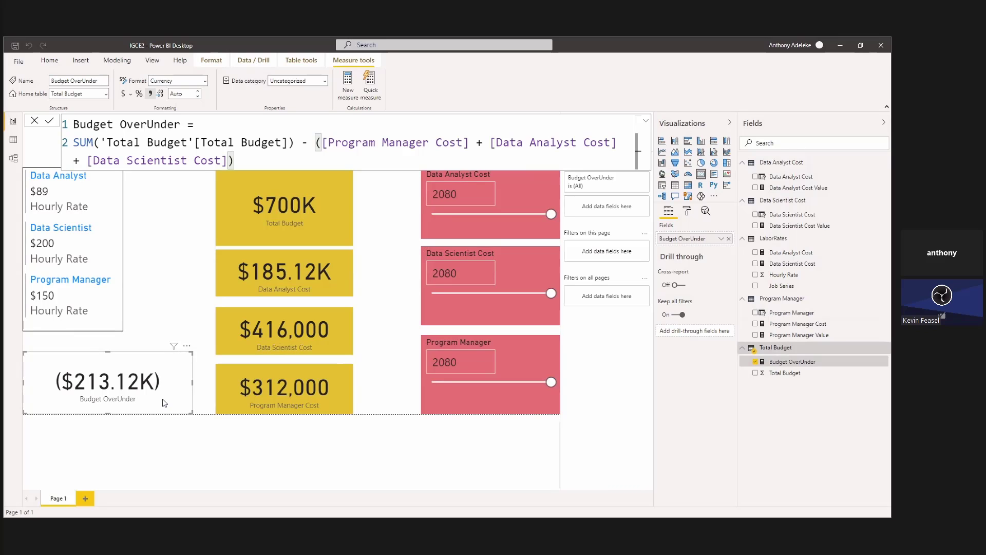
click(415, 294)
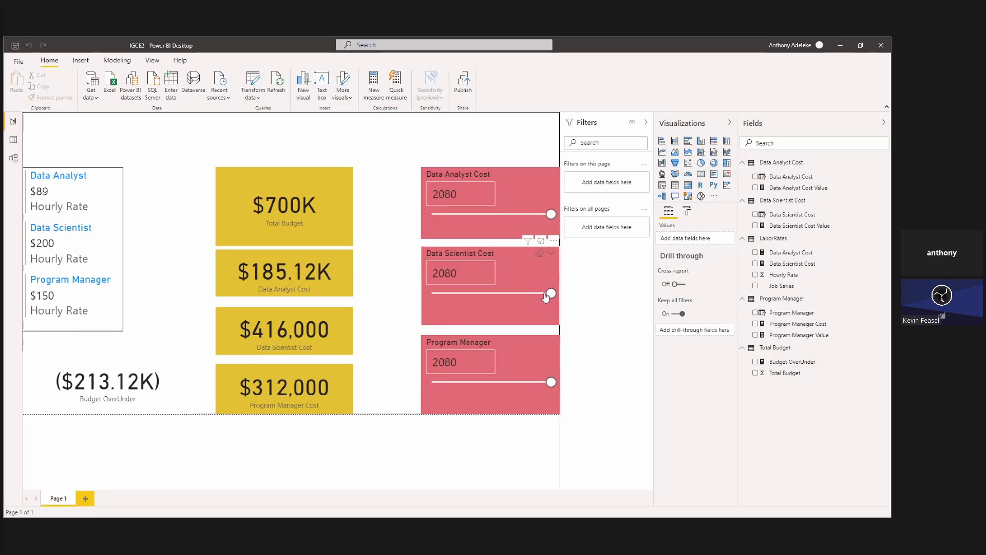
drag(551, 297, 492, 298)
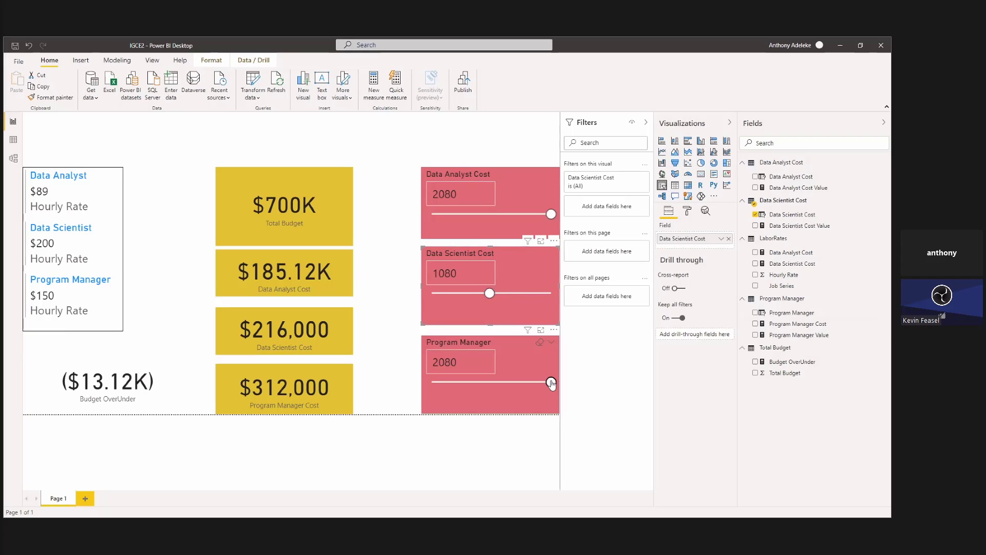
drag(552, 383, 535, 387)
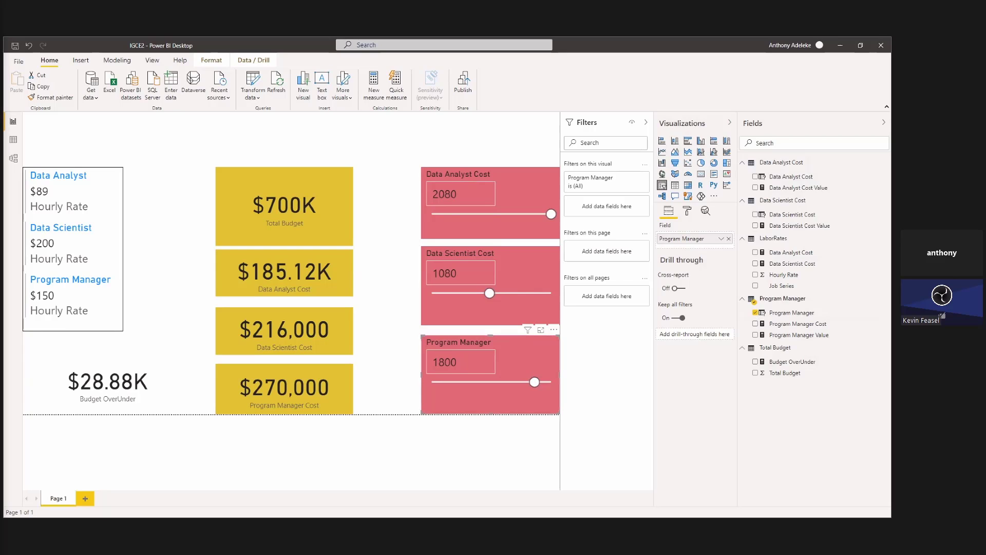
Give the Budget OverUnder card a blue background.
click(119, 399)
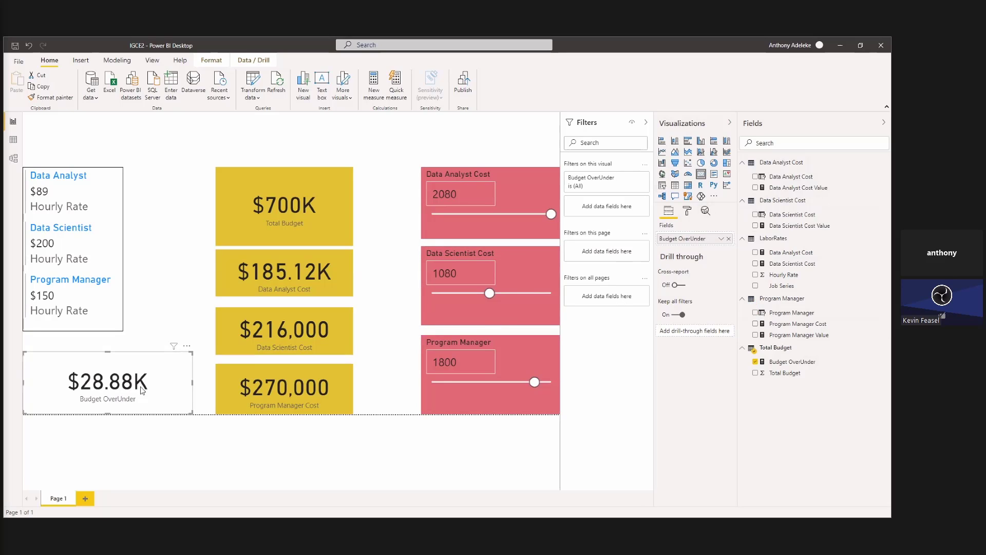
click(687, 212)
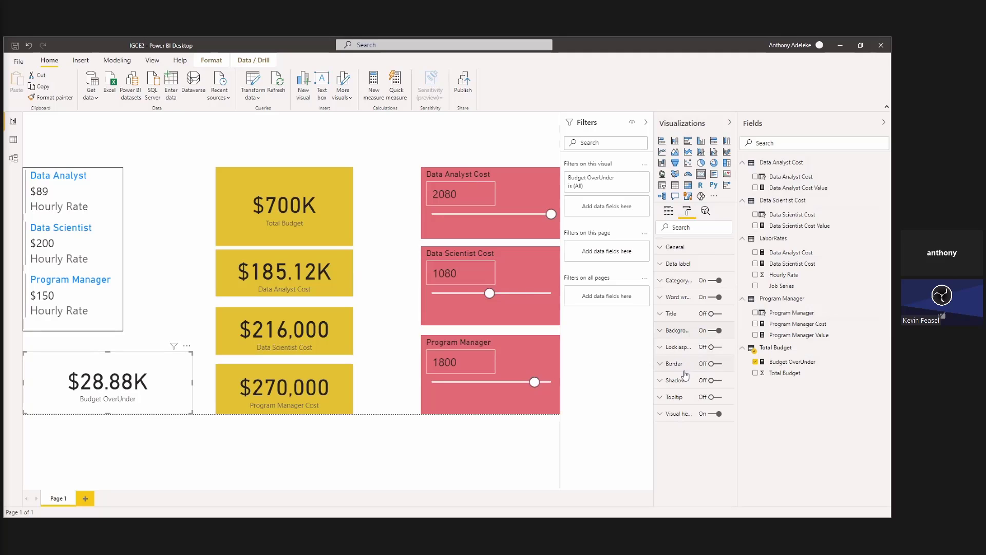
click(682, 318)
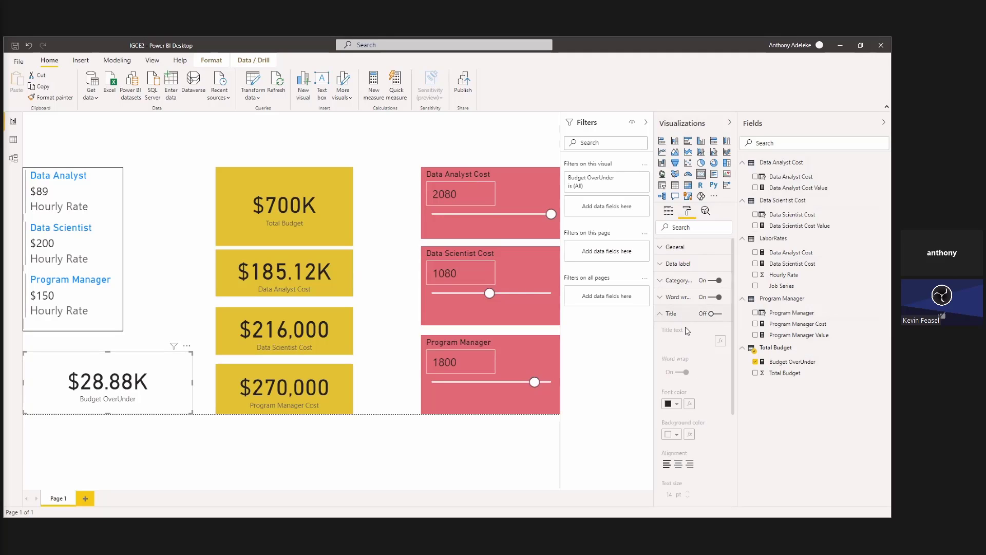
click(685, 317)
click(683, 331)
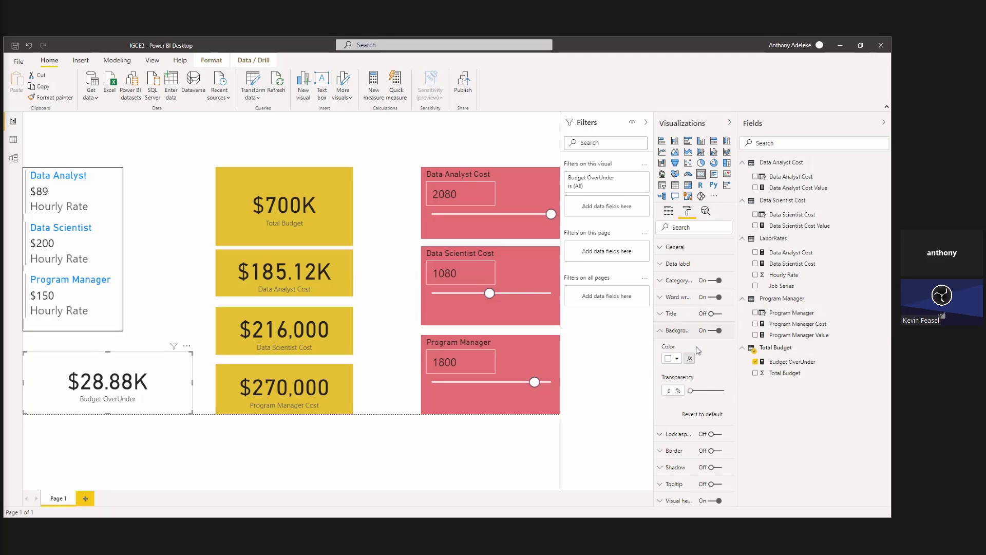
click(678, 359)
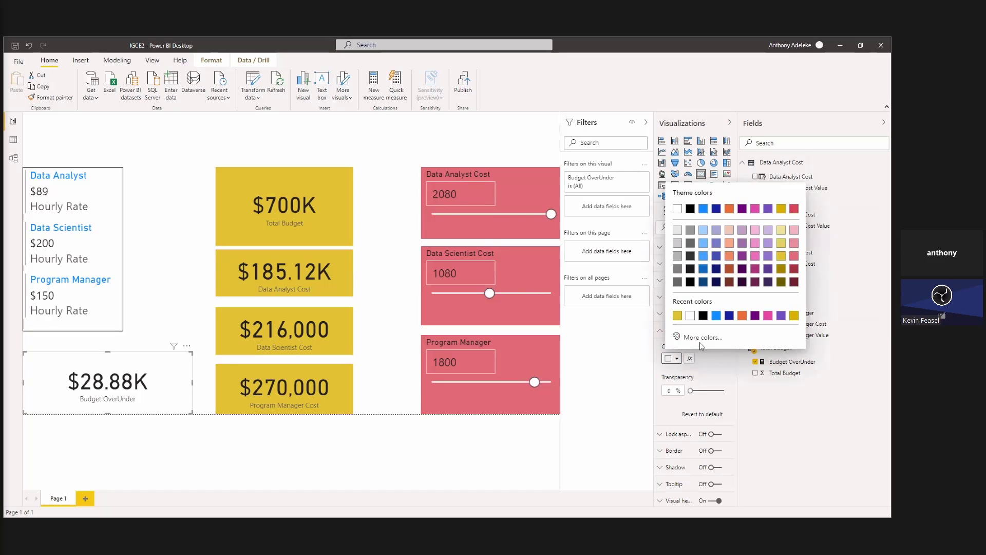
click(716, 315)
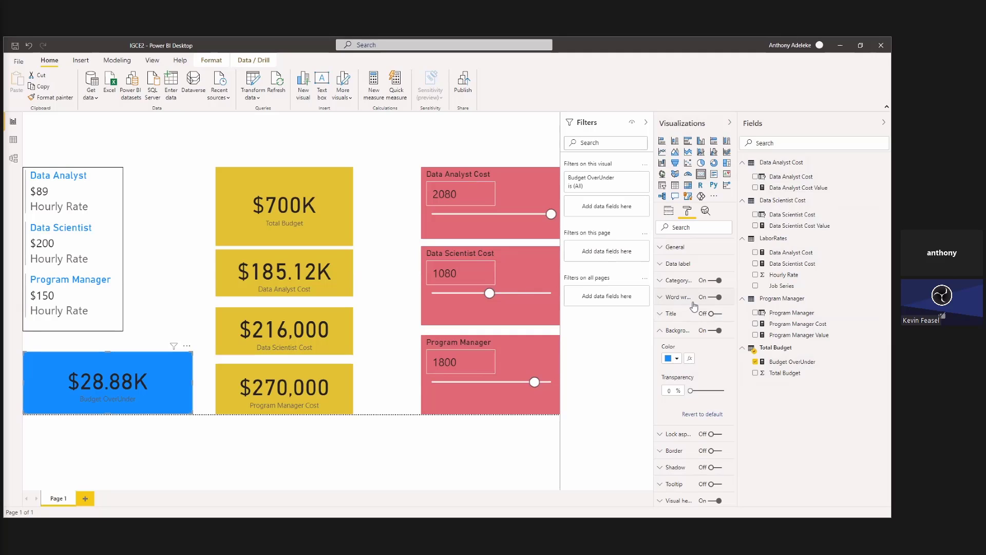
Set the Budget OverUnder card's category label to white with a text size of 20 pt.
click(689, 282)
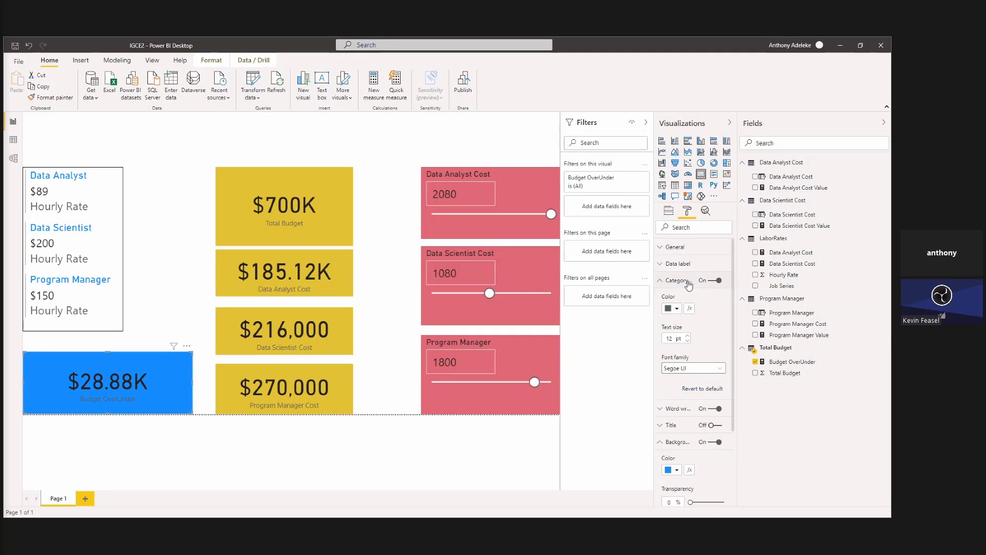
click(676, 308)
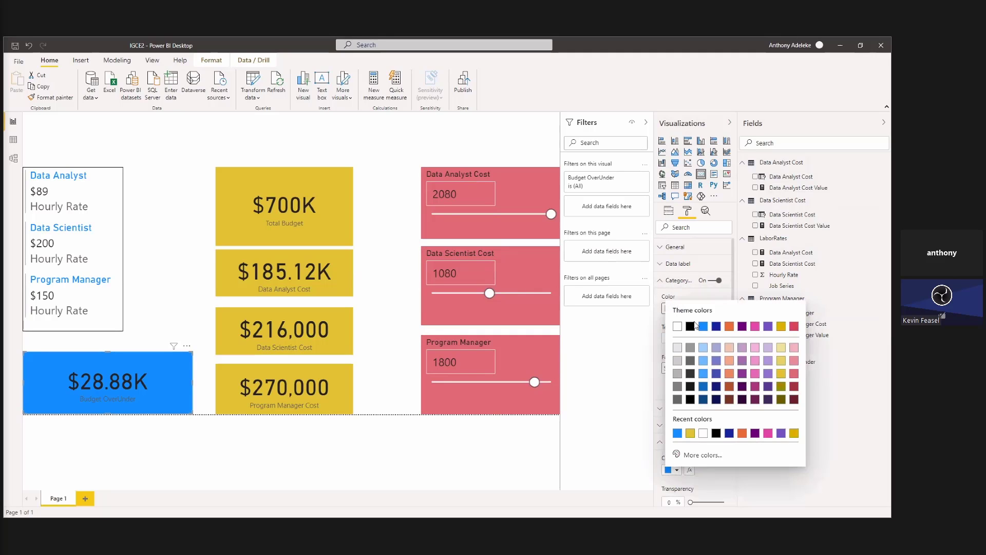
click(691, 327)
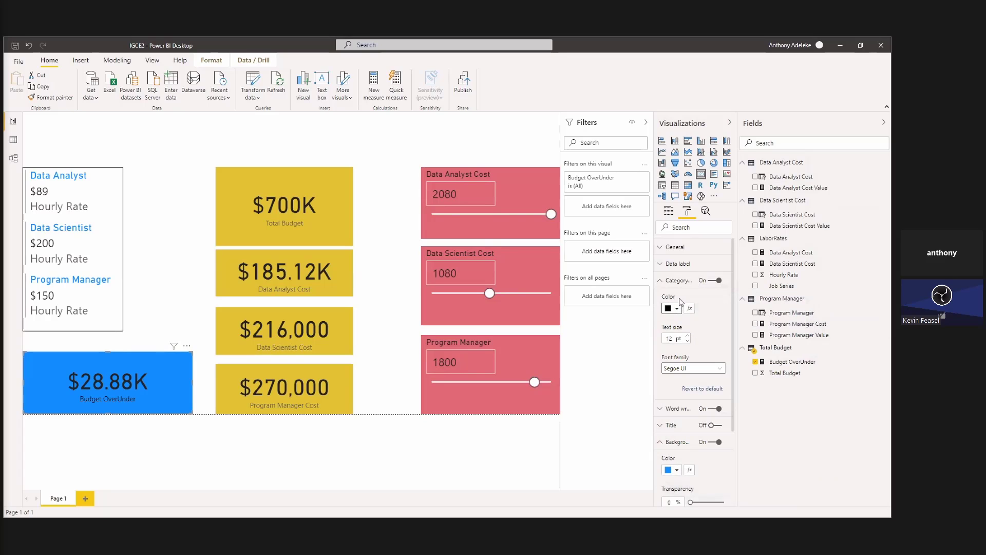
click(678, 309)
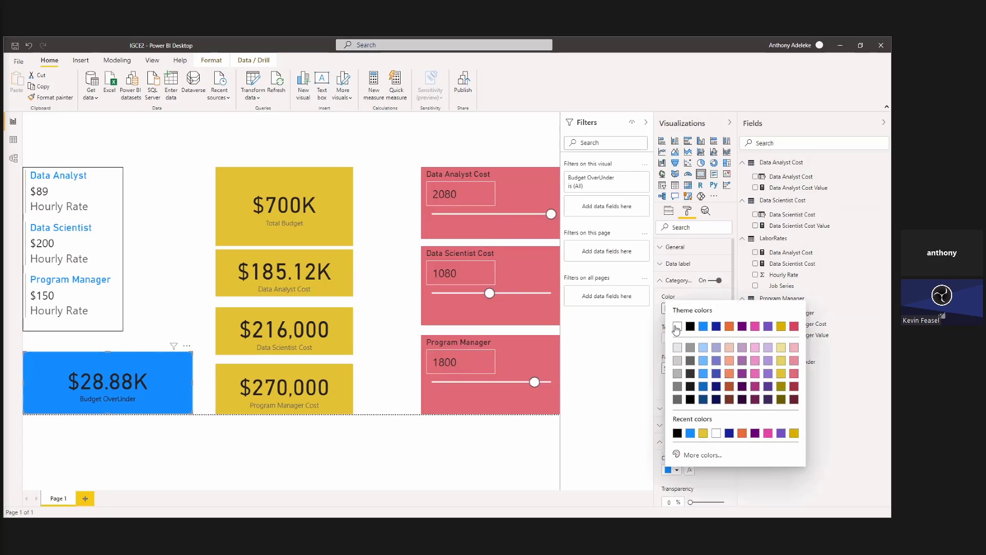
click(677, 327)
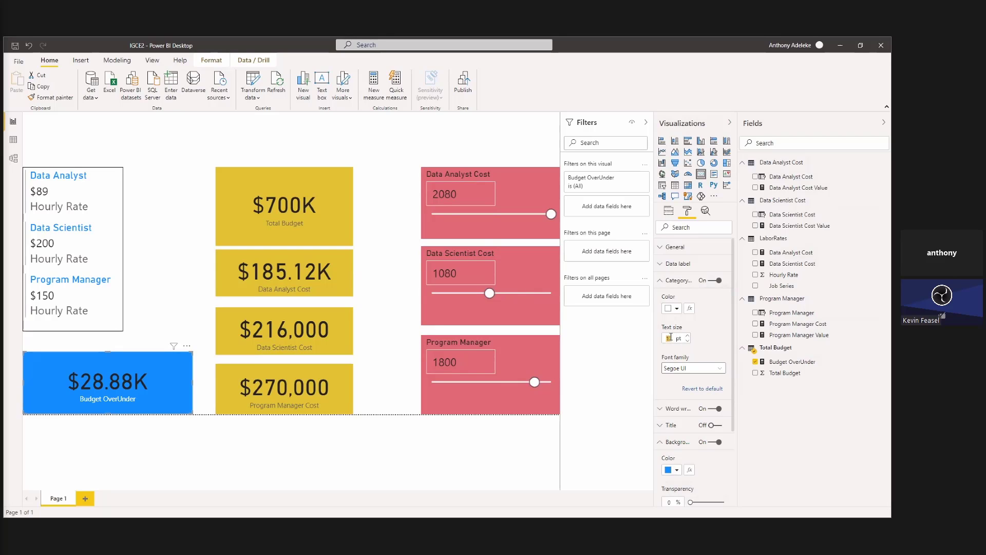
text(20)
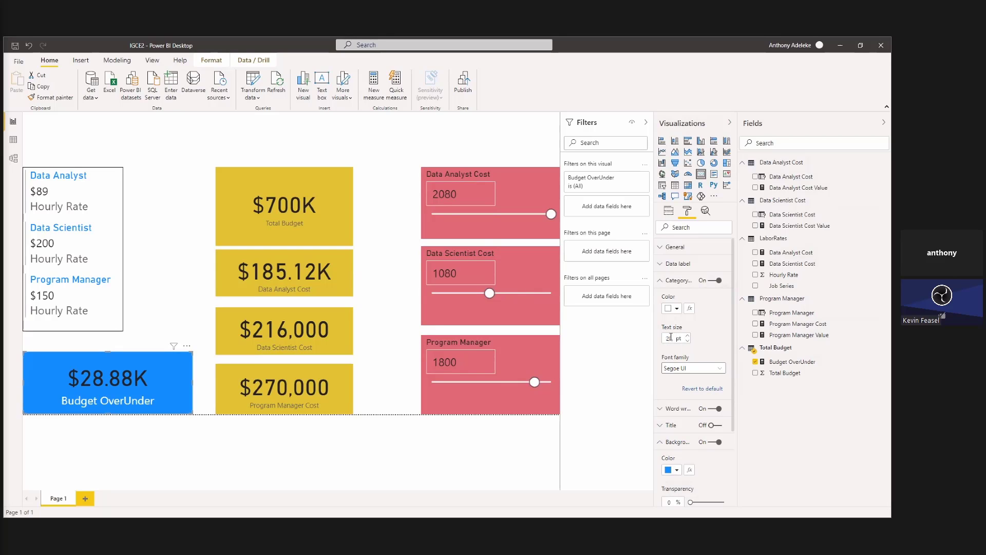
click(375, 399)
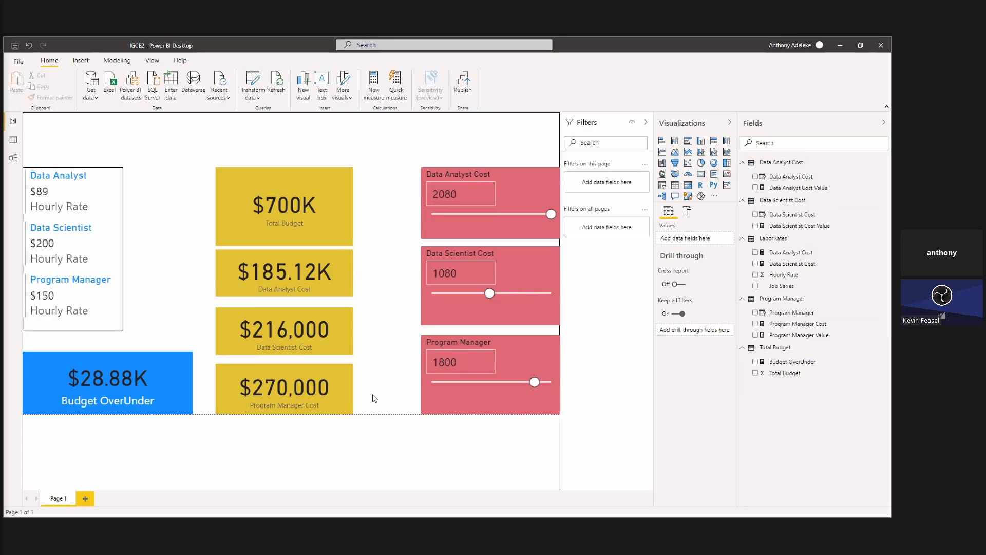
Set the display units of the Budget OverUnder card's data label to None.
click(158, 408)
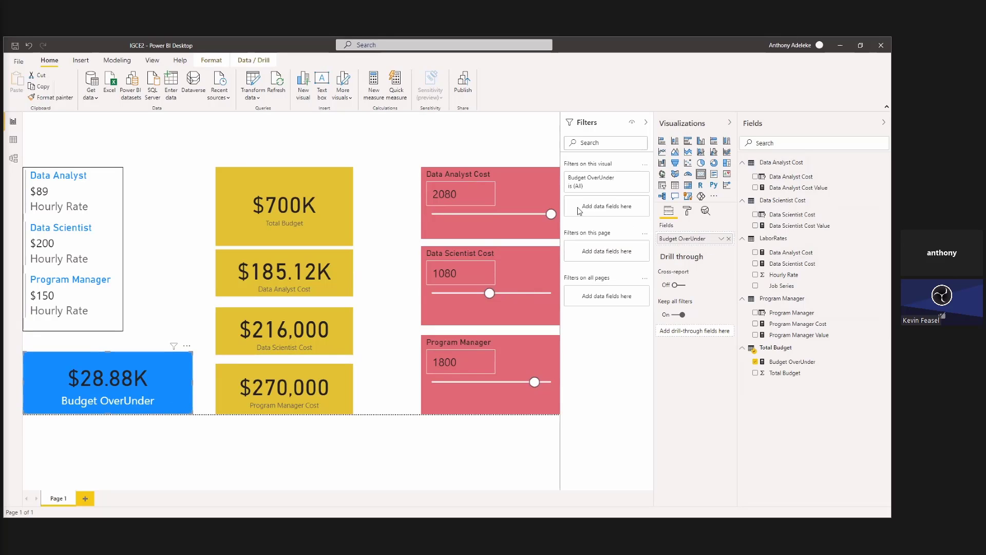
click(688, 212)
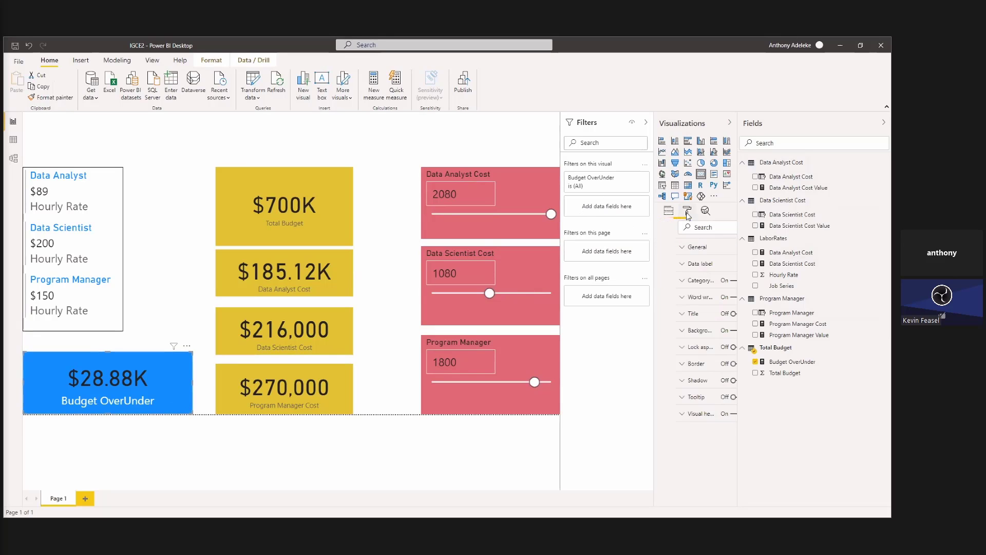
click(677, 280)
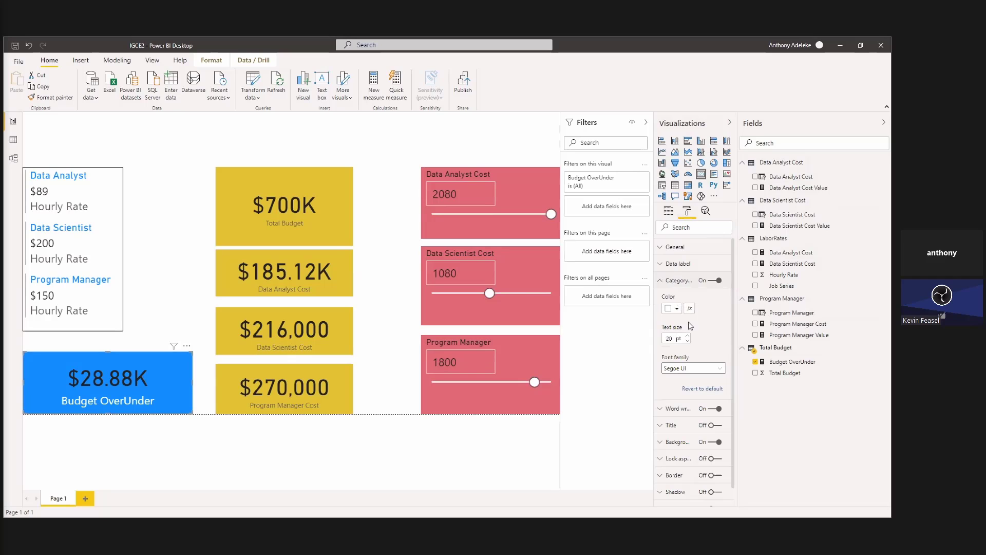
click(681, 264)
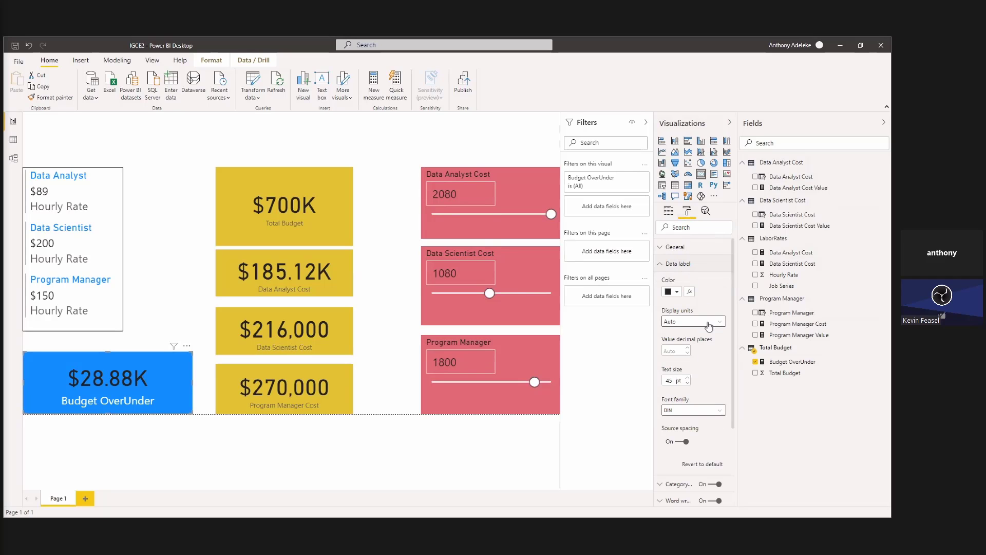
click(721, 324)
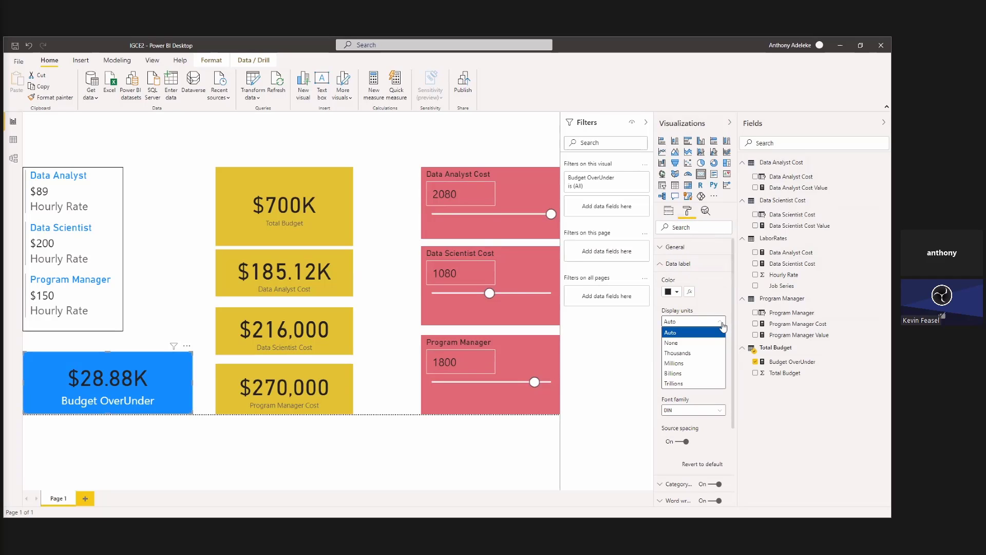
click(697, 348)
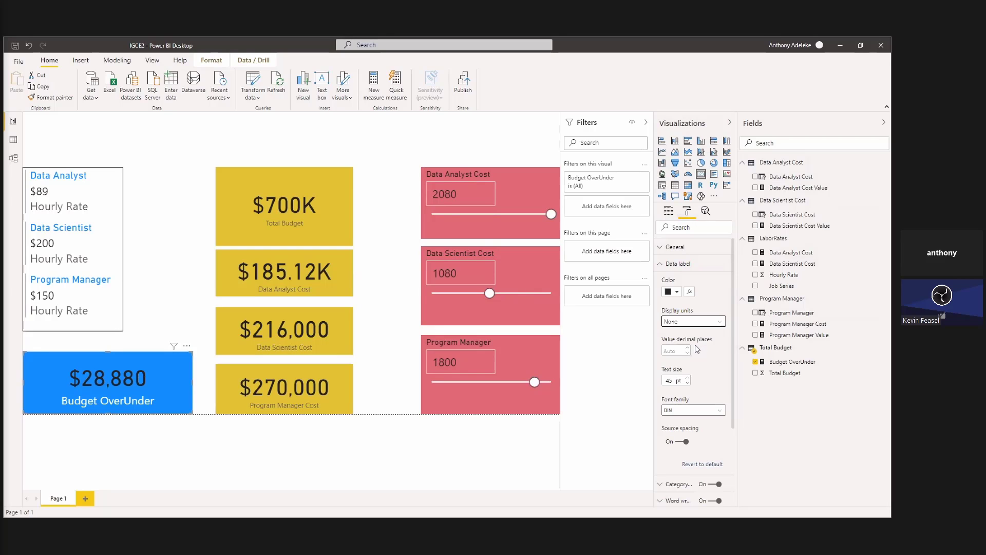
click(374, 361)
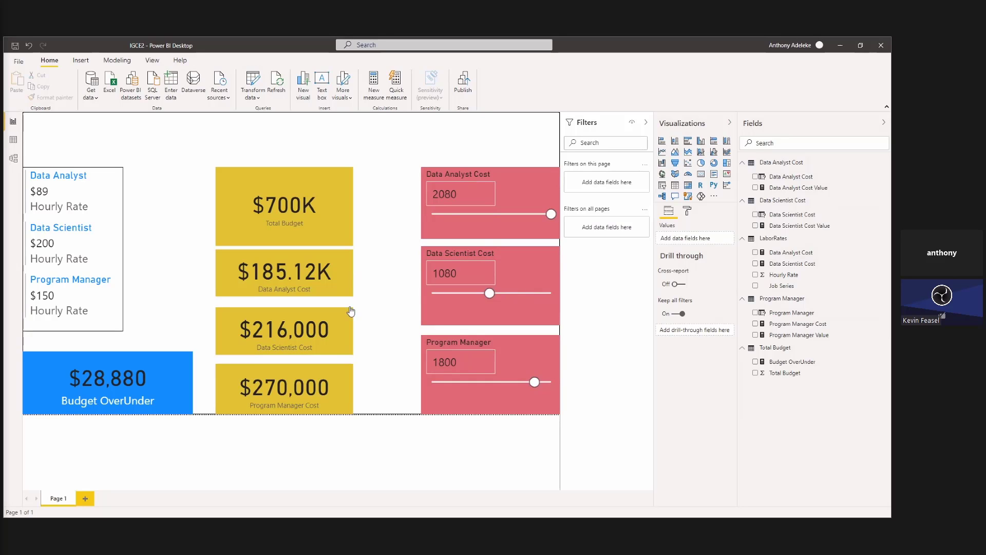
Make the Budget OverUnder card slightly taller and shorten the Total Budget card by lowering its upper edge.
click(306, 237)
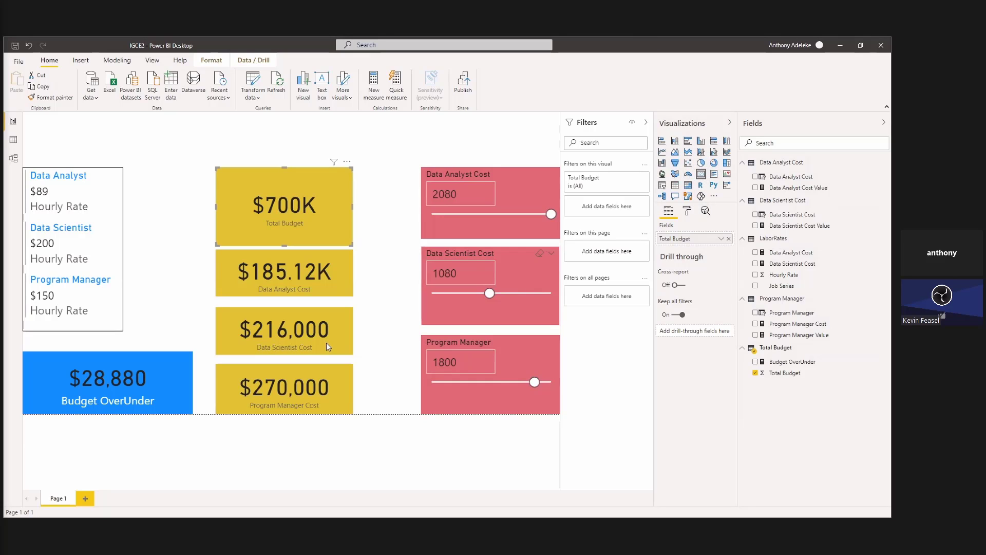
click(169, 390)
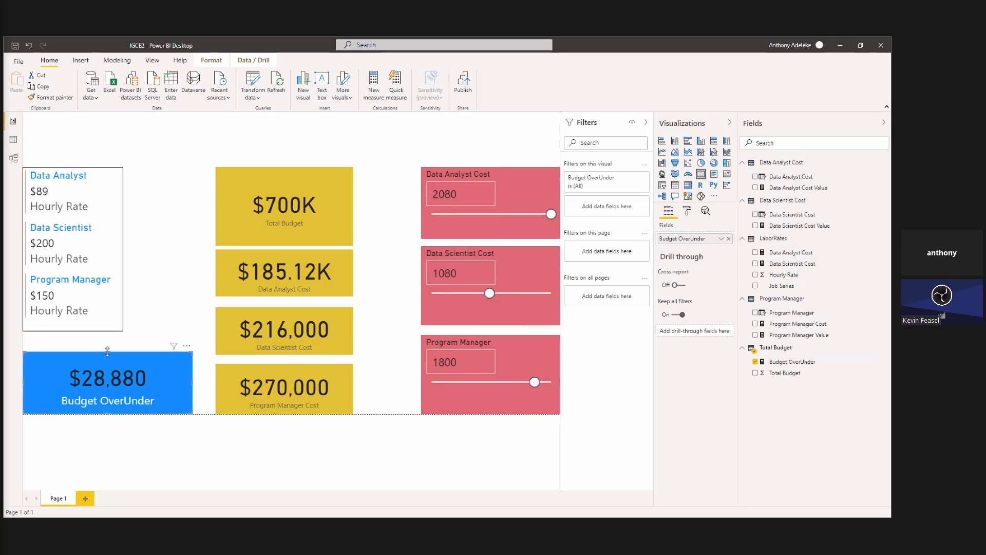
drag(107, 351, 107, 338)
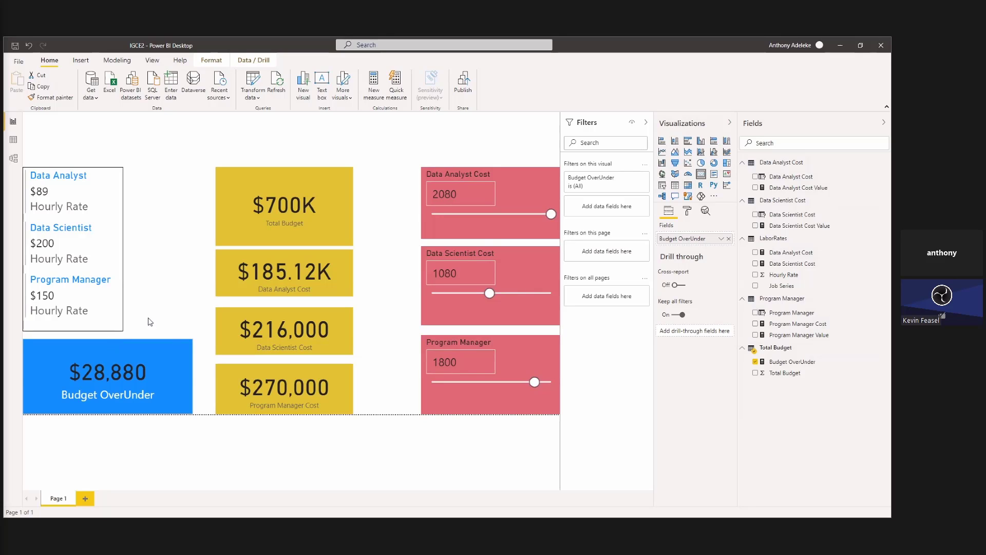
click(260, 232)
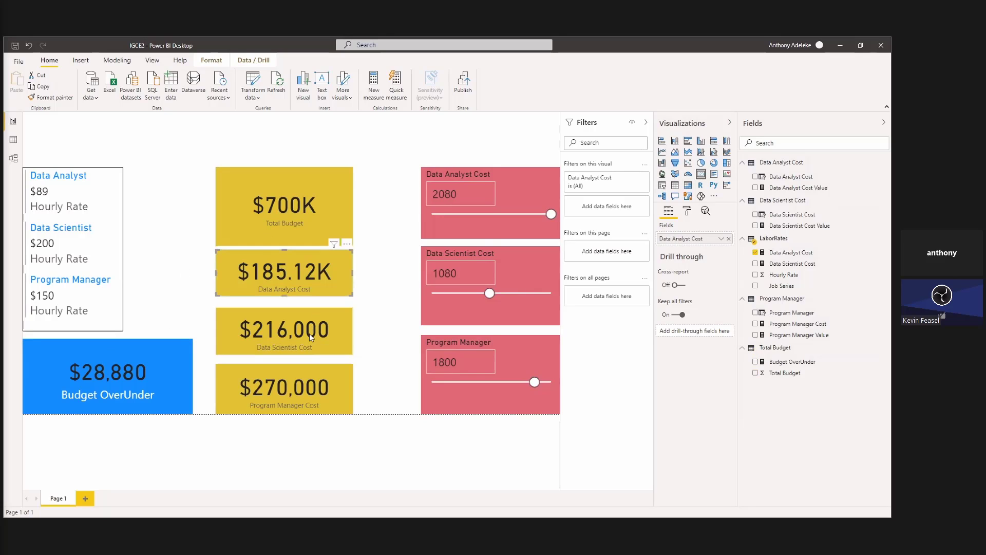
click(328, 371)
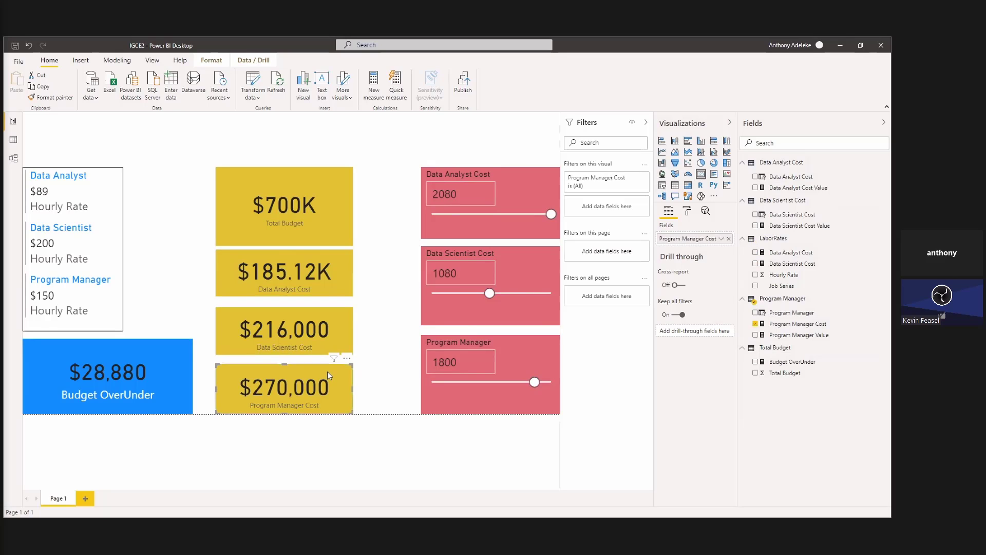
click(283, 170)
drag(283, 167, 287, 189)
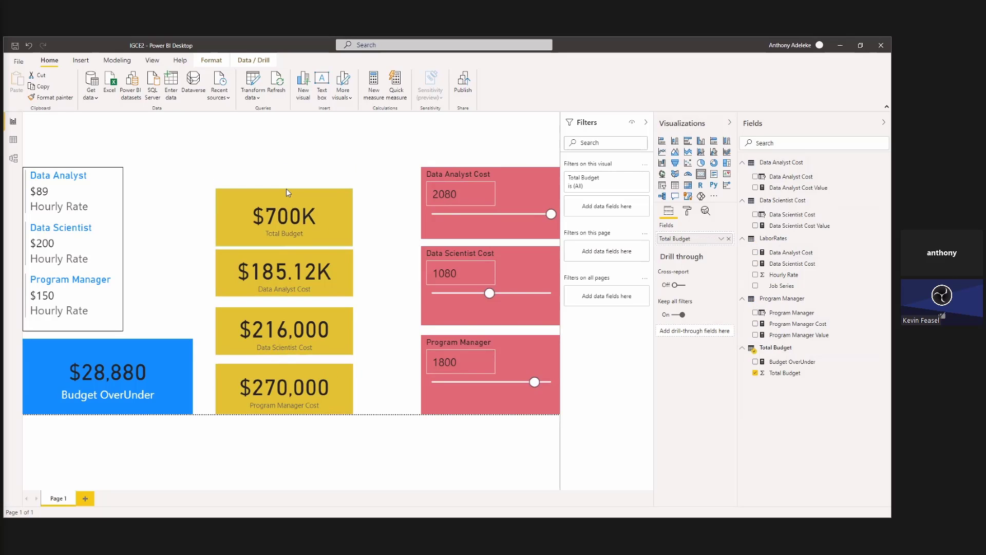
Convert the Data Analyst Cost card to a clustered column chart and extend it upward after moving the Total Budget card up to make room.
click(313, 264)
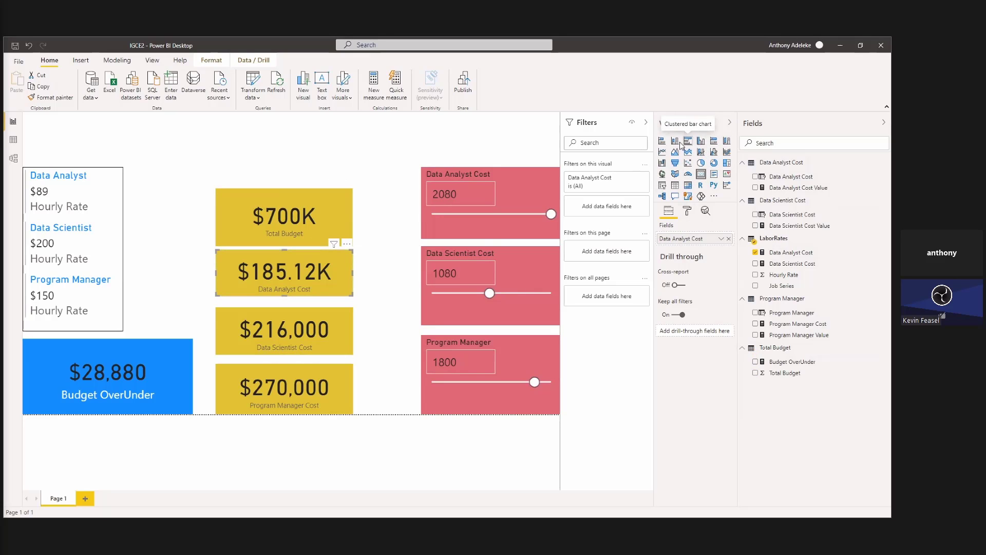
click(701, 143)
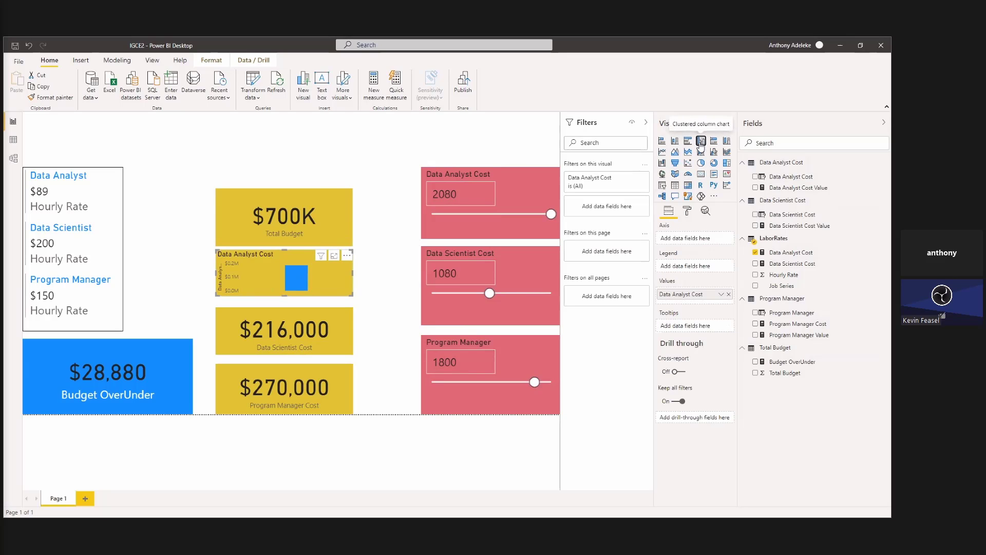
drag(292, 227, 325, 181)
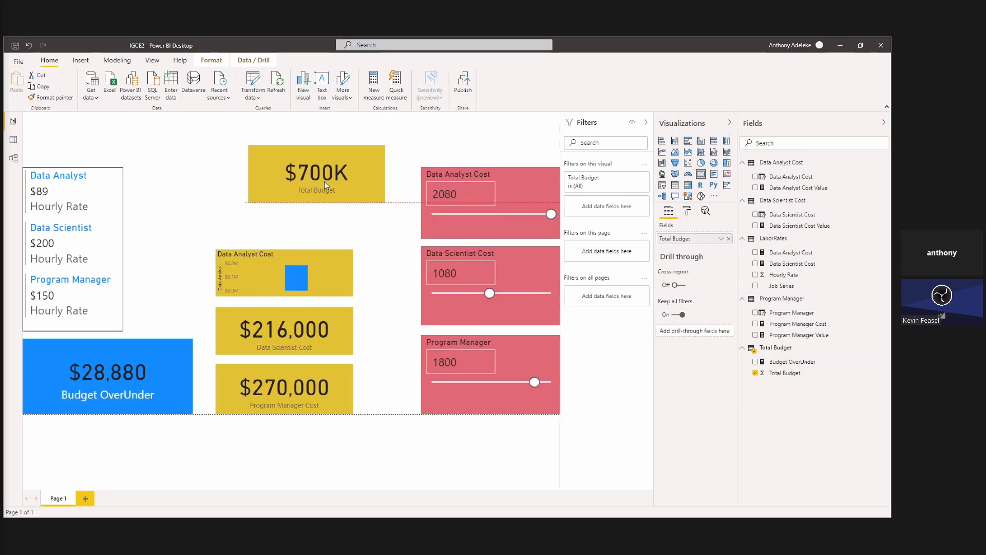
click(282, 254)
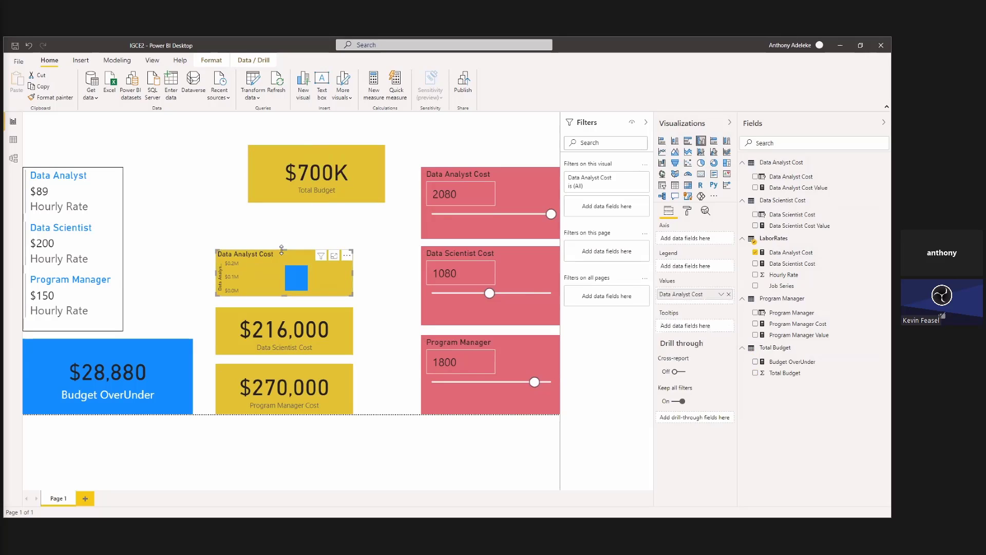
drag(282, 250, 281, 221)
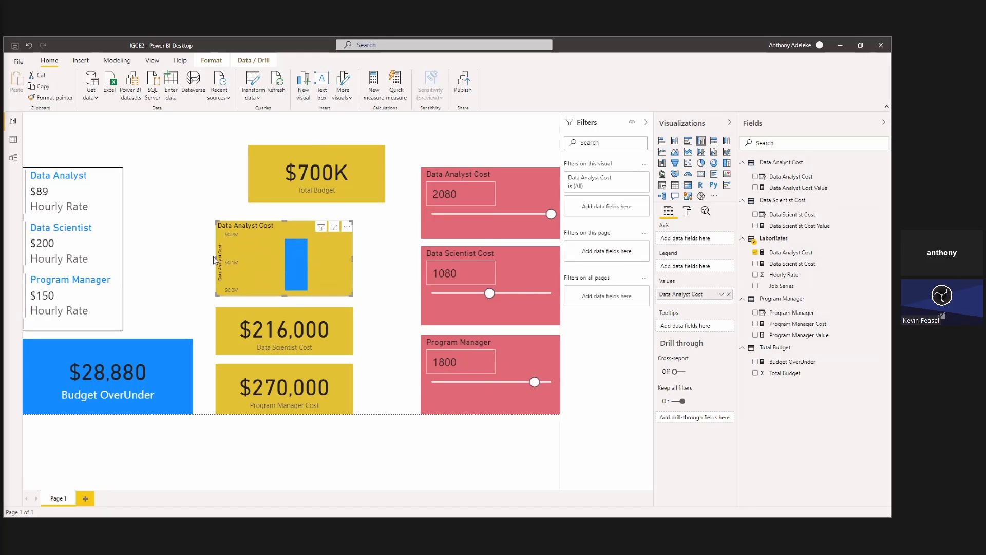
Widen the Data Analyst Cost chart leftward and add the Program Manager Cost and Data Scientist Cost measures as values.
drag(213, 260, 143, 248)
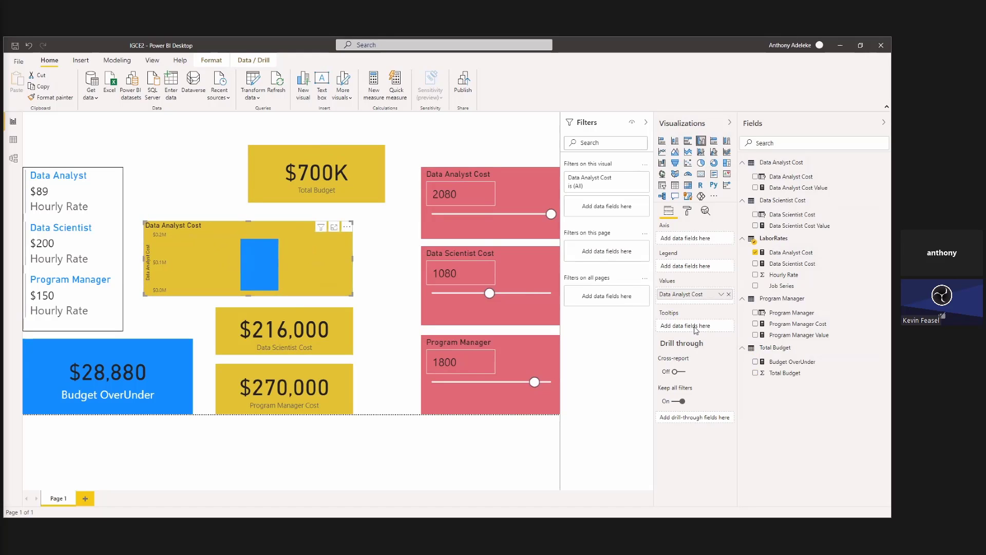
click(755, 324)
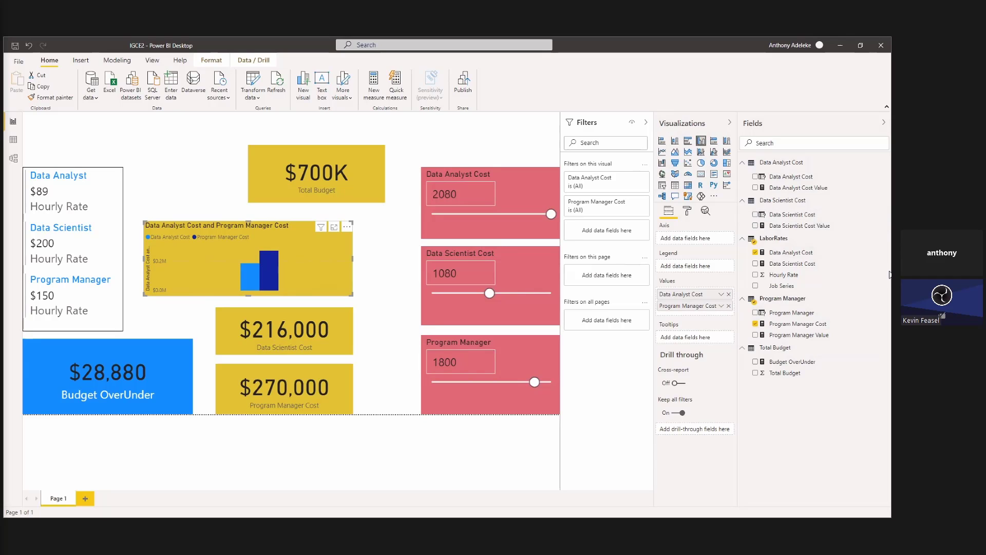
click(755, 177)
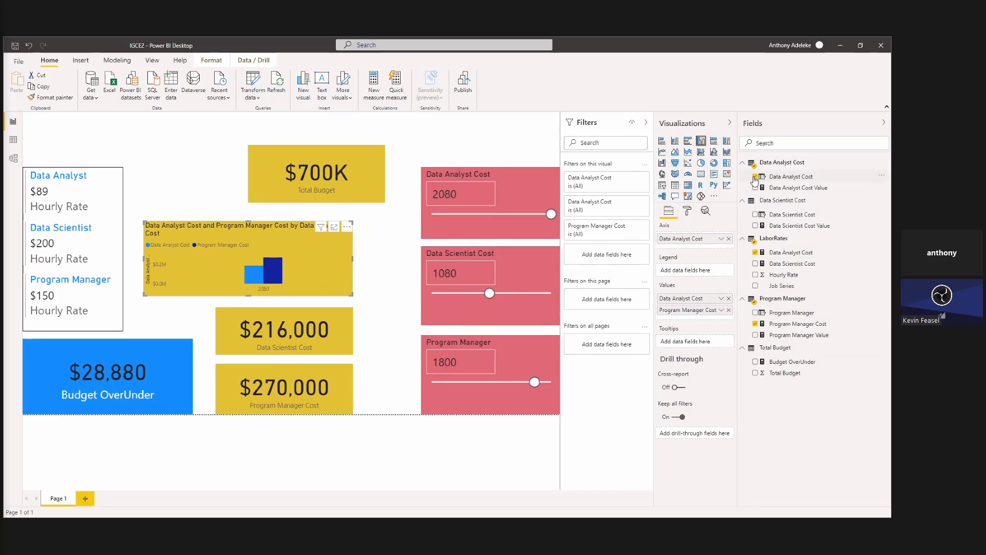
click(754, 178)
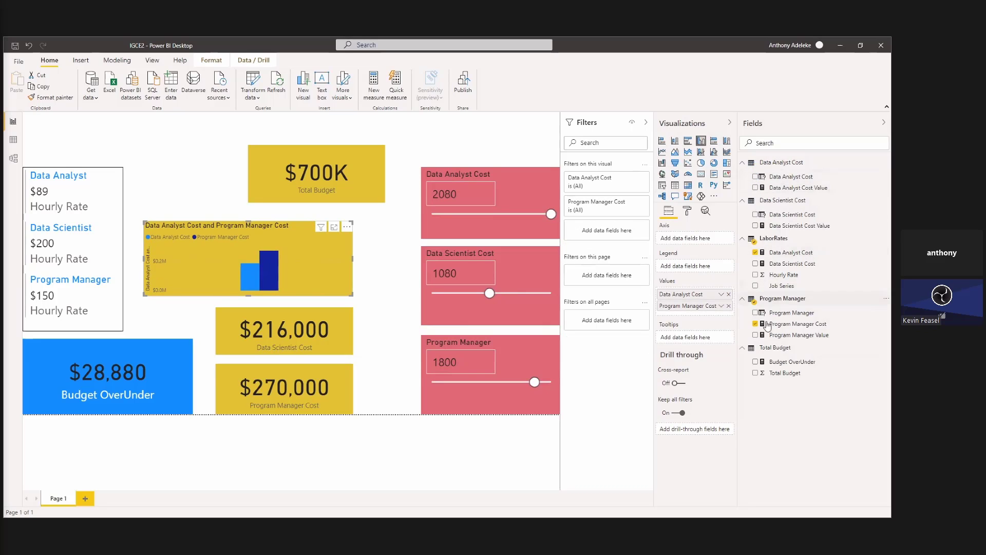
click(756, 264)
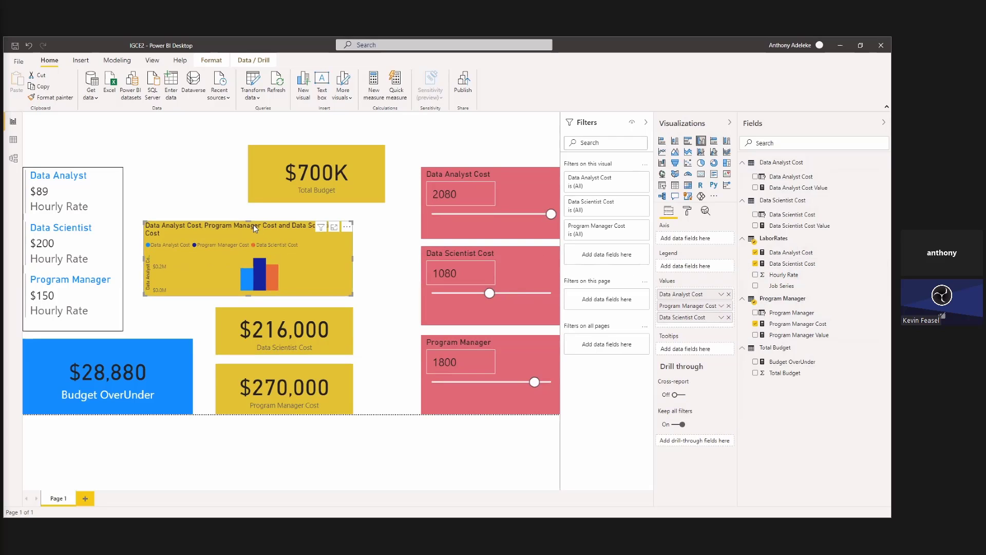
Move the Total Budget card to the upper edge of the page and enlarge the cost chart upward and to the right.
drag(276, 181, 270, 155)
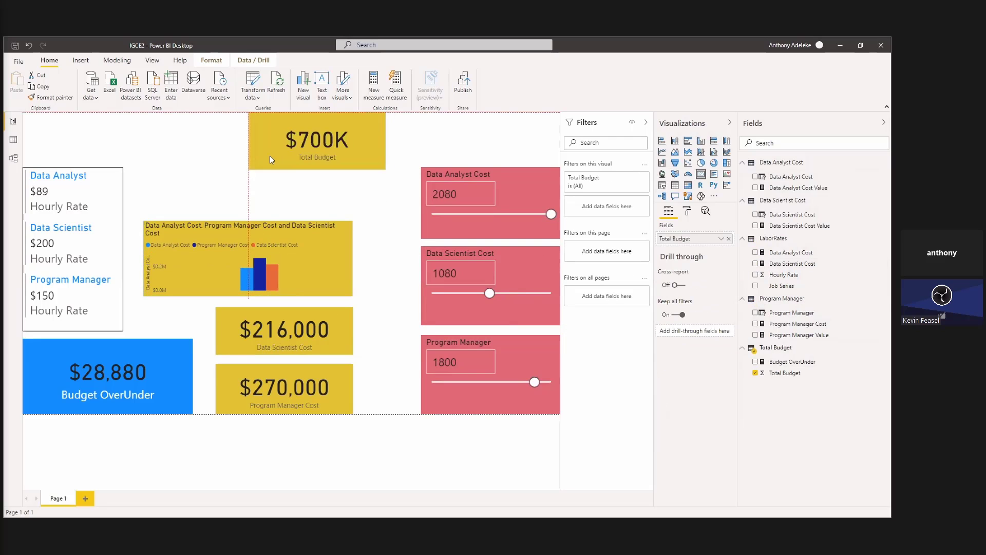
click(246, 221)
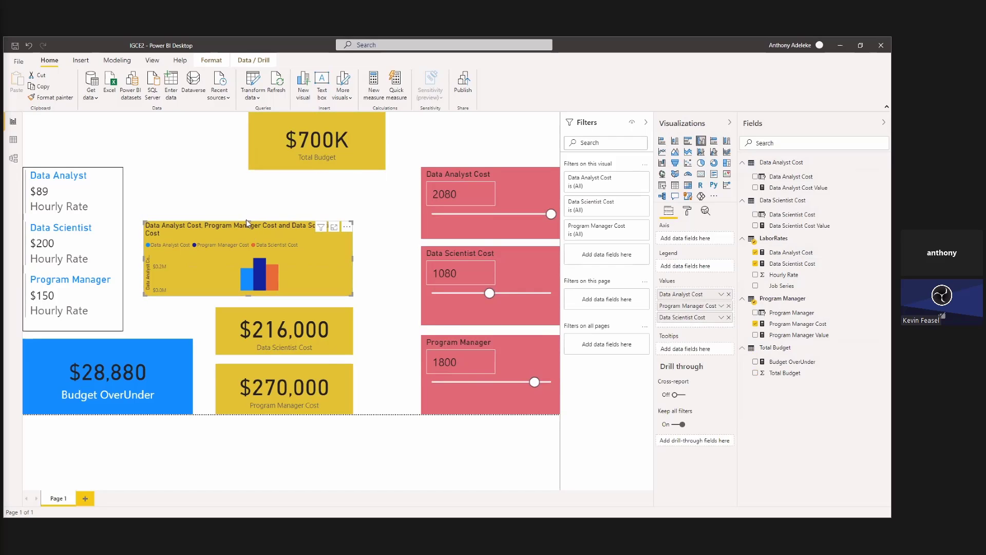
drag(245, 221, 243, 181)
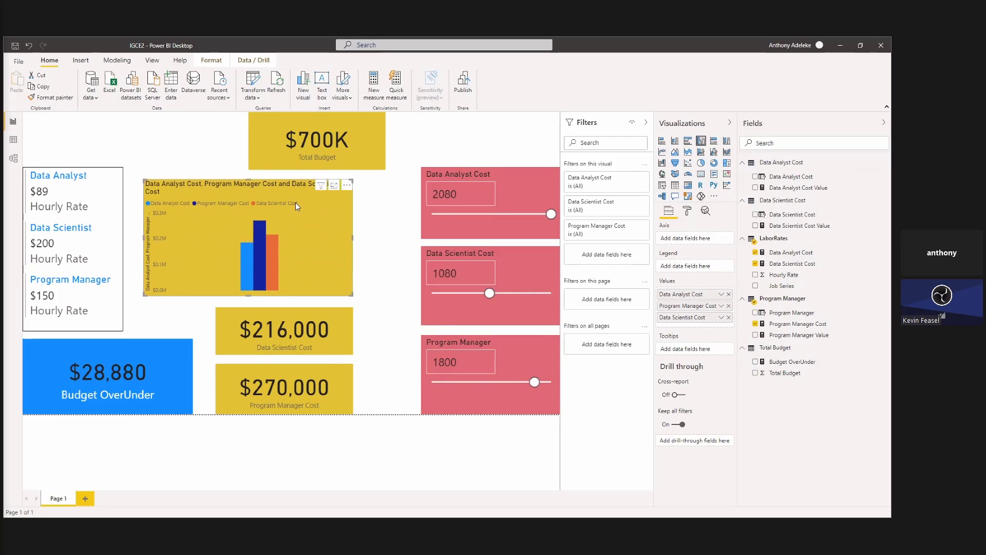
drag(353, 238, 393, 240)
Set the Data Analyst Cost slicer to 880, Program Manager to 2000, and Data Scientist Cost to 1800 and then 680.
drag(552, 218, 477, 217)
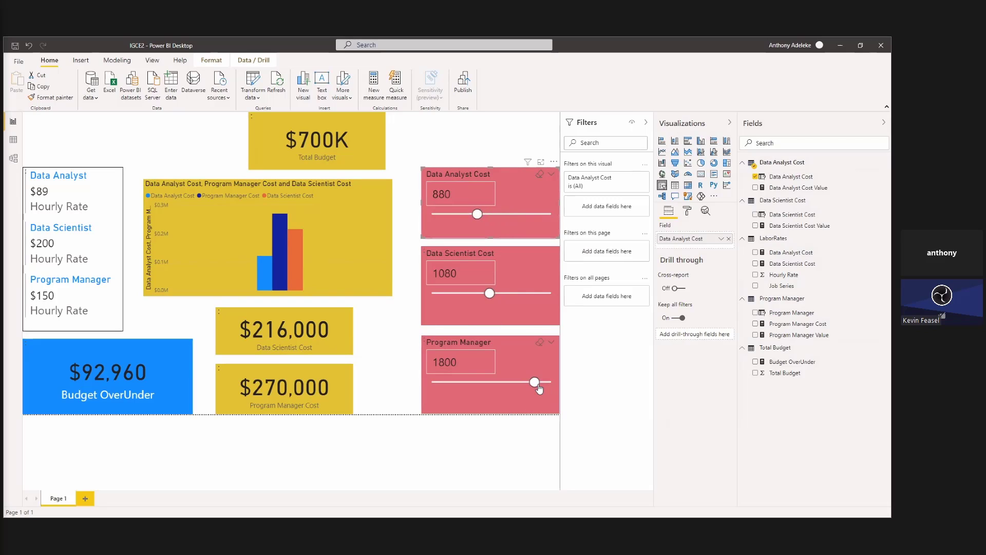
click(538, 386)
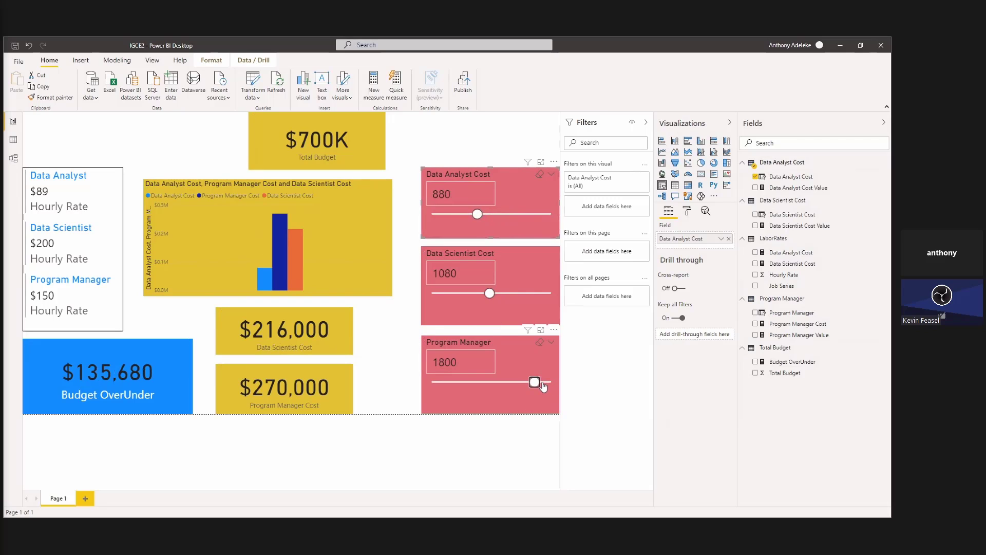
drag(537, 382, 549, 381)
click(488, 294)
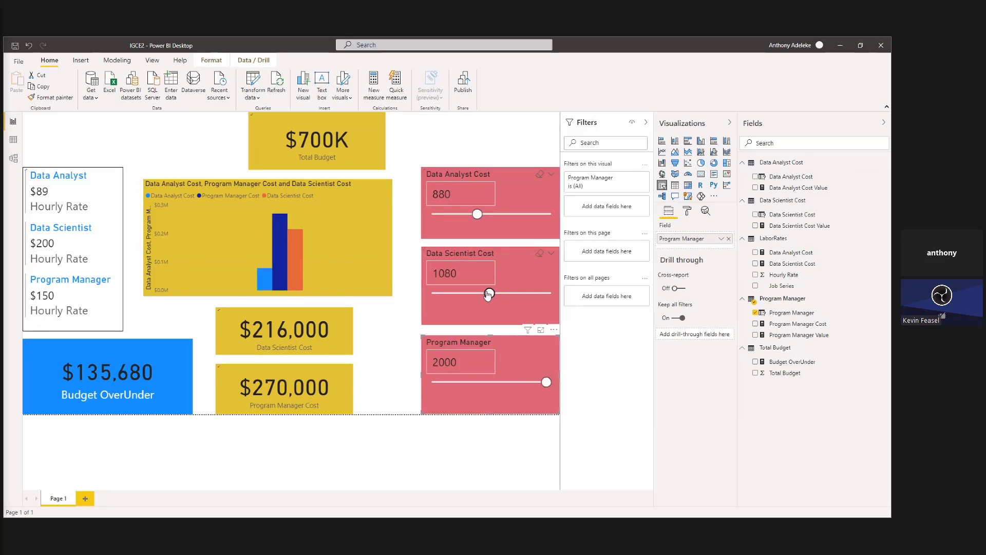
drag(488, 294, 533, 294)
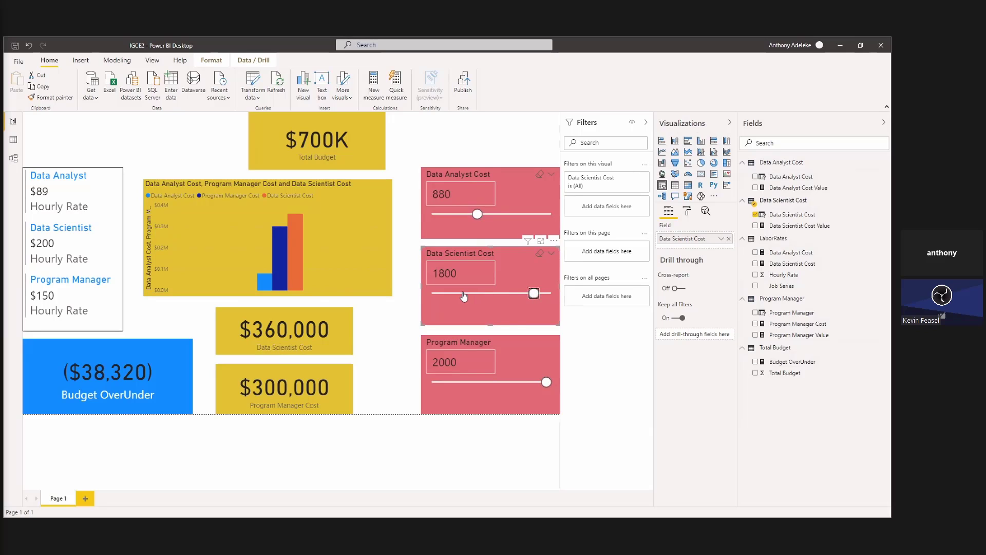
drag(533, 294, 465, 294)
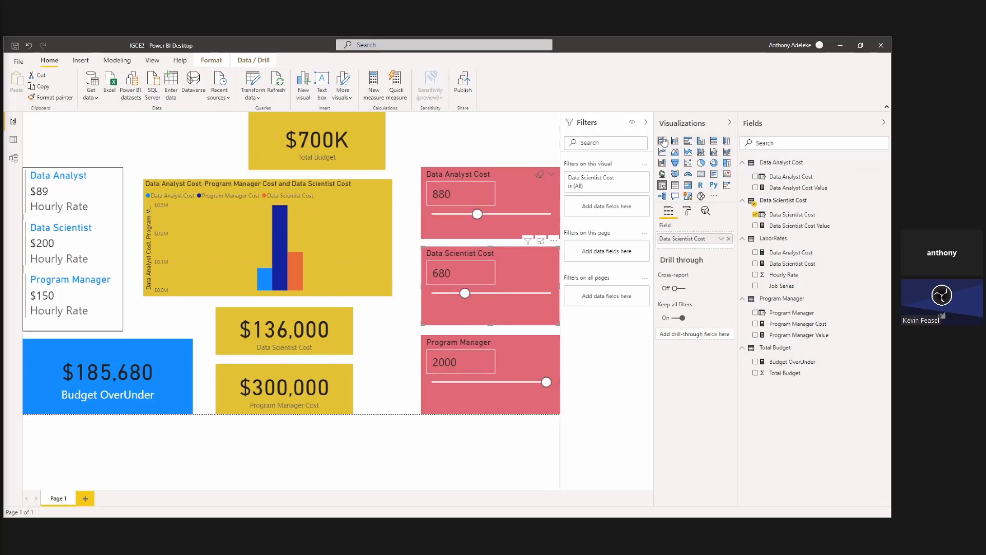
Undo the Data Scientist Cost slicer's conversion, convert the cost column chart to a stacked area chart instead, and extend it slightly downward.
click(687, 152)
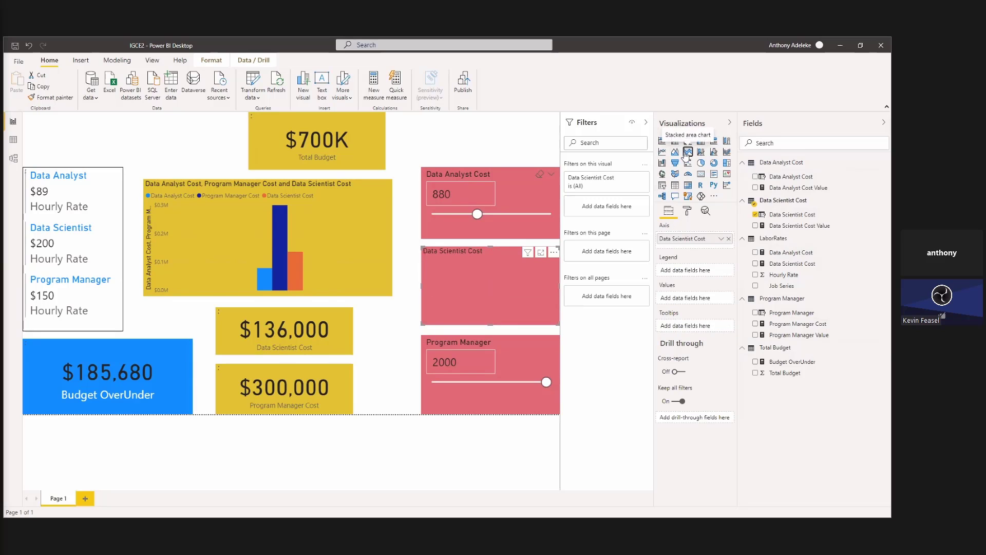
key(ctrl+z)
click(371, 236)
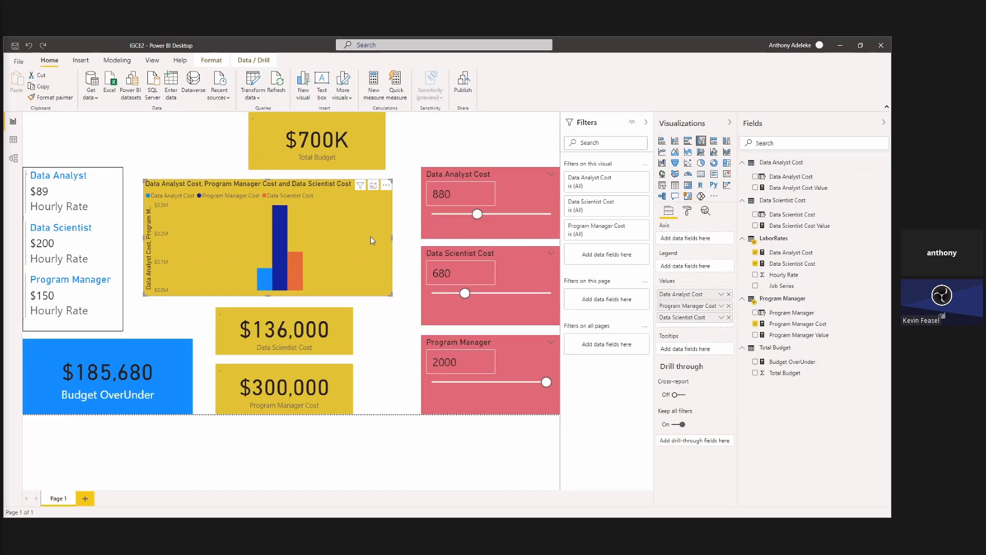
click(689, 152)
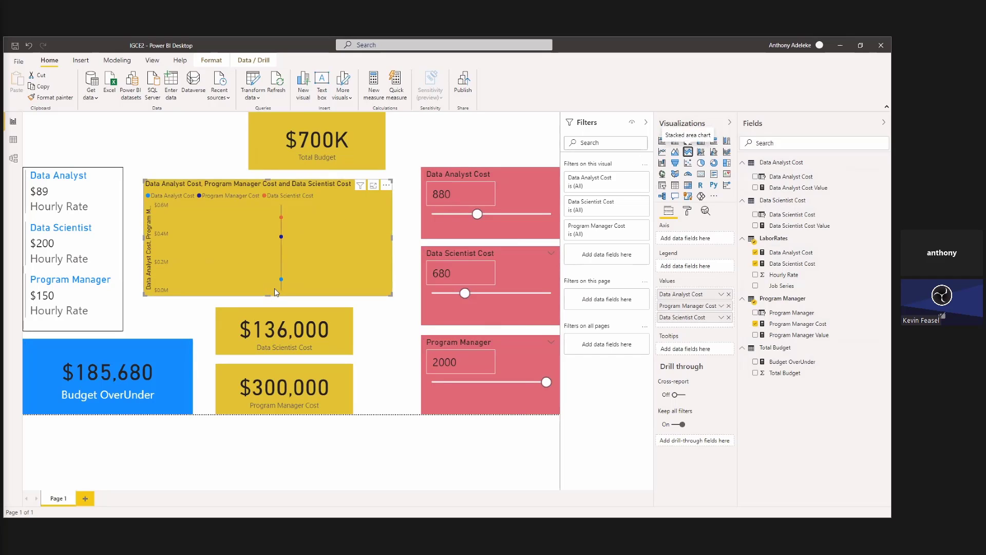
drag(269, 298, 270, 304)
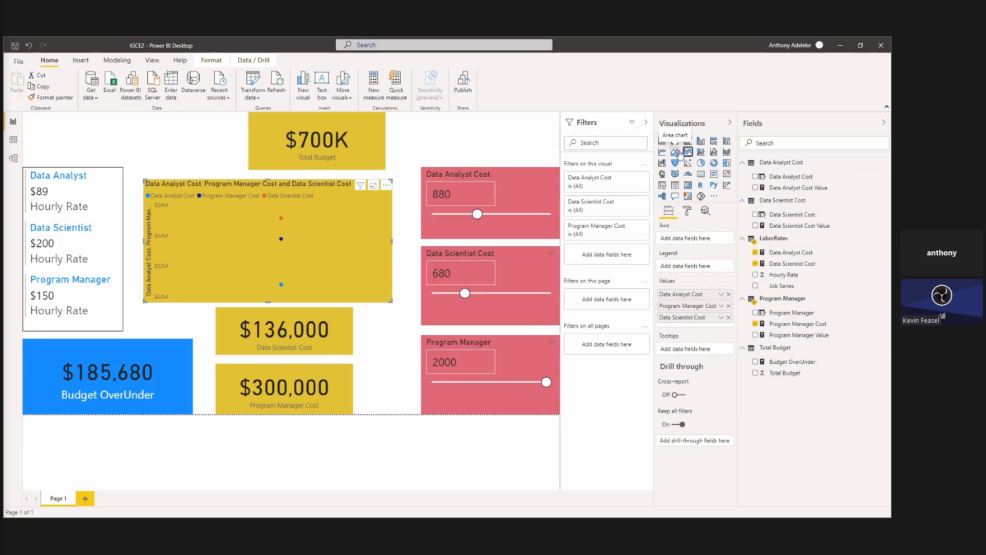
Try the area, stacked area, and line and stacked column types on the cost chart, and convert it to a donut chart.
click(676, 152)
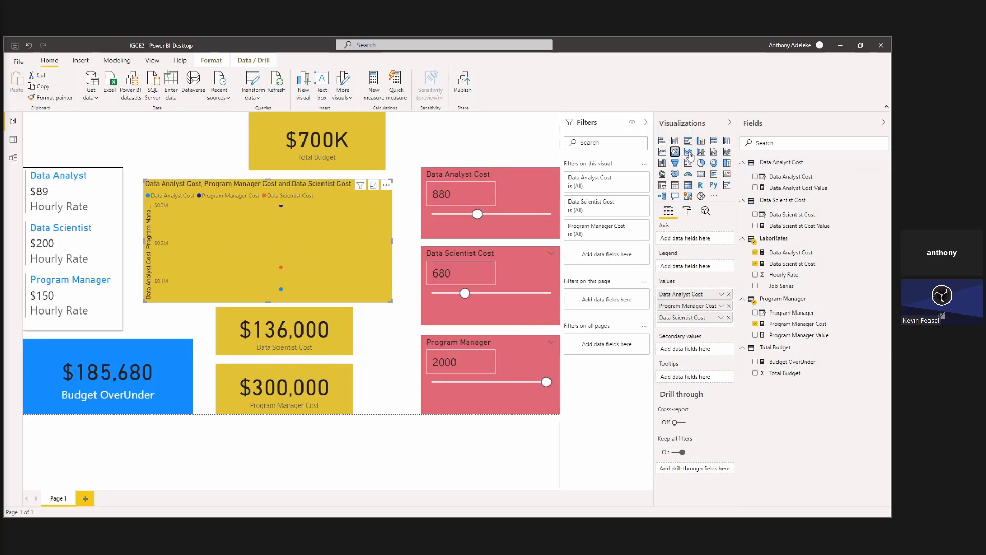
click(688, 152)
click(701, 153)
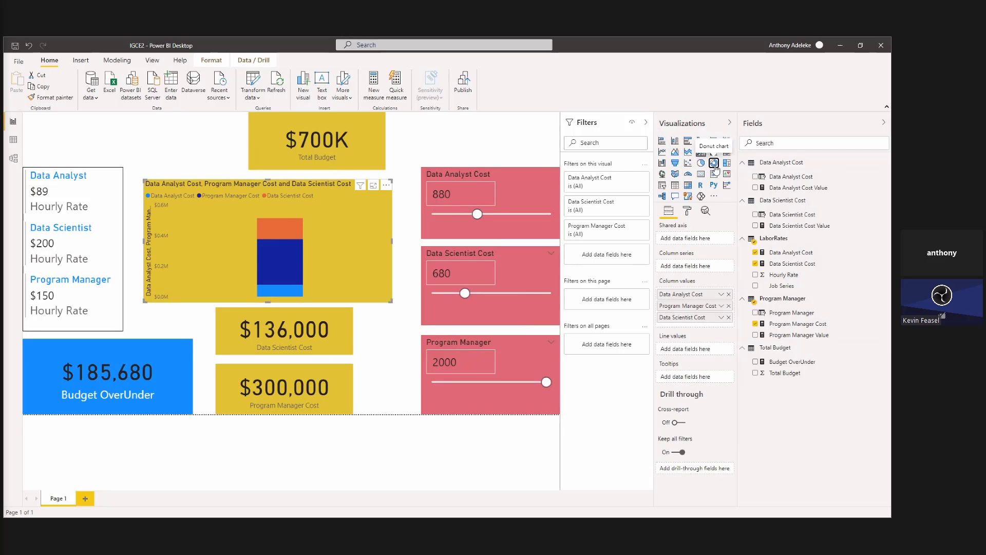
click(715, 164)
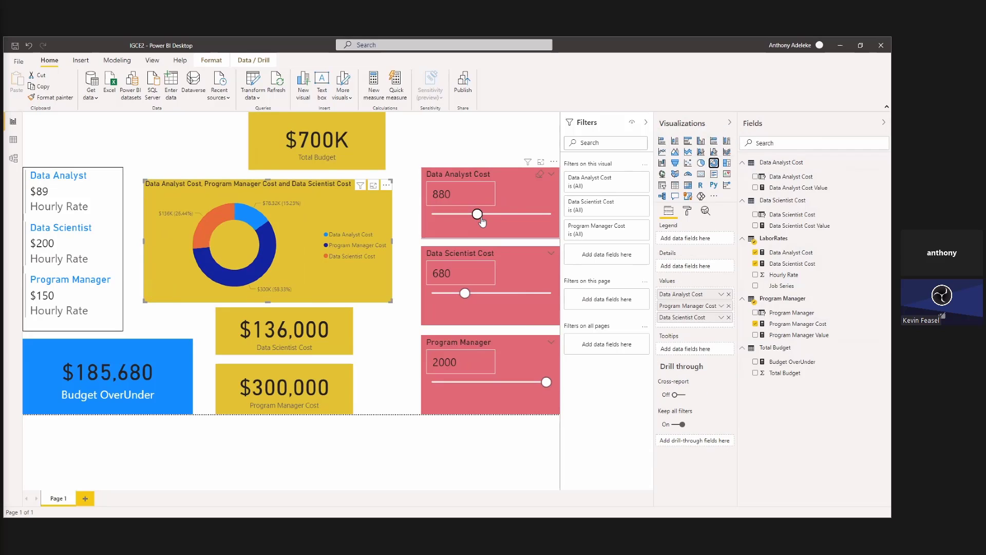
Set the Data Analyst Cost slicer to 1440, the Data Scientist Cost slicer to 1920, and the Program Manager slicer to 2080.
click(515, 215)
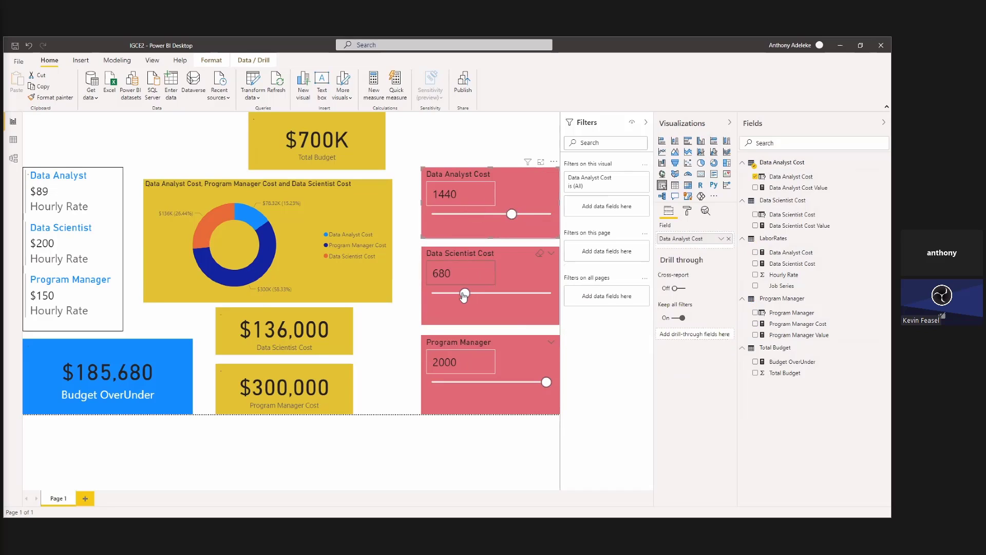
drag(464, 296, 540, 299)
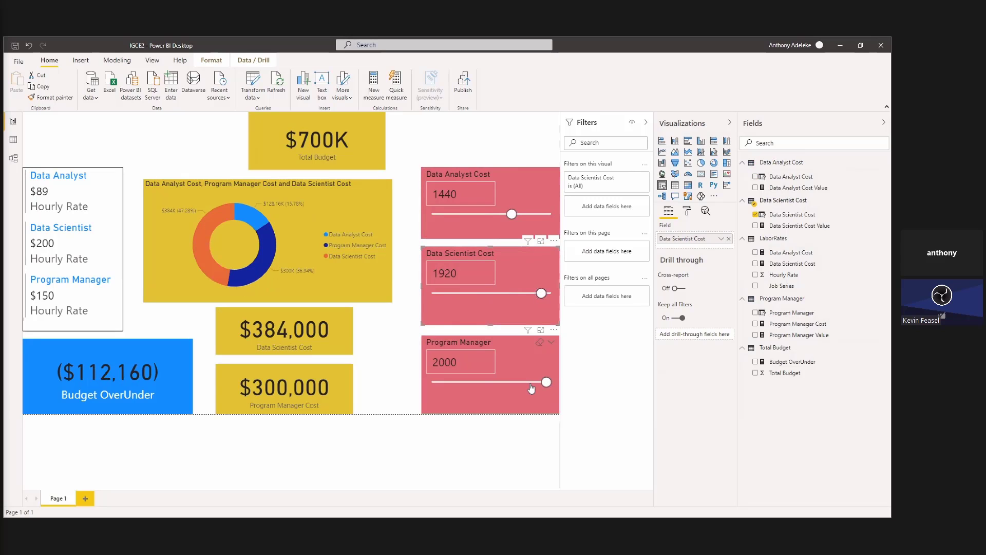
drag(546, 382, 565, 395)
drag(623, 385, 621, 375)
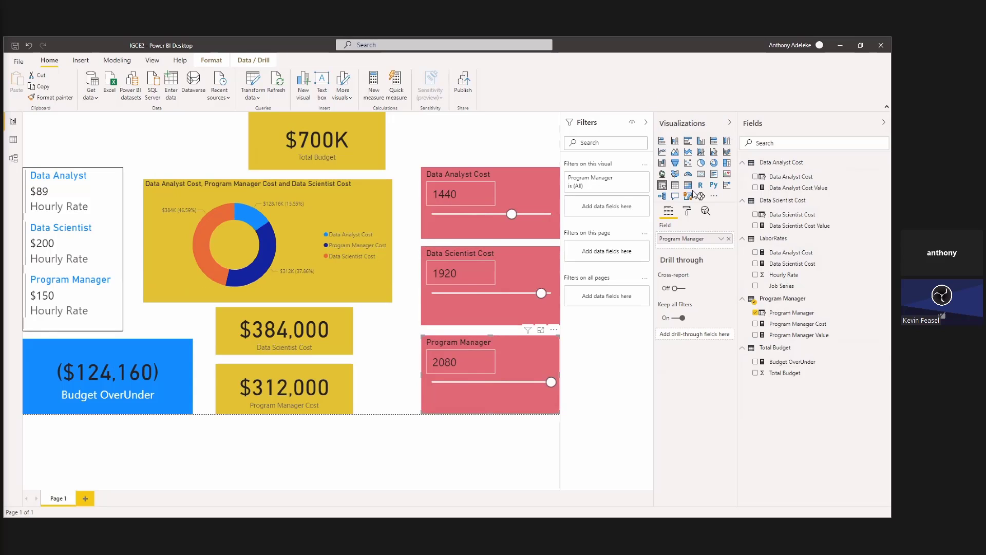
click(714, 197)
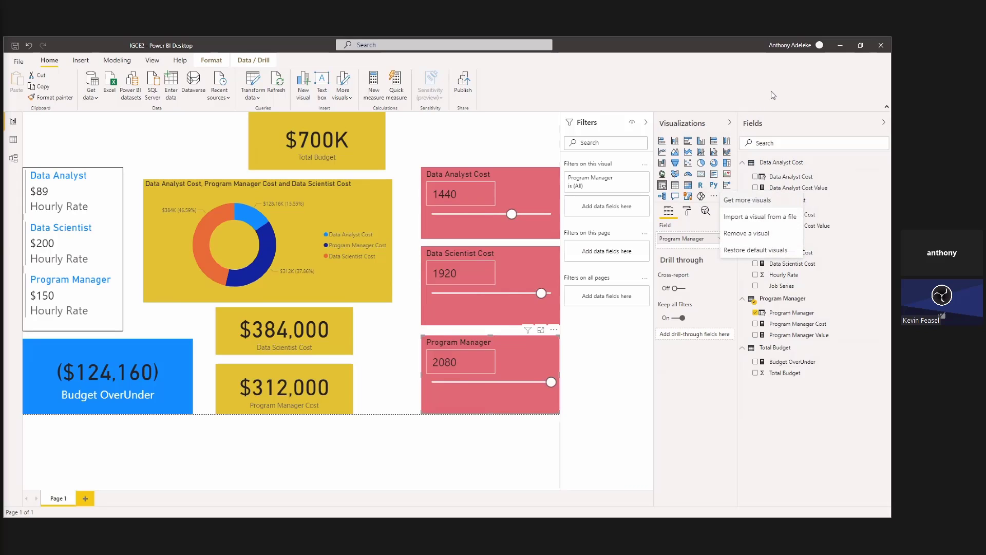
key(Escape)
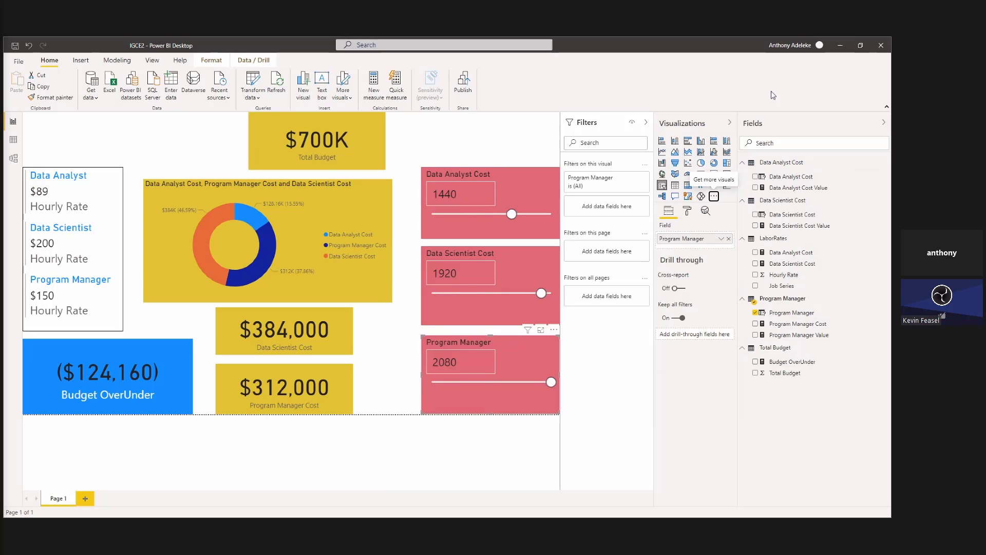
click(321, 220)
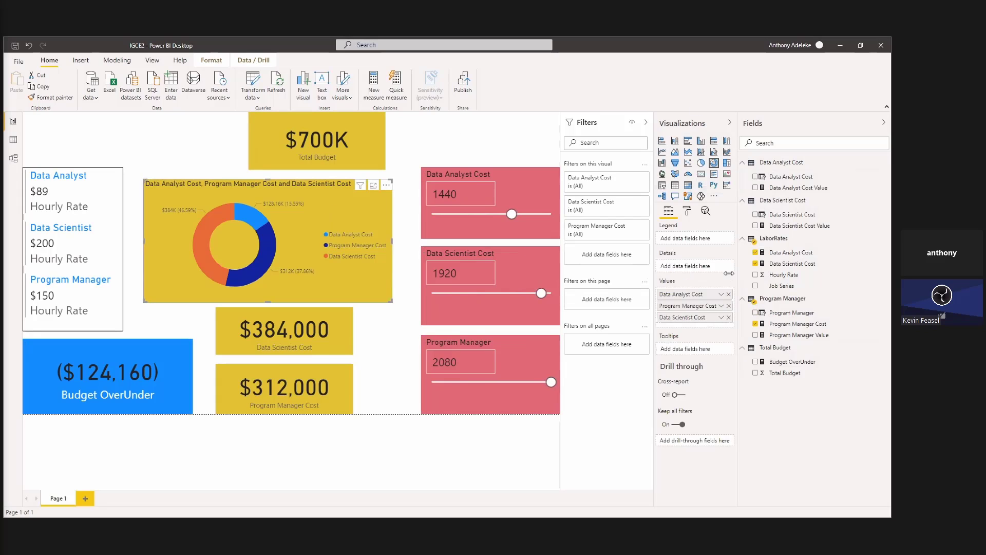
click(687, 213)
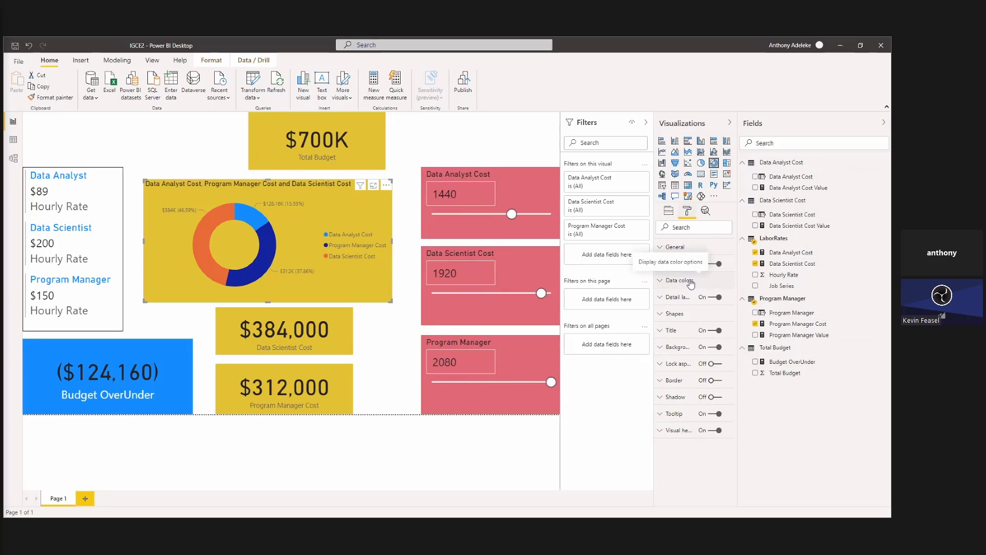
click(335, 329)
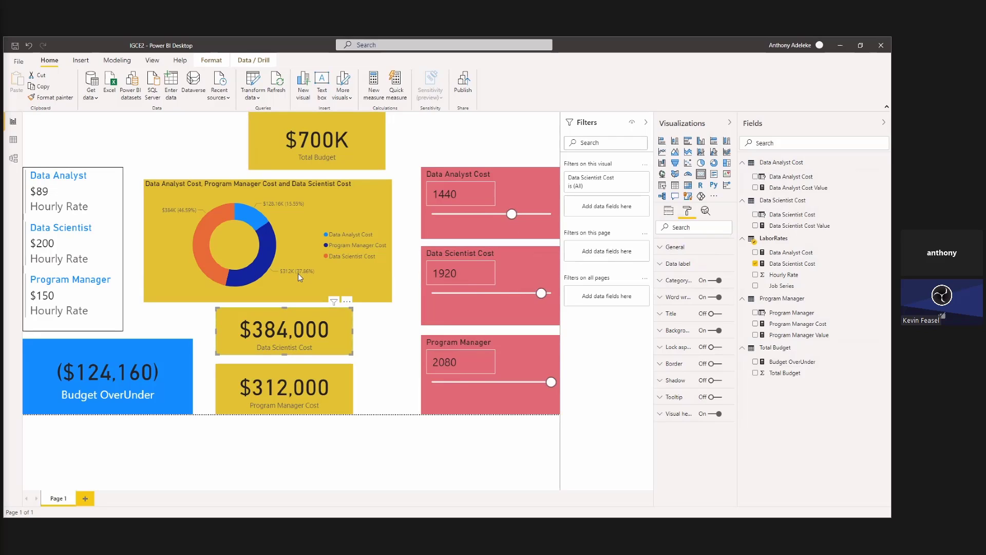
Convert the donut chart to a clustered column chart and add a constant line to it.
click(689, 141)
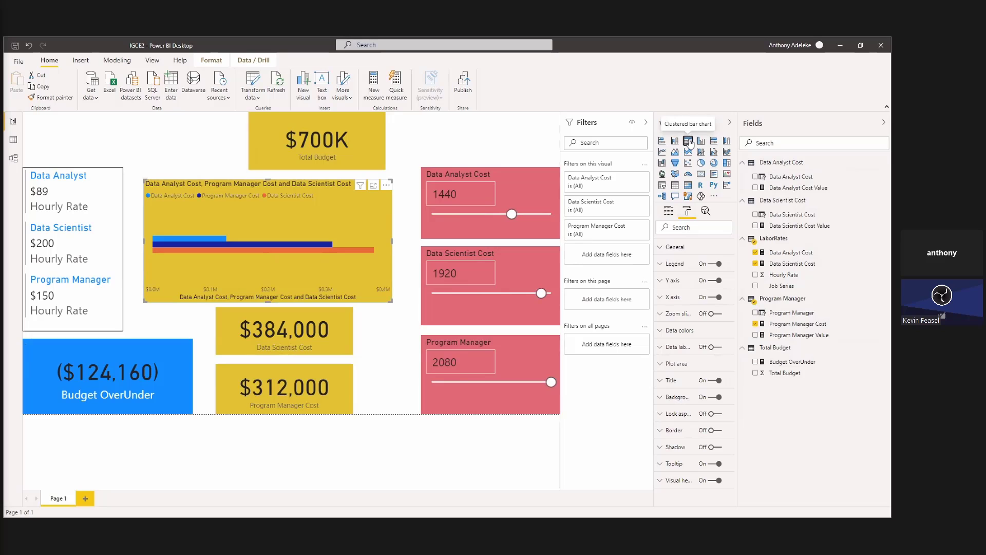
click(701, 140)
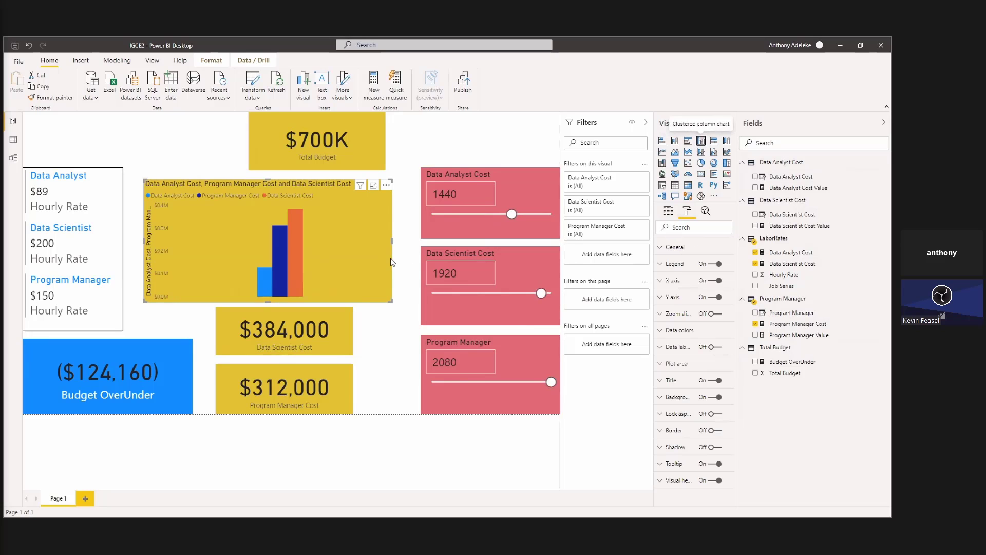
click(710, 214)
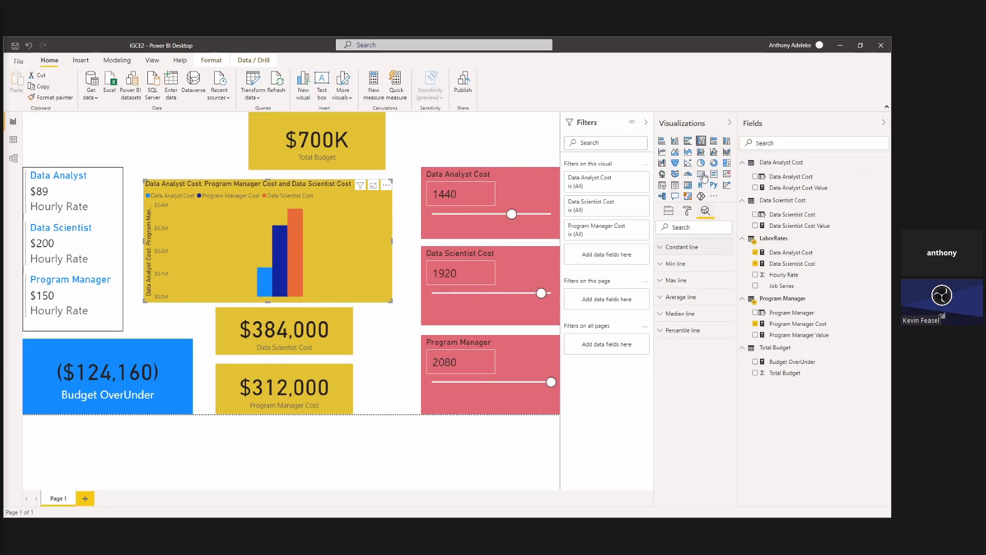
click(698, 248)
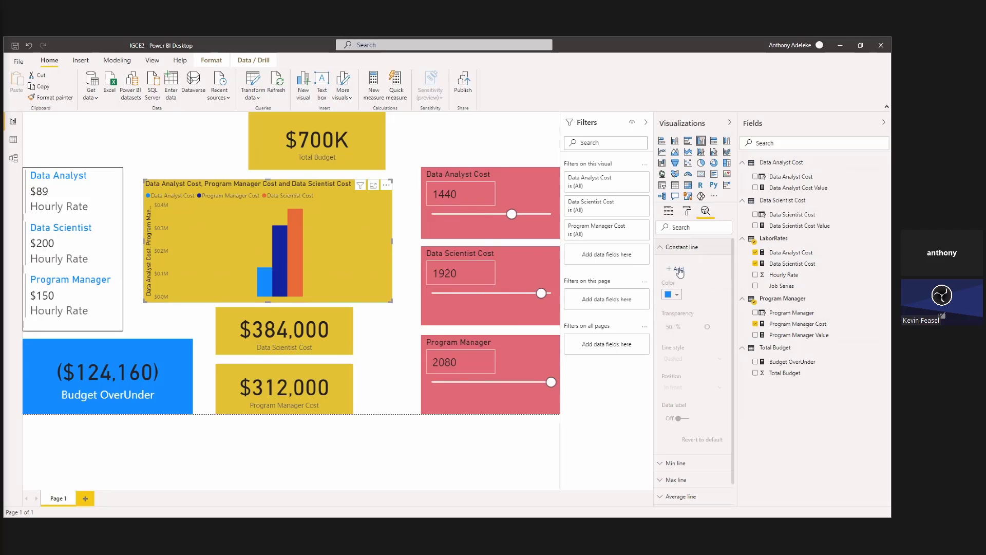
click(680, 271)
Set the constant line's value to 700000 and convert the cost chart to a stacked column chart.
click(708, 303)
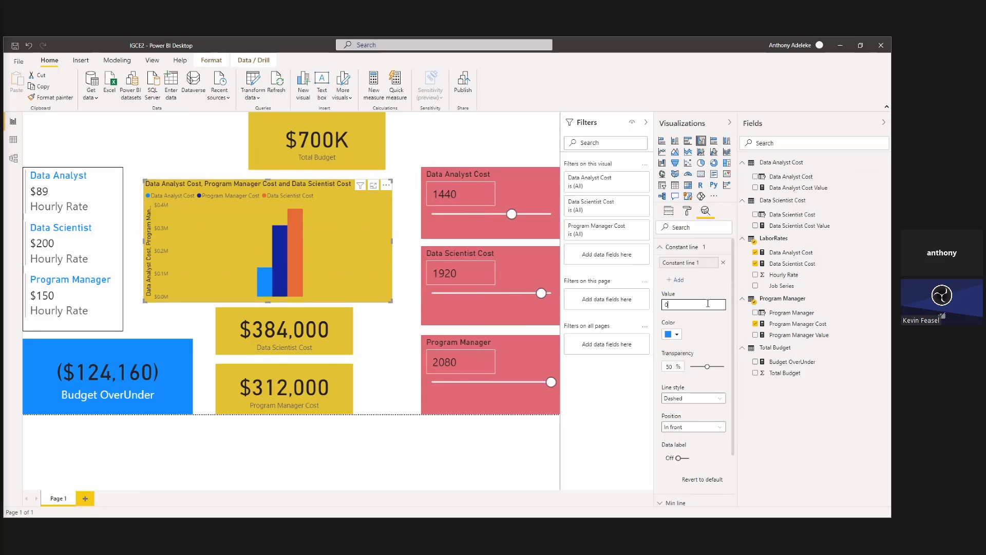
text(700000)
key(Return)
double_click(708, 303)
text(0)
key(BackSpace)
key(BackSpace)
text(07000)
key(BackSpace)
key(BackSpace)
key(BackSpace)
text(700000)
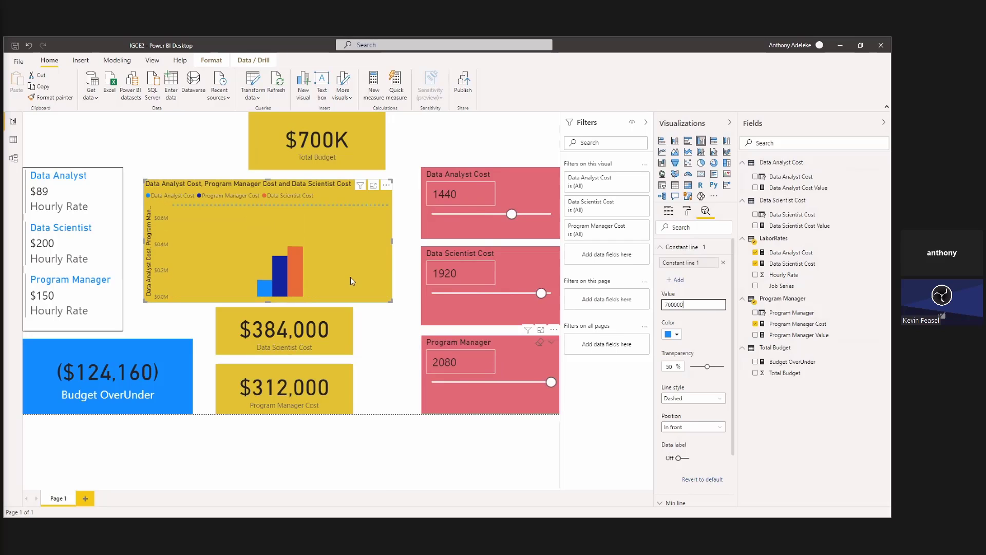
click(676, 142)
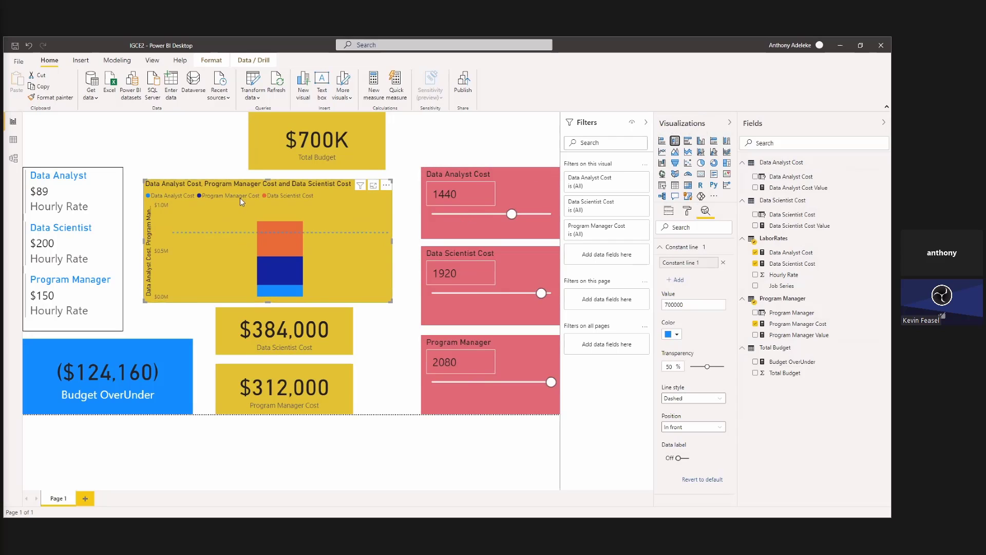
Reduce the Total Budget card's height from below and extend the cost chart upward to just beneath it.
drag(268, 171, 316, 155)
click(316, 153)
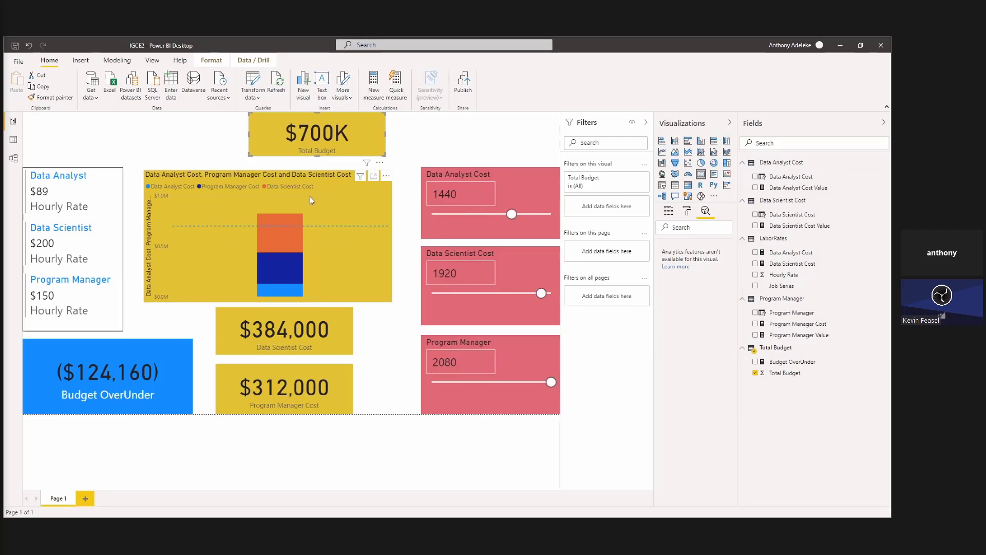
click(279, 178)
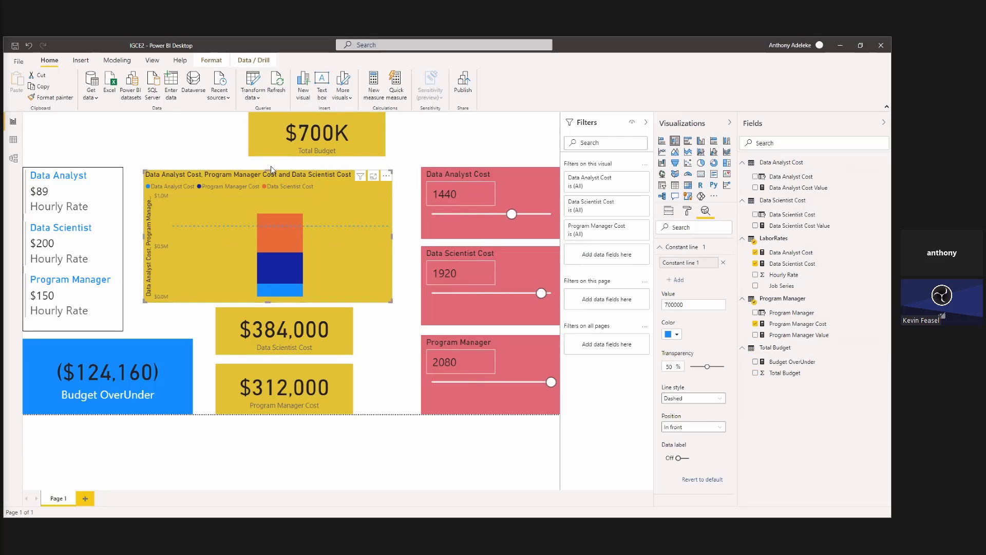
drag(270, 166, 271, 162)
Set the Program Manager slicer to 1240.
drag(551, 381, 506, 386)
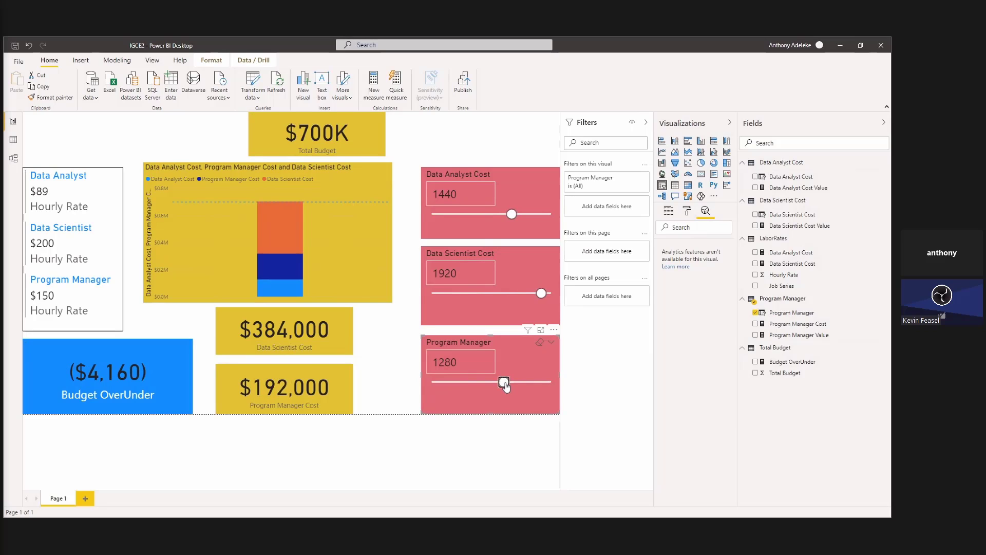
key(Left)
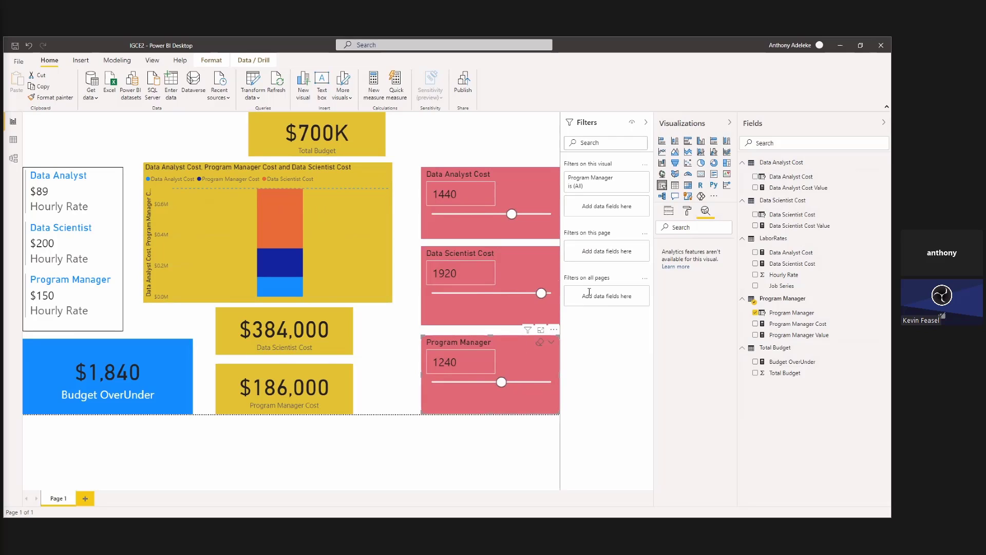
click(688, 210)
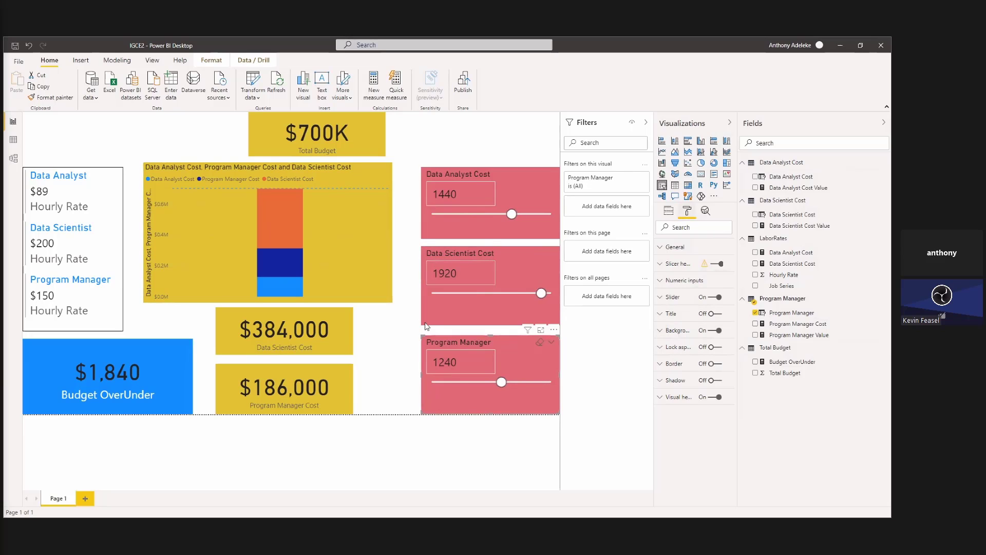
Narrow the Budget OverUnder card and place the Data Scientist Cost and Program Manager Cost cards side by side between it and the Program Manager slicer.
click(345, 348)
drag(339, 388, 402, 392)
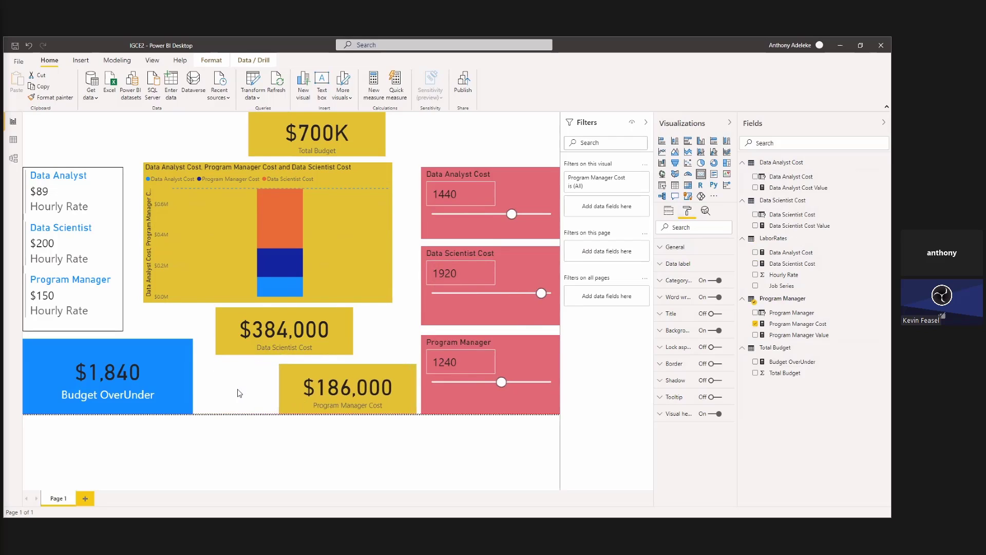
click(192, 376)
drag(192, 376, 152, 376)
drag(249, 344, 153, 389)
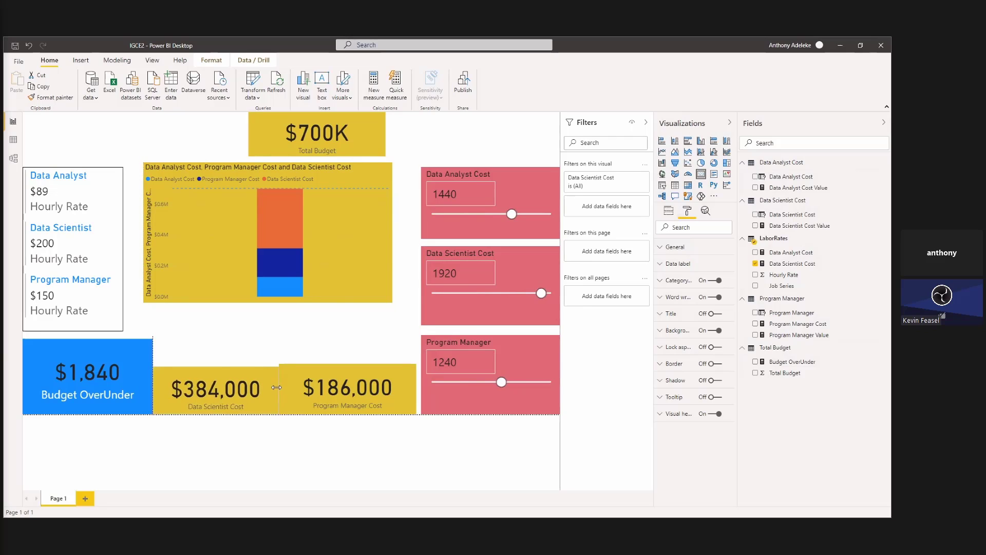
Trim the Data Scientist Cost card's width to leave a gap, and match the Program Manager Cost card's height to it.
drag(279, 388, 273, 389)
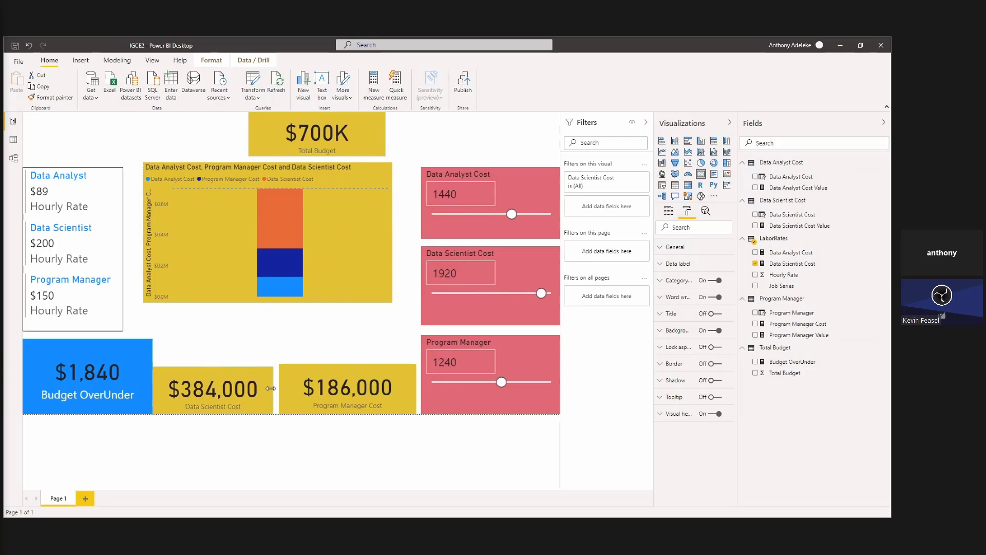
click(322, 377)
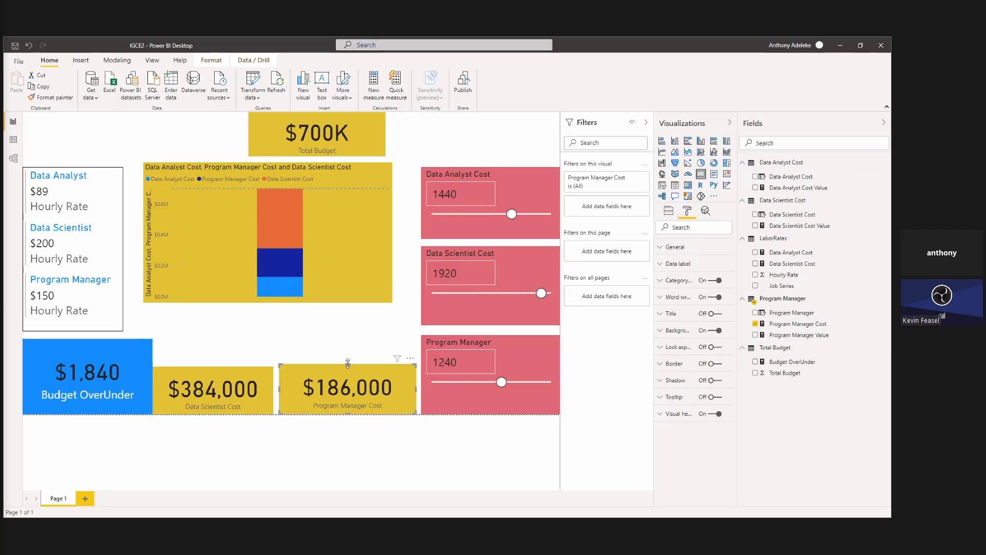
drag(347, 365, 348, 367)
click(334, 319)
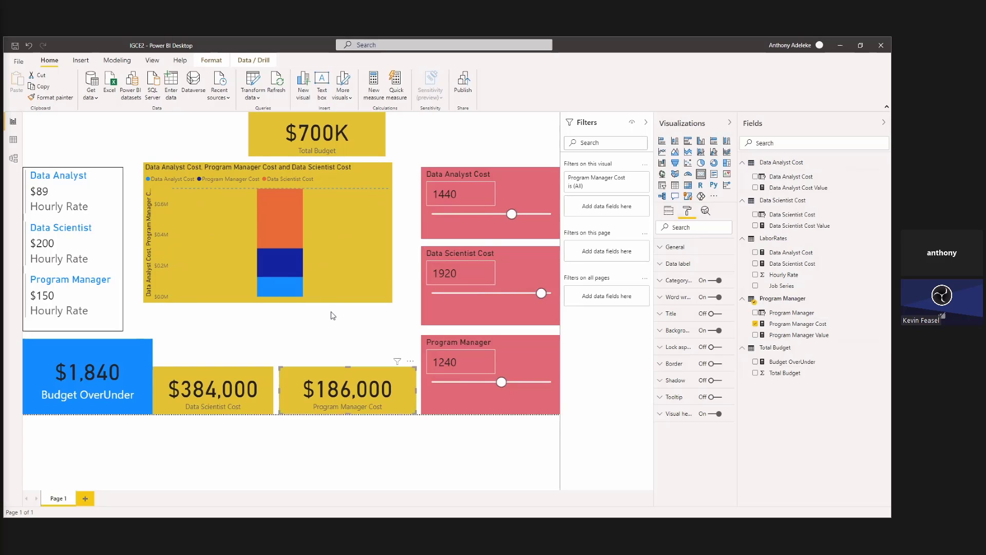
Stretch the cost chart down to just above the two cost cards and move its left edge inward, away from the hourly rates card.
click(324, 296)
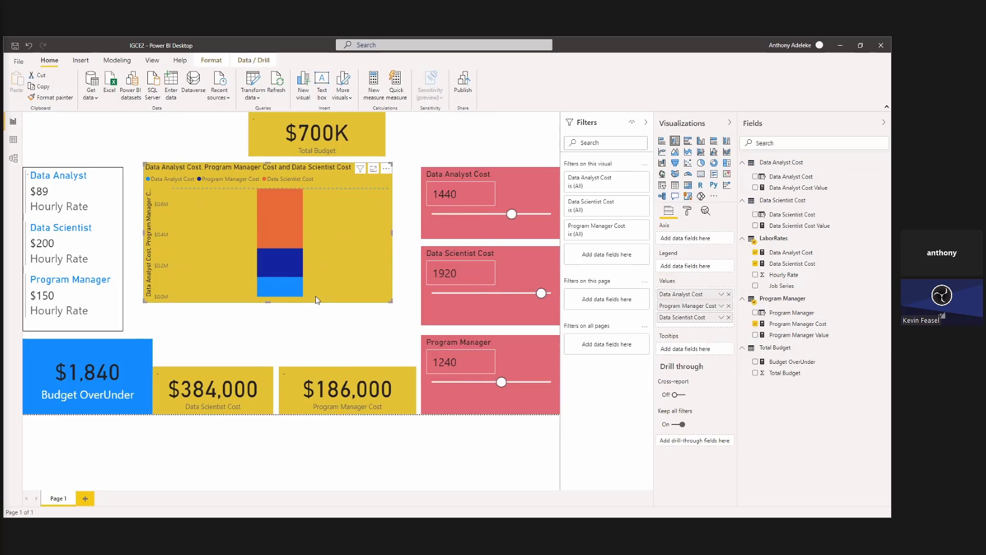
drag(268, 304, 269, 355)
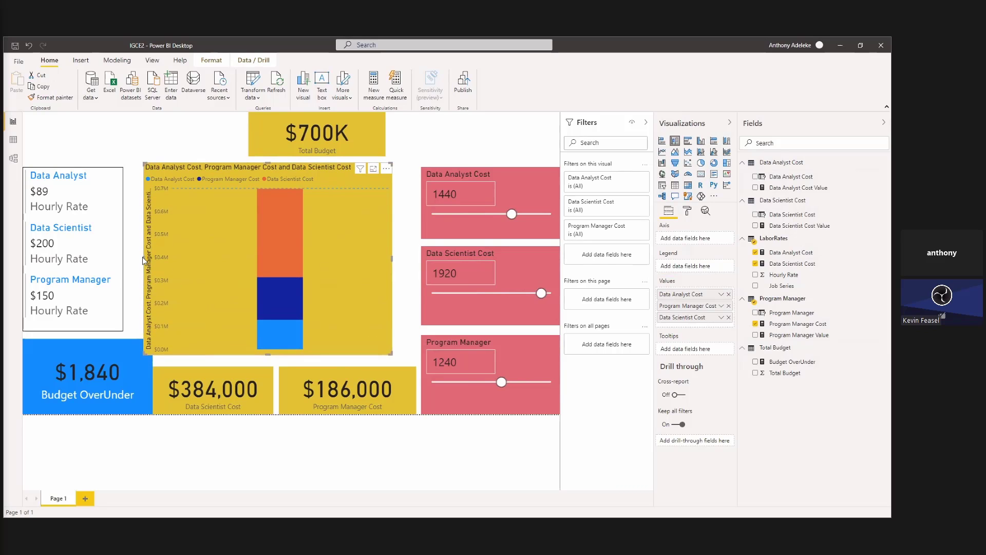
drag(144, 258, 160, 258)
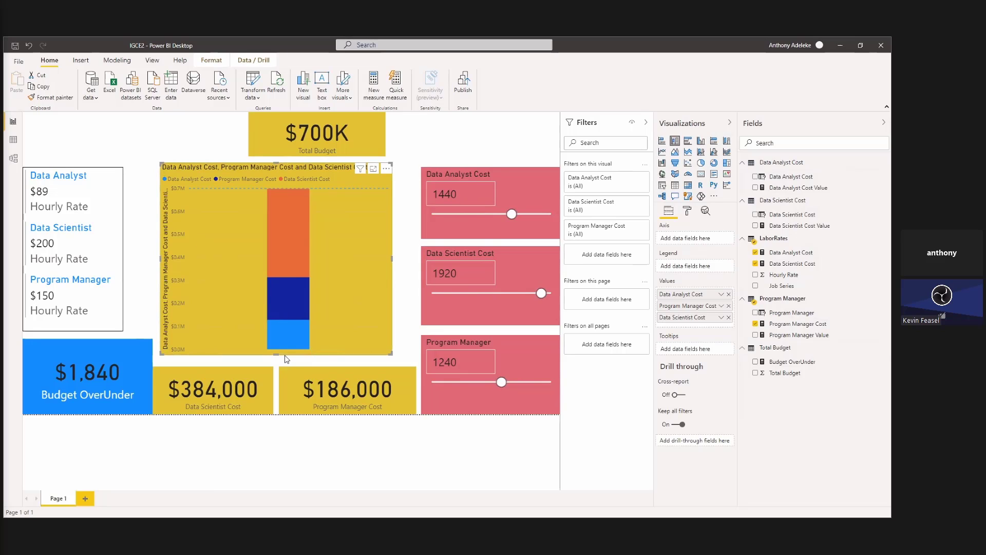
drag(276, 357, 281, 362)
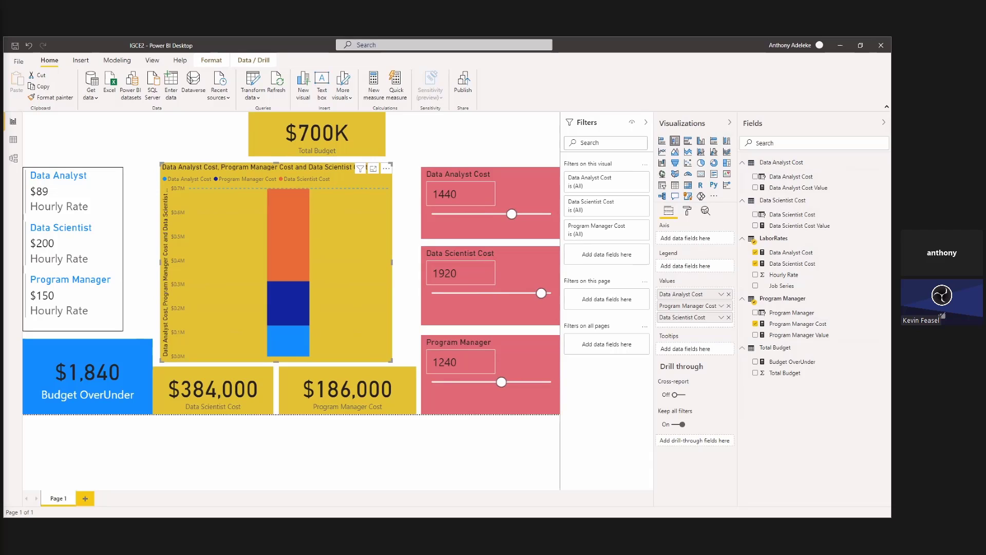
Narrow the Budget OverUnder card to match the width of the hourly rates card above it.
click(150, 369)
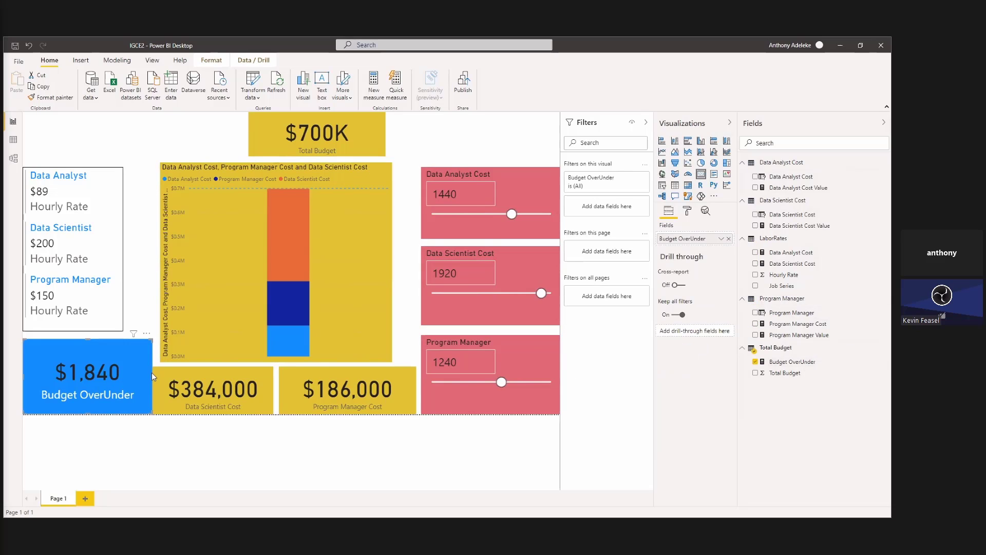
drag(150, 365, 122, 379)
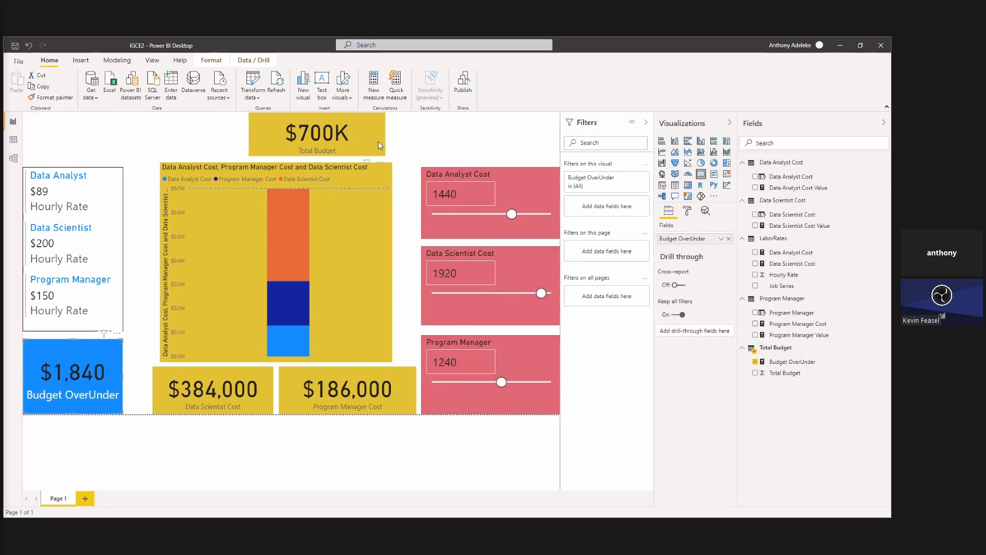
Move the Total Budget card above the Data Analyst Cost slicer and stretch the cost chart up to the page's top edge.
drag(378, 140, 551, 141)
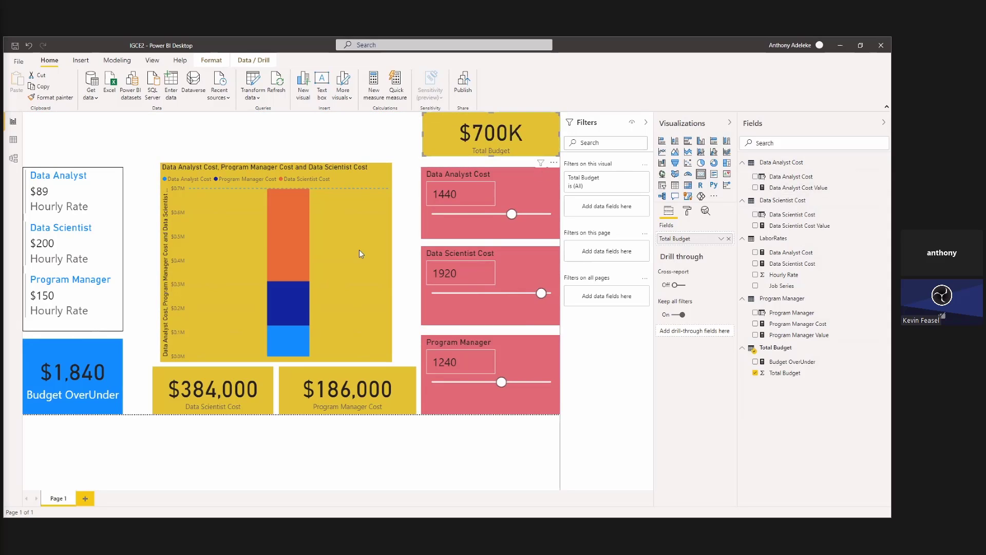
click(304, 169)
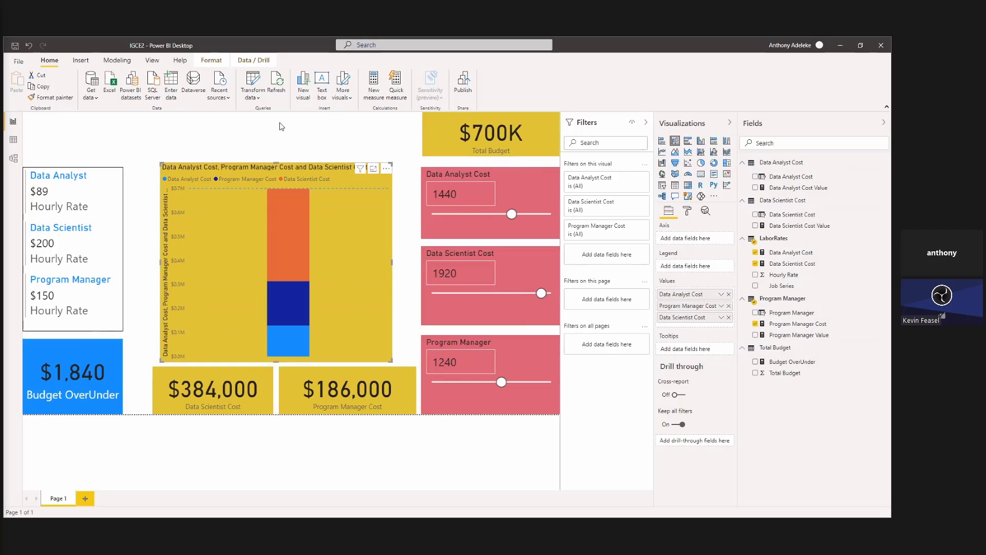
drag(280, 123, 280, 118)
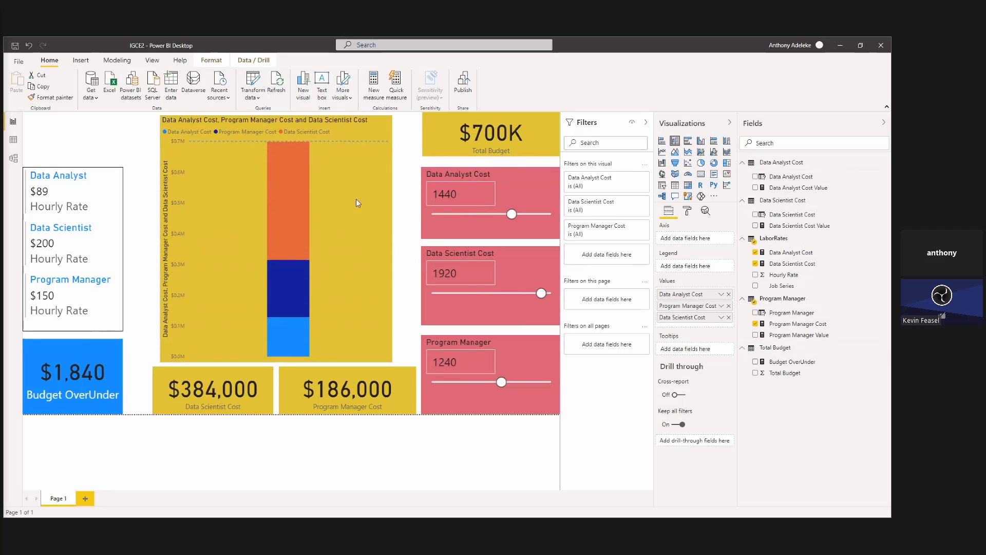